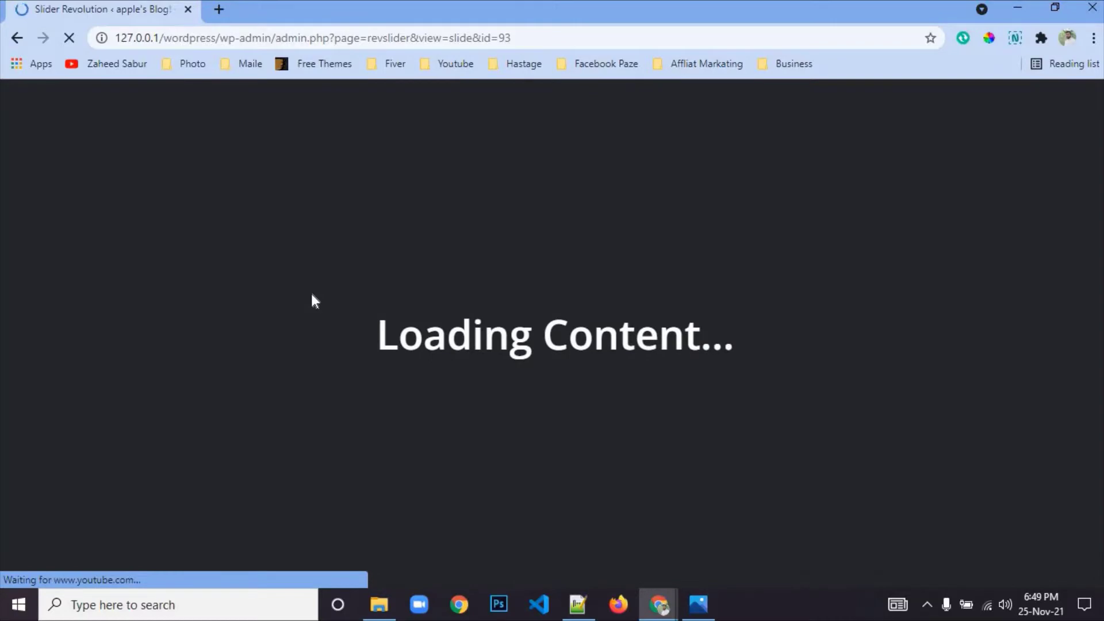
- Complete the module creation guide with the Slider type, full-width sizing and Intelligent Inheriting for resizing
{"action": "left_click", "coordinate": [547, 434]}
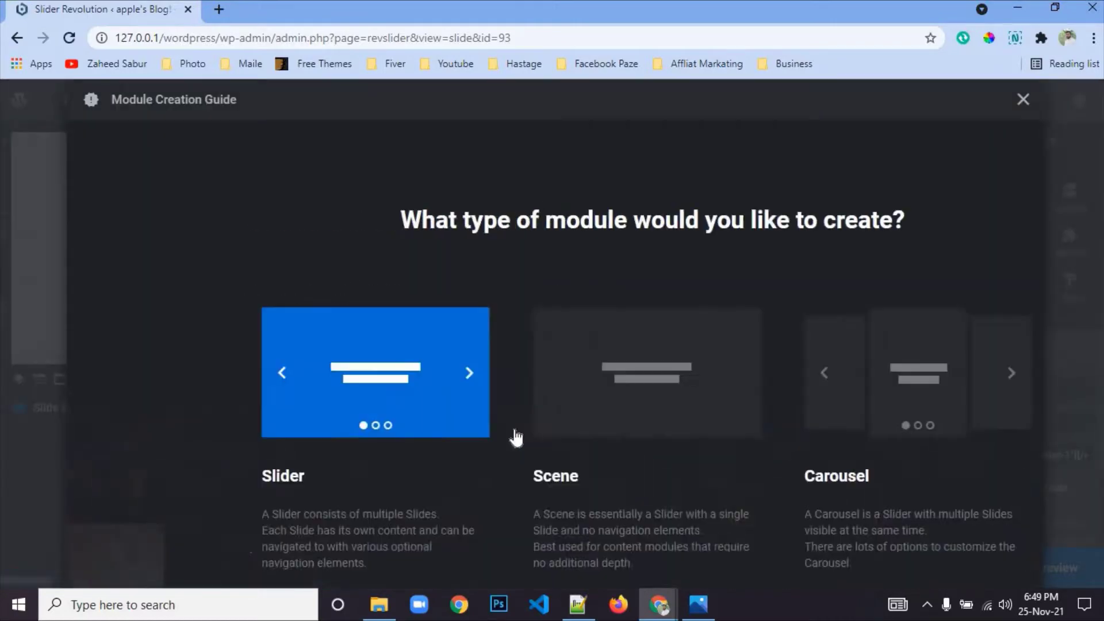
{"action": "left_click", "coordinate": [945, 570]}
{"action": "left_click", "coordinate": [945, 570]}
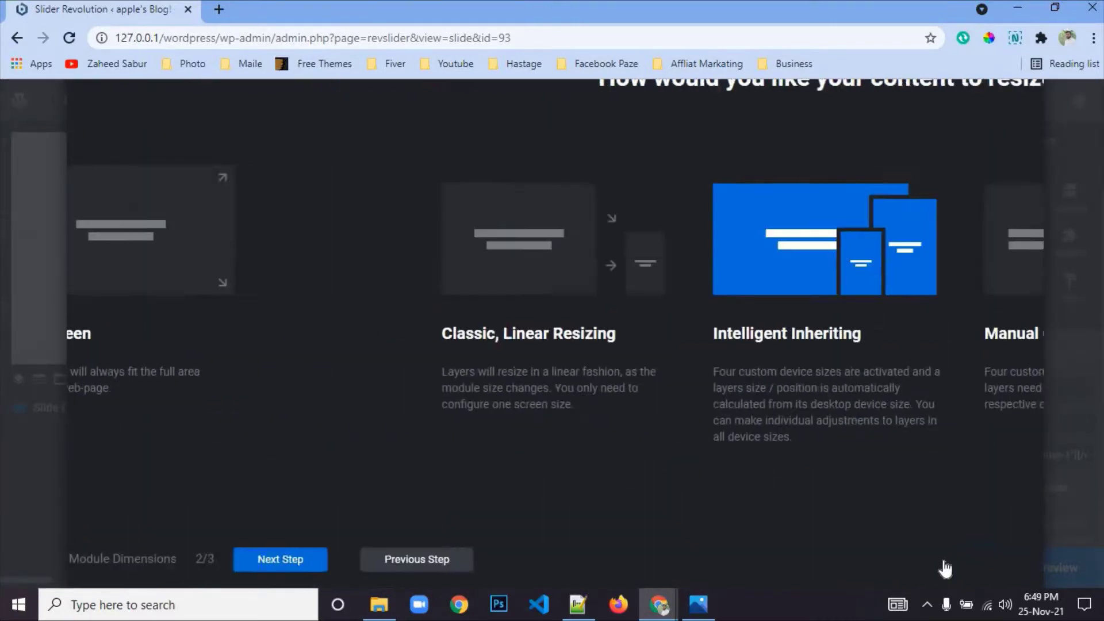
{"action": "left_click", "coordinate": [945, 569]}
- Give the slide a solid #ffcc00 background, comparing it with the yellow reference design Slider 5.jpg in Photos
{"action": "left_click", "coordinate": [697, 605]}
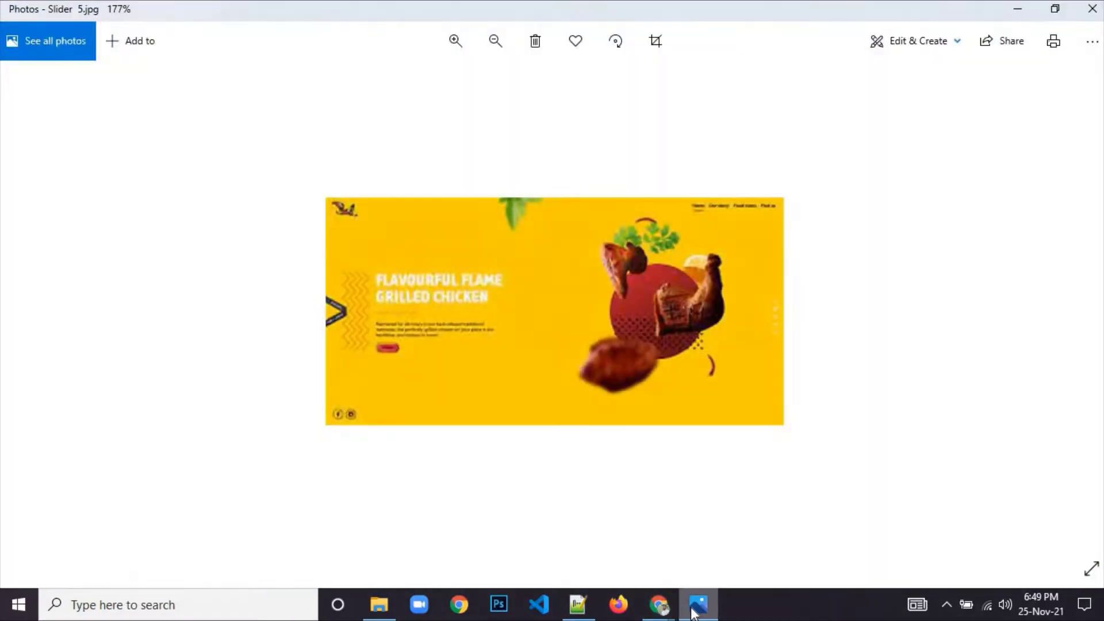
{"action": "left_click", "coordinate": [694, 610]}
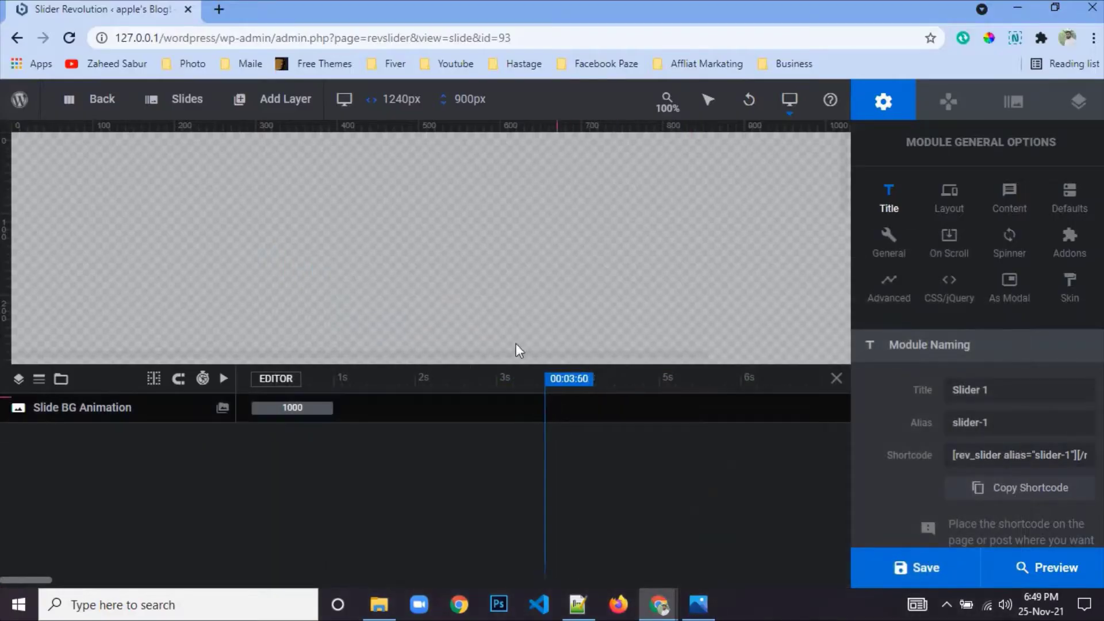
{"action": "left_click", "coordinate": [1016, 115]}
{"action": "left_click", "coordinate": [981, 394]}
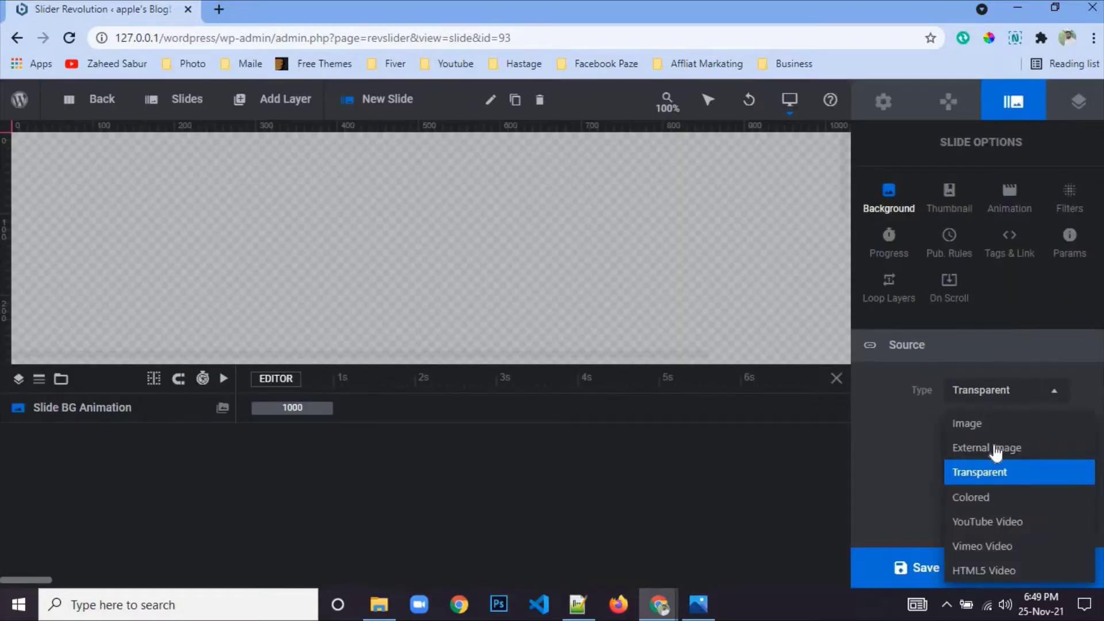
{"action": "left_click", "coordinate": [1012, 498]}
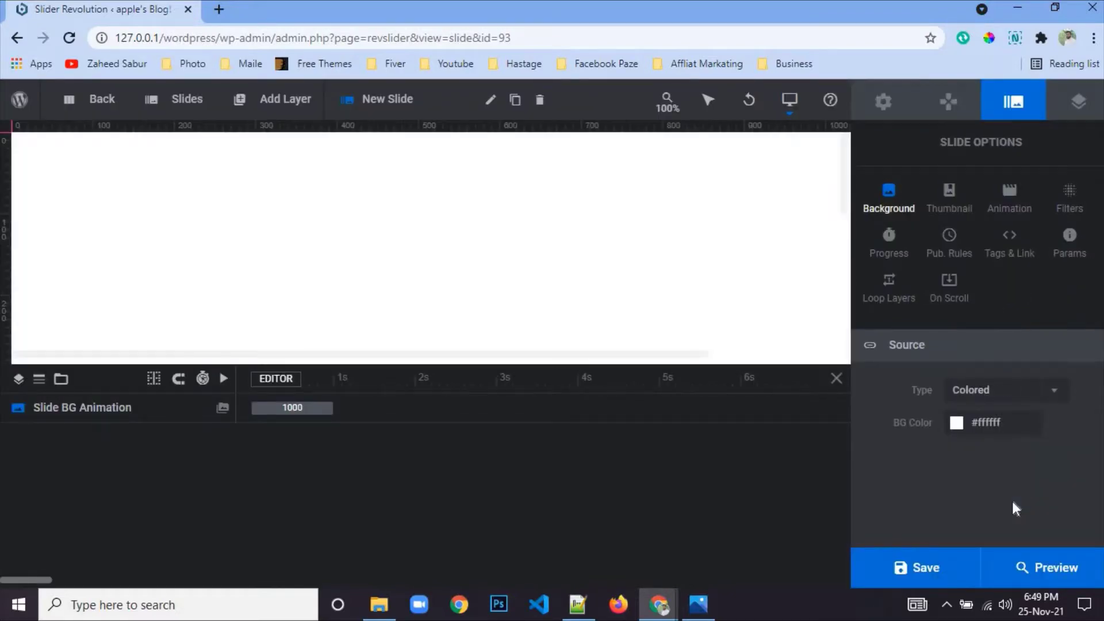
{"action": "left_click", "coordinate": [957, 425]}
{"action": "left_click", "coordinate": [593, 426]}
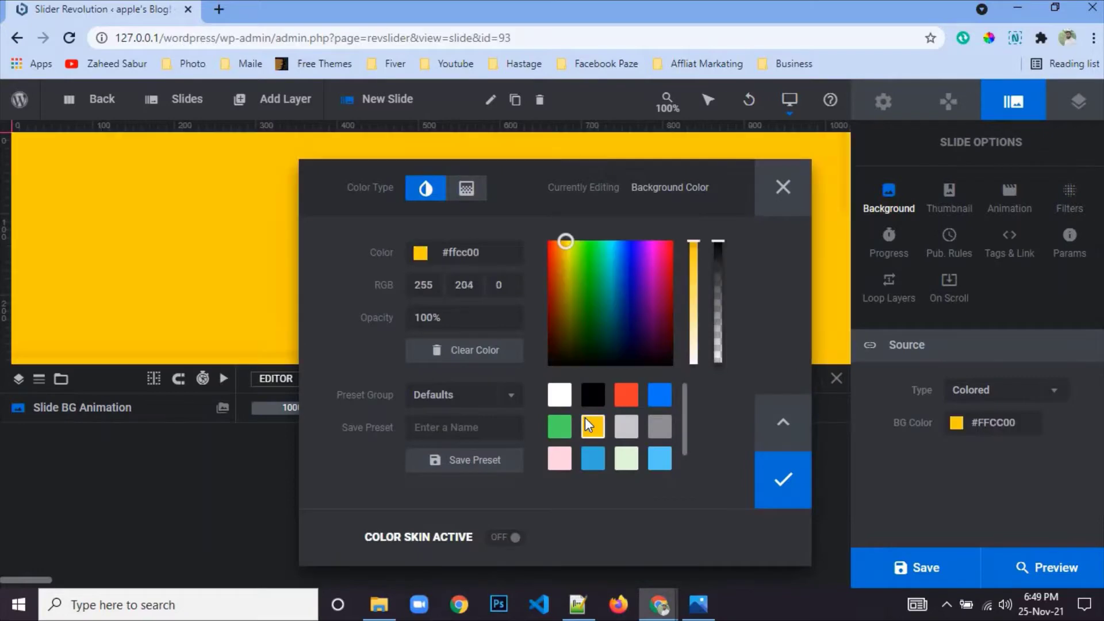
{"action": "left_click", "coordinate": [766, 488]}
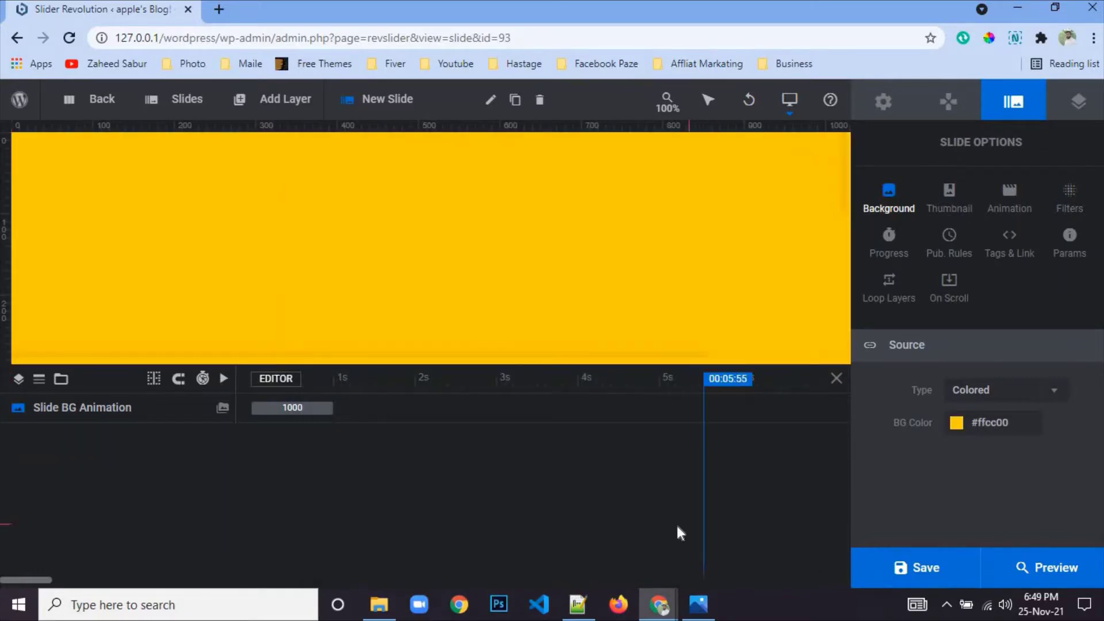
{"action": "mouse_move", "coordinate": [655, 607]}
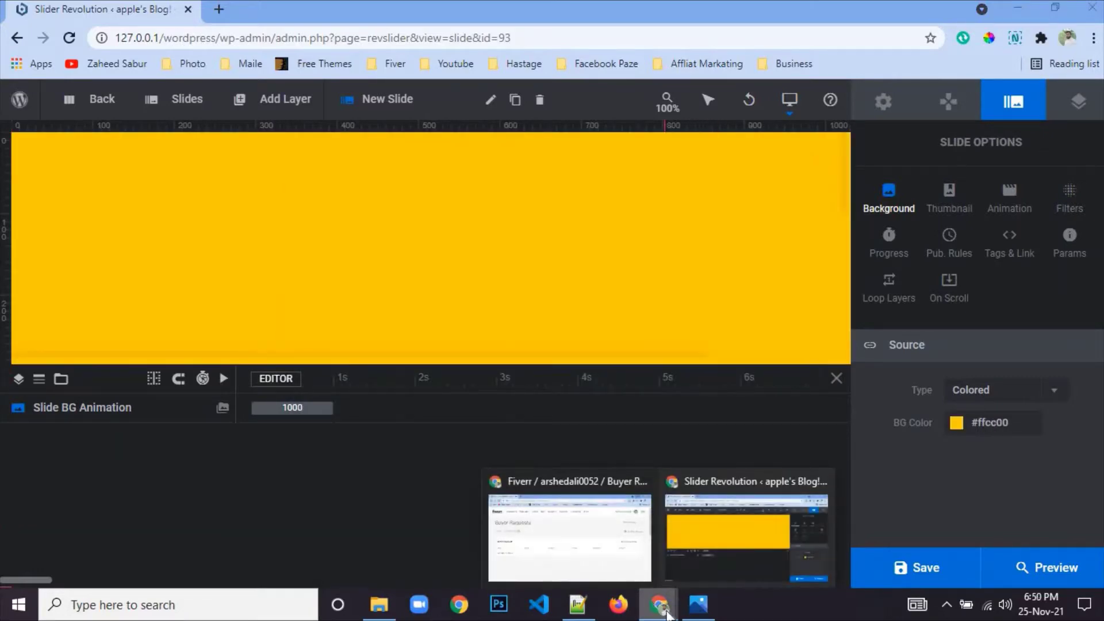
{"action": "left_click", "coordinate": [698, 607]}
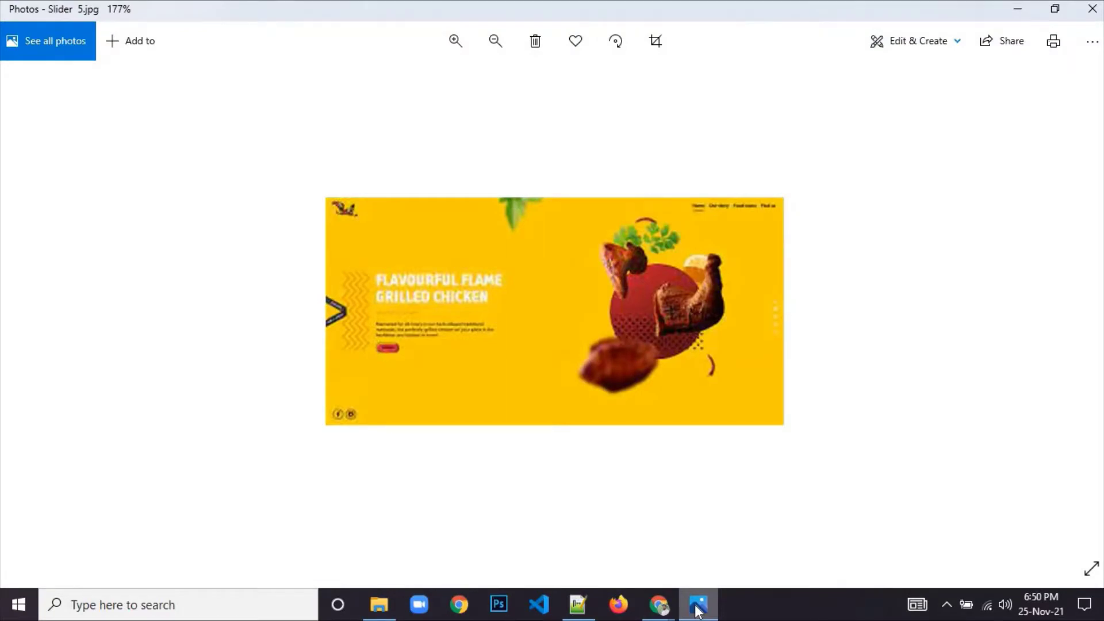
{"action": "left_click", "coordinate": [698, 607]}
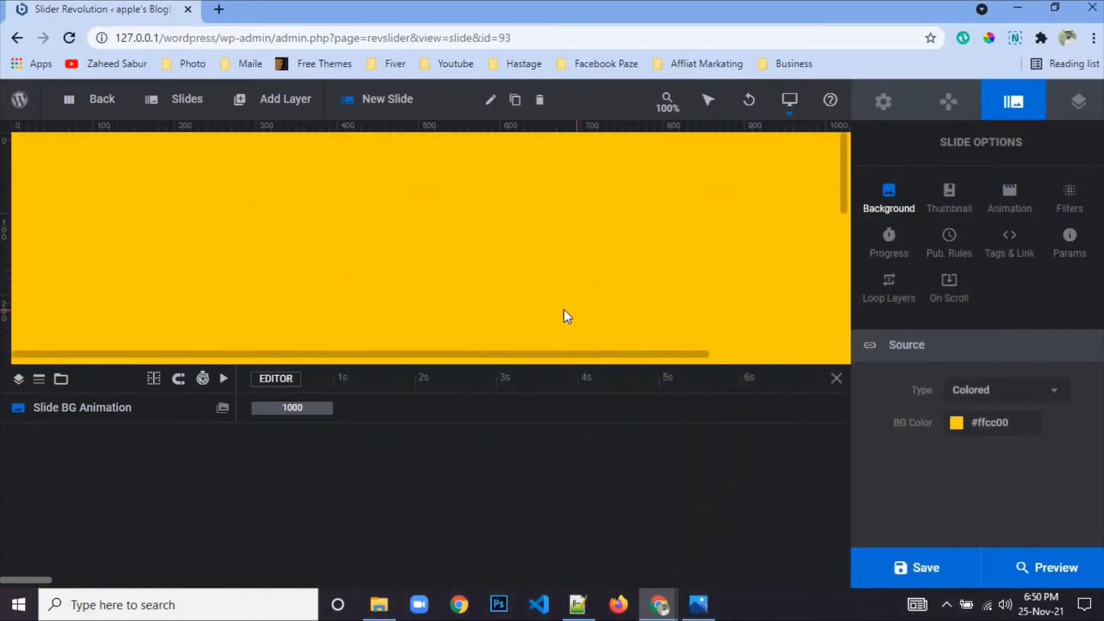
- Rename the module as Food Slider 6 and use the same text as its alias
{"action": "left_click", "coordinate": [883, 101]}
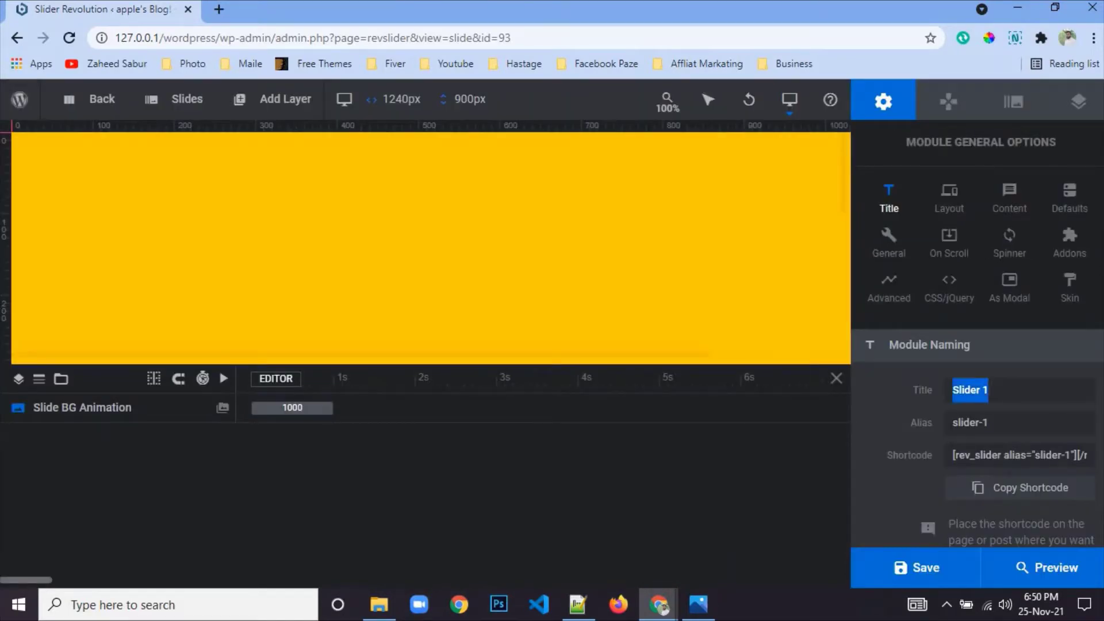
{"action": "type", "text": "S"}
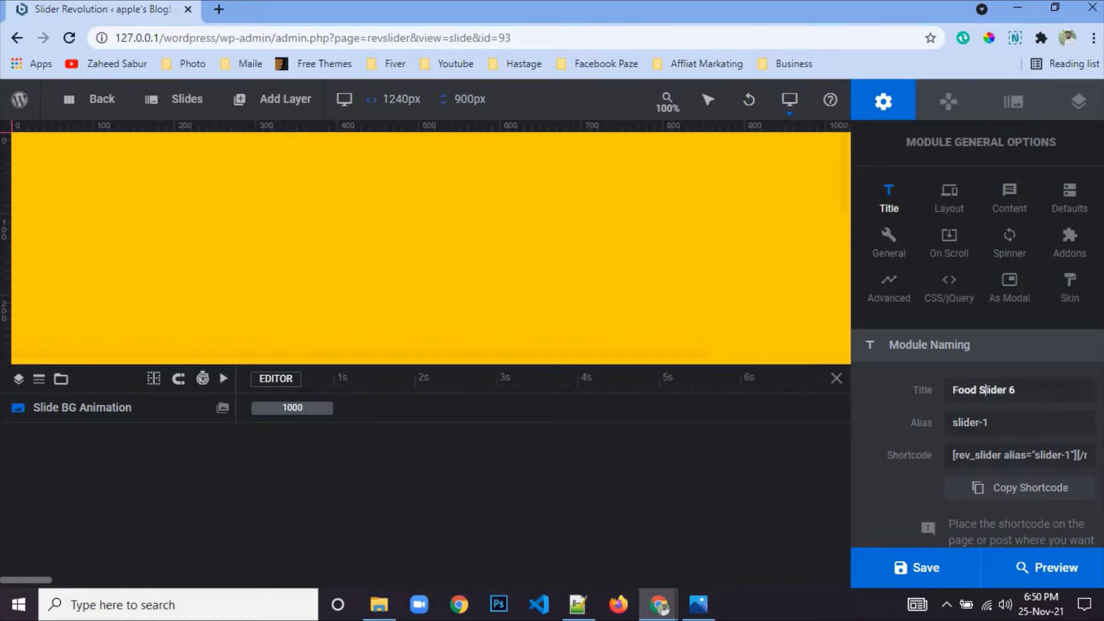
{"action": "triple_click", "coordinate": [994, 390]}
{"action": "right_click", "coordinate": [992, 390]}
{"action": "left_click", "coordinate": [991, 183]}
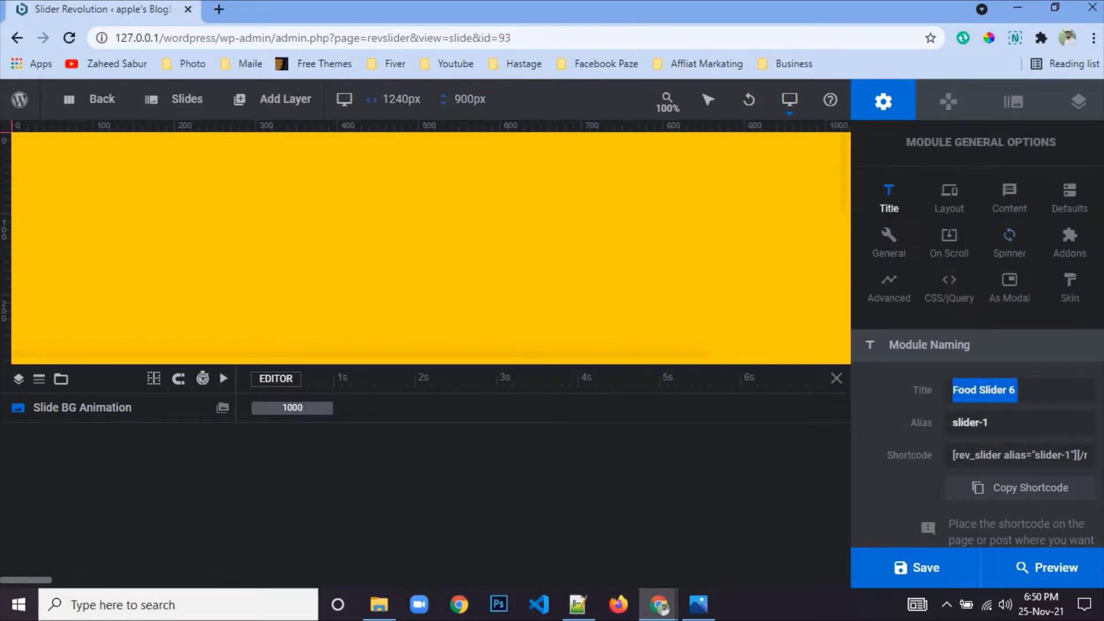
{"action": "triple_click", "coordinate": [992, 424]}
{"action": "right_click", "coordinate": [993, 423]}
{"action": "left_click", "coordinate": [984, 236]}
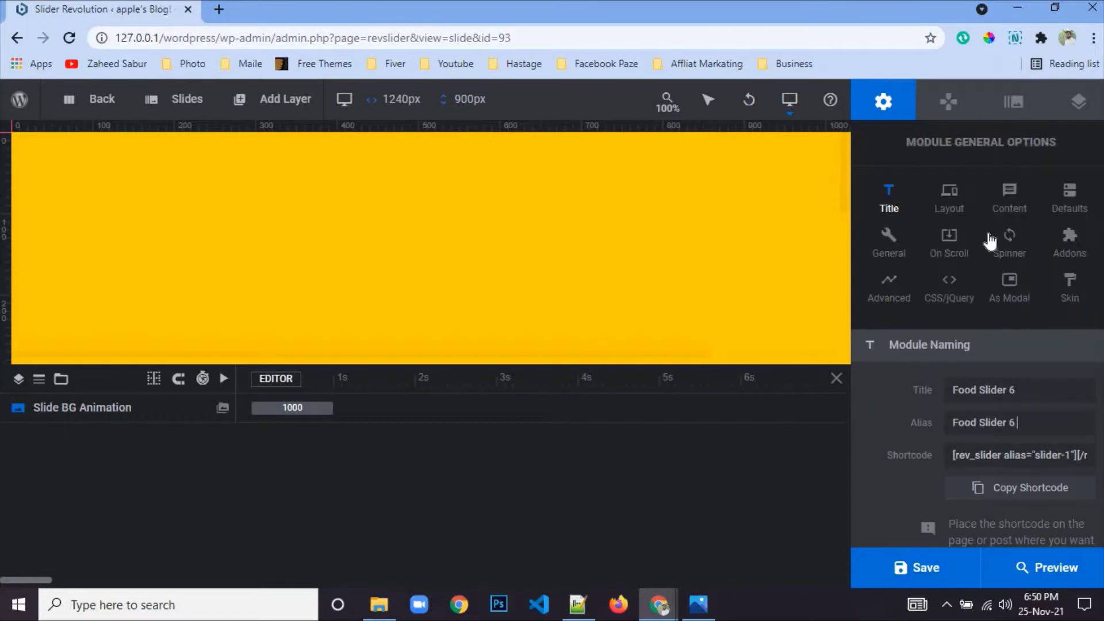
- Set the desktop layer area height to 700 px in the module layout and save the slide
{"action": "left_click", "coordinate": [946, 193]}
{"action": "scroll", "coordinate": [974, 461], "scroll_direction": "down", "scroll_amount": 3}
{"action": "double_click", "coordinate": [1012, 312]}
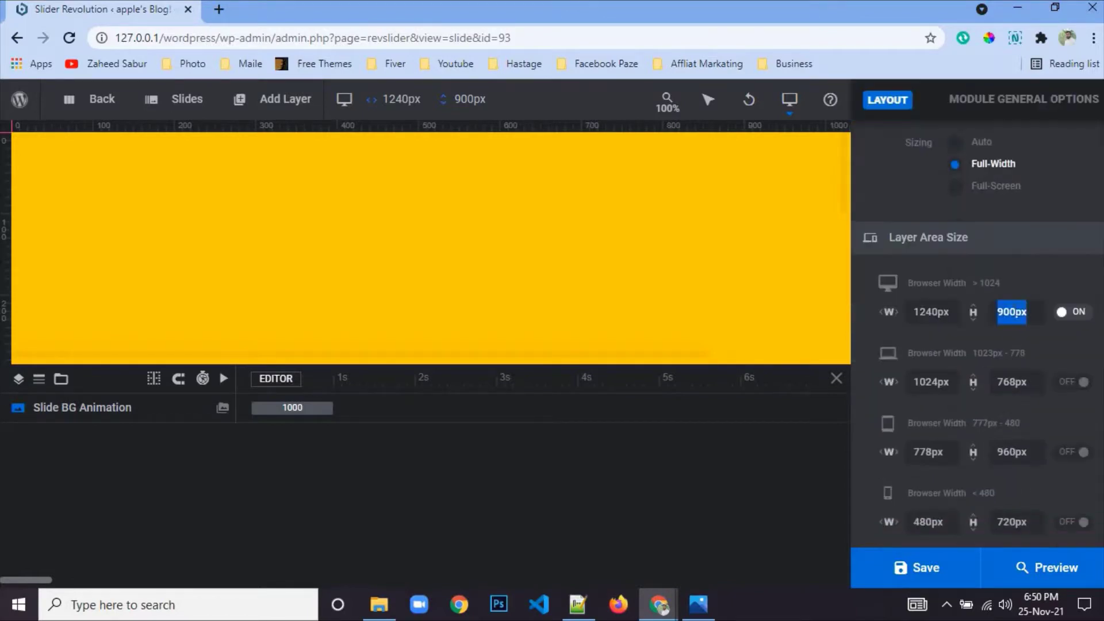
{"action": "type", "text": "7"}
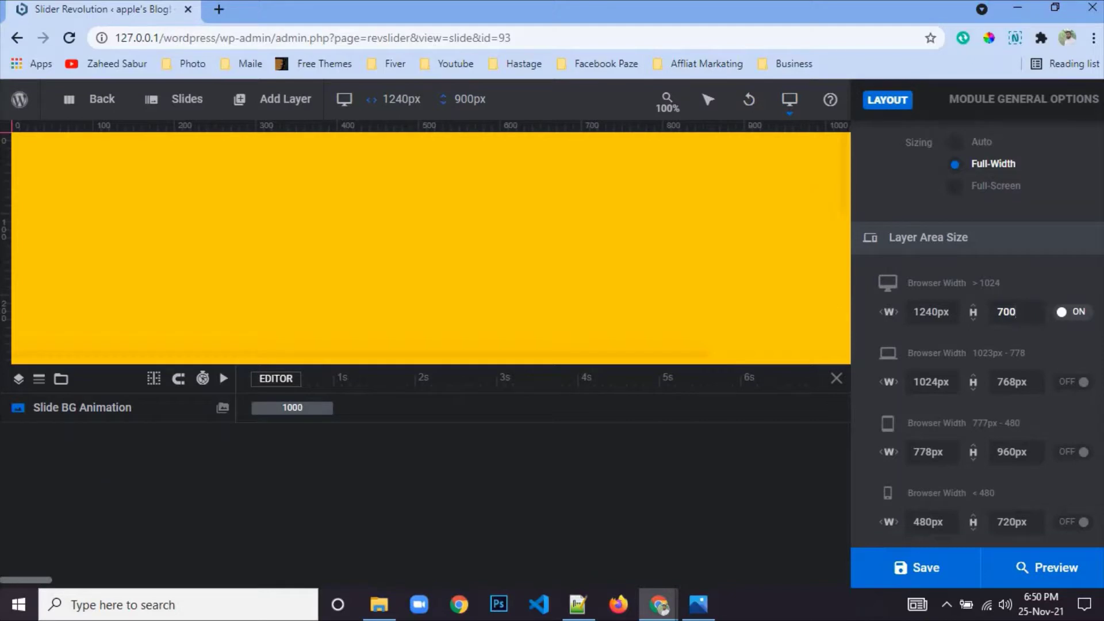
{"action": "type", "text": "00"}
{"action": "key", "text": "Return"}
{"action": "left_click", "coordinate": [920, 567]}
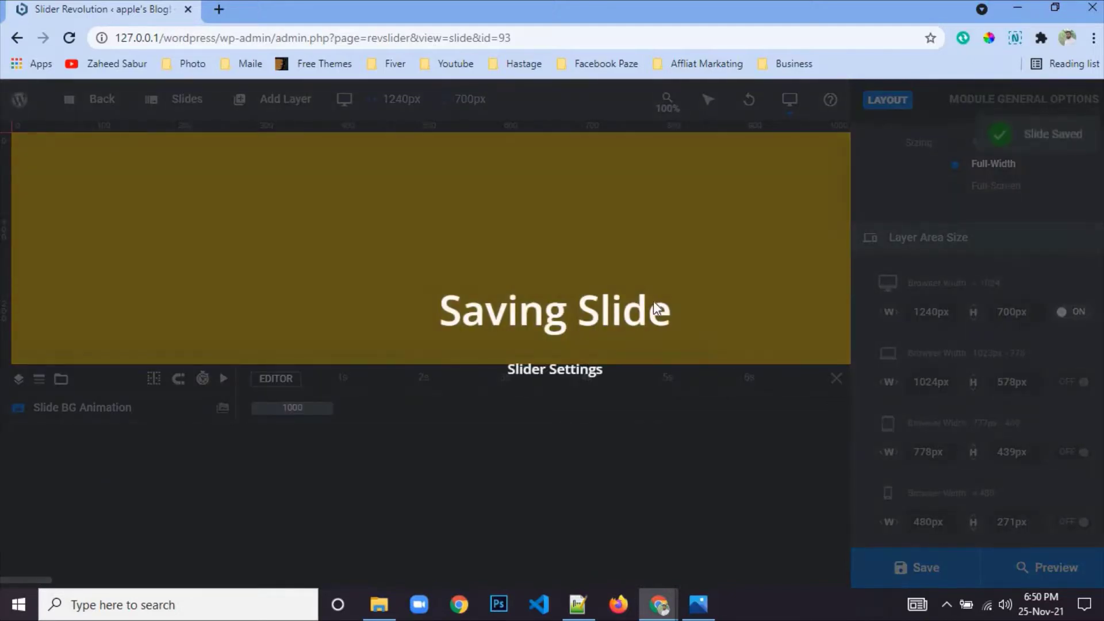
{"action": "scroll", "coordinate": [998, 192], "scroll_direction": "up", "scroll_amount": 6}
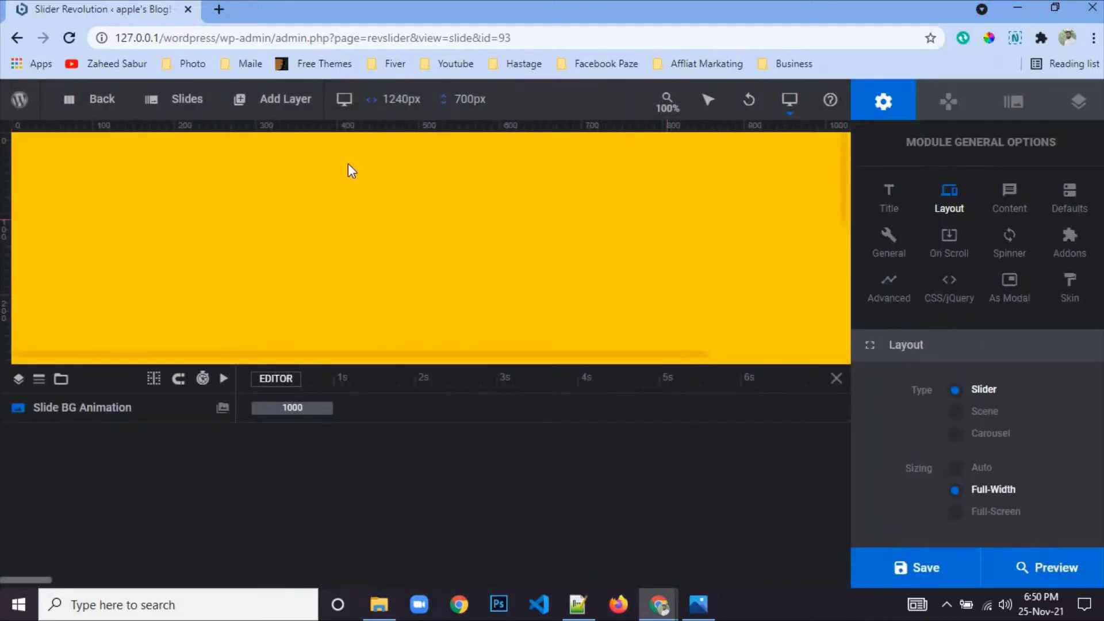
- Add a text layer to the slide with the content "Home"
{"action": "mouse_move", "coordinate": [219, 102]}
{"action": "left_click", "coordinate": [255, 130]}
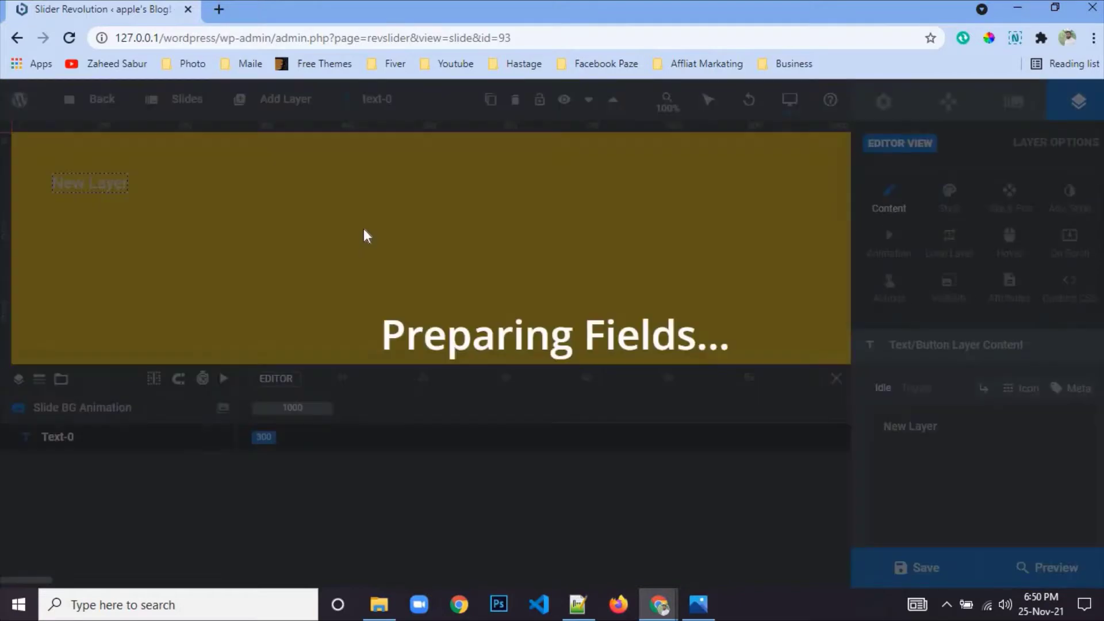
{"action": "left_click", "coordinate": [115, 184]}
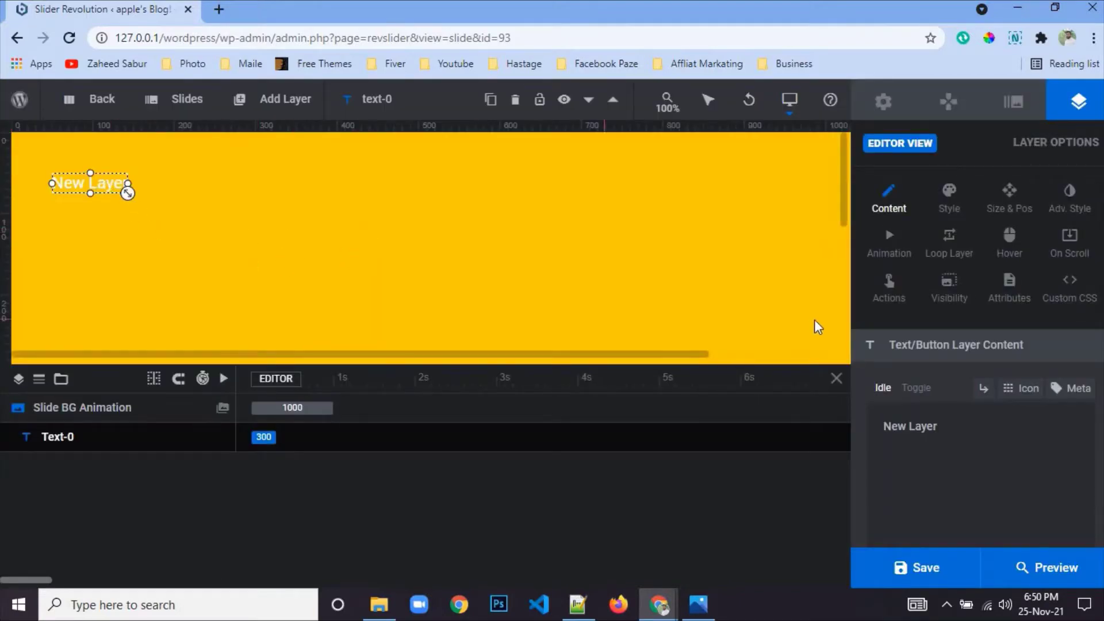
{"action": "triple_click", "coordinate": [922, 427]}
{"action": "left_click", "coordinate": [922, 427]}
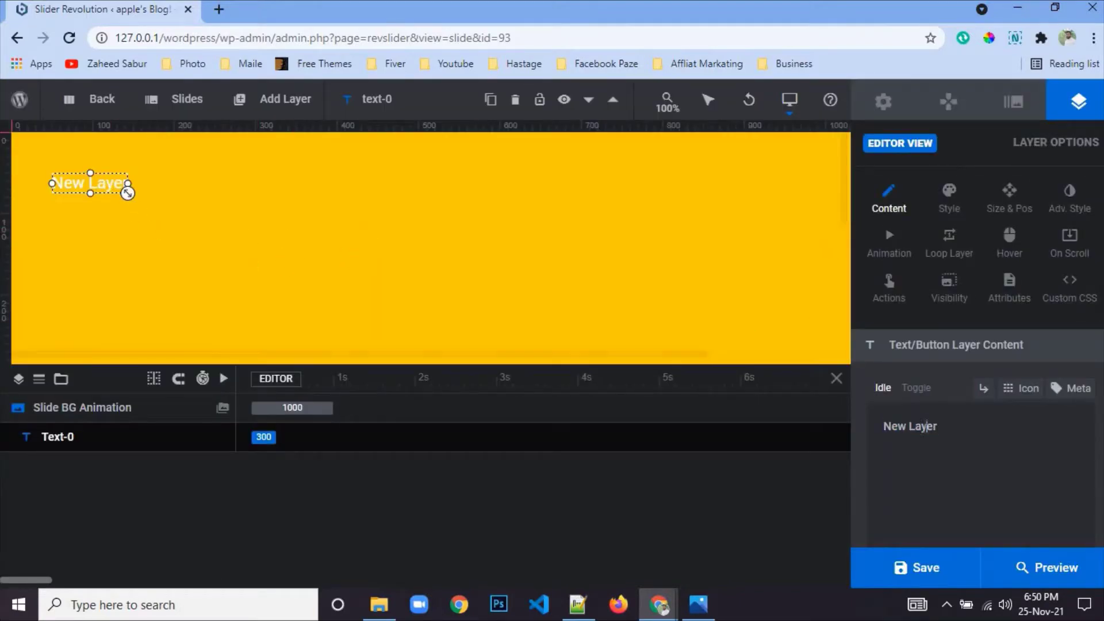
{"action": "triple_click", "coordinate": [922, 427]}
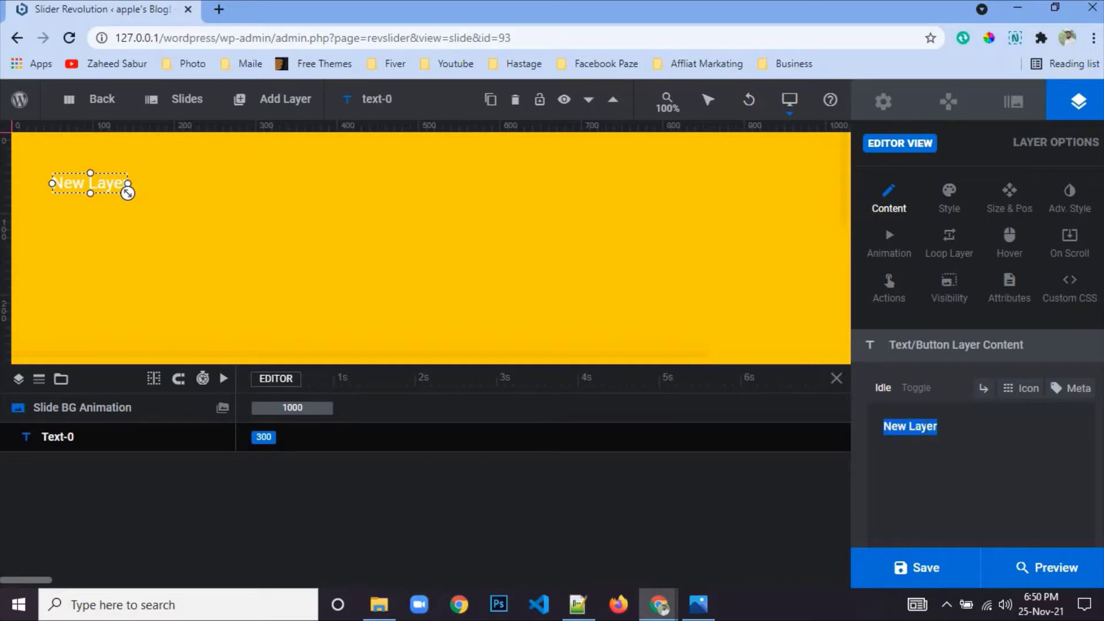
{"action": "type", "text": "Home"}
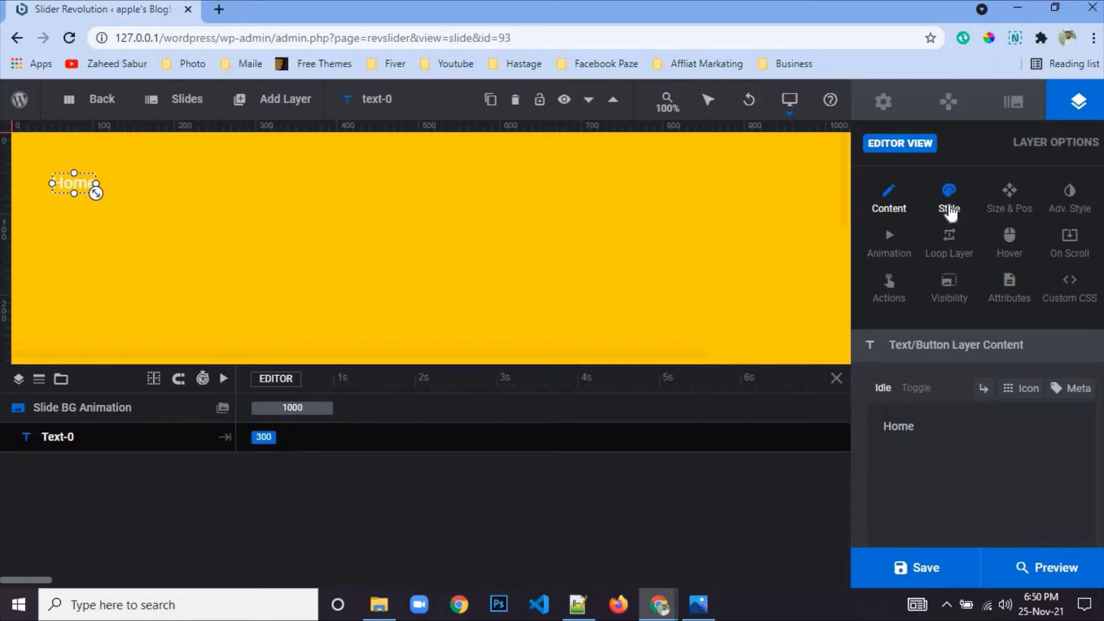
- Style the Home text with a 16 px font size and 500 Medium weight
{"action": "left_click", "coordinate": [950, 212]}
{"action": "left_click", "coordinate": [964, 390]}
{"action": "type", "text": "16"}
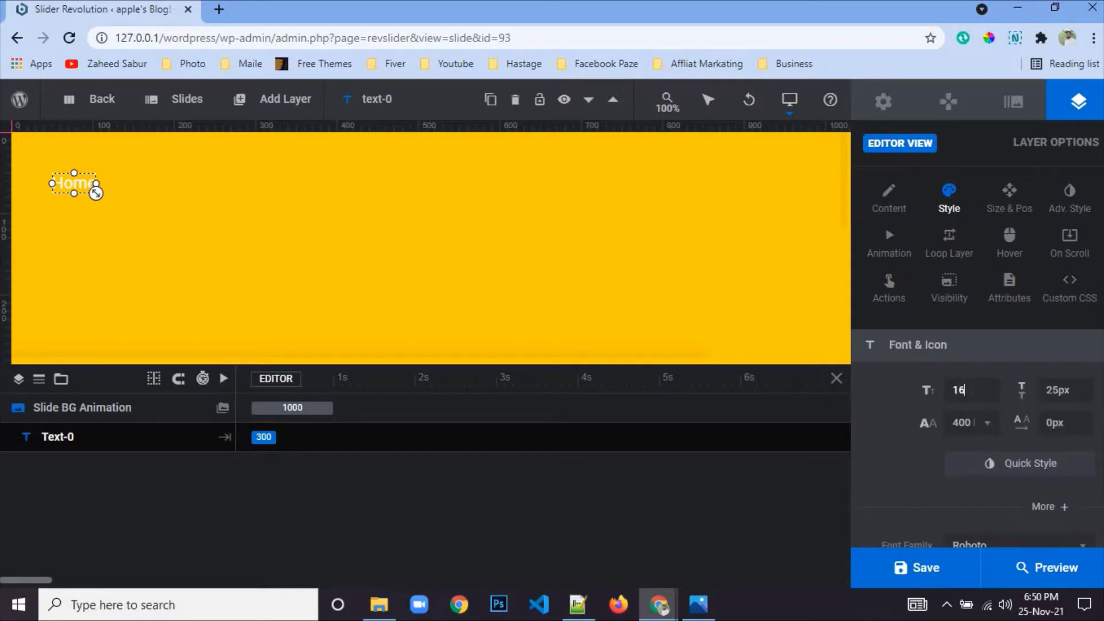
{"action": "key", "text": "Return"}
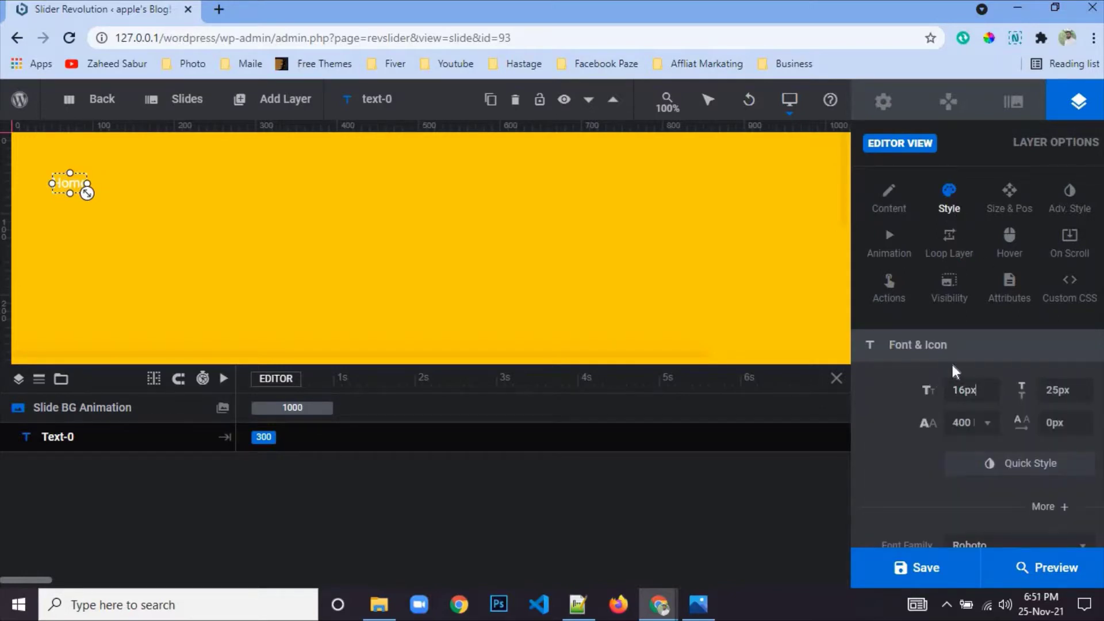
{"action": "left_click", "coordinate": [971, 423]}
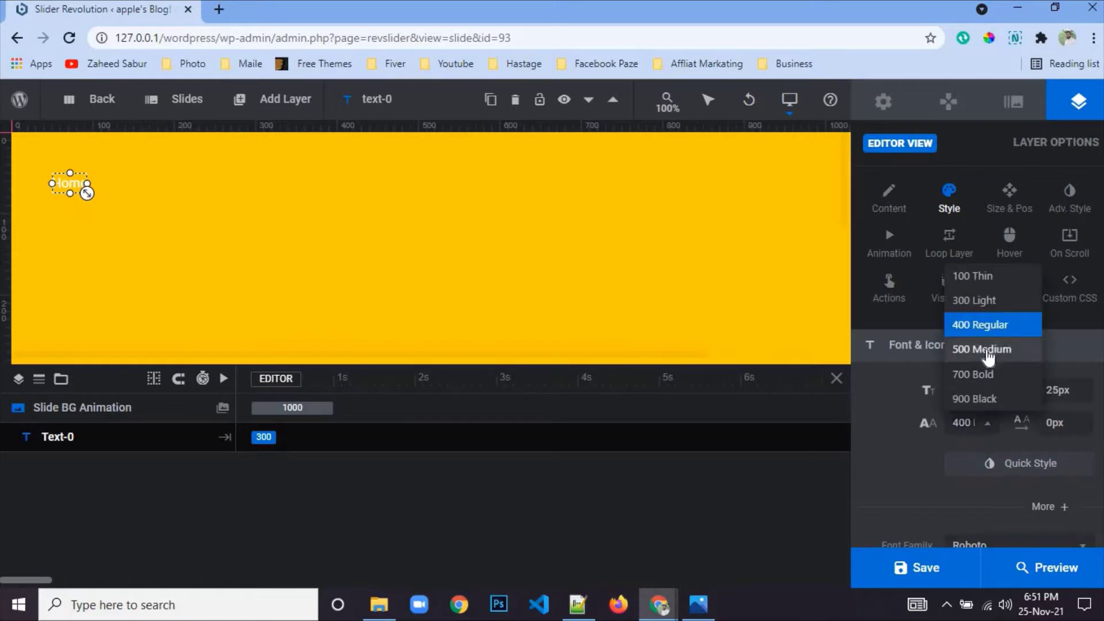
{"action": "left_click", "coordinate": [982, 349]}
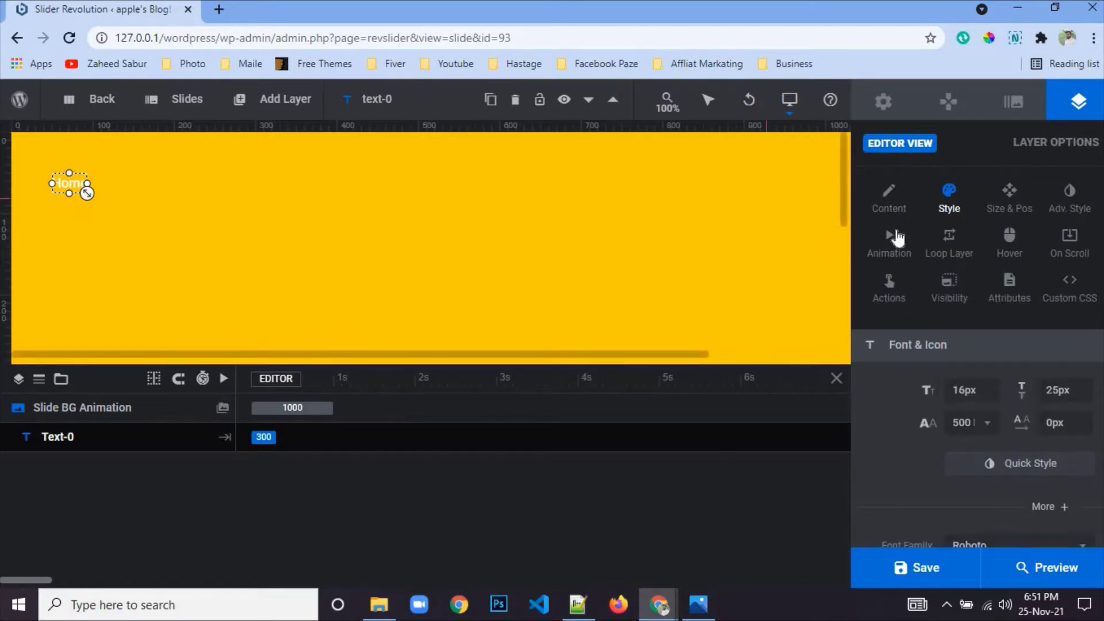
- Set the Home layer's text colour to black, #000000, and deselect the layer
{"action": "scroll", "coordinate": [968, 334], "scroll_direction": "down", "scroll_amount": 5}
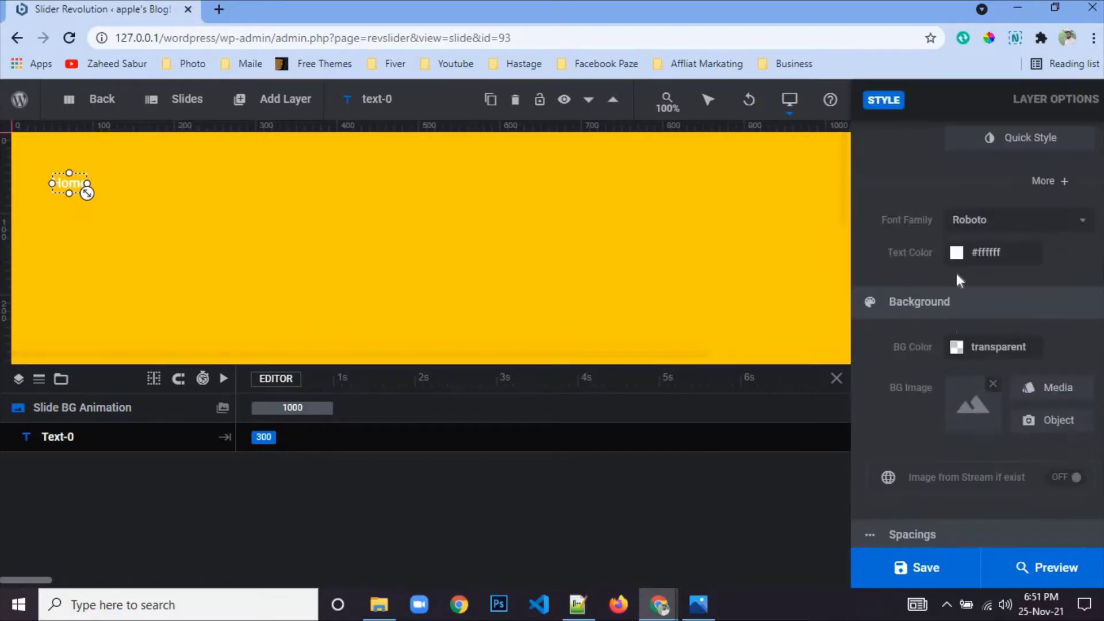
{"action": "left_click", "coordinate": [958, 257]}
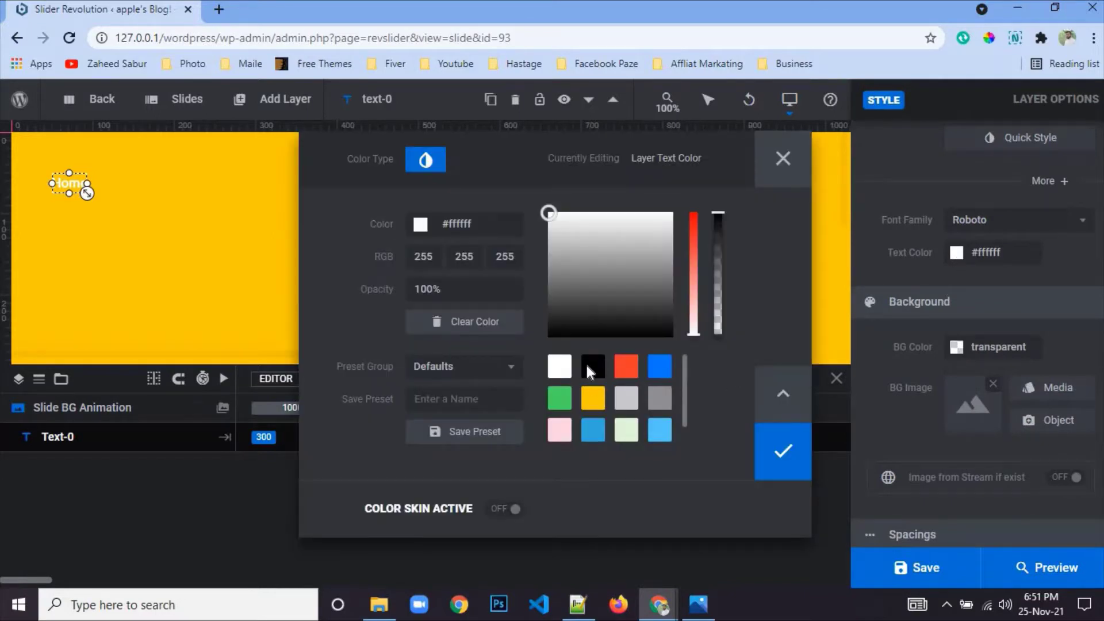
{"action": "left_click", "coordinate": [594, 366]}
{"action": "left_click", "coordinate": [792, 455]}
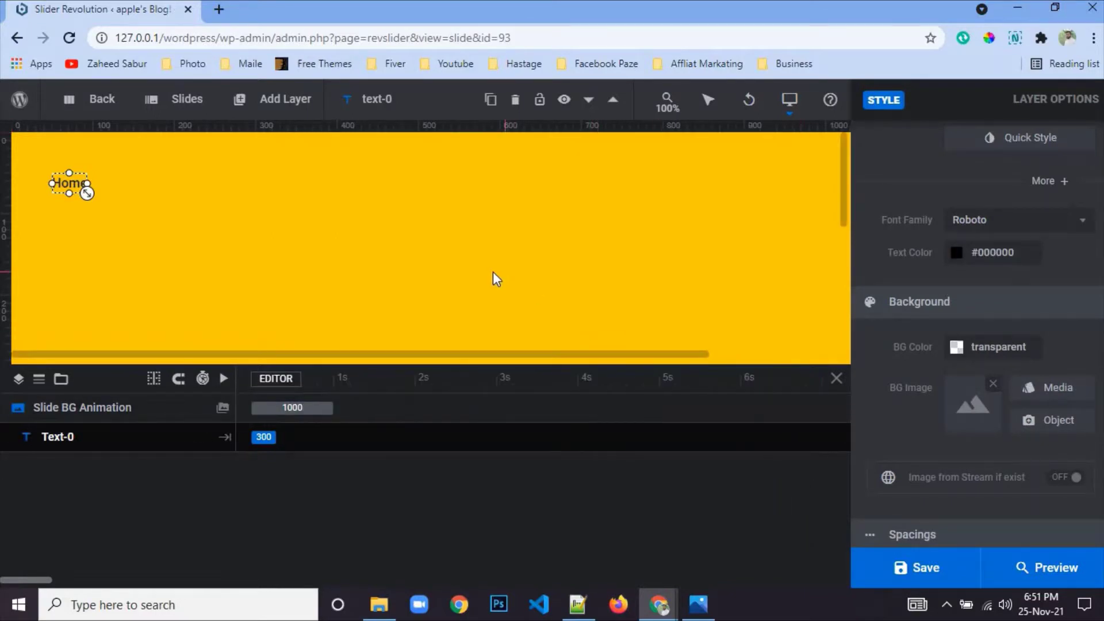
{"action": "left_click", "coordinate": [496, 280]}
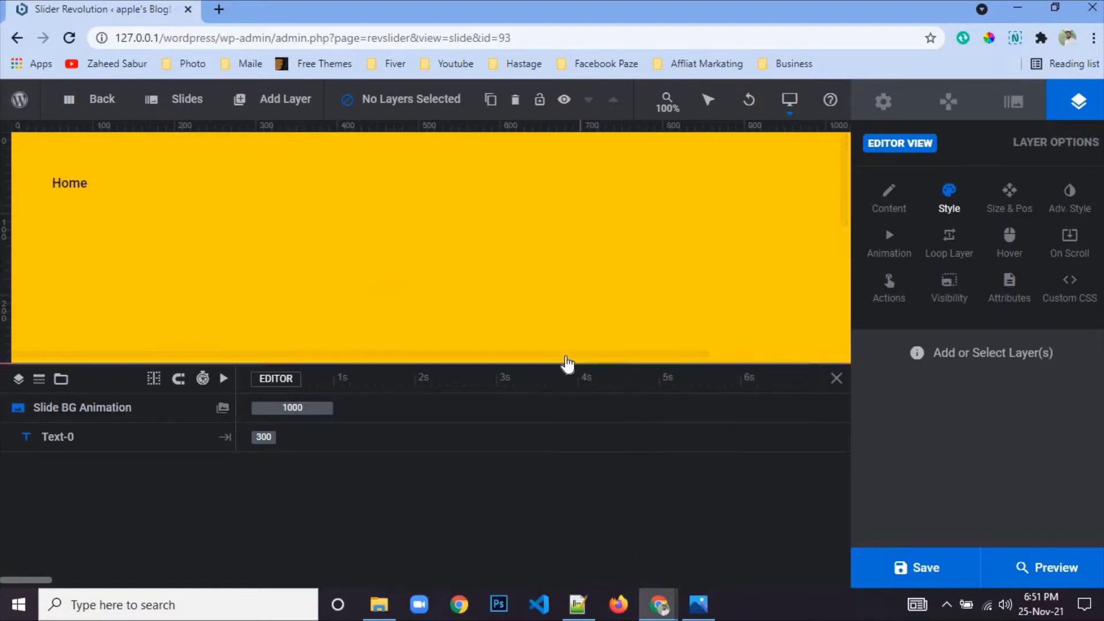
- Move the Home text to about 730 px across near the slide's upper edge, checking its placement against the reference design in Photos
{"action": "left_click", "coordinate": [722, 356]}
{"action": "left_click_drag", "start_coordinate": [624, 353], "coordinate": [480, 340]}
{"action": "left_click_drag", "start_coordinate": [68, 182], "coordinate": [627, 202]}
{"action": "left_click_drag", "start_coordinate": [510, 355], "coordinate": [749, 355]}
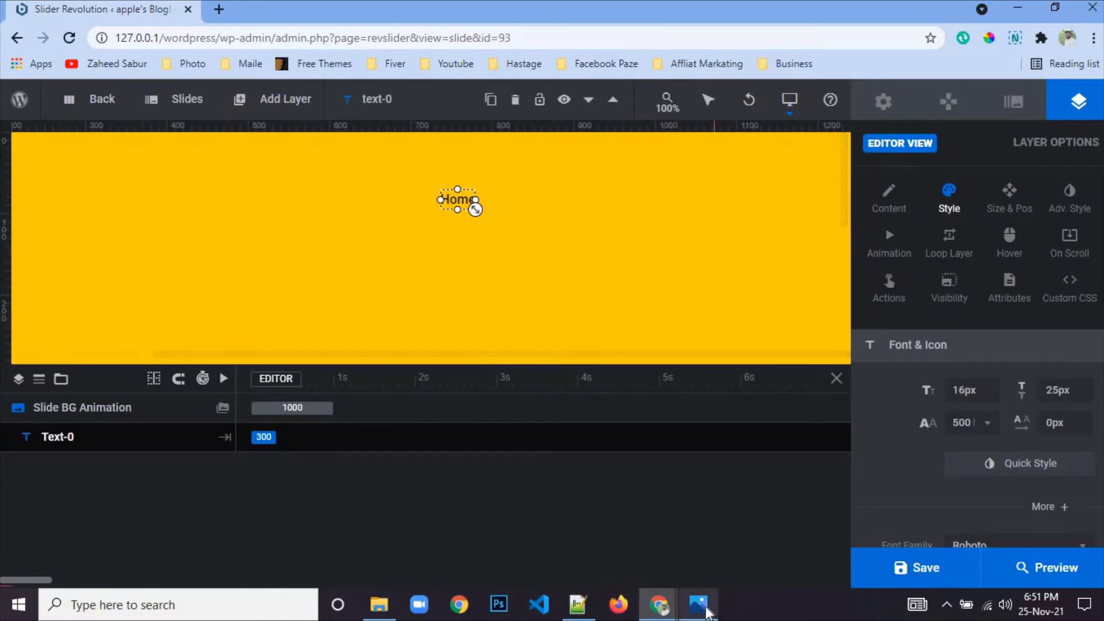
{"action": "left_click", "coordinate": [711, 612]}
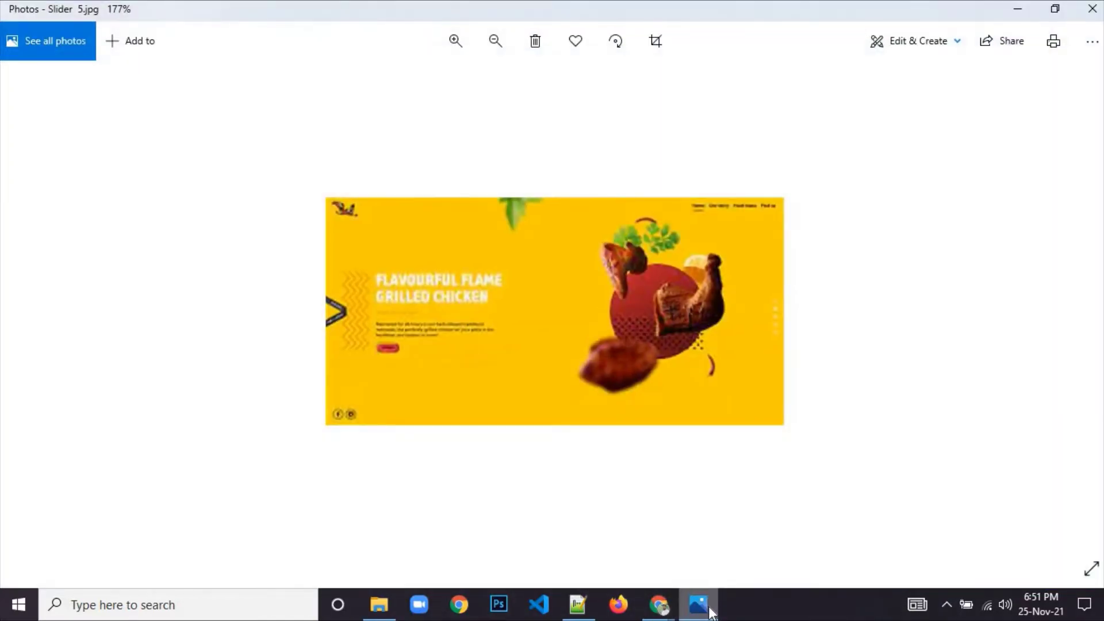
{"action": "left_click", "coordinate": [711, 612]}
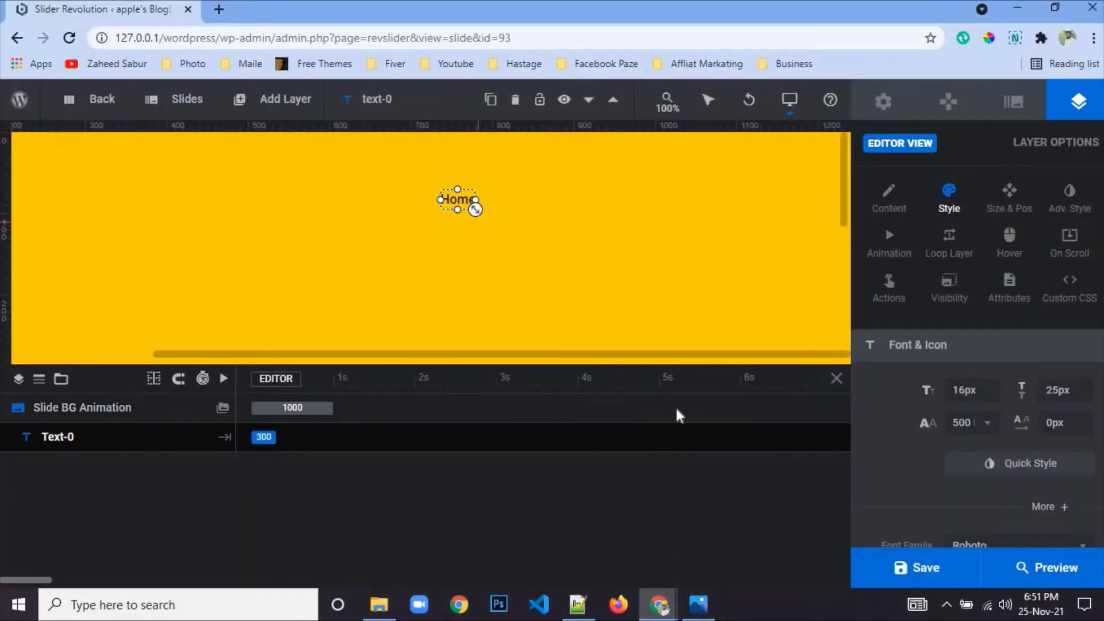
- Check the reference image, move the Home text to about X 804 px, and set its Y position to 25 px
{"action": "left_click", "coordinate": [701, 607]}
{"action": "left_click", "coordinate": [702, 607]}
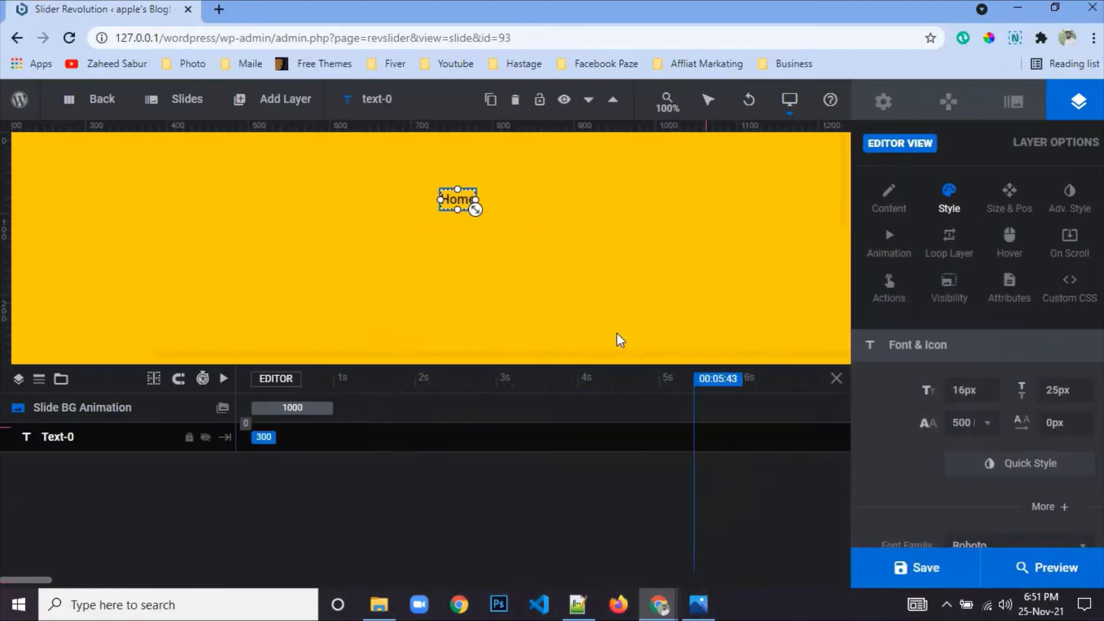
{"action": "left_click_drag", "start_coordinate": [463, 204], "coordinate": [513, 169]}
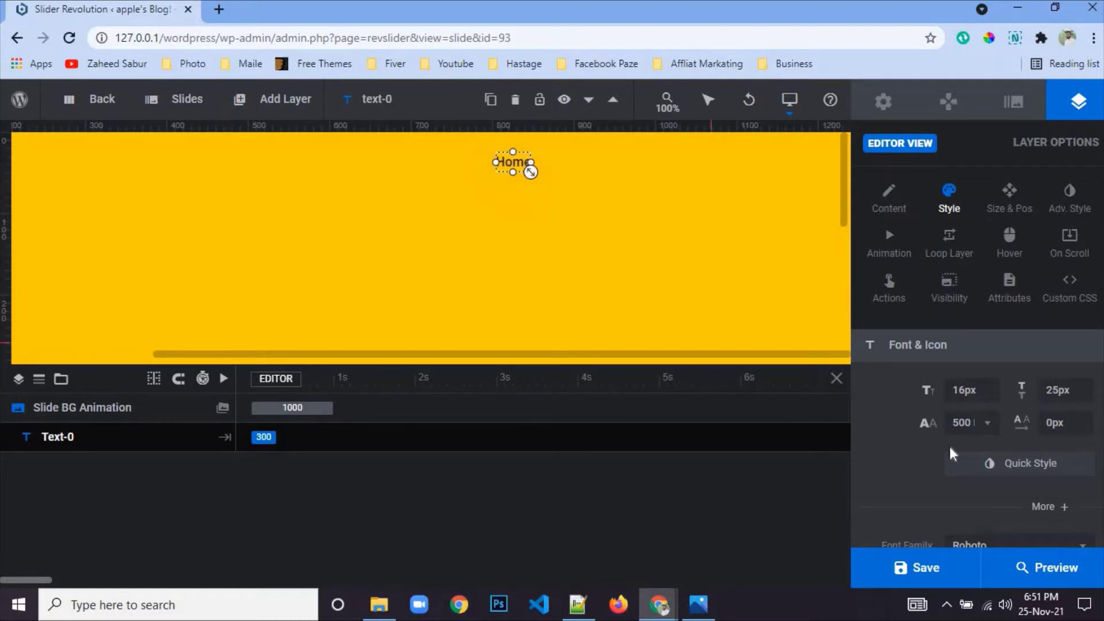
{"action": "left_click", "coordinate": [1020, 210]}
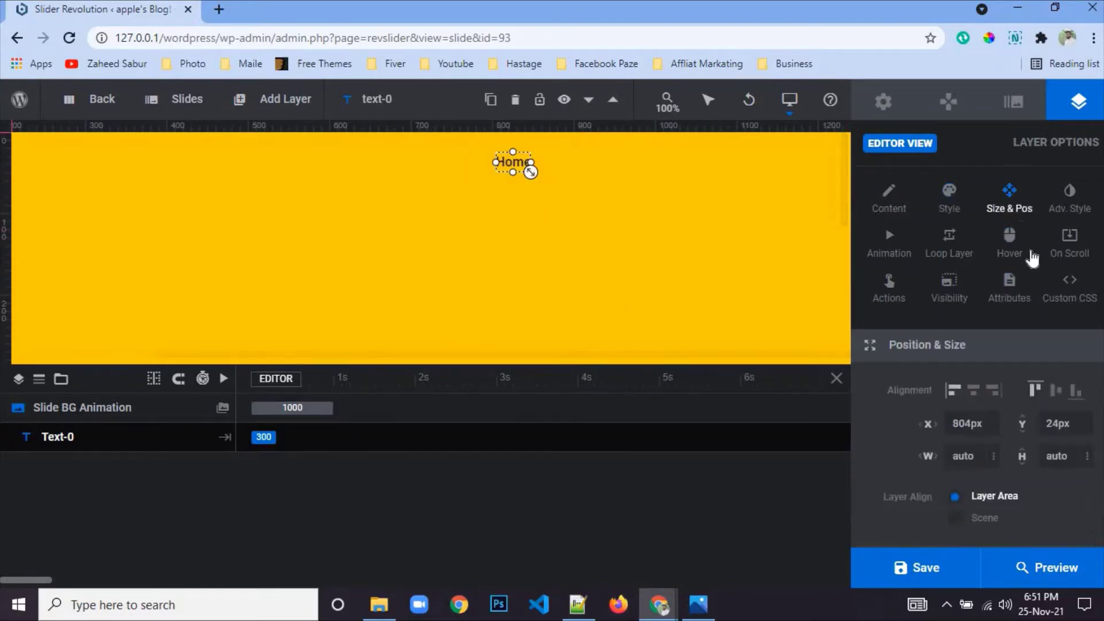
{"action": "left_click", "coordinate": [1060, 424]}
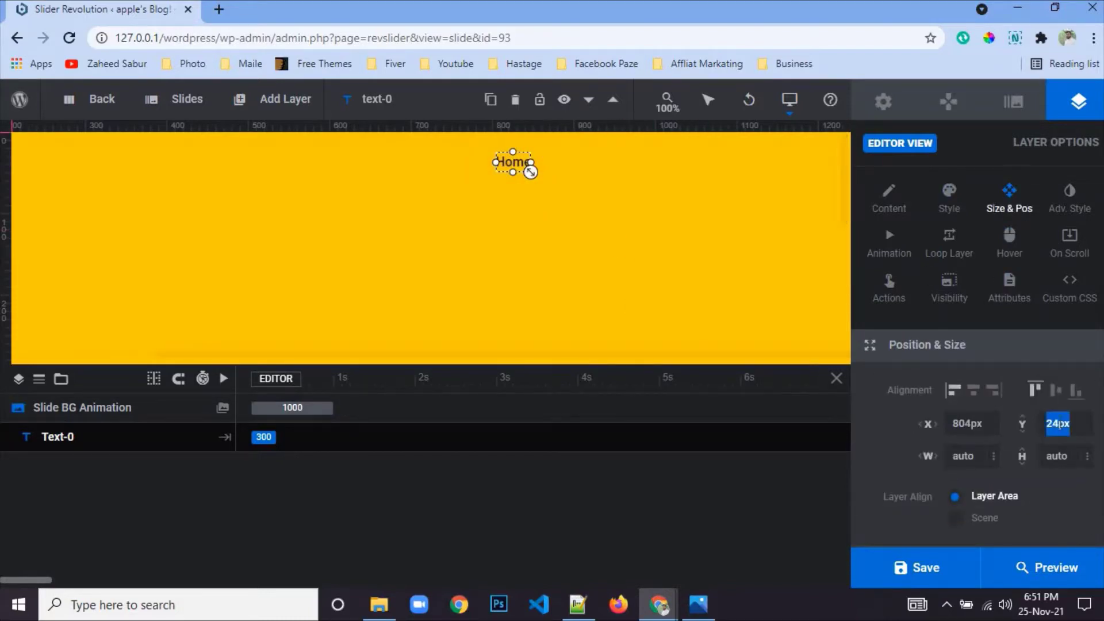
{"action": "type", "text": "25"}
{"action": "key", "text": "Return"}
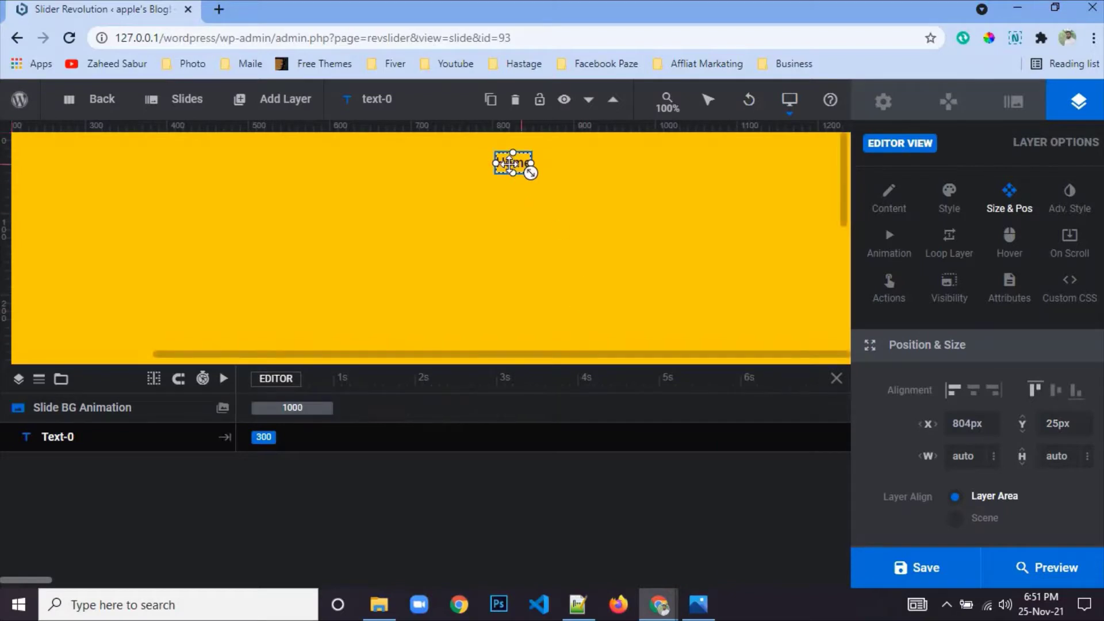
- Duplicate the Home text and place one of the two beside the other, at about X 873 px
{"action": "right_click", "coordinate": [511, 166]}
{"action": "left_click", "coordinate": [564, 257]}
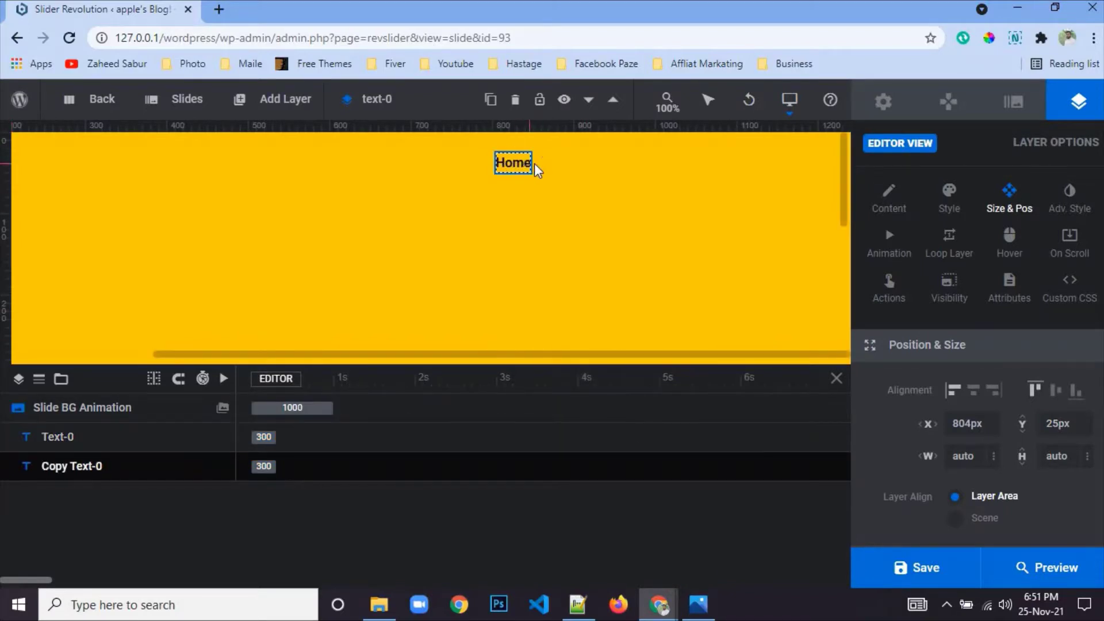
{"action": "left_click_drag", "start_coordinate": [538, 169], "coordinate": [592, 169]}
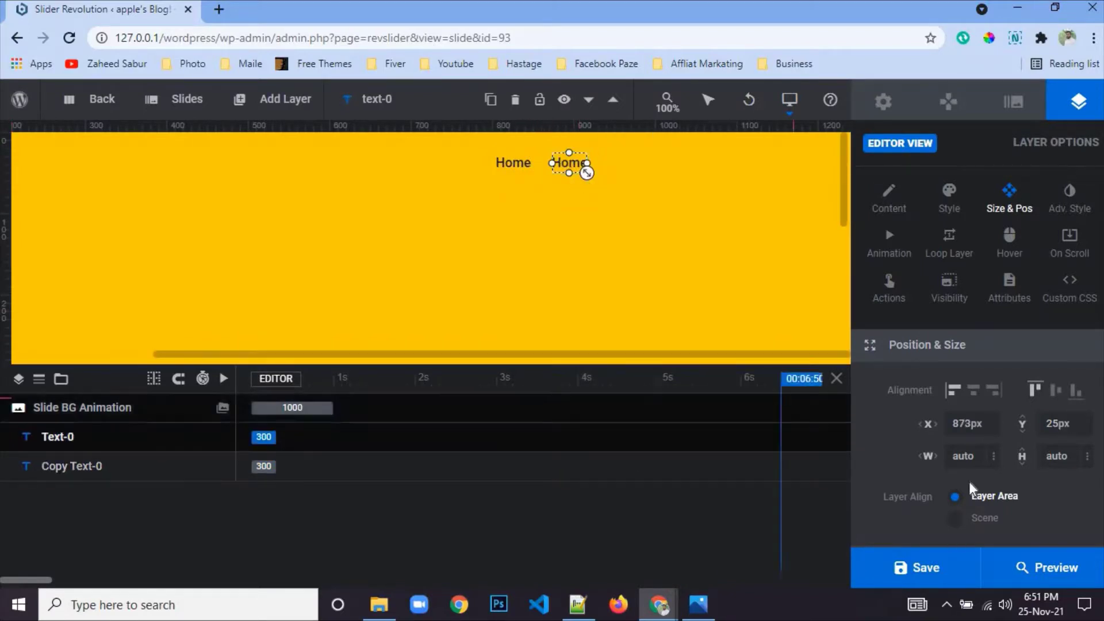
- Change the content of the second Home text to "About Us"
{"action": "left_click", "coordinate": [889, 196]}
{"action": "double_click", "coordinate": [586, 170]}
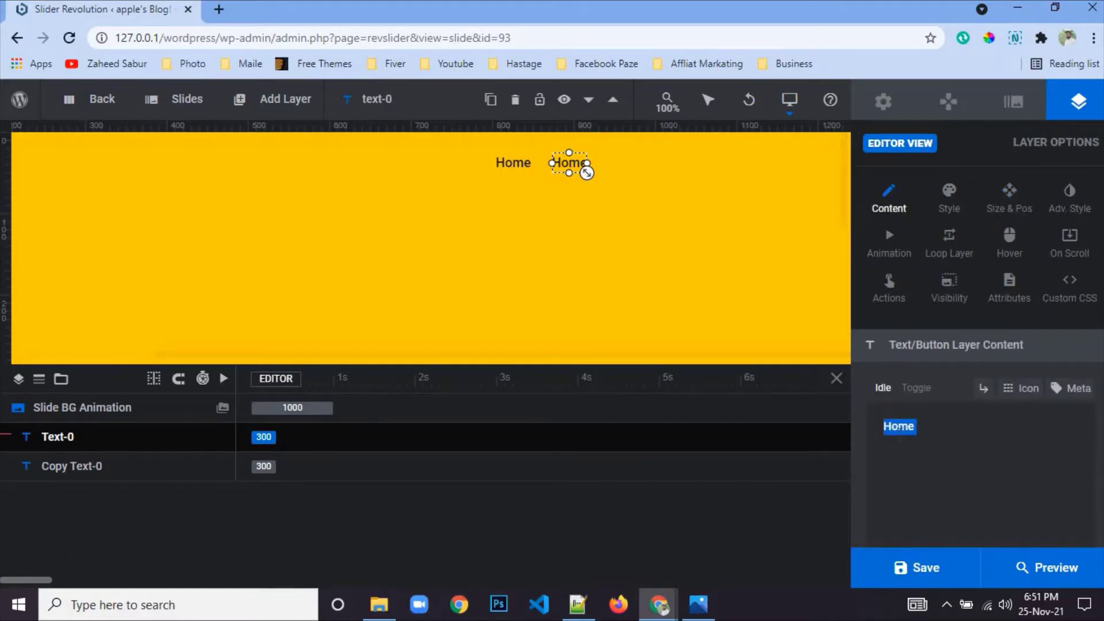
{"action": "type", "text": "Abo"}
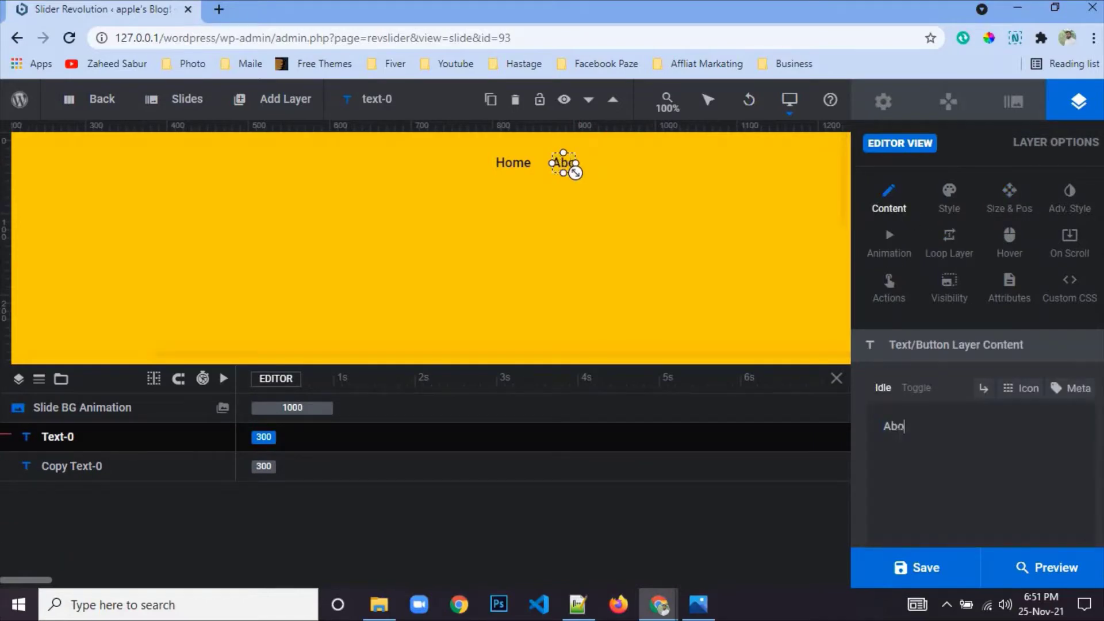
{"action": "type", "text": "ut Us"}
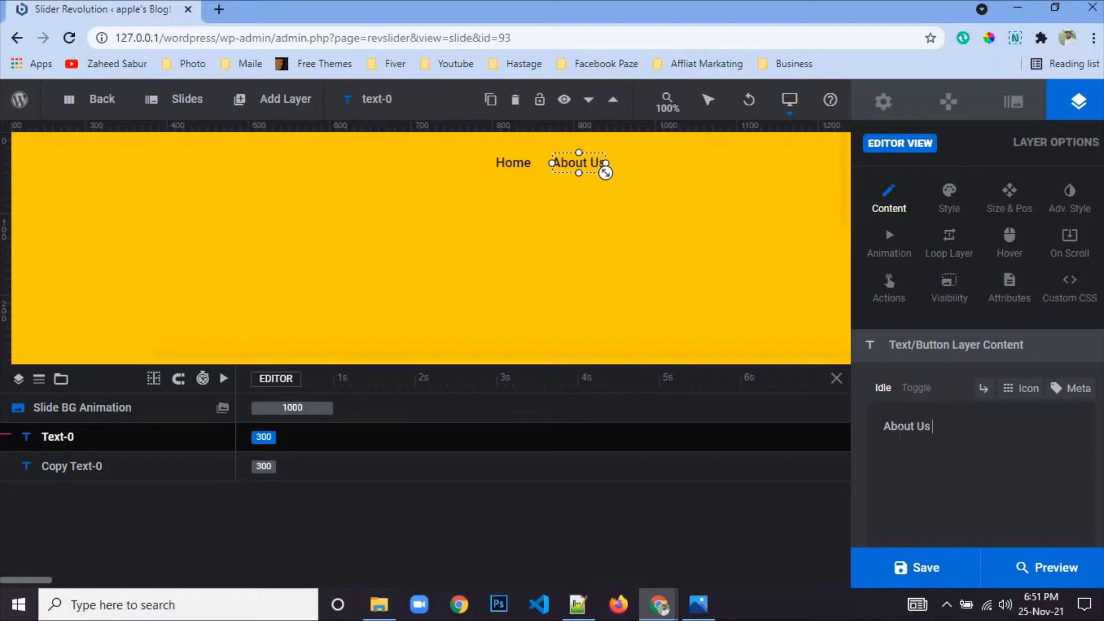
- Duplicate the About Us text, place it at about X 964 px, and set its Y position to 25 px
{"action": "left_click", "coordinate": [1009, 196]}
{"action": "right_click", "coordinate": [594, 167]}
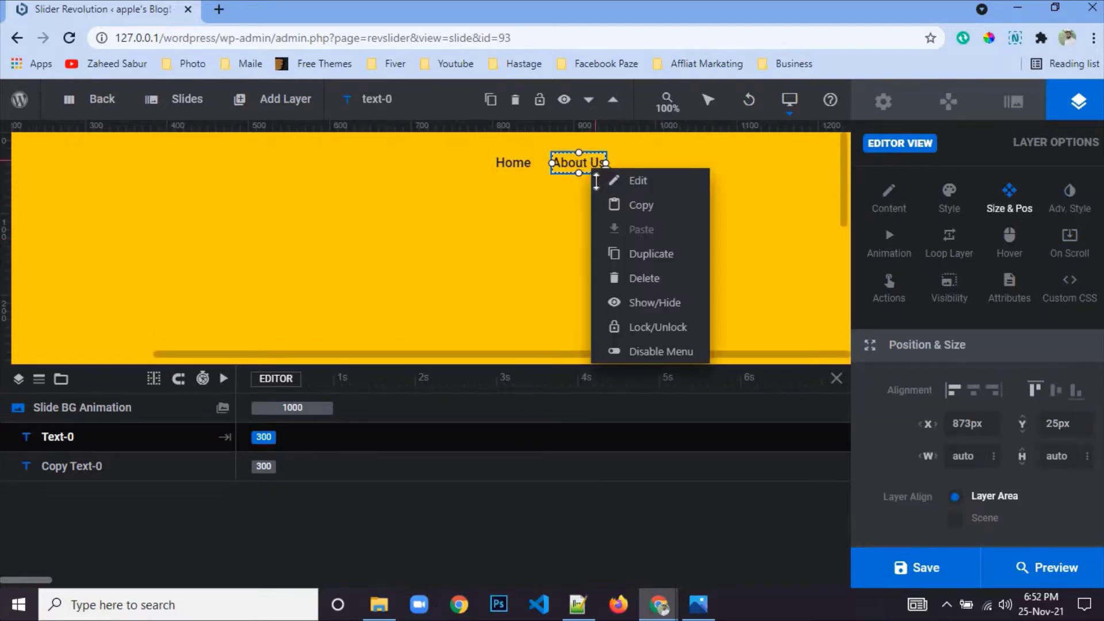
{"action": "left_click", "coordinate": [644, 253]}
{"action": "left_click_drag", "start_coordinate": [593, 167], "coordinate": [643, 175]}
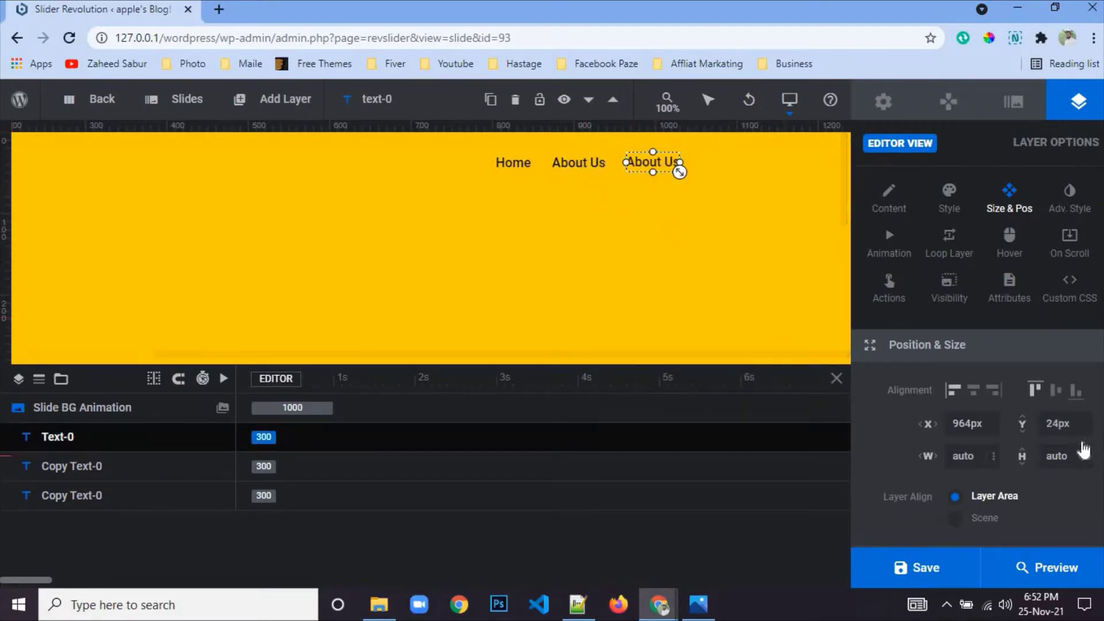
{"action": "left_click", "coordinate": [1057, 424]}
{"action": "type", "text": "25"}
{"action": "key", "text": "Return"}
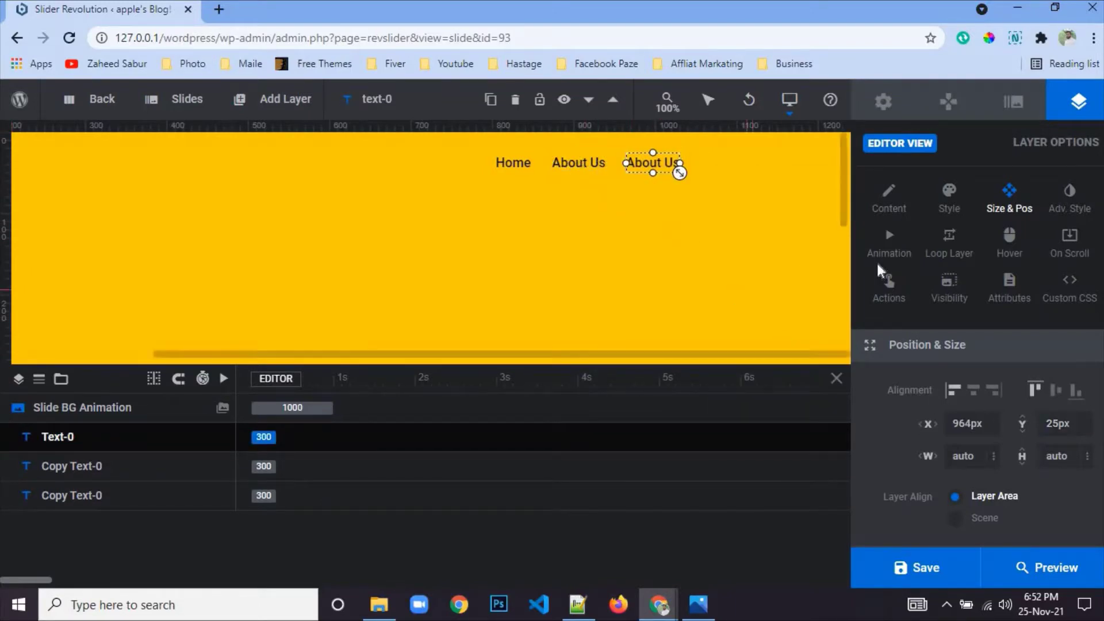
- Replace the content of the second About Us text with "Chekan"
{"action": "left_click", "coordinate": [901, 197]}
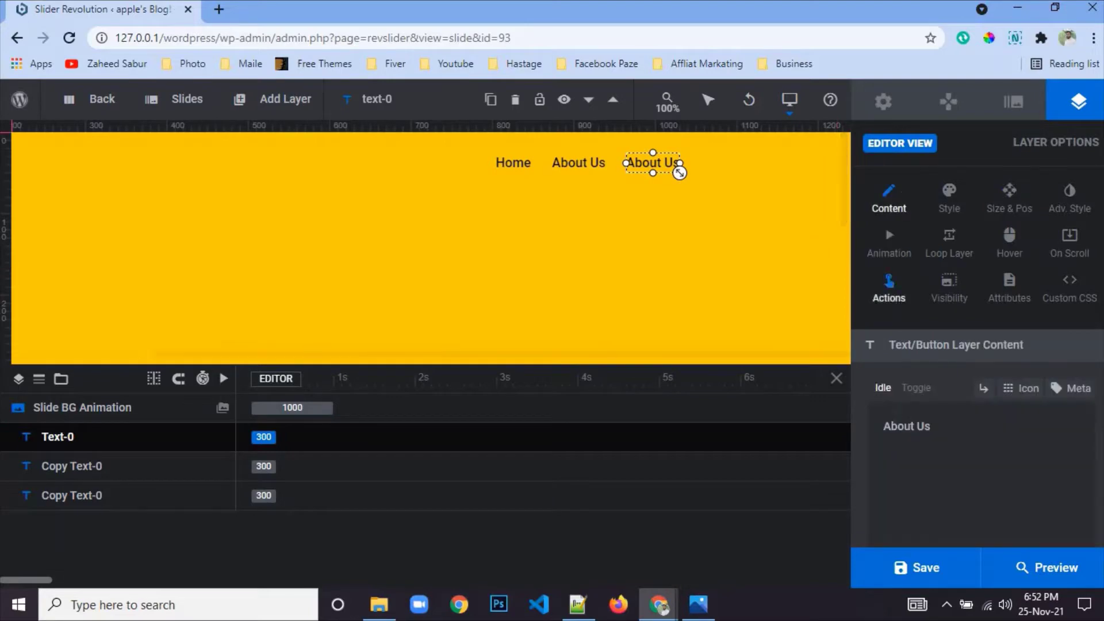
{"action": "triple_click", "coordinate": [905, 426]}
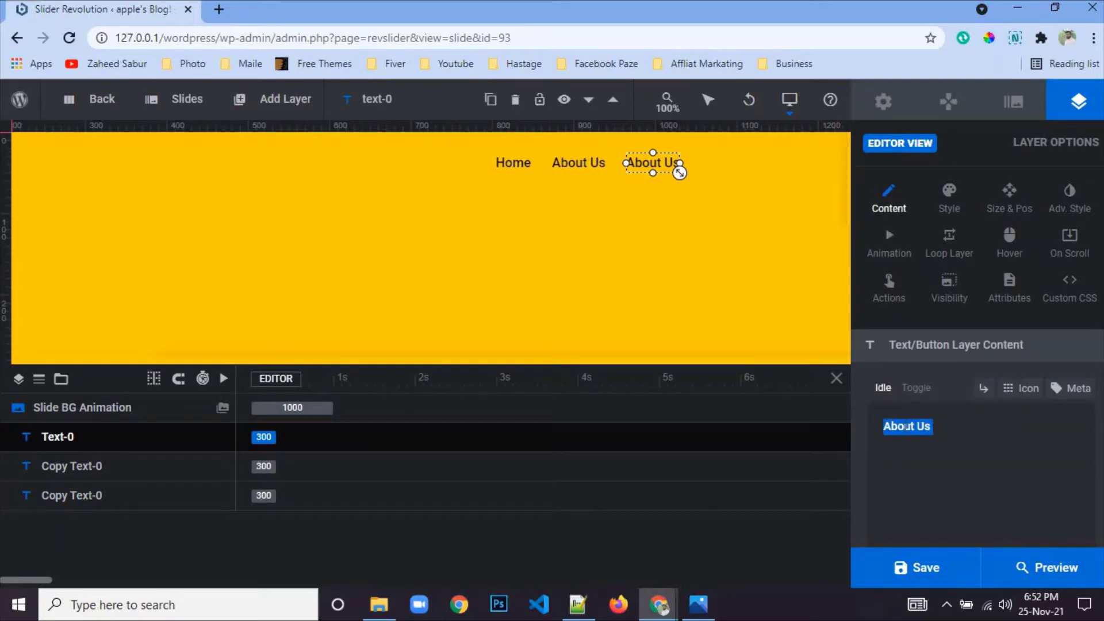
{"action": "type", "text": "Che"}
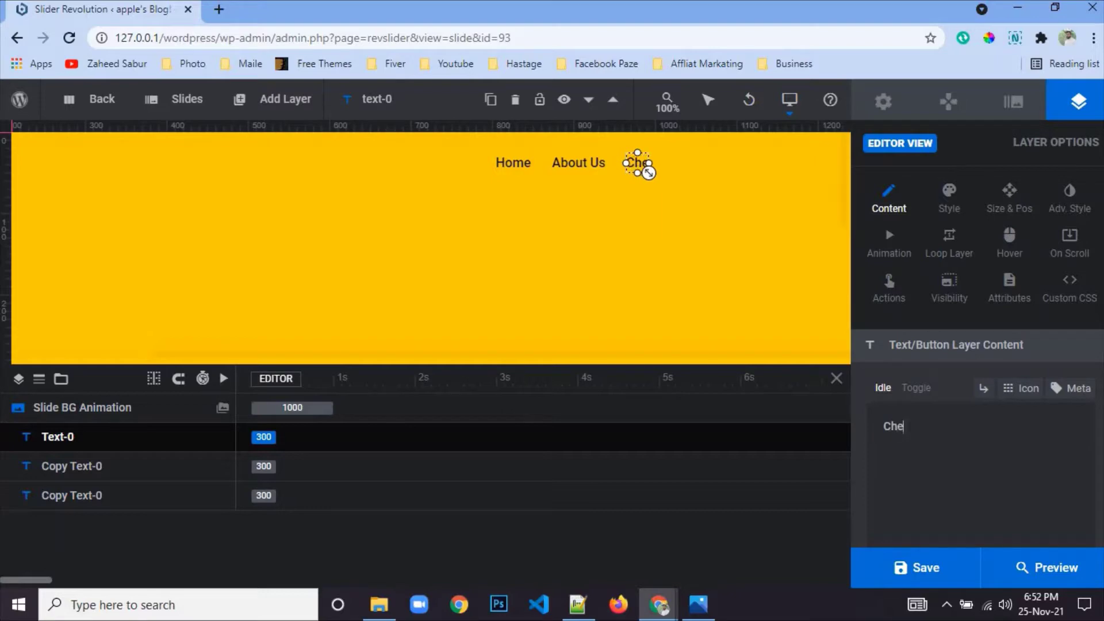
{"action": "type", "text": "kan"}
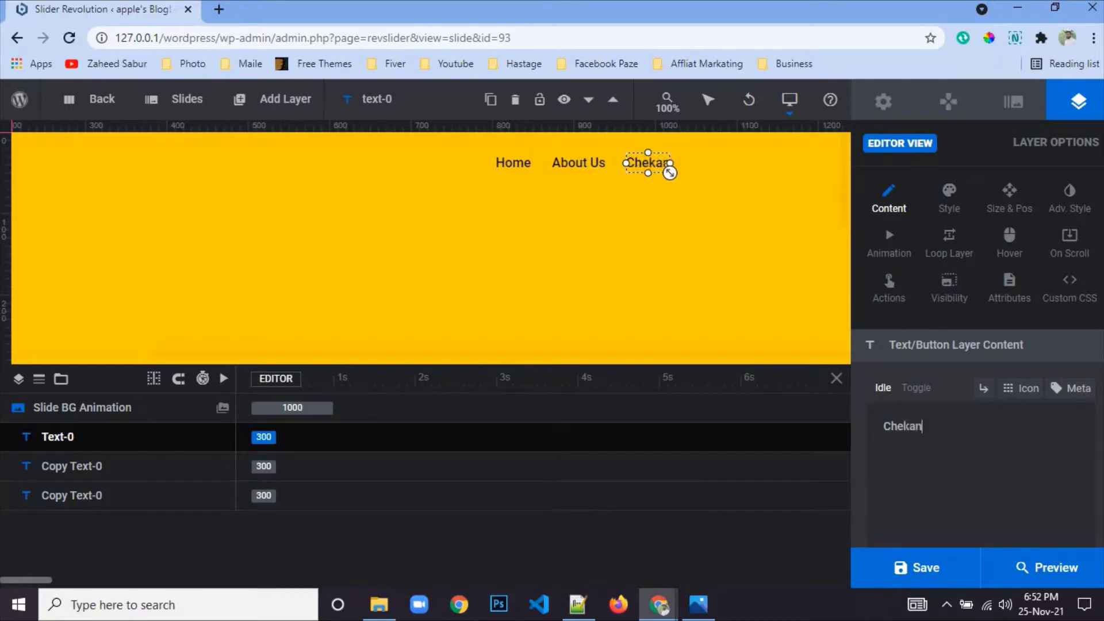
- Copy the word "chicken" from mannan.html in Notepad++ and paste it over the third navigation text in the slide editor
{"action": "key", "text": "alt+Tab"}
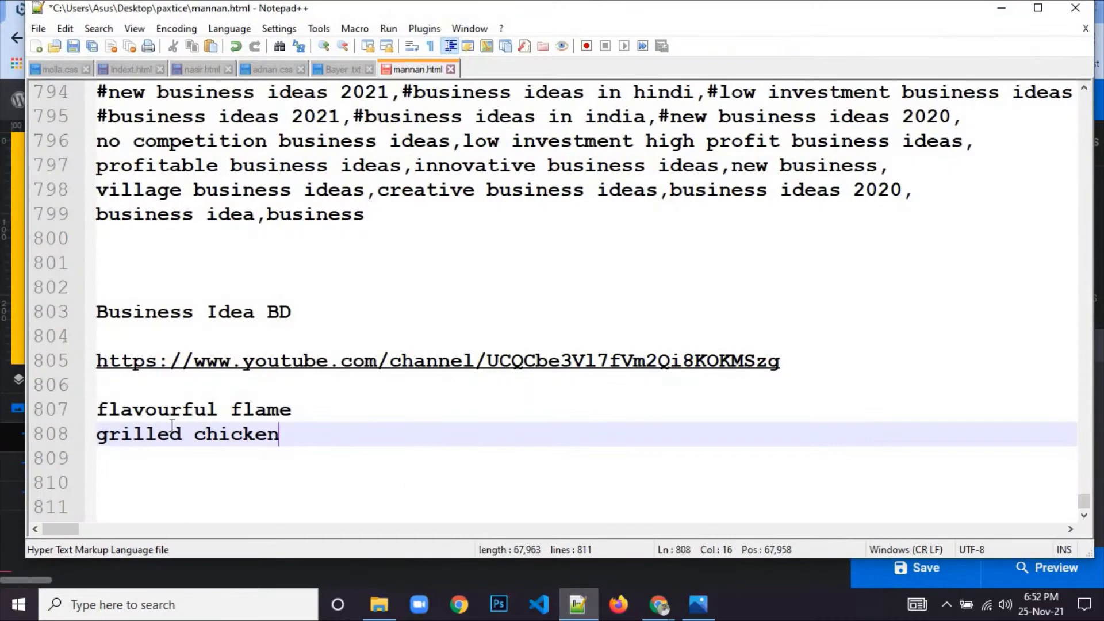
{"action": "double_click", "coordinate": [222, 440]}
{"action": "right_click", "coordinate": [293, 441]}
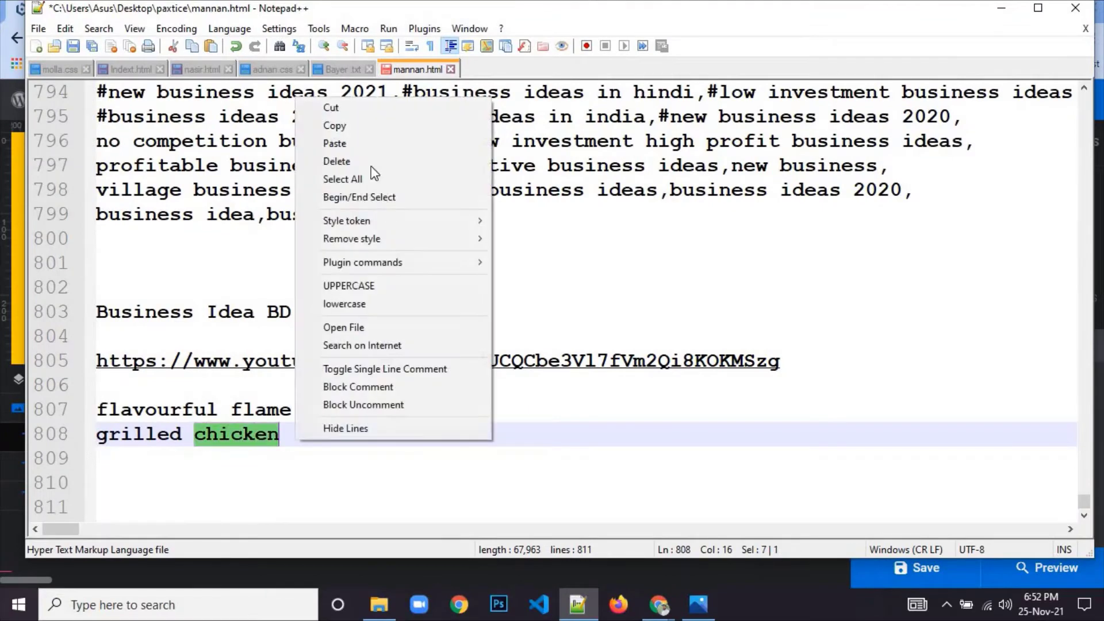
{"action": "left_click", "coordinate": [333, 130]}
{"action": "left_click", "coordinate": [1000, 9]}
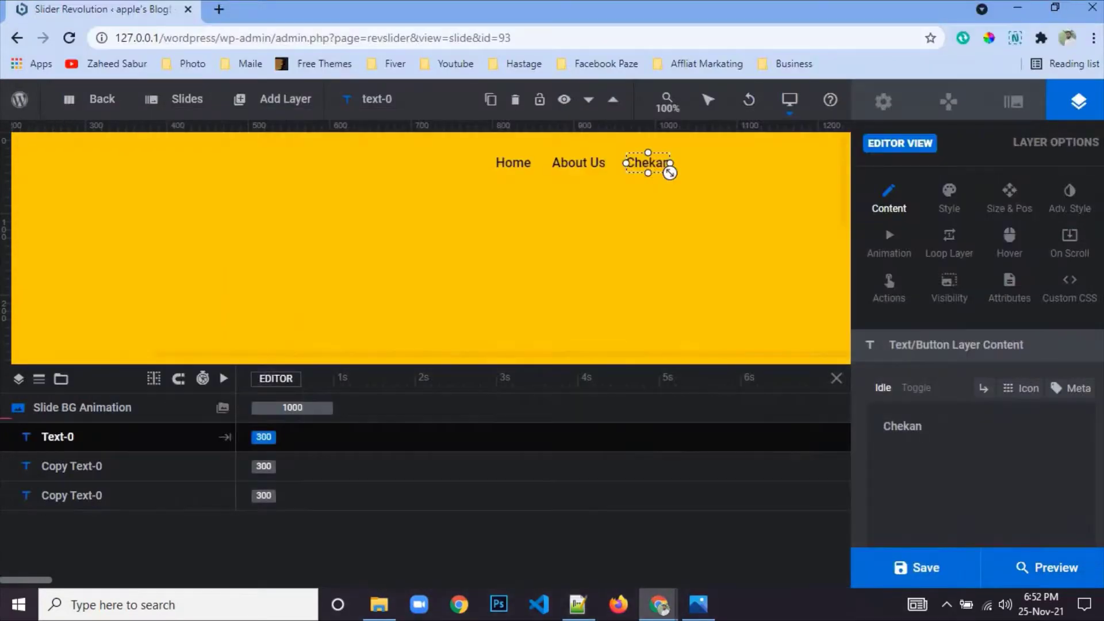
{"action": "double_click", "coordinate": [913, 428]}
{"action": "right_click", "coordinate": [919, 428]}
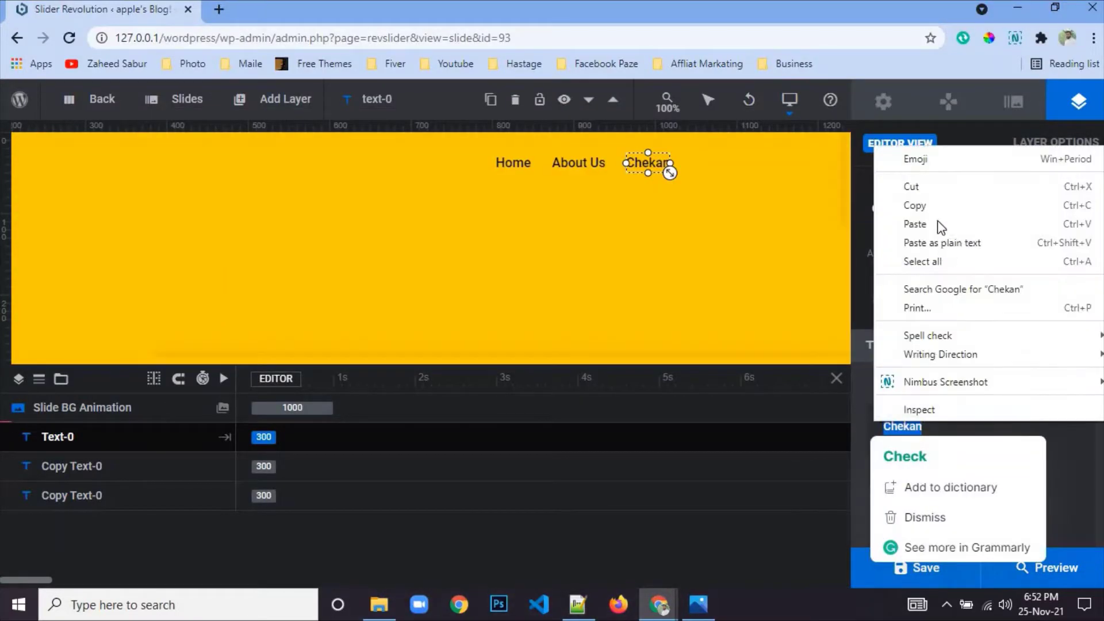
{"action": "left_click", "coordinate": [935, 216]}
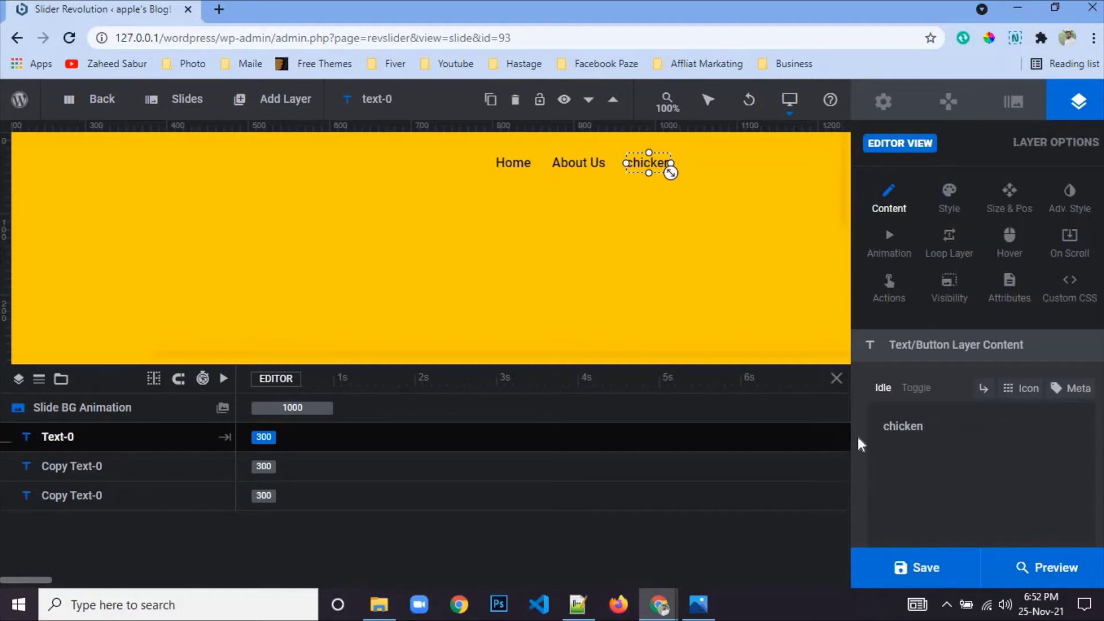
- Duplicate the chicken text, place it at about X 1115 px, and set its Y position to 25 px
{"action": "left_click", "coordinate": [1010, 202]}
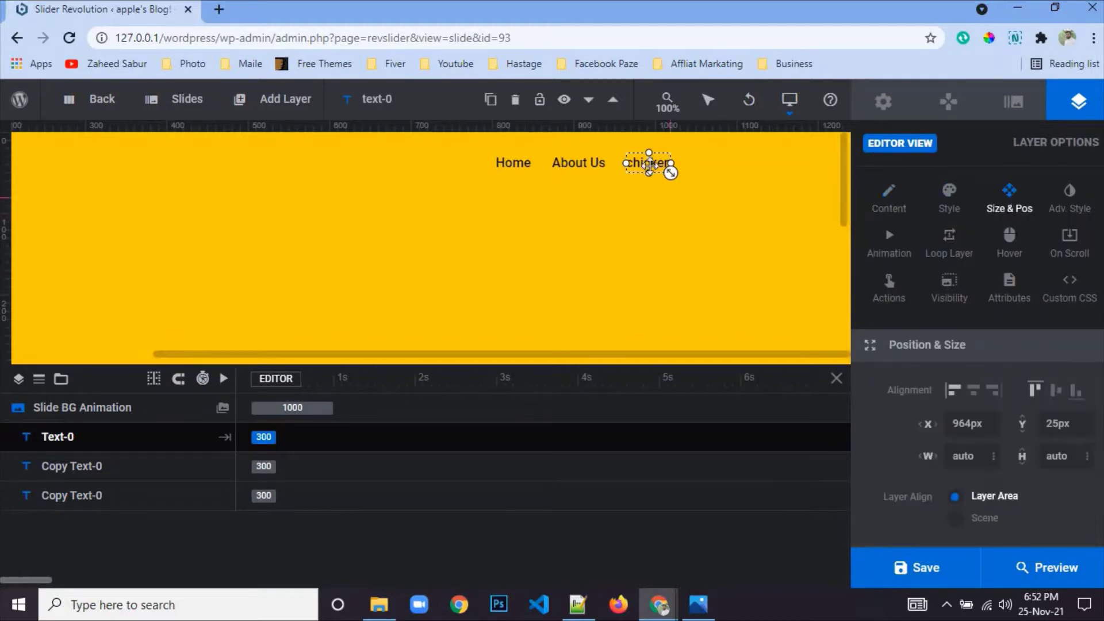
{"action": "right_click", "coordinate": [660, 170]}
{"action": "left_click", "coordinate": [717, 256]}
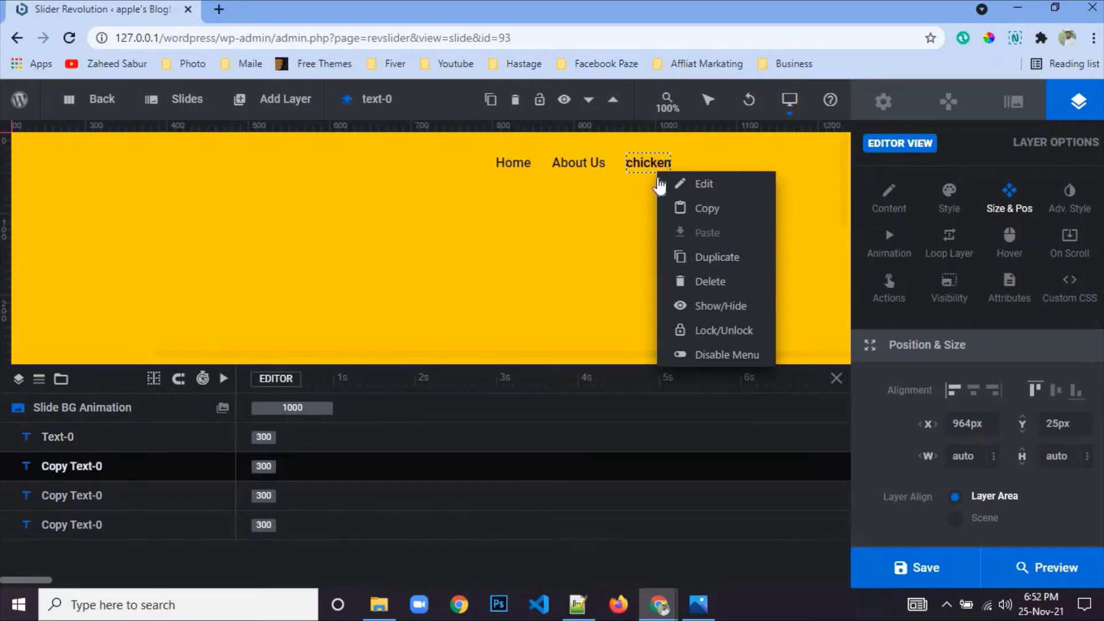
{"action": "left_click_drag", "start_coordinate": [649, 164], "coordinate": [713, 163]}
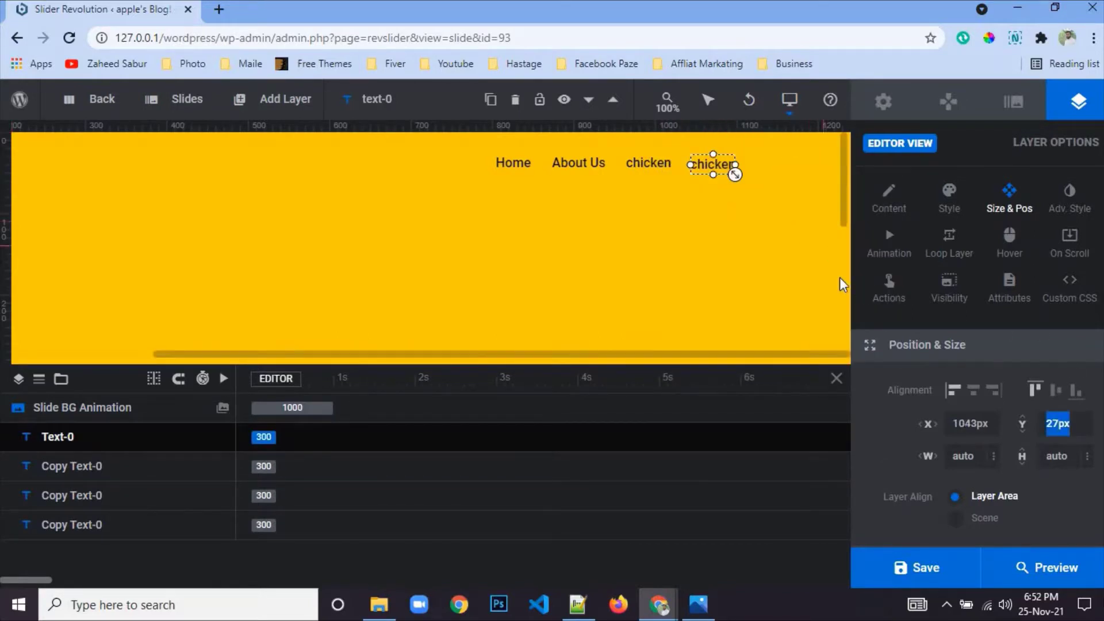
{"action": "left_click_drag", "start_coordinate": [713, 176], "coordinate": [774, 178]}
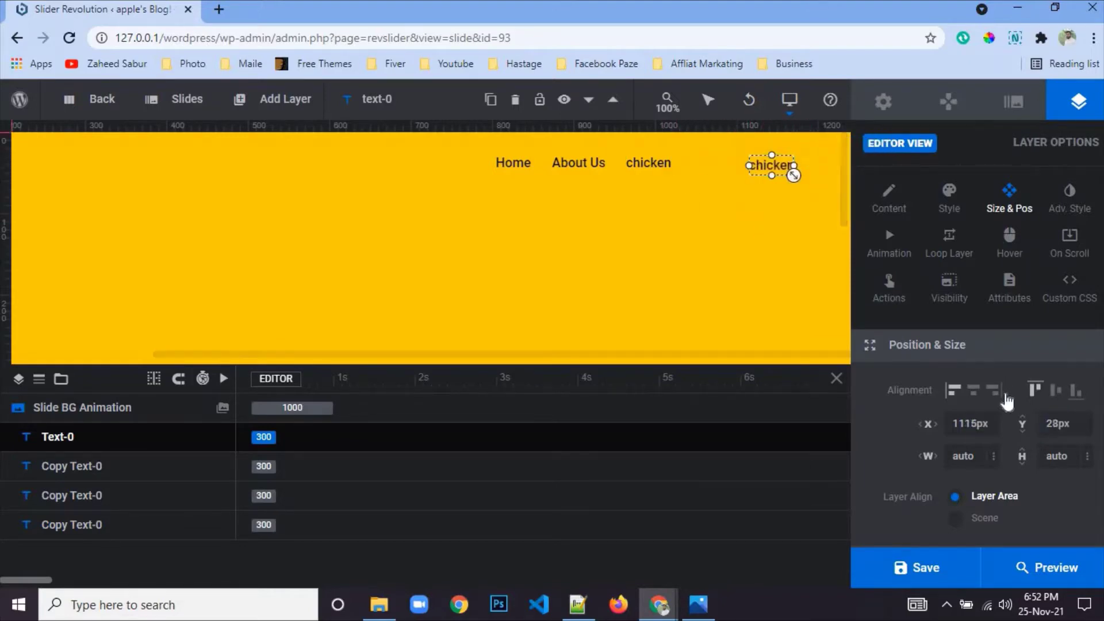
{"action": "double_click", "coordinate": [1056, 424]}
{"action": "type", "text": "25px"}
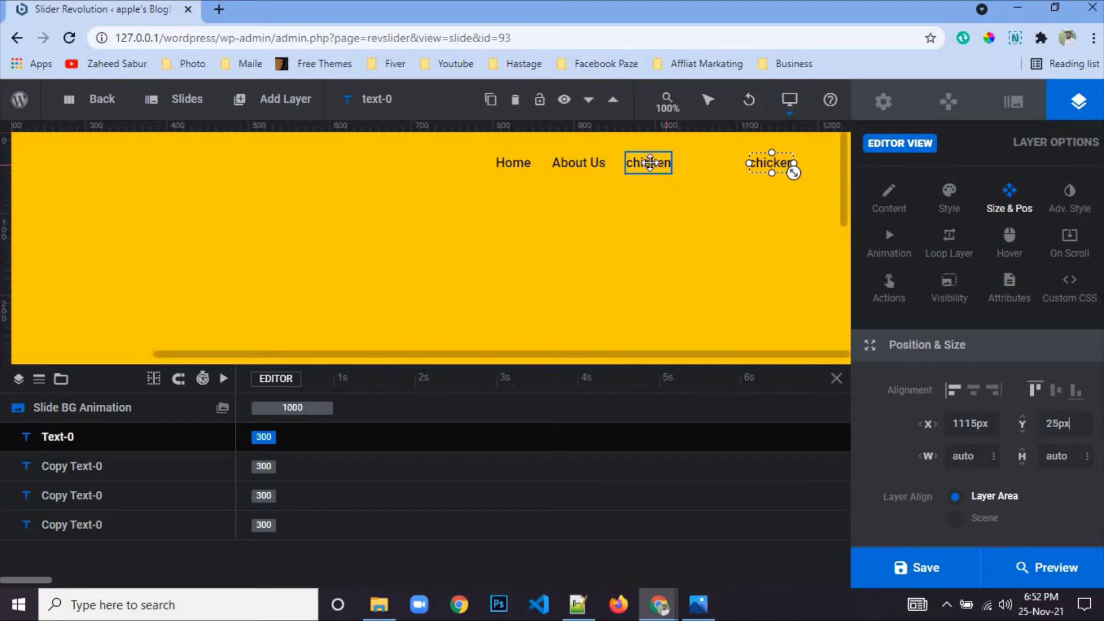
- Shift the first chicken, About Us and Home texts to about X 1036, 945 and 882 px respectively
{"action": "left_click_drag", "start_coordinate": [650, 163], "coordinate": [712, 167]}
{"action": "left_click_drag", "start_coordinate": [601, 171], "coordinate": [644, 171]}
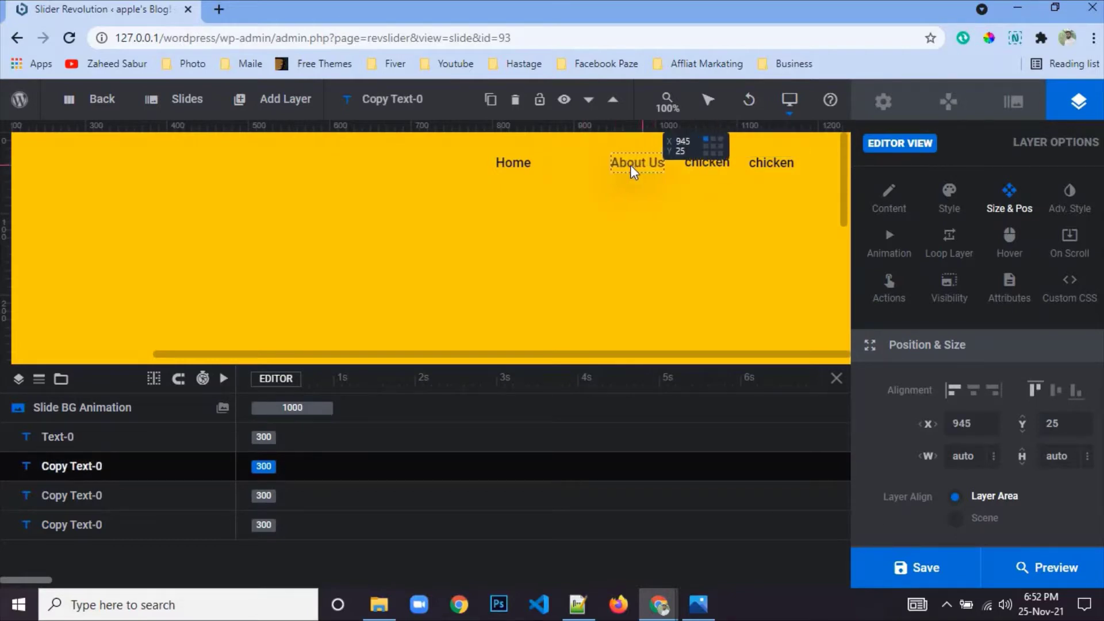
{"action": "left_click_drag", "start_coordinate": [517, 171], "coordinate": [582, 171]}
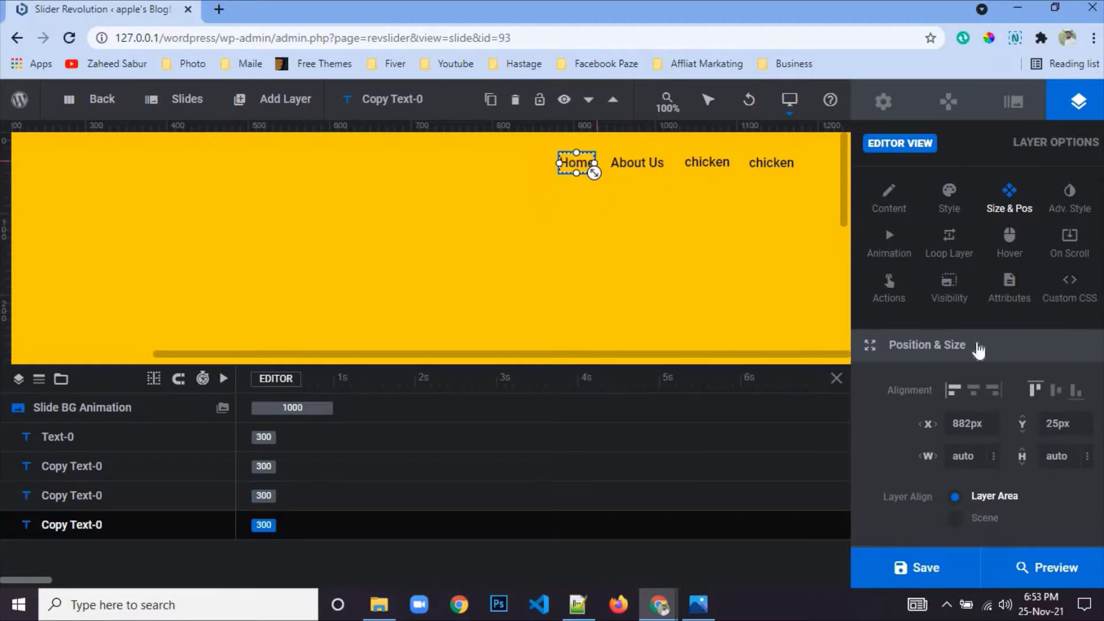
- Check the vertical position of About Us and set the first chicken text's Y position to 25 px
{"action": "left_click", "coordinate": [624, 164]}
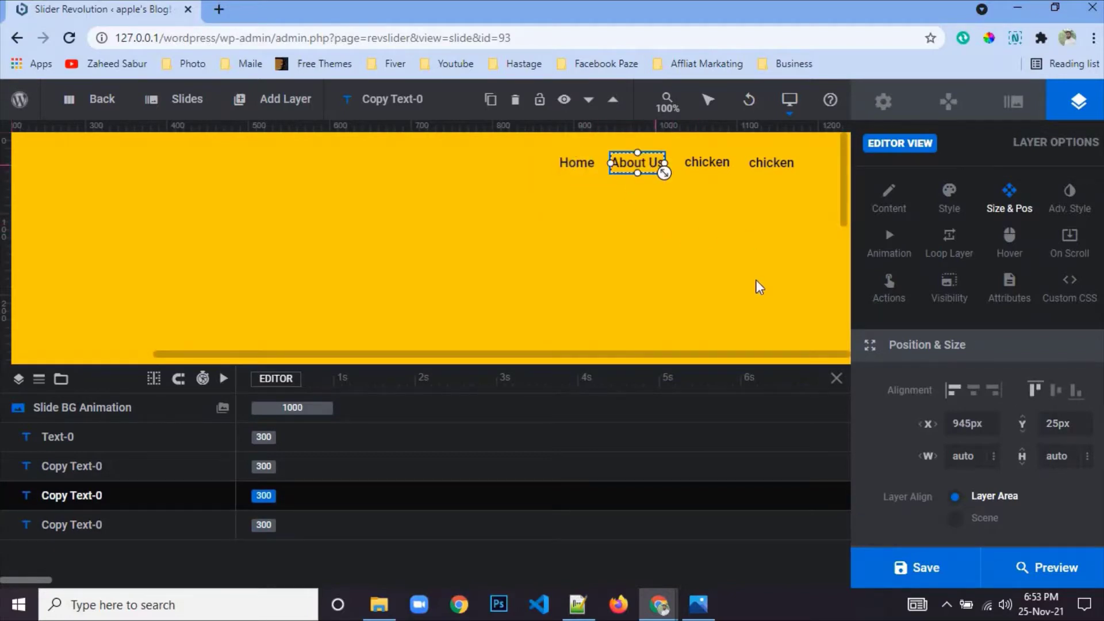
{"action": "left_click", "coordinate": [702, 161]}
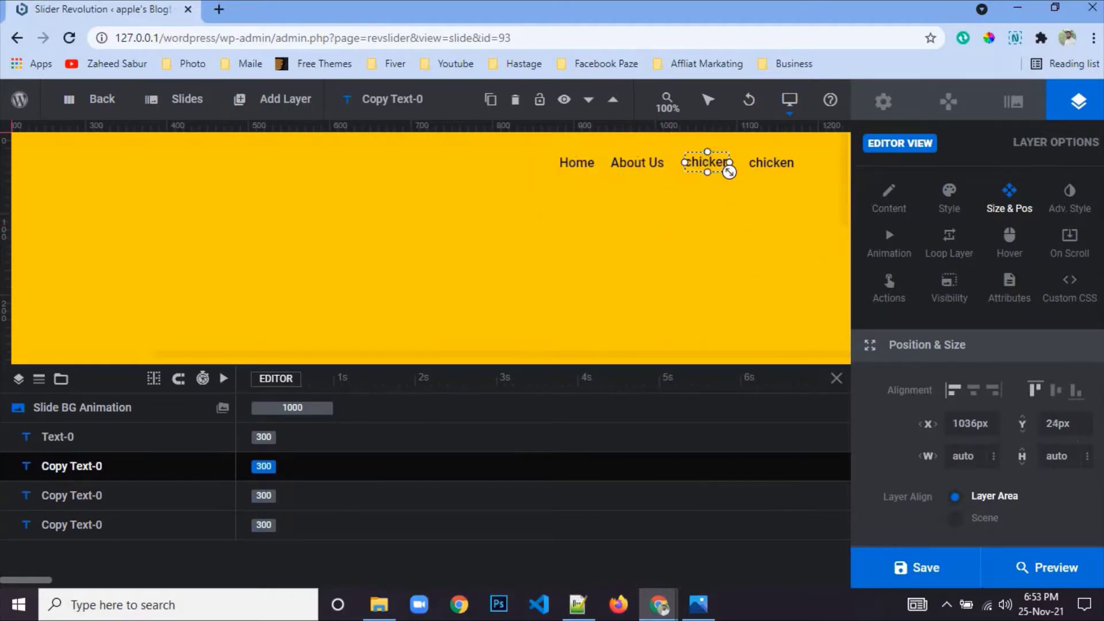
{"action": "type", "text": "25"}
{"action": "key", "text": "Return"}
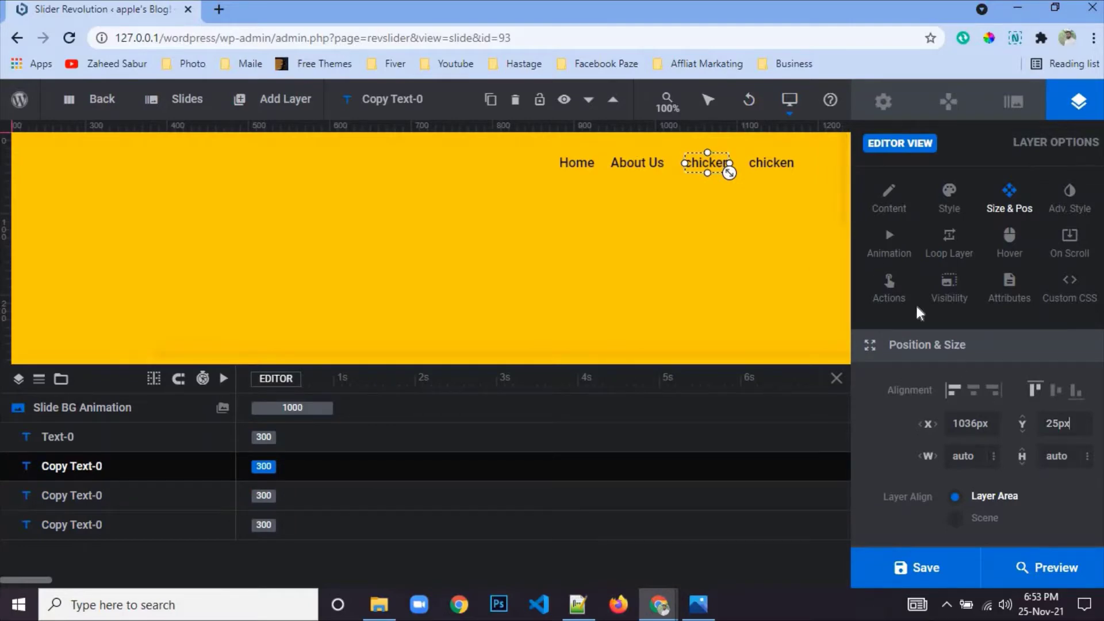
- Check the last chicken text's position, save the slide, and switch to the reference image Slider 5.jpg in Photos
{"action": "left_click", "coordinate": [768, 167]}
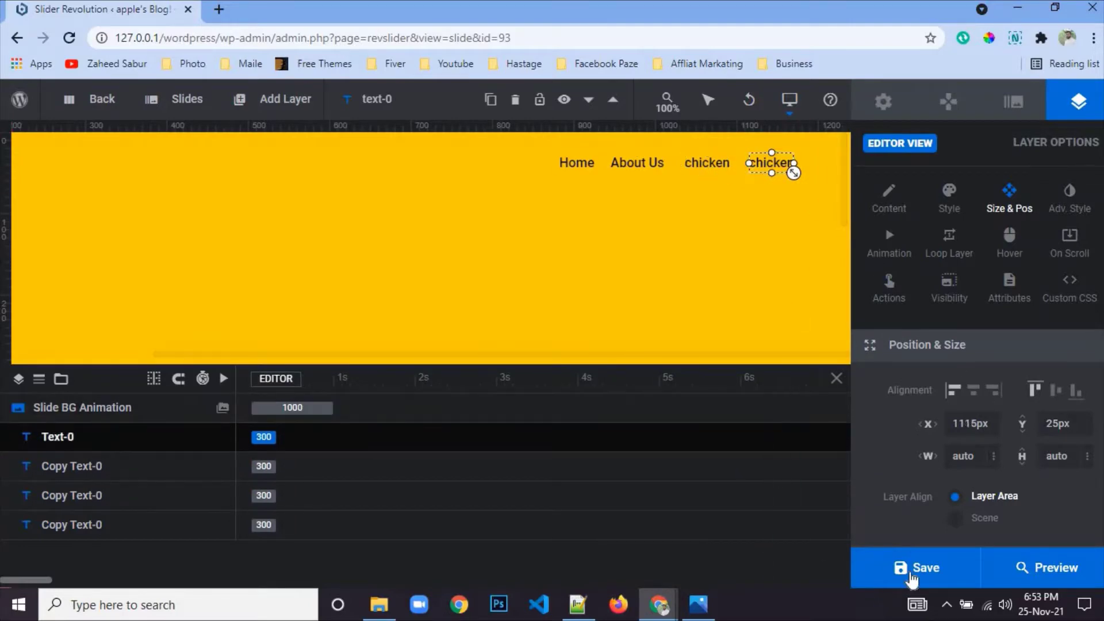
{"action": "left_click", "coordinate": [915, 568]}
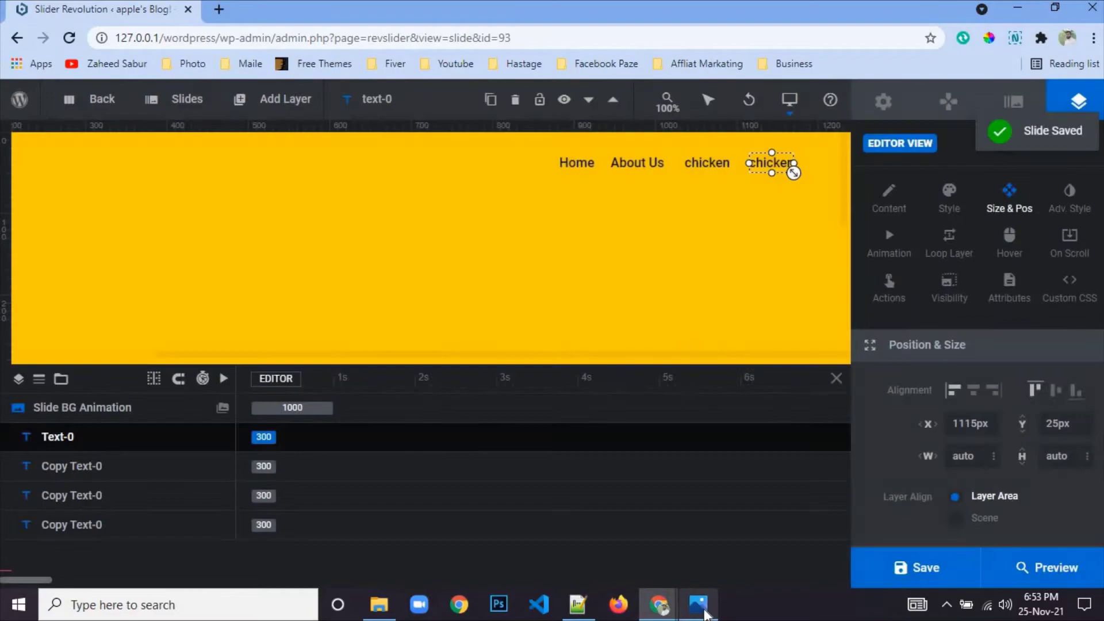
{"action": "left_click", "coordinate": [700, 605]}
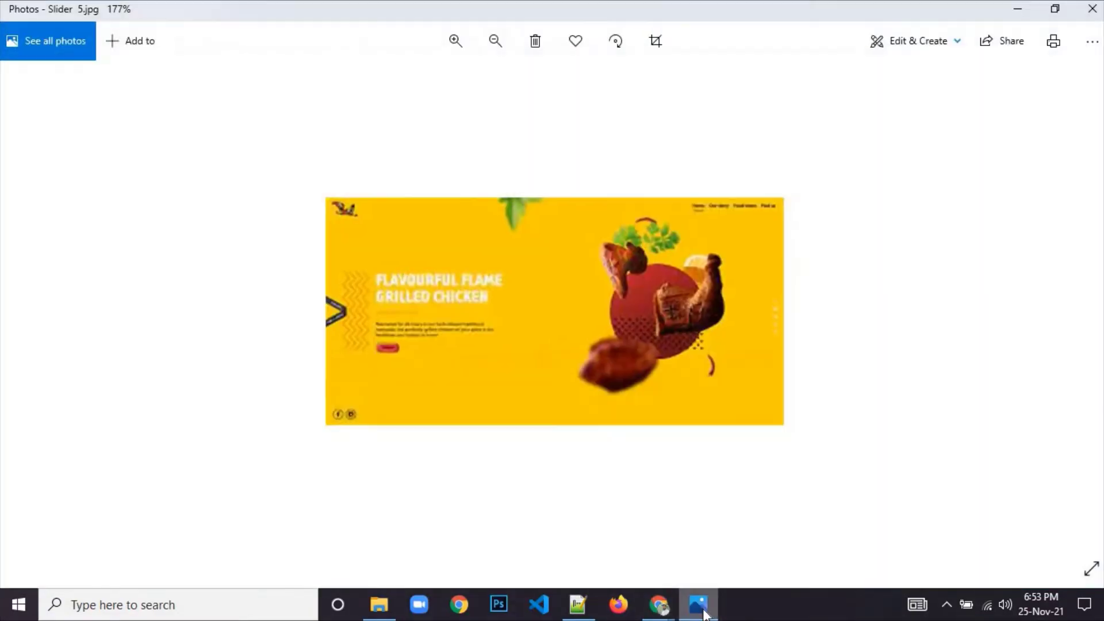
- Return to the slide editor in Chrome and shrink the timeline to one text row so the canvas gets taller
{"action": "left_click", "coordinate": [702, 607]}
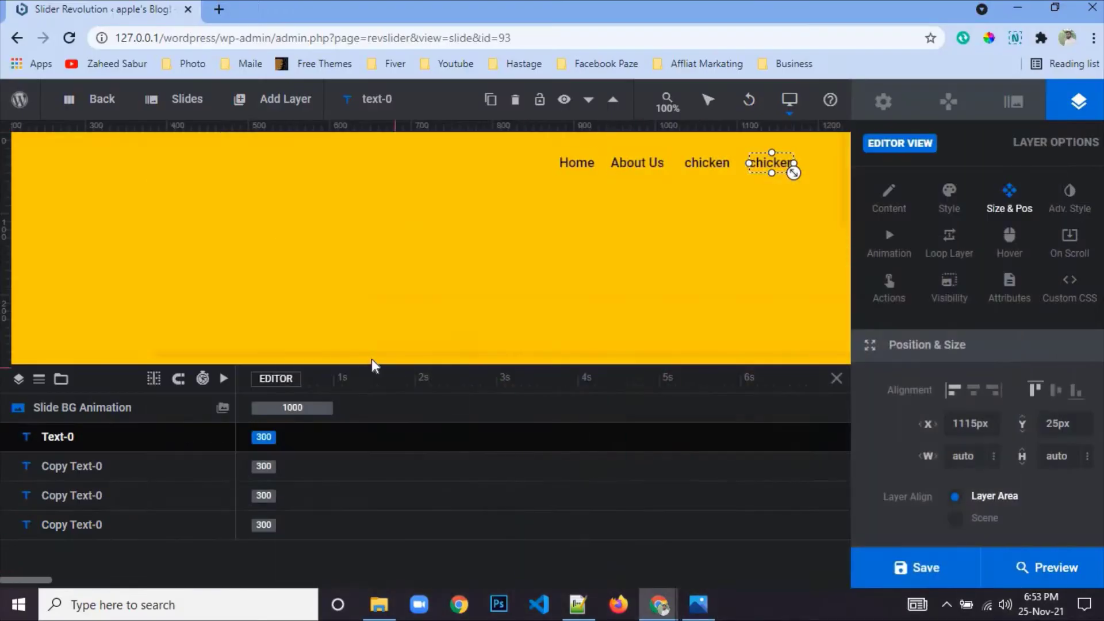
{"action": "scroll", "coordinate": [383, 362], "scroll_direction": "left", "scroll_amount": 3}
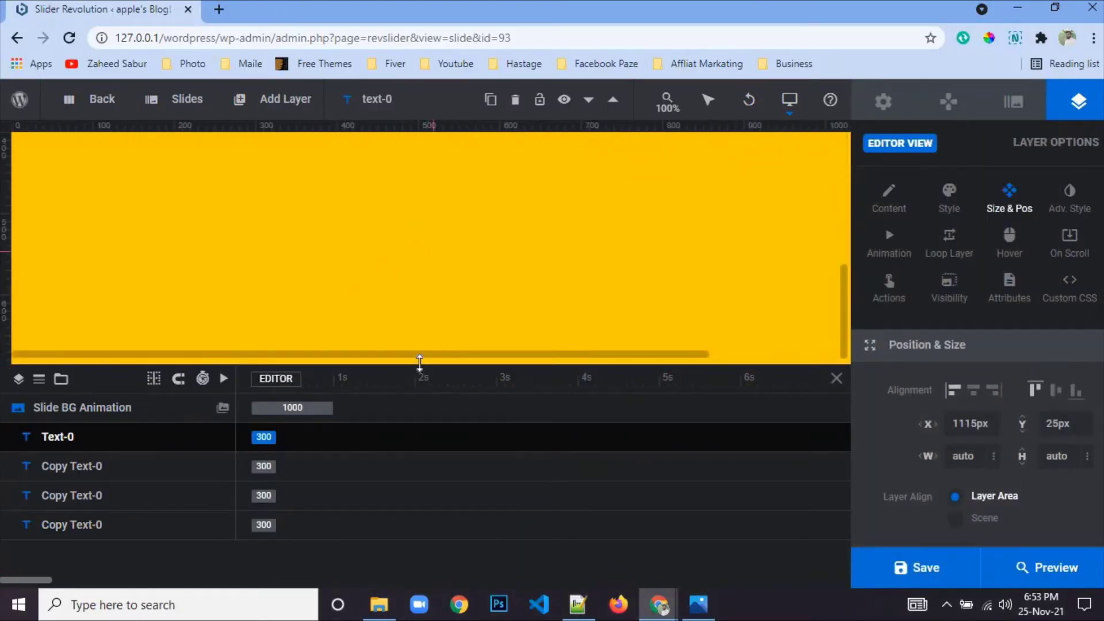
{"action": "left_click_drag", "start_coordinate": [420, 363], "coordinate": [397, 488]}
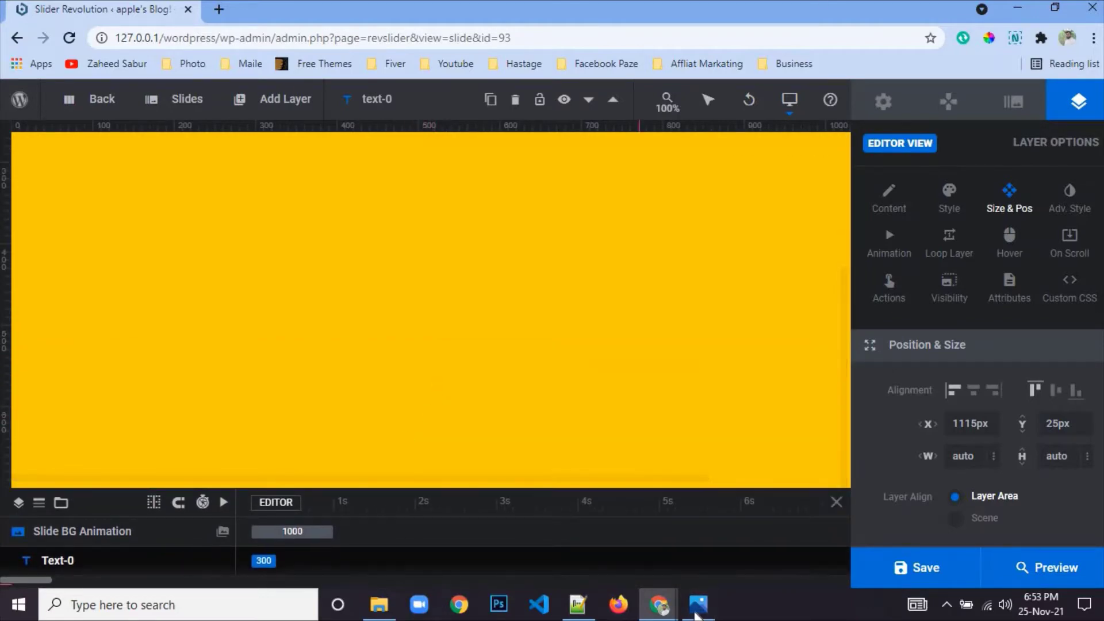
- Compare the slide canvas with the reference image Slider 5.jpg in Photos to plan the heading's placement
{"action": "left_click", "coordinate": [697, 610]}
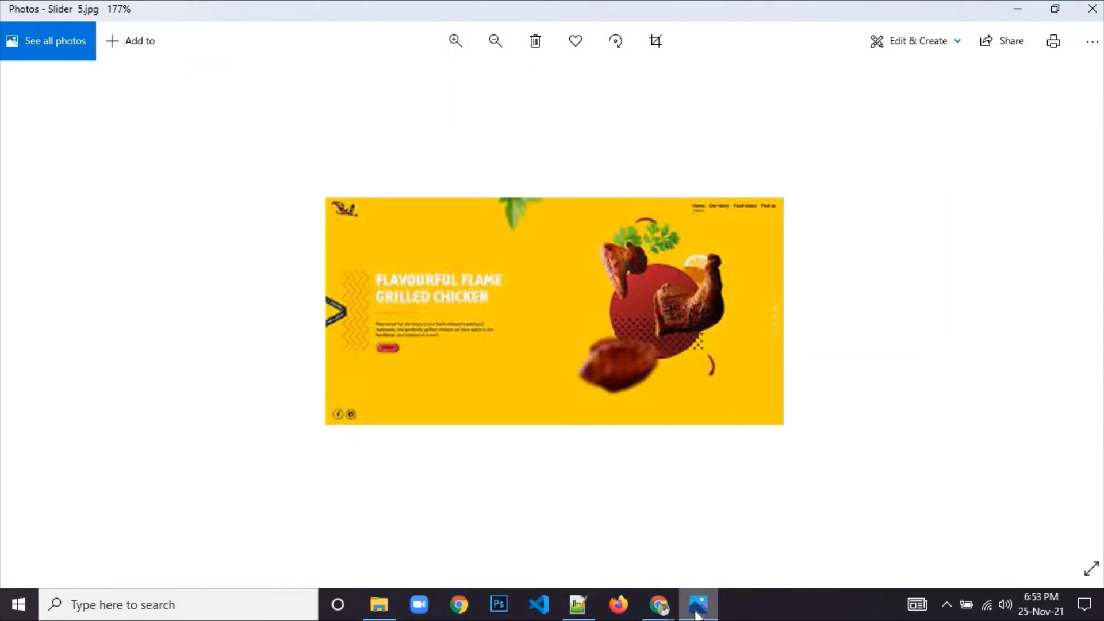
{"action": "left_click", "coordinate": [697, 613]}
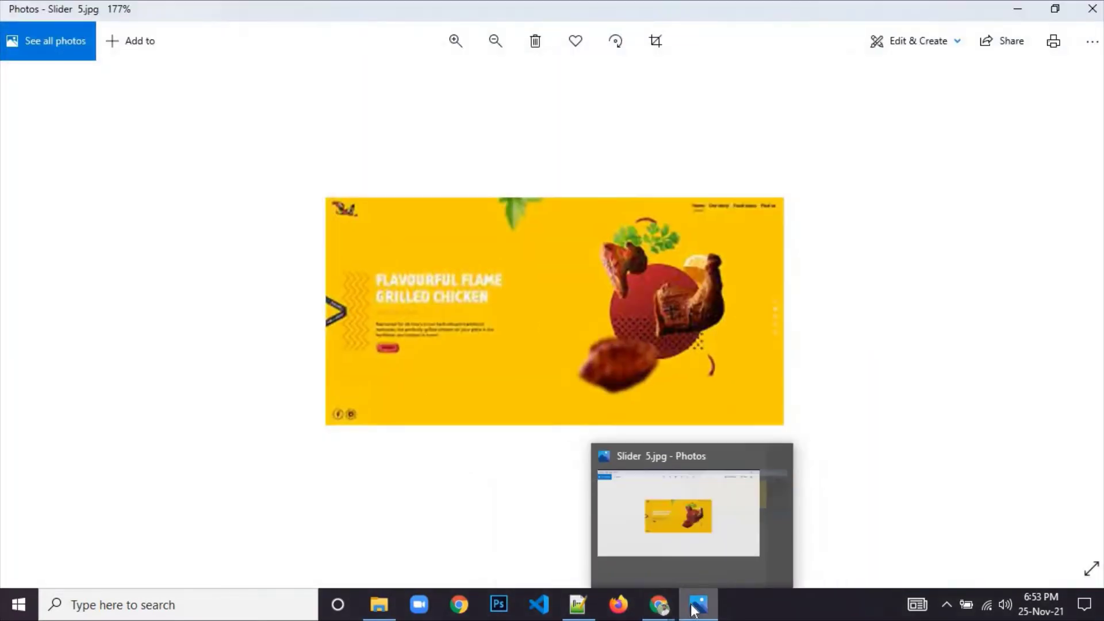
{"action": "scroll", "coordinate": [511, 411], "scroll_direction": "up", "scroll_amount": 5}
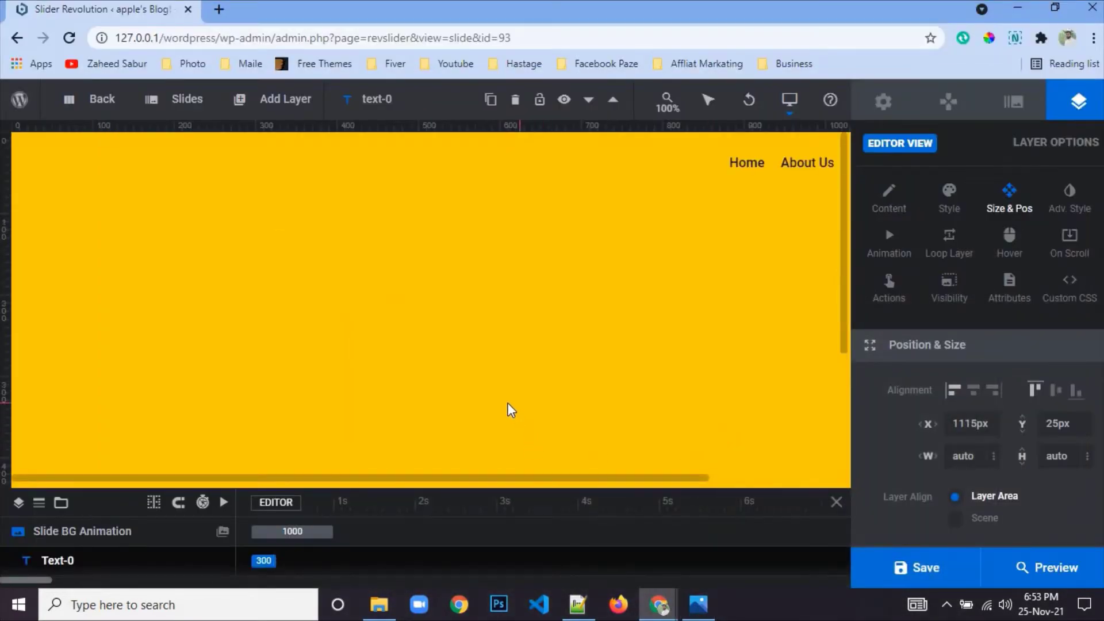
{"action": "scroll", "coordinate": [511, 411], "scroll_direction": "down", "scroll_amount": 5}
{"action": "scroll", "coordinate": [511, 411], "scroll_direction": "up", "scroll_amount": 5}
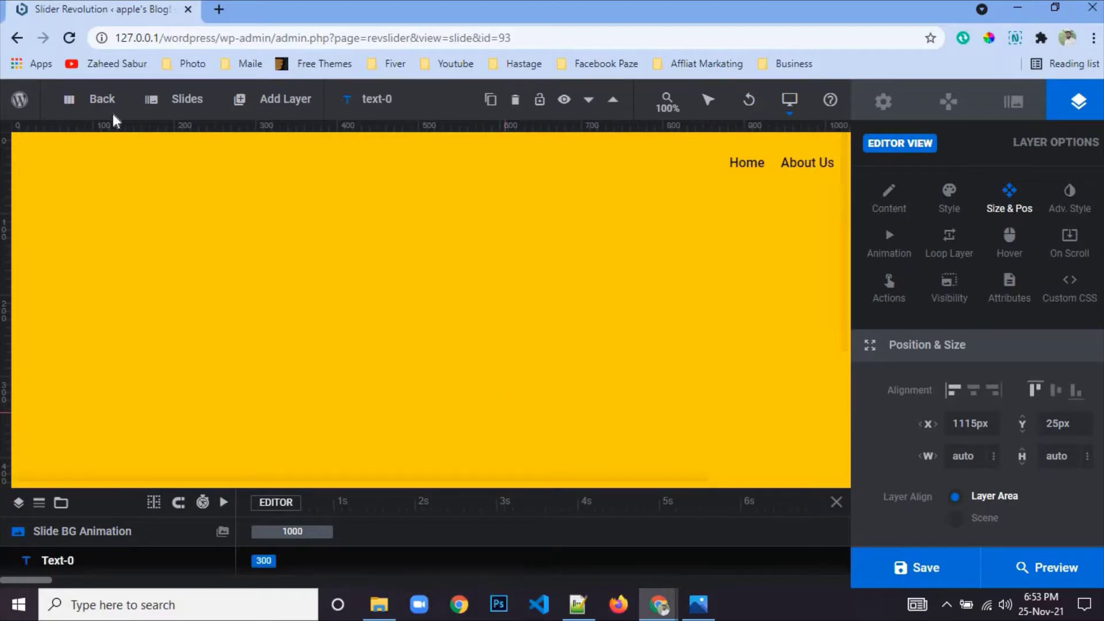
- Add a text layer in the uppercase Poppins headline style at about X 131, Y 78 px and delete the surplus plain New Layer text
{"action": "mouse_move", "coordinate": [246, 101]}
{"action": "left_click", "coordinate": [291, 141]}
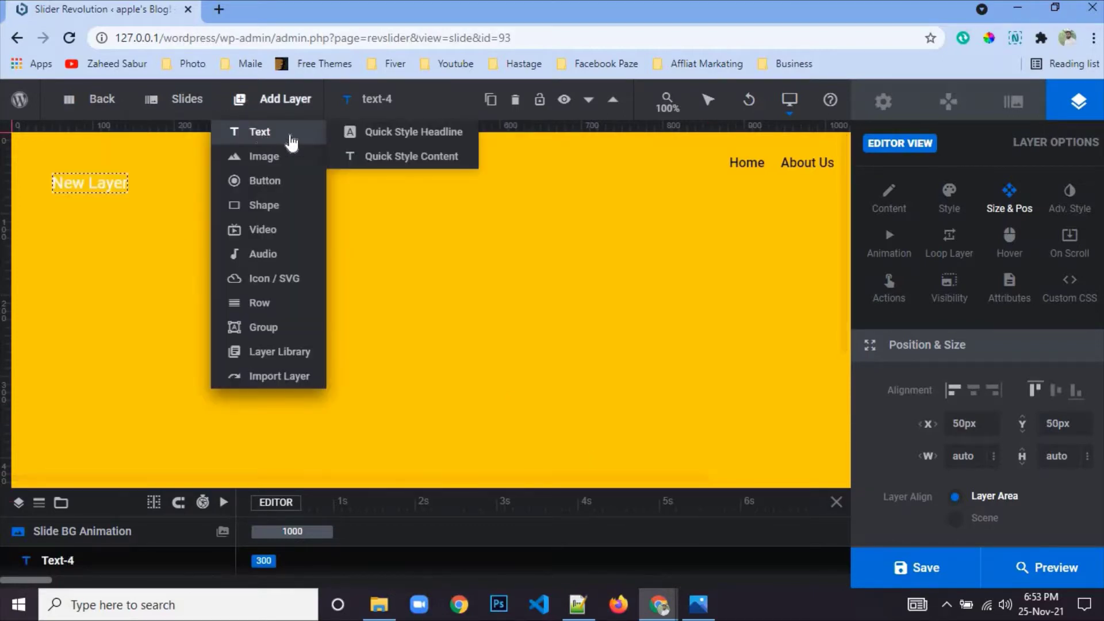
{"action": "left_click", "coordinate": [368, 156]}
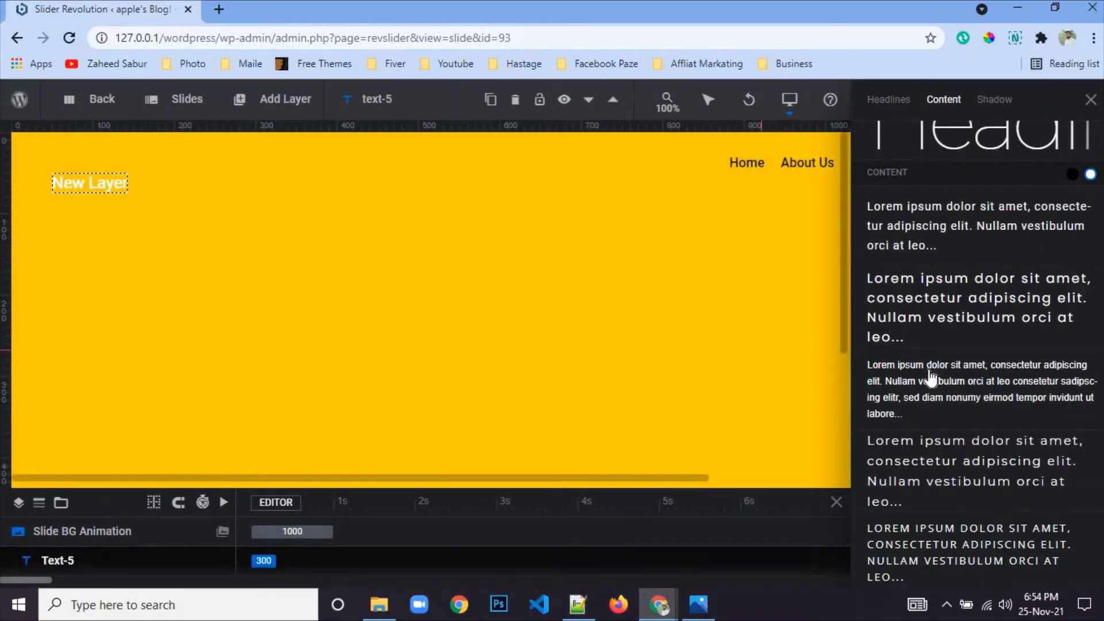
{"action": "scroll", "coordinate": [887, 402], "scroll_direction": "up", "scroll_amount": 6}
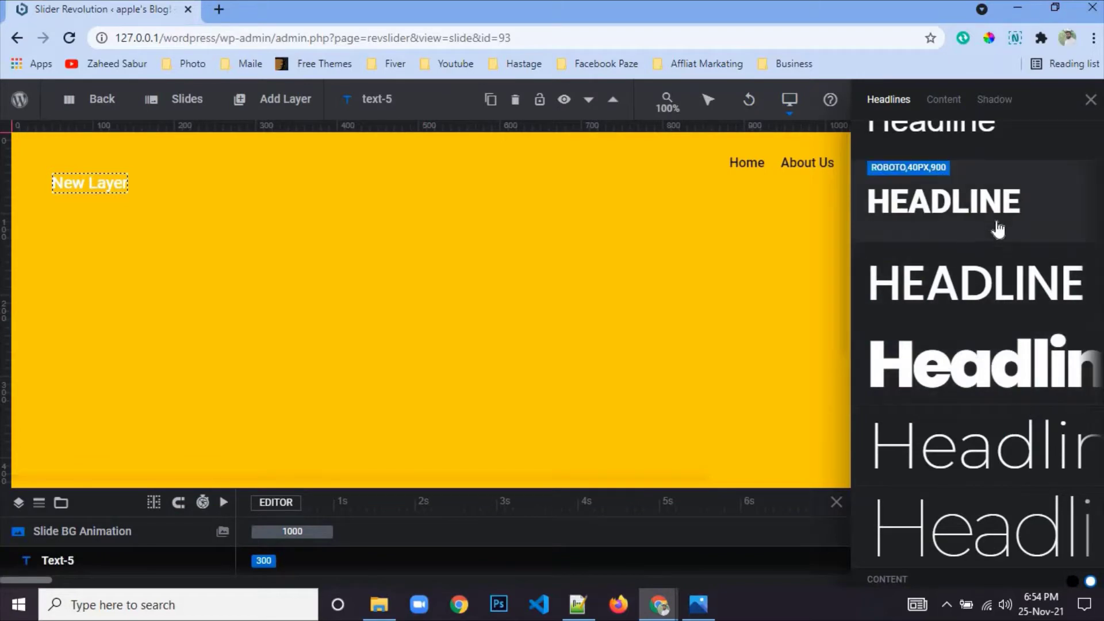
{"action": "left_click", "coordinate": [1006, 283]}
{"action": "left_click_drag", "start_coordinate": [193, 222], "coordinate": [260, 244]}
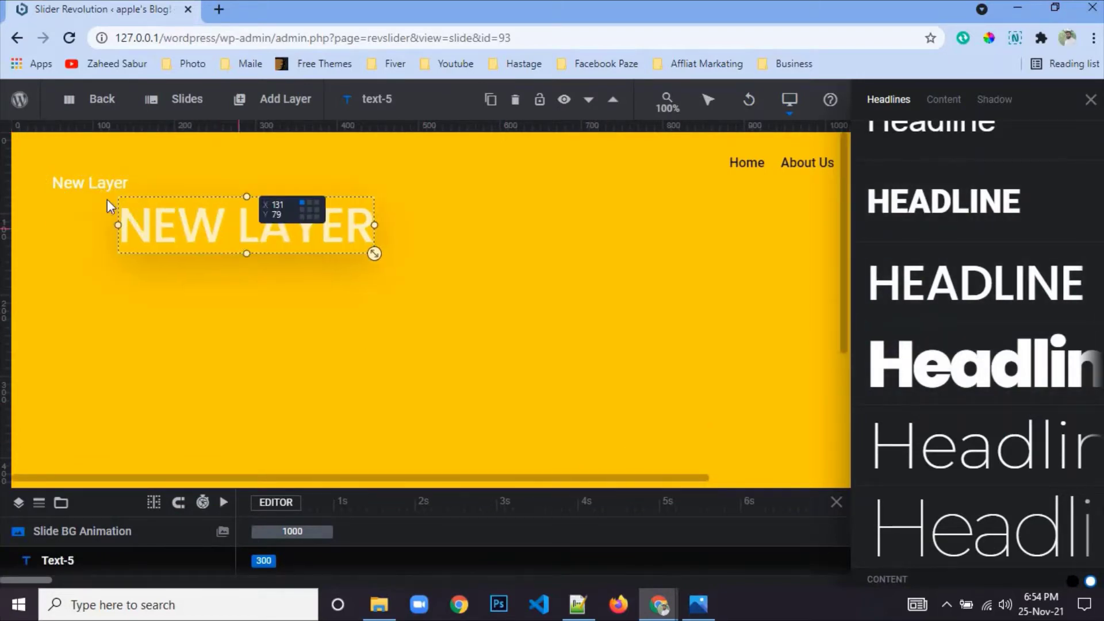
{"action": "right_click", "coordinate": [92, 183]}
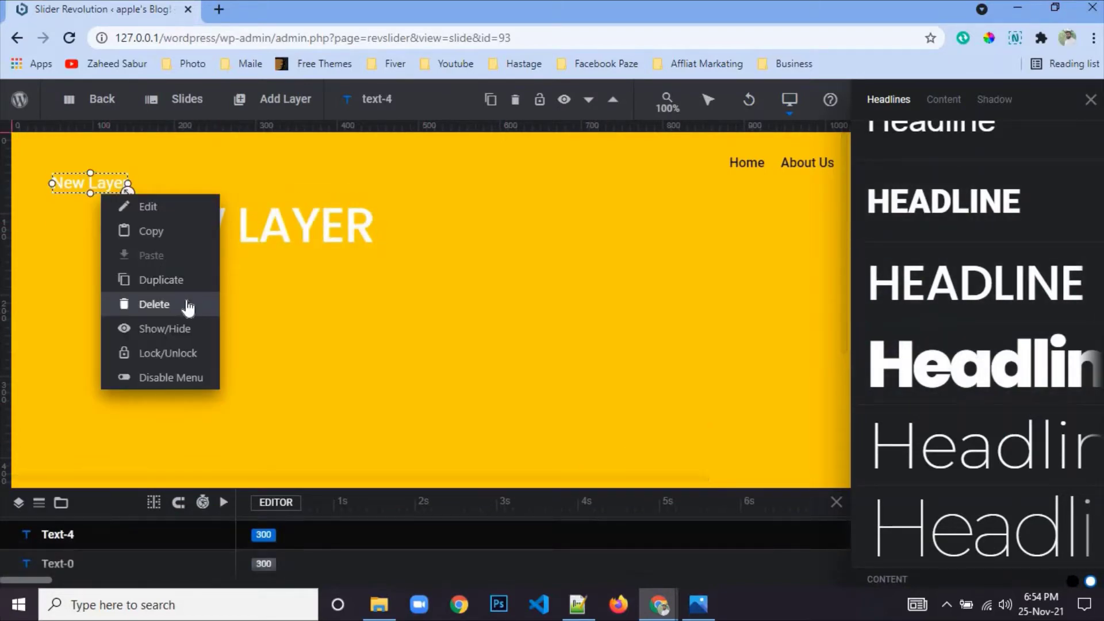
{"action": "left_click", "coordinate": [188, 305]}
- Switch to Notepad++ and copy the lines "flavourful flame" and "grilled chicken" from mannan.html
{"action": "left_click", "coordinate": [578, 604]}
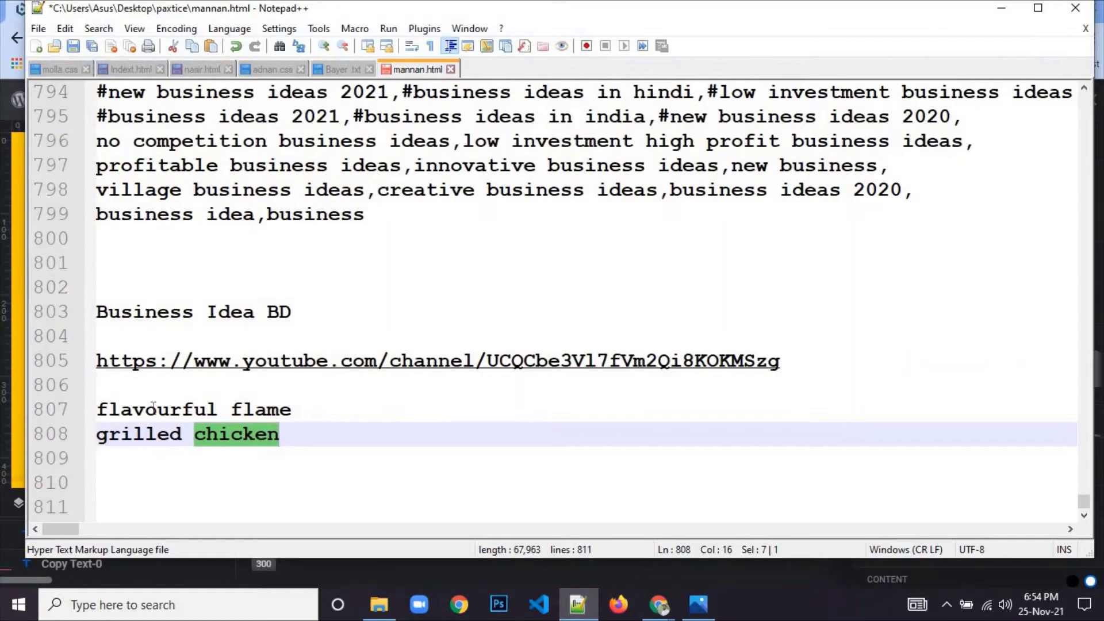
{"action": "left_click_drag", "start_coordinate": [102, 402], "coordinate": [340, 456]}
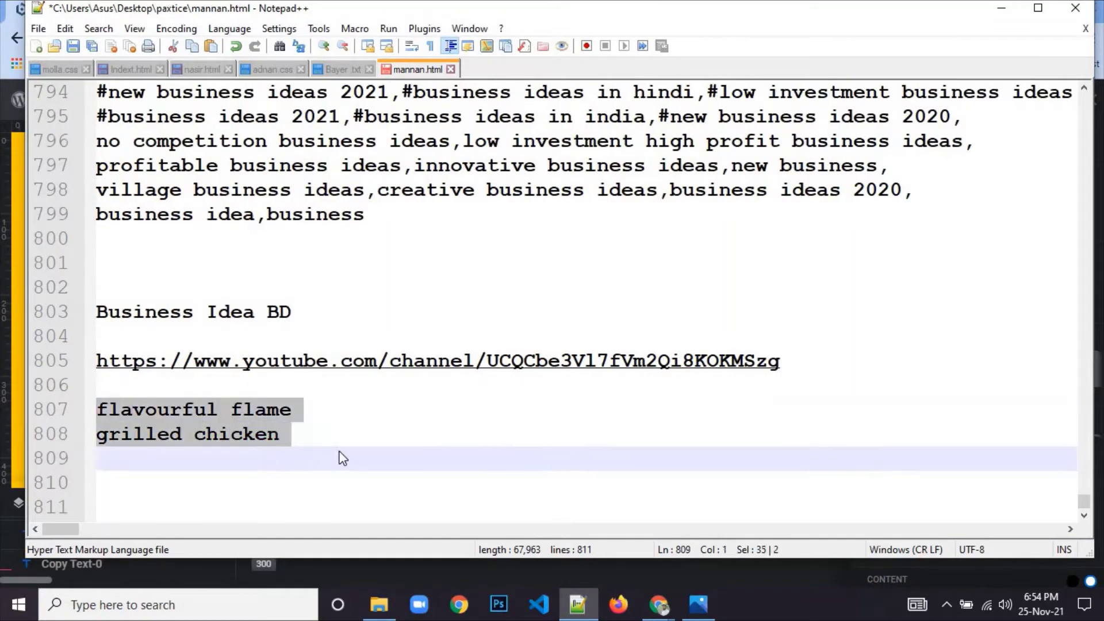
{"action": "right_click", "coordinate": [340, 456]}
{"action": "left_click", "coordinate": [435, 136]}
- Back in the slide editor, close the quick styles and replace the headline's text with the copied "flavourful flame grilled chicken" lines
{"action": "left_click", "coordinate": [658, 604]}
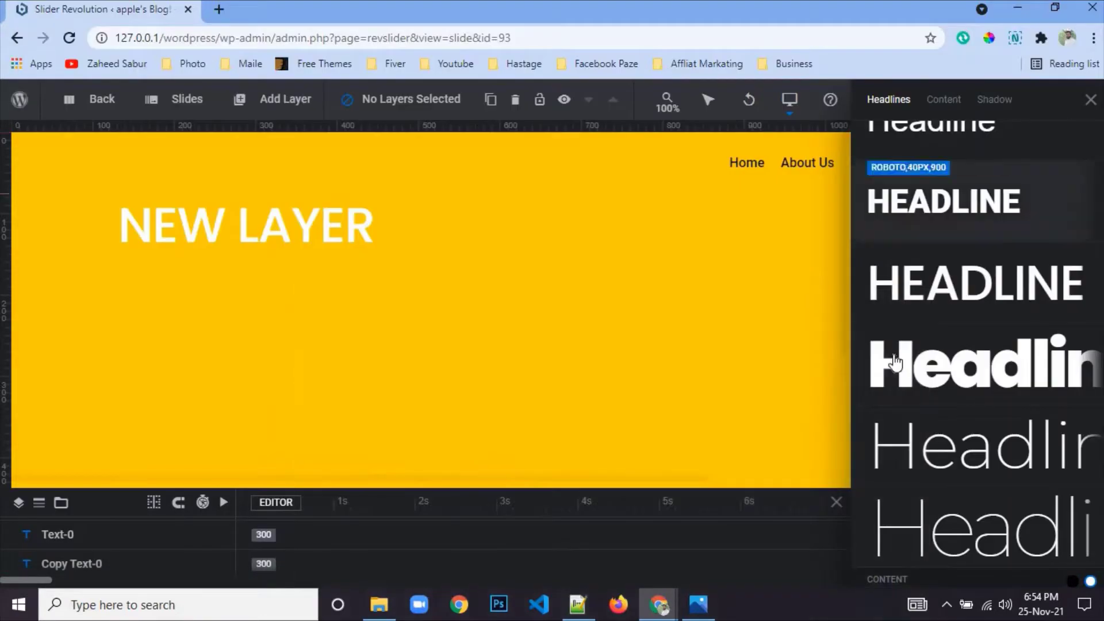
{"action": "left_click", "coordinate": [1091, 100]}
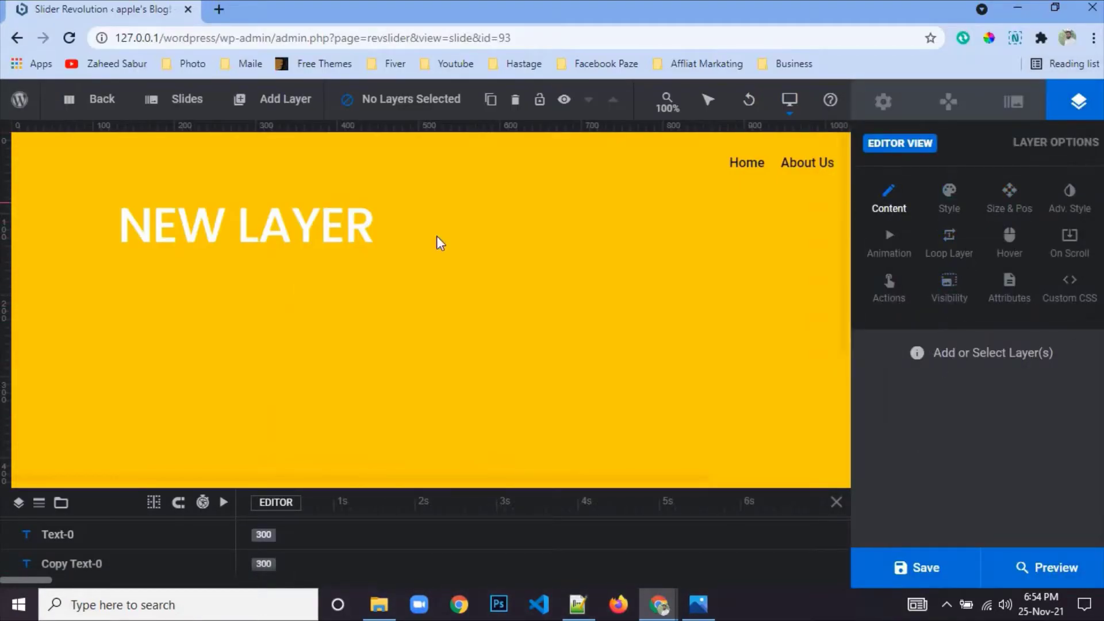
{"action": "left_click", "coordinate": [271, 226]}
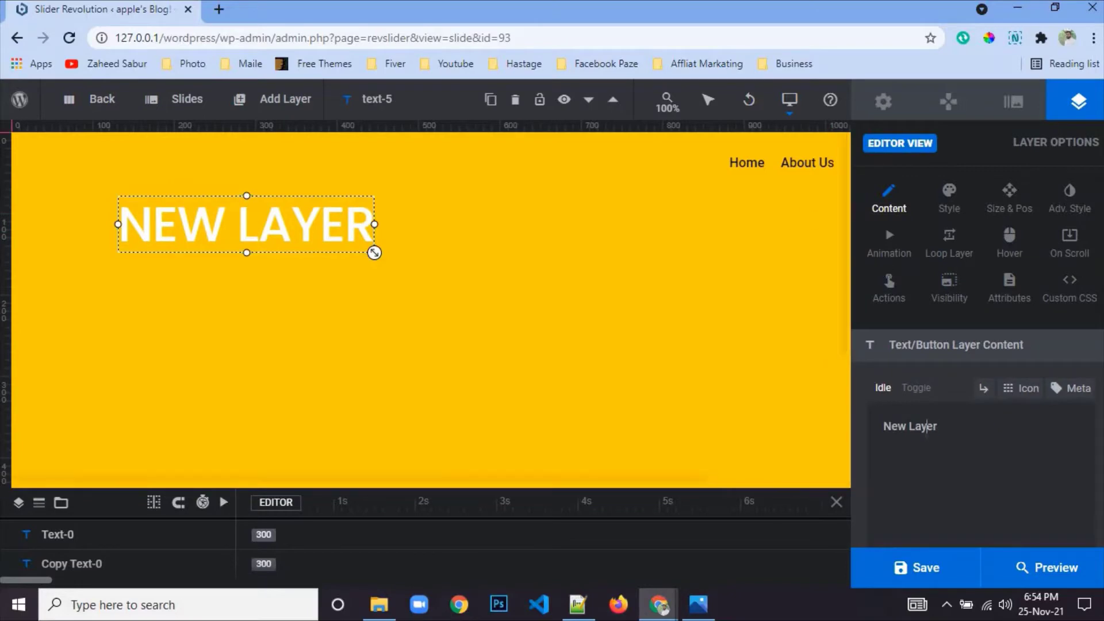
{"action": "double_click", "coordinate": [926, 429]}
{"action": "key", "text": "ctrl+a"}
{"action": "right_click", "coordinate": [927, 428]}
{"action": "left_click", "coordinate": [922, 235]}
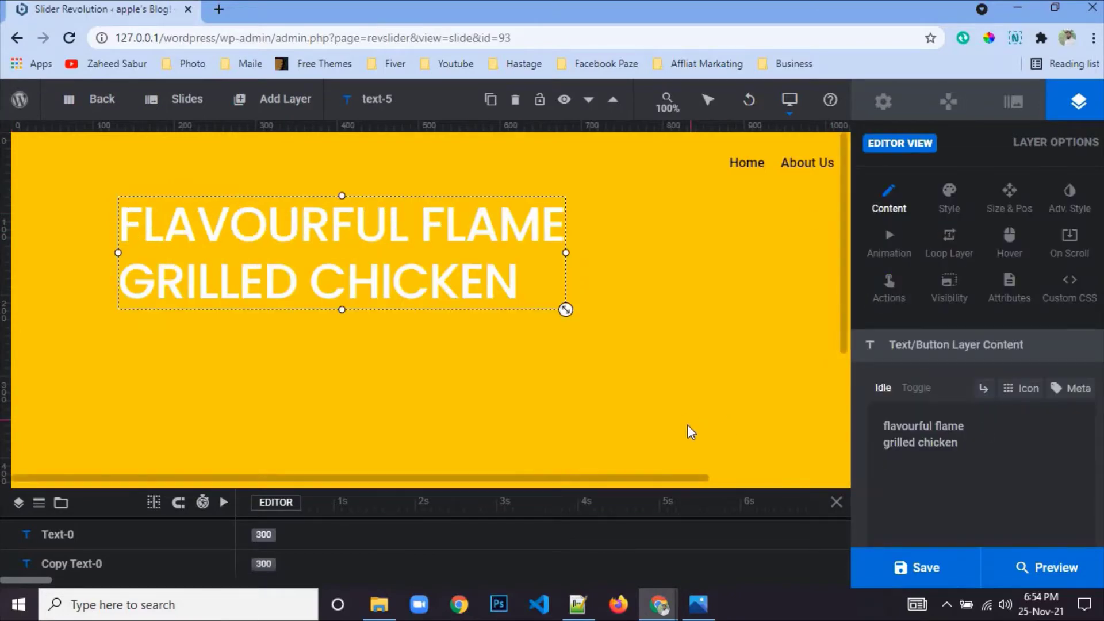
- Set the font size of the flavourful flame grilled chicken heading to 65 px
{"action": "left_click", "coordinate": [949, 196]}
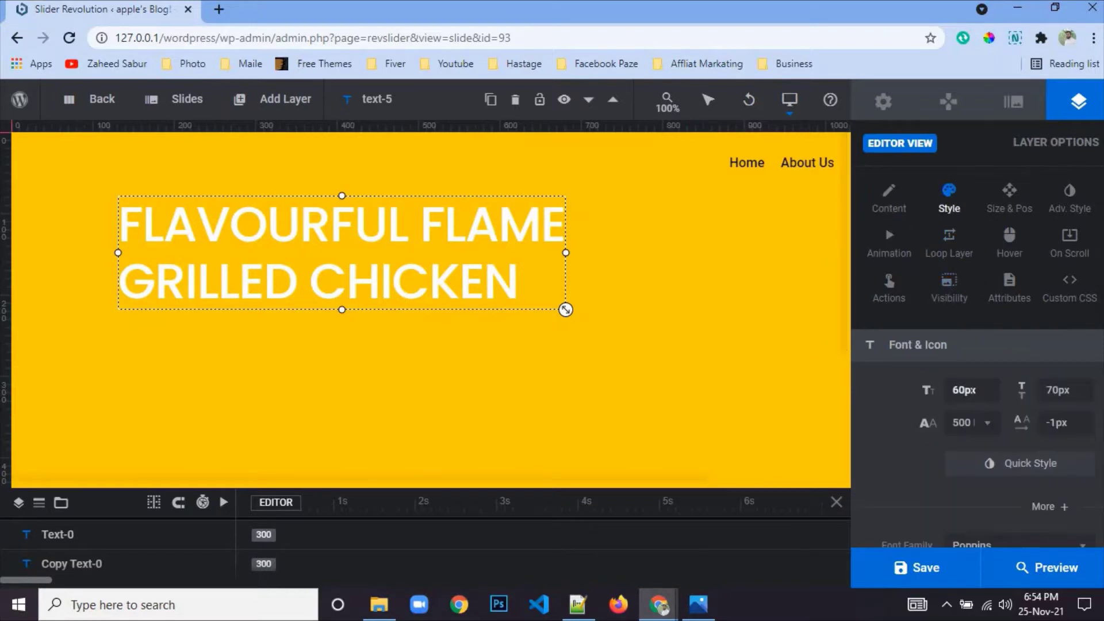
{"action": "double_click", "coordinate": [964, 390]}
{"action": "type", "text": "65px"}
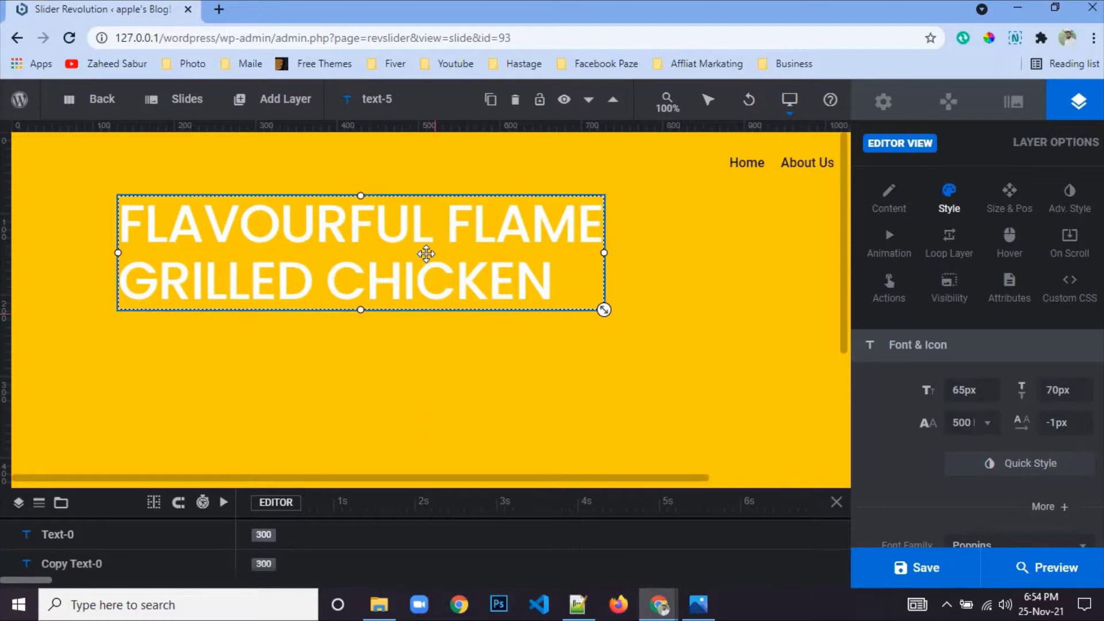
{"action": "scroll", "coordinate": [535, 400], "scroll_direction": "down", "scroll_amount": 3}
{"action": "scroll", "coordinate": [534, 392], "scroll_direction": "up", "scroll_amount": 3}
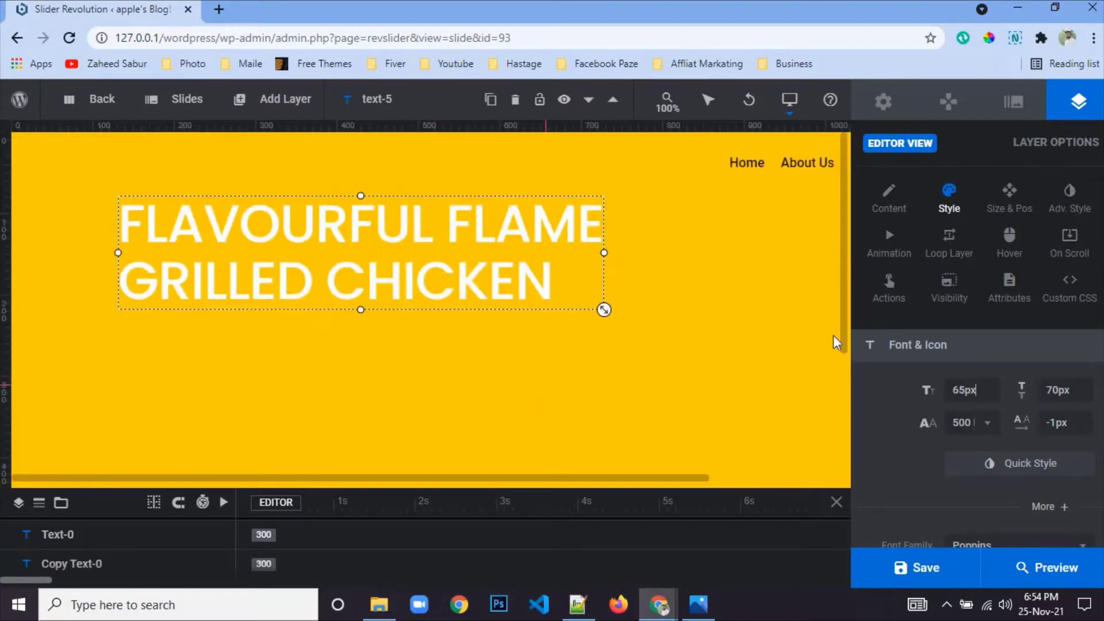
- Align the heading to the vertical middle of the slide and shift it to about X 46 px, Y -5 px
{"action": "left_click", "coordinate": [1009, 199]}
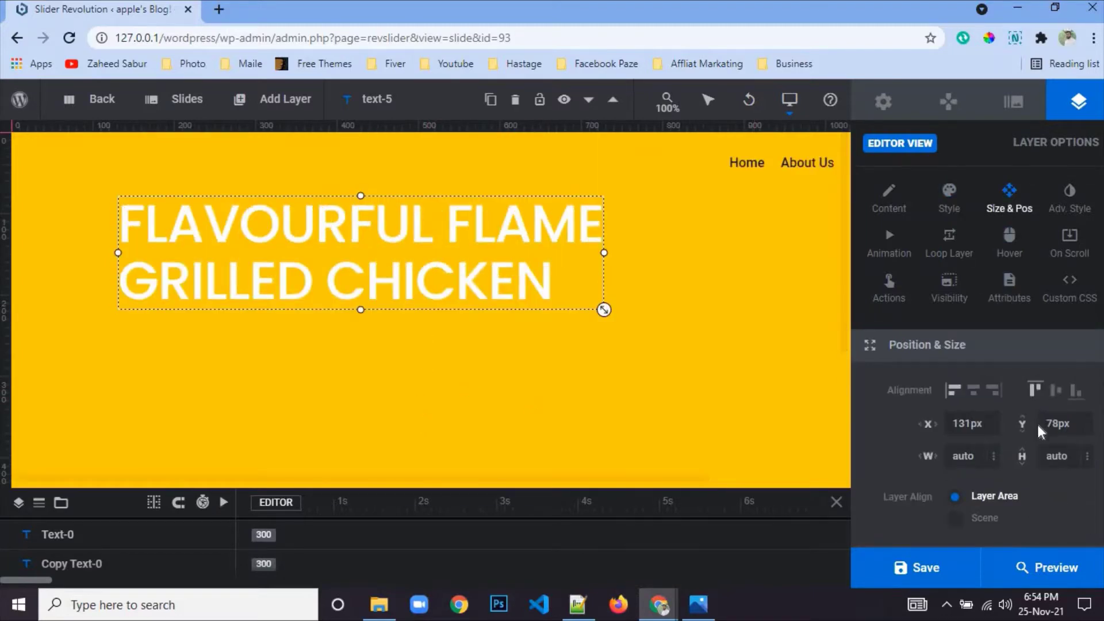
{"action": "left_click", "coordinate": [1056, 403]}
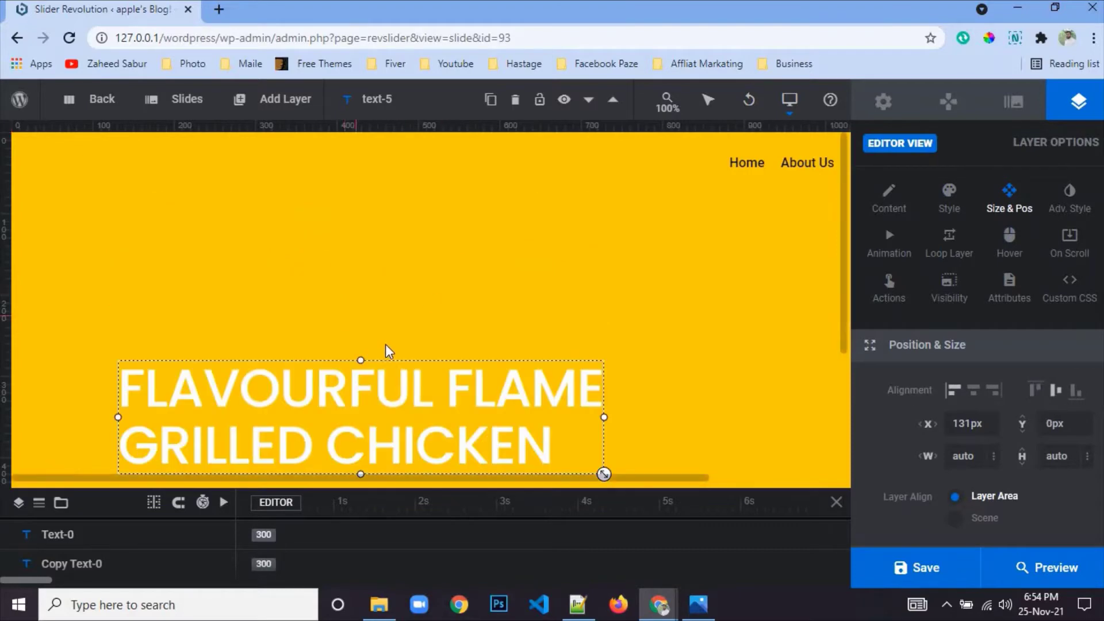
{"action": "left_click_drag", "start_coordinate": [404, 412], "coordinate": [334, 408]}
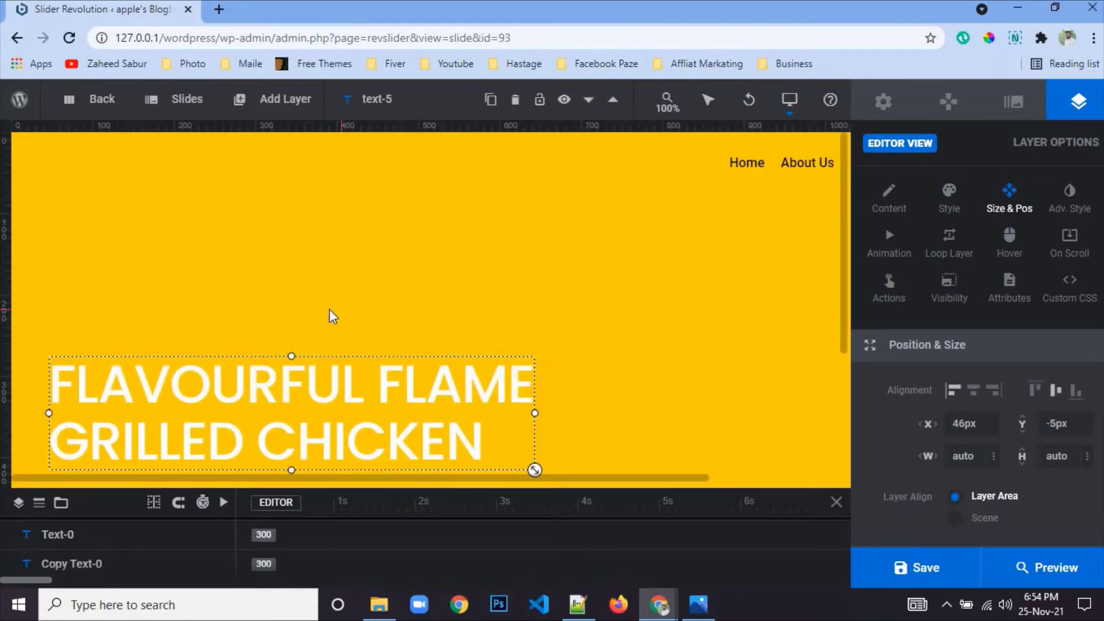
- Check the heading's placement on the slide against the reference image Slider 5.jpg in Photos
{"action": "scroll", "coordinate": [329, 309], "scroll_direction": "down", "scroll_amount": 3}
{"action": "scroll", "coordinate": [331, 340], "scroll_direction": "up", "scroll_amount": 3}
{"action": "scroll", "coordinate": [330, 340], "scroll_direction": "down", "scroll_amount": 3}
{"action": "left_click", "coordinate": [697, 604]}
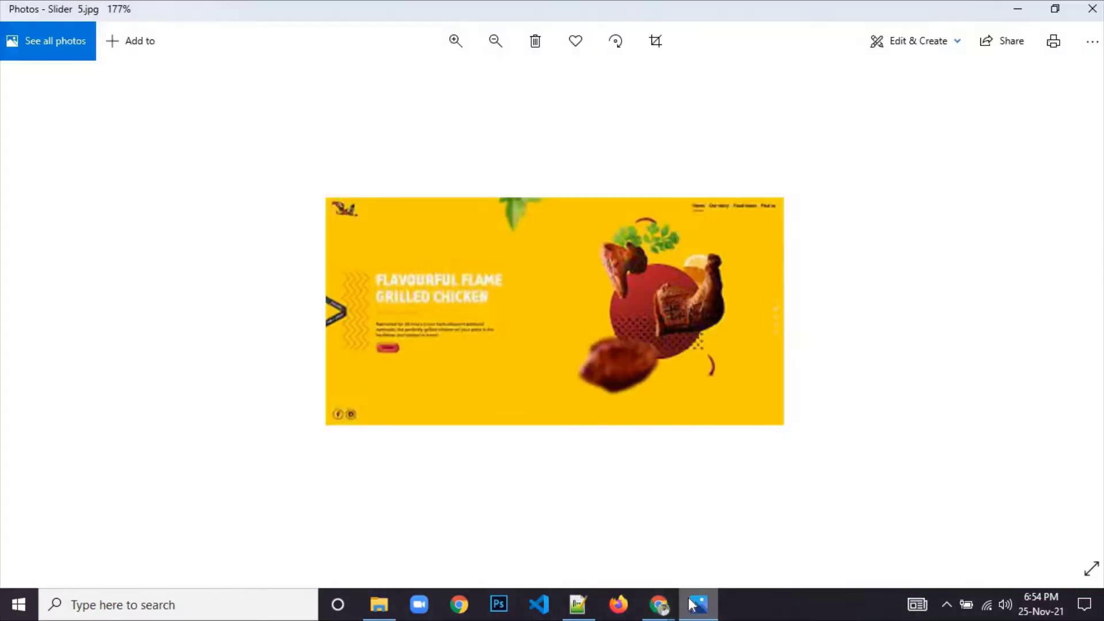
{"action": "left_click", "coordinate": [696, 604]}
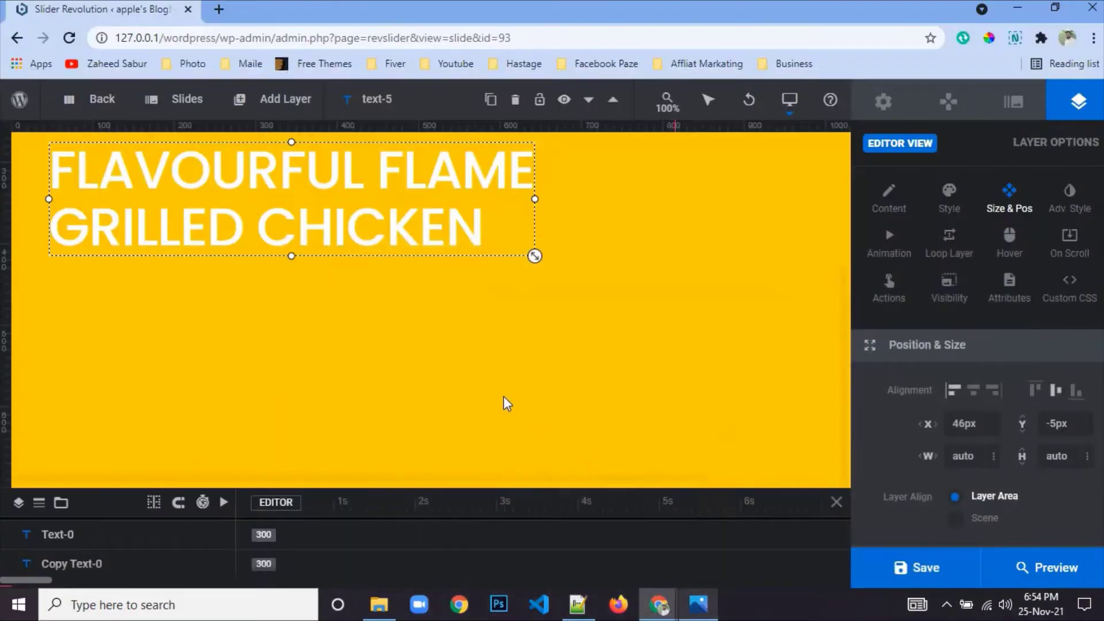
{"action": "scroll", "coordinate": [489, 398], "scroll_direction": "up", "scroll_amount": 3}
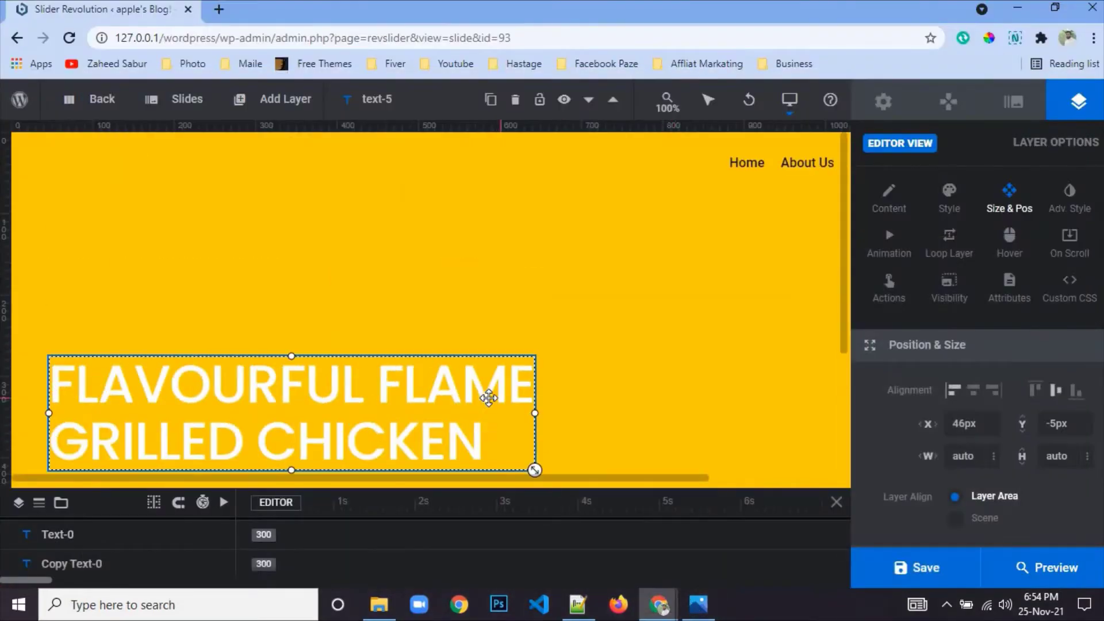
- Reapply the heading's vertical middle alignment and set its position to X 45 px and Y -80 px
{"action": "left_click", "coordinate": [1036, 391]}
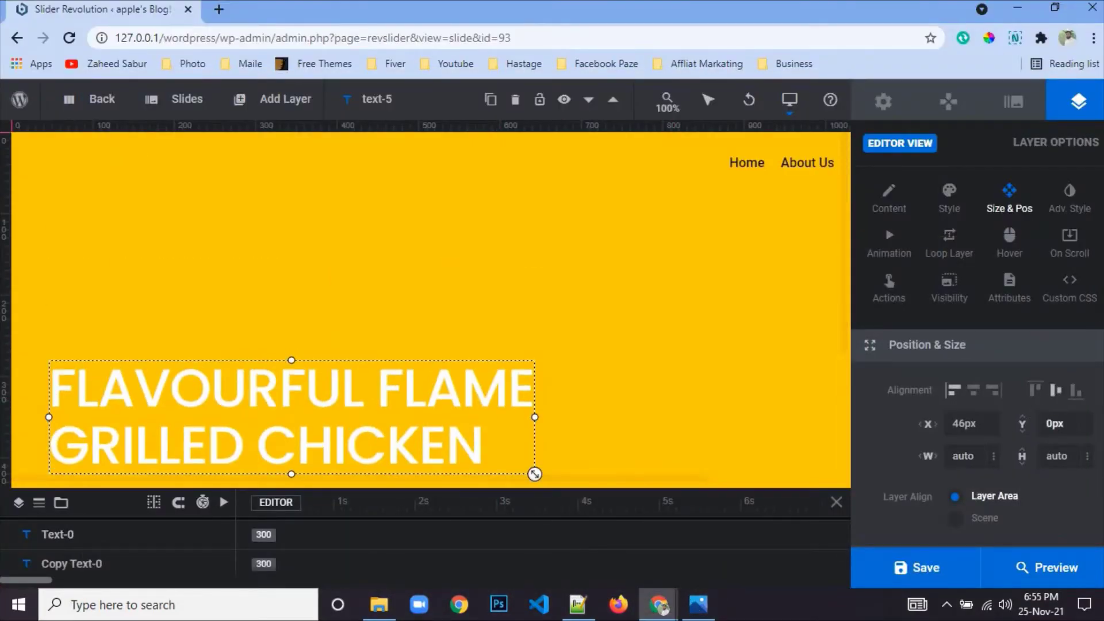
{"action": "left_click", "coordinate": [1071, 426]}
{"action": "key", "text": "BackSpace"}
{"action": "type", "text": "-40px"}
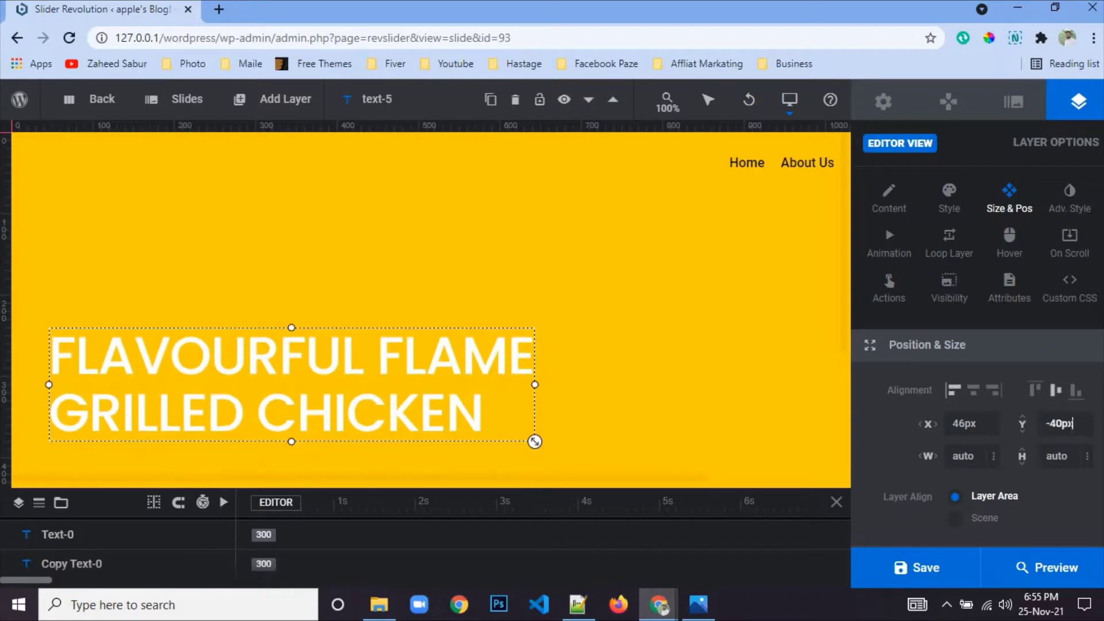
{"action": "key", "text": "ctrl+a"}
{"action": "type", "text": "-80px"}
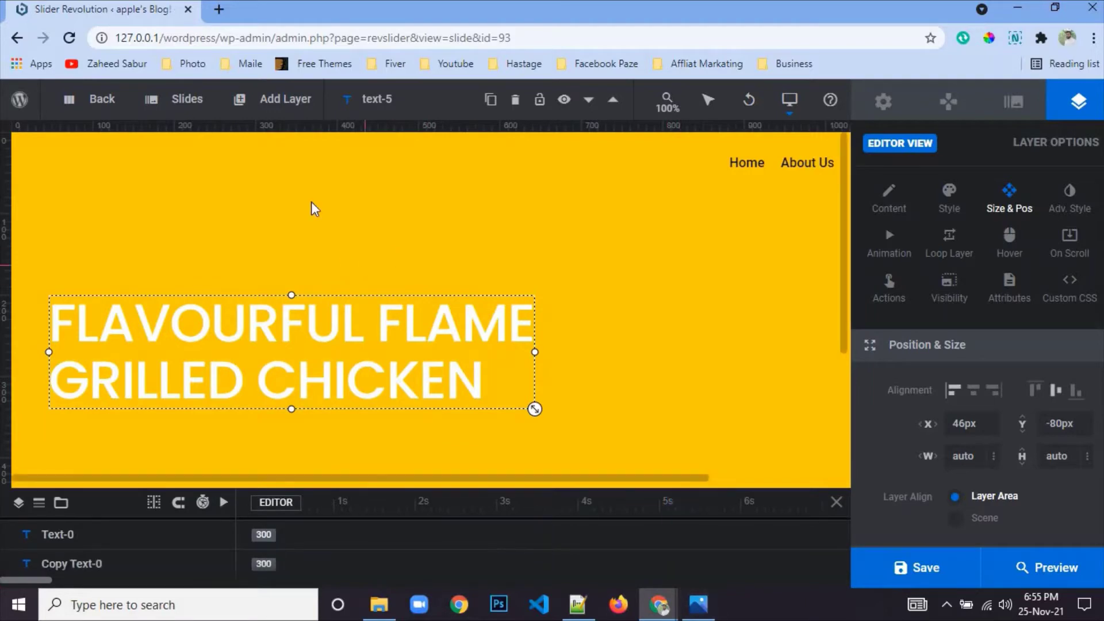
{"action": "mouse_move", "coordinate": [191, 103]}
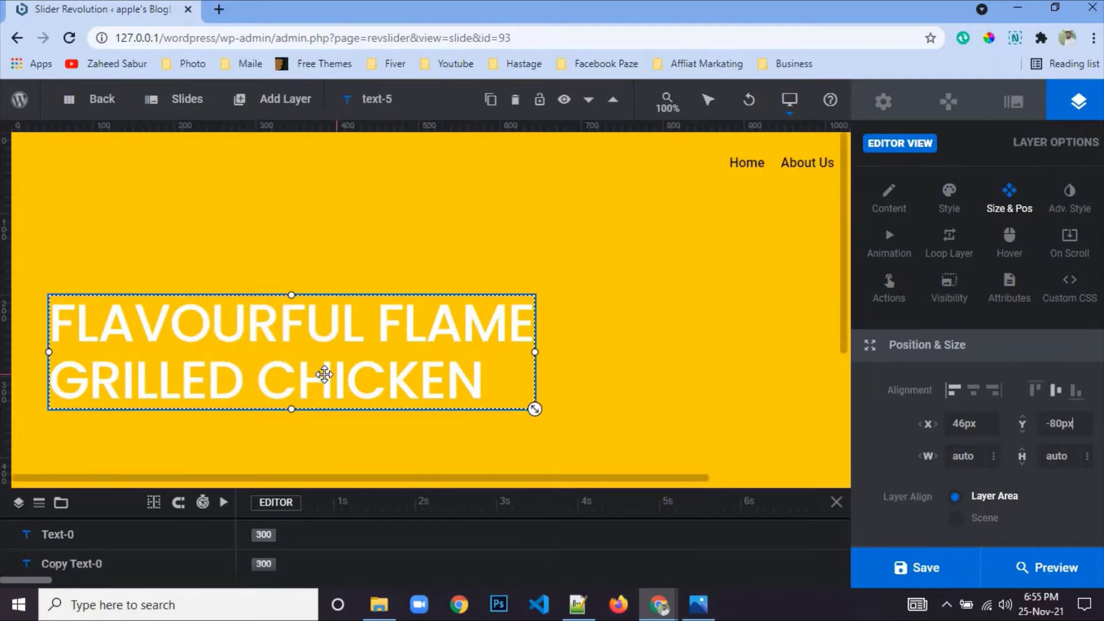
{"action": "left_click", "coordinate": [964, 423]}
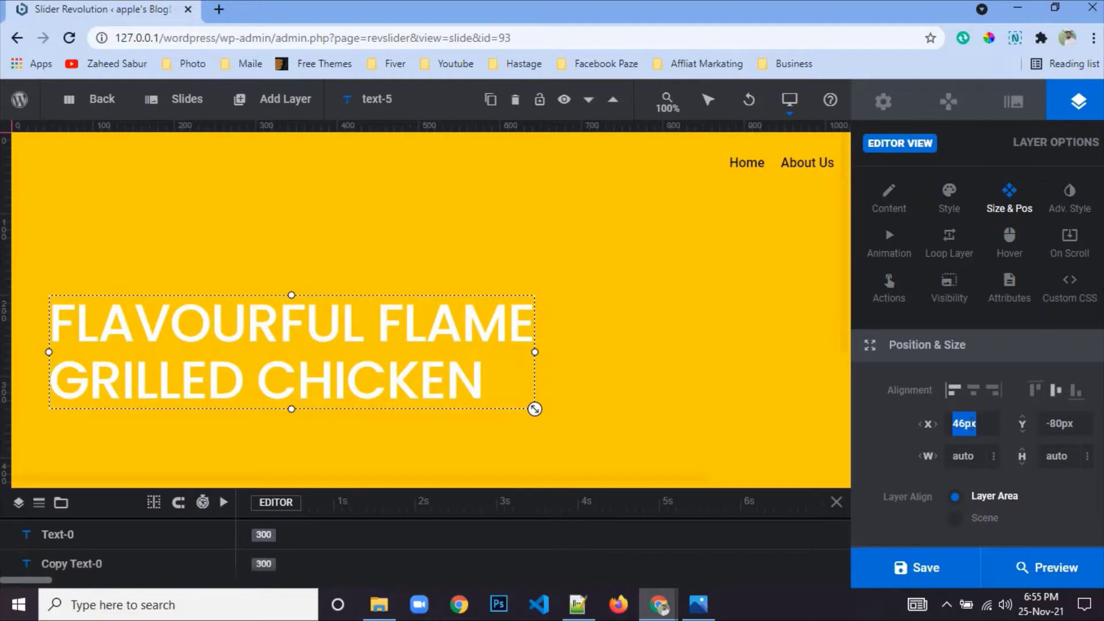
{"action": "type", "text": "45"}
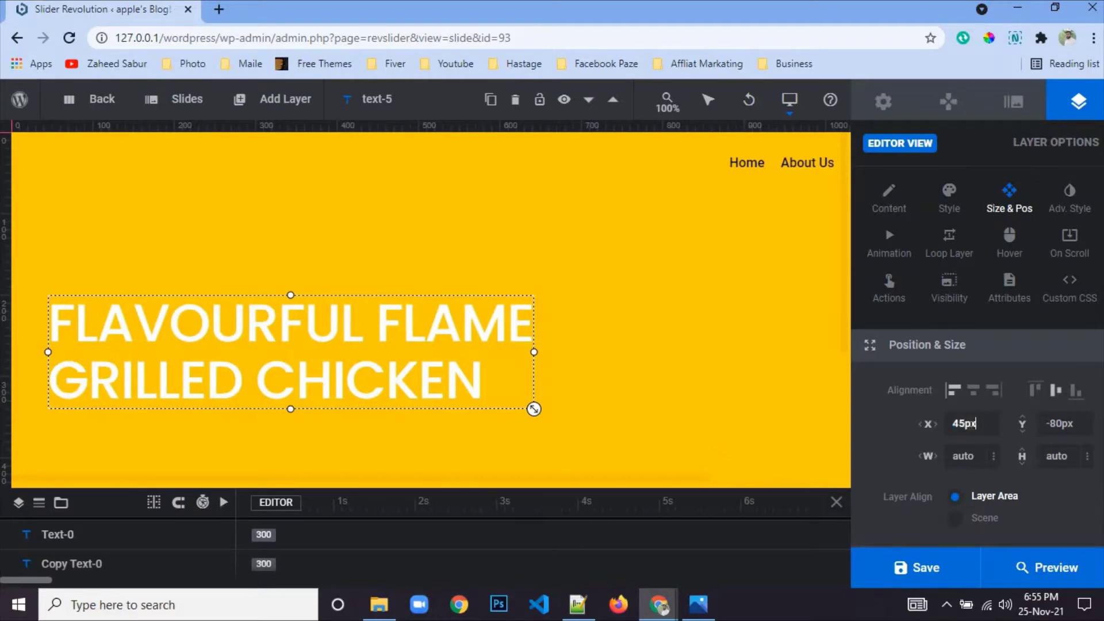
- Add a text layer in the Poppins 16px, 400 content preset style and copy that preset's Lorem ipsum sample text
{"action": "mouse_move", "coordinate": [270, 112]}
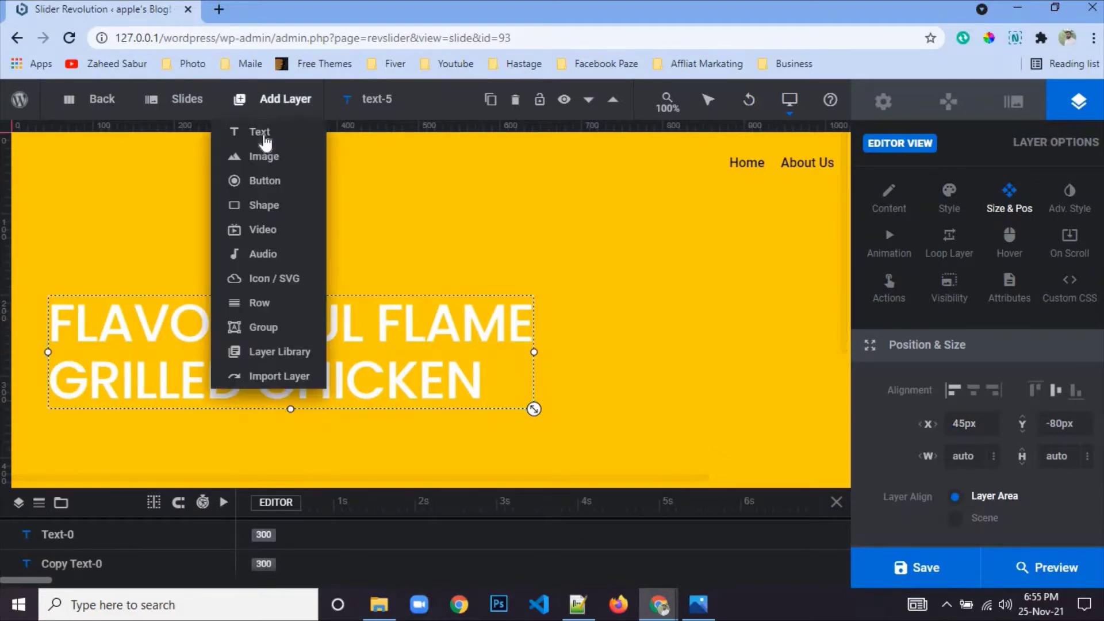
{"action": "left_click", "coordinate": [261, 137]}
{"action": "left_click", "coordinate": [413, 134]}
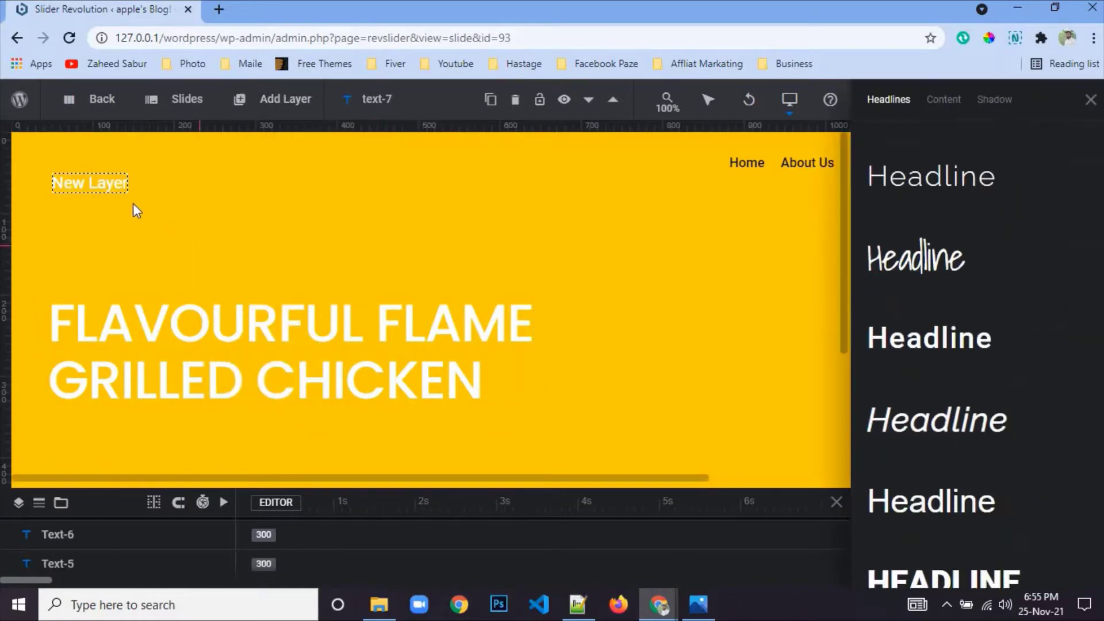
{"action": "scroll", "coordinate": [984, 390], "scroll_direction": "down", "scroll_amount": 10}
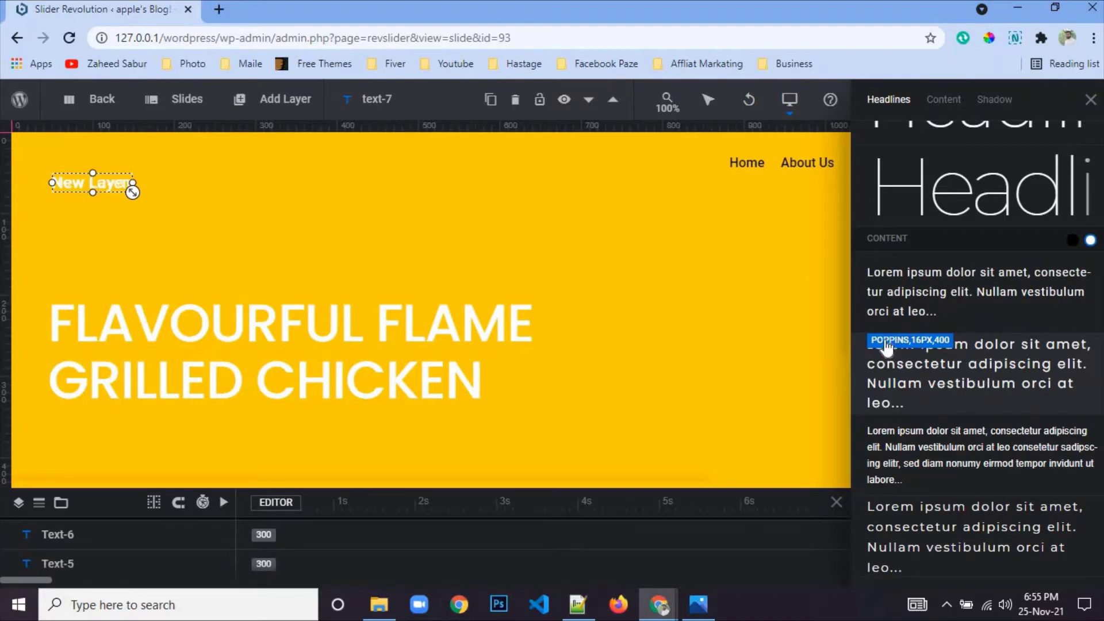
{"action": "left_click_drag", "start_coordinate": [893, 366], "coordinate": [915, 404]}
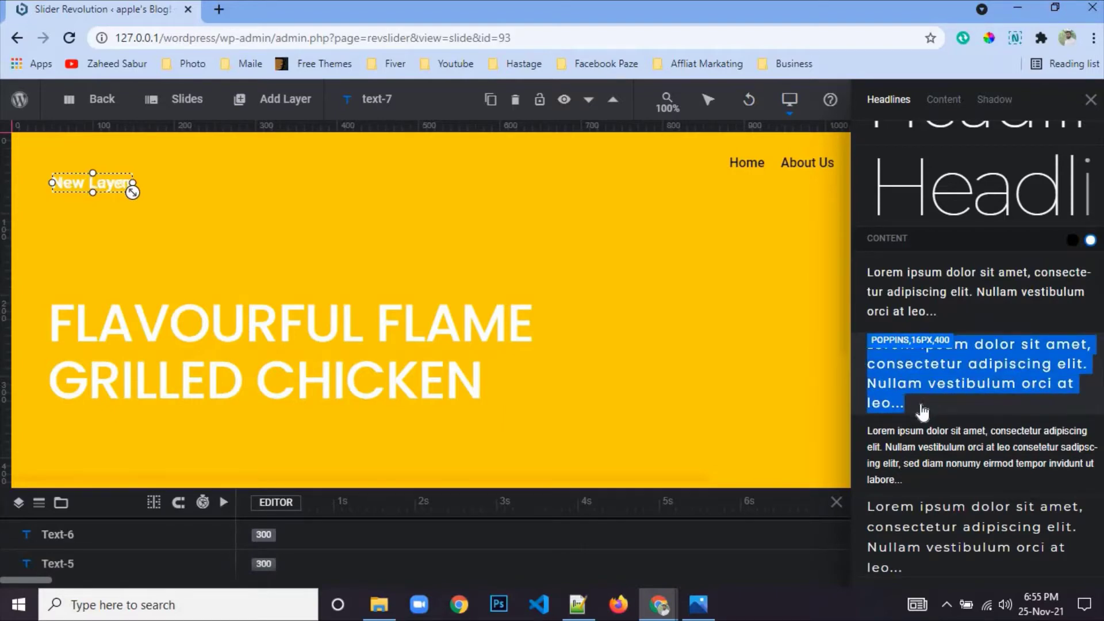
{"action": "right_click", "coordinate": [921, 408]}
{"action": "left_click", "coordinate": [865, 414]}
{"action": "left_click", "coordinate": [1091, 100]}
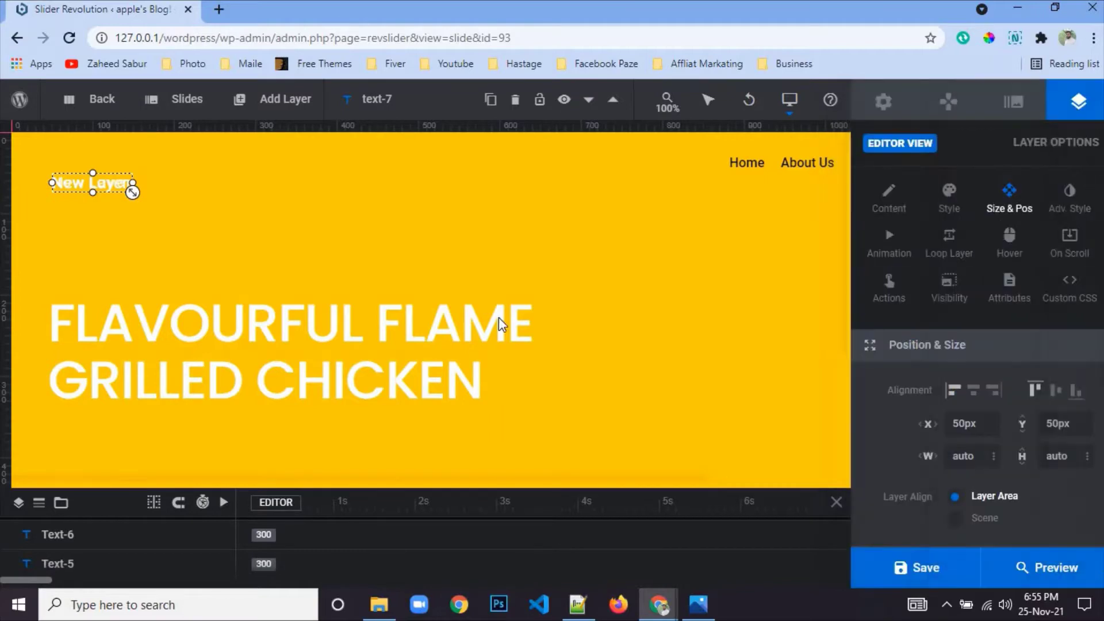
- Replace the new layer's content with the copied sample text and break it into three lines
{"action": "left_click", "coordinate": [888, 198]}
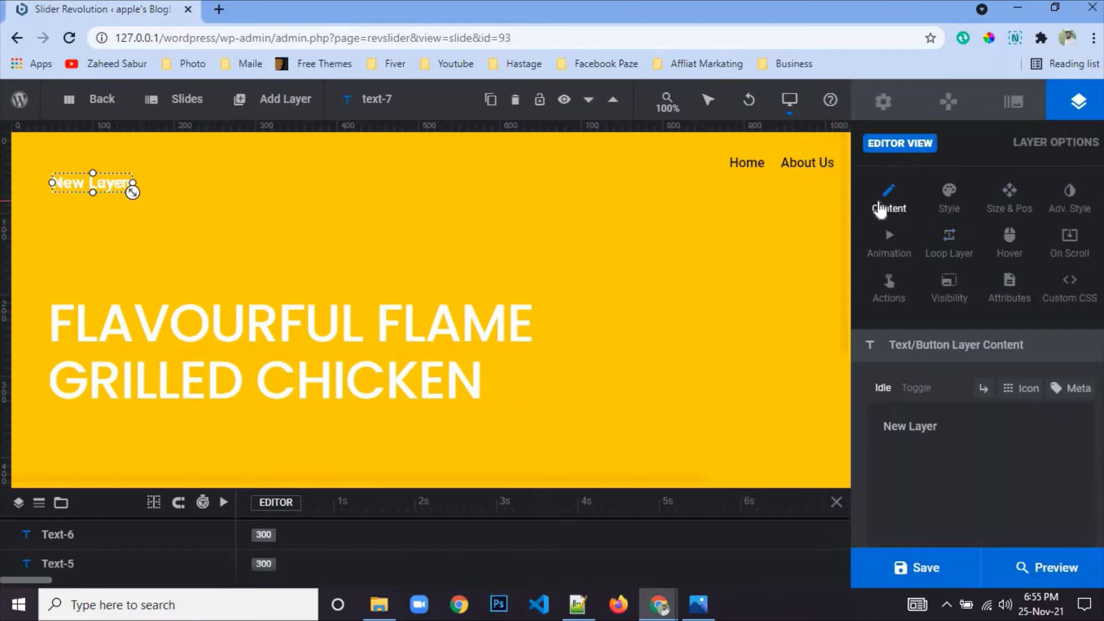
{"action": "double_click", "coordinate": [895, 426]}
{"action": "key", "text": "ctrl+a"}
{"action": "right_click", "coordinate": [914, 426]}
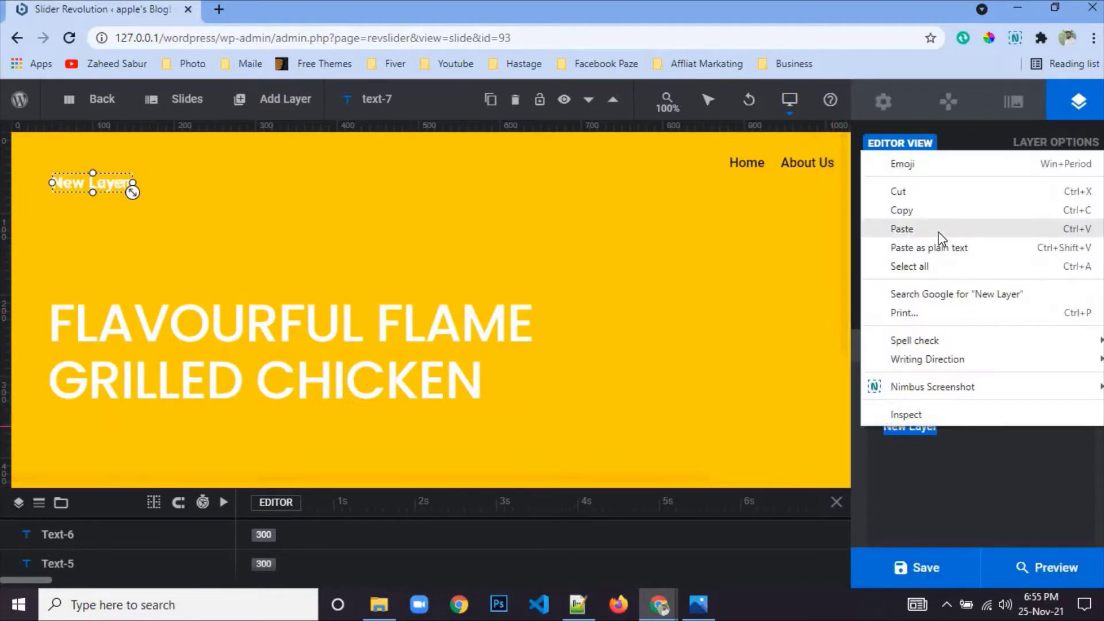
{"action": "left_click", "coordinate": [939, 239]}
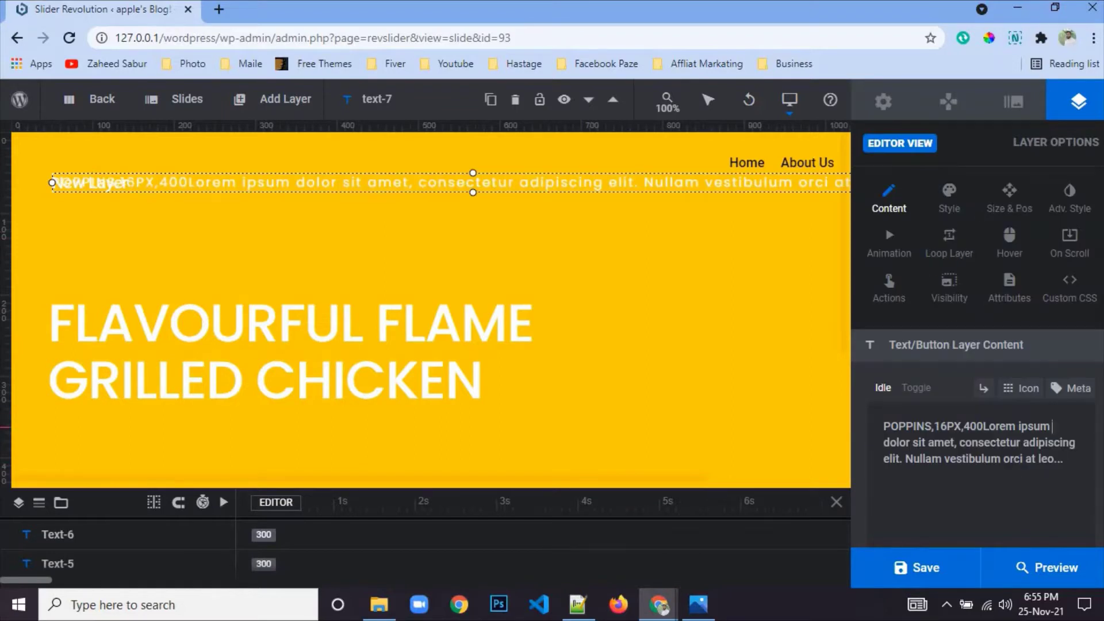
{"action": "key", "text": "Return"}
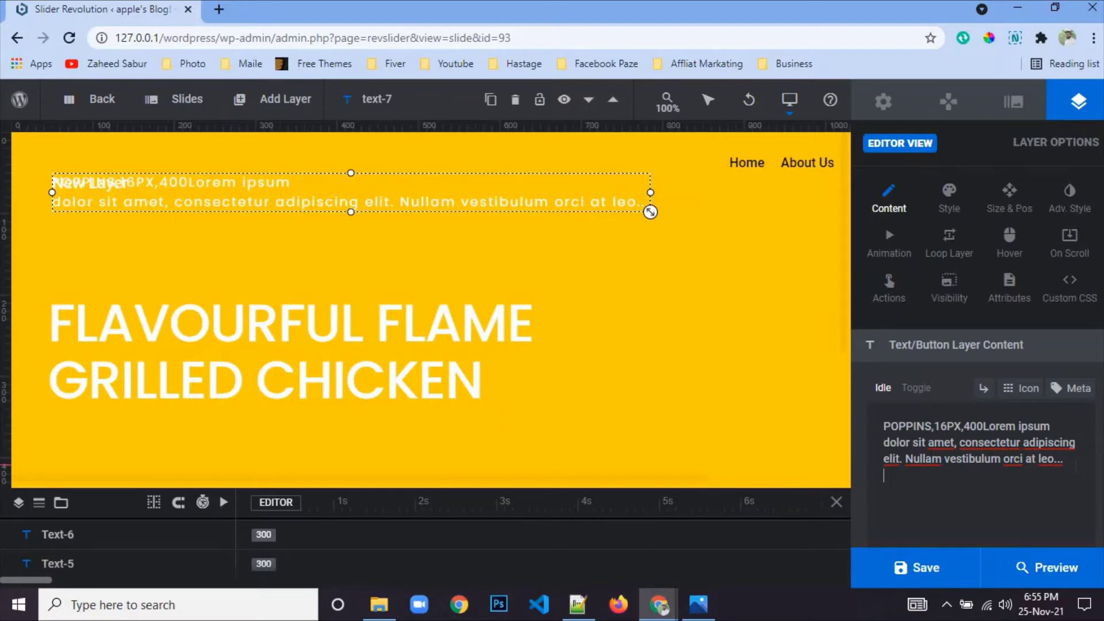
{"action": "key", "text": "Return"}
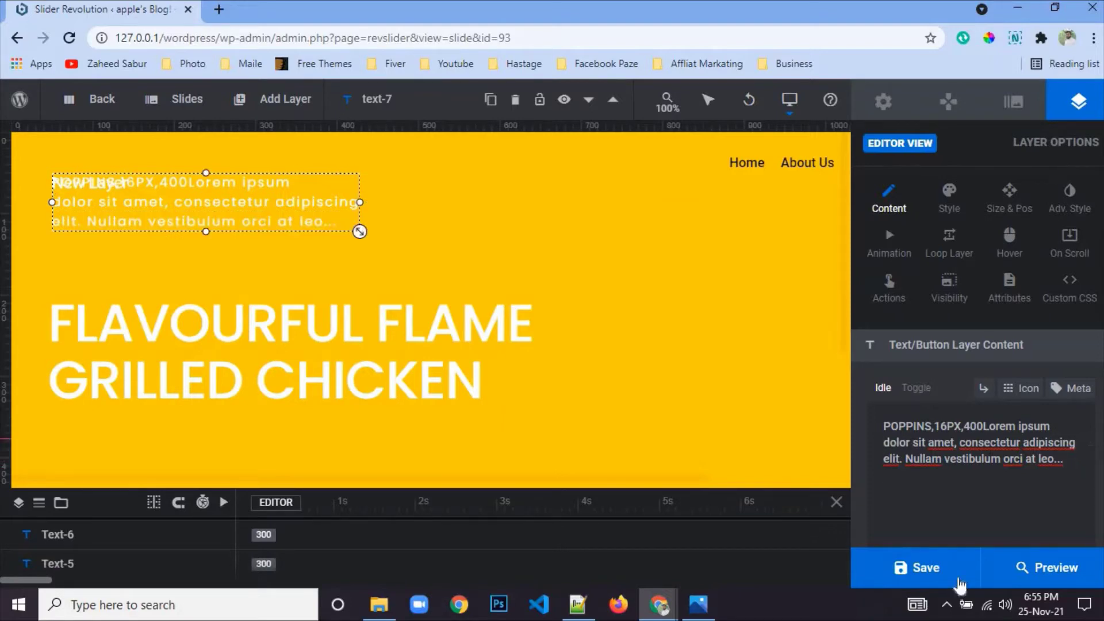
- Move the sample paragraph off the overlapping New Layer text and delete that spare New Layer text
{"action": "left_click_drag", "start_coordinate": [150, 201], "coordinate": [207, 223]}
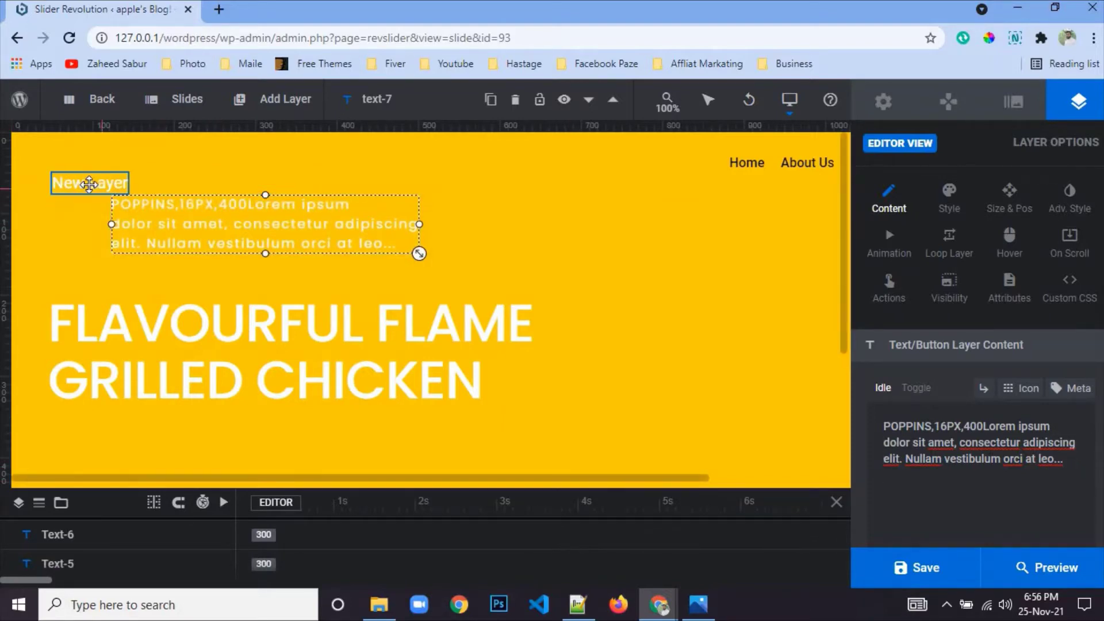
{"action": "right_click", "coordinate": [92, 185]}
{"action": "left_click", "coordinate": [177, 311]}
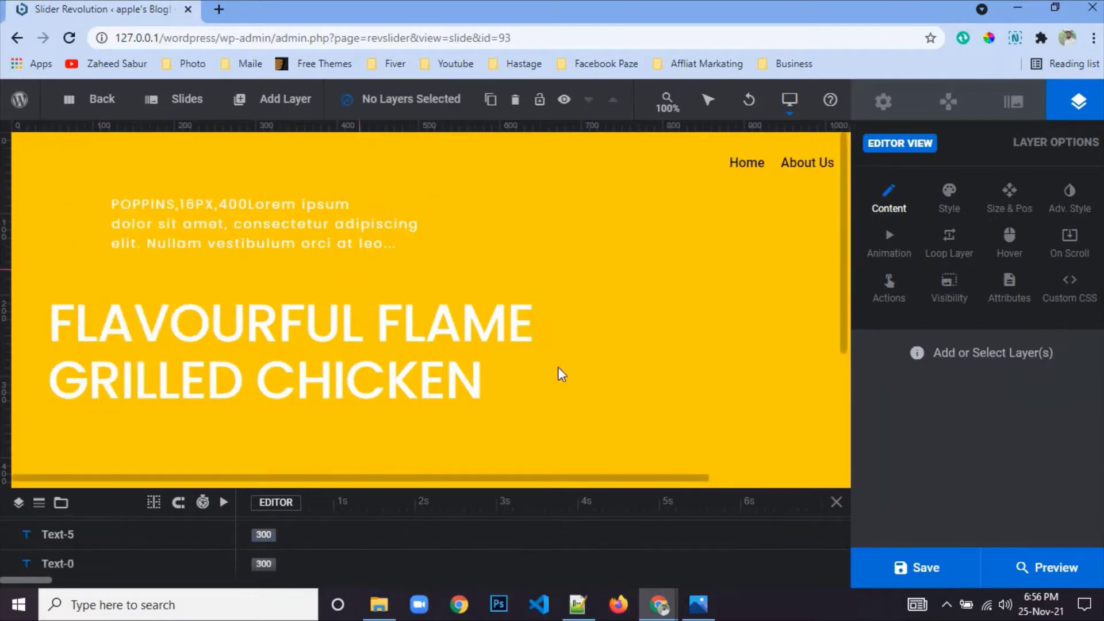
- Check the paragraph layout in the reference image Slider 5.jpg, then move the word "dolor" to the end of the paragraph's first line
{"action": "left_click", "coordinate": [247, 225]}
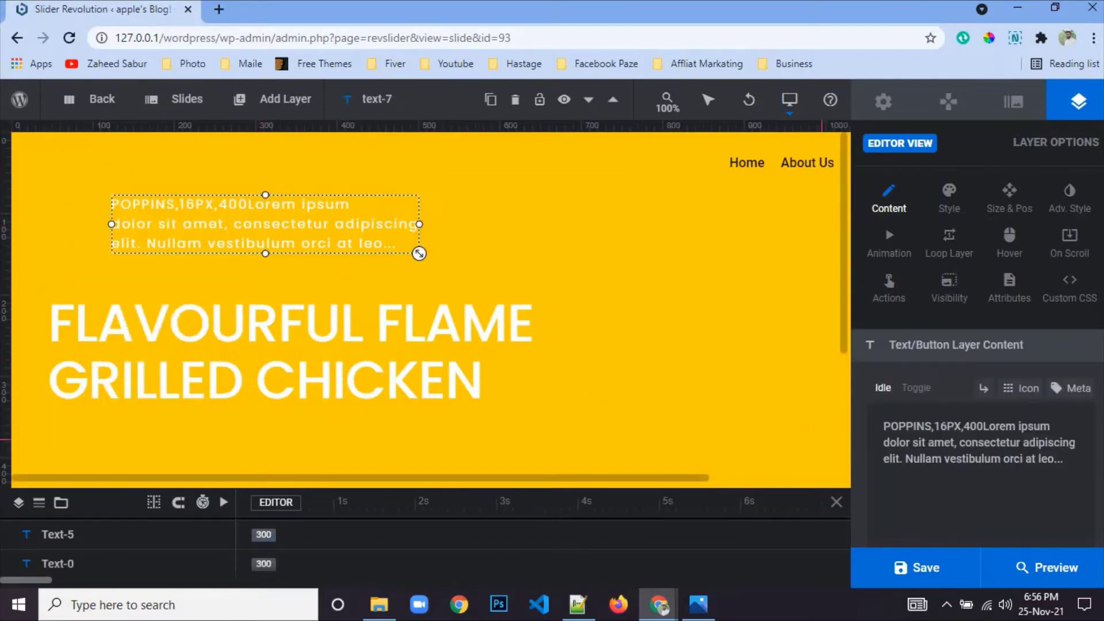
{"action": "left_click", "coordinate": [707, 607]}
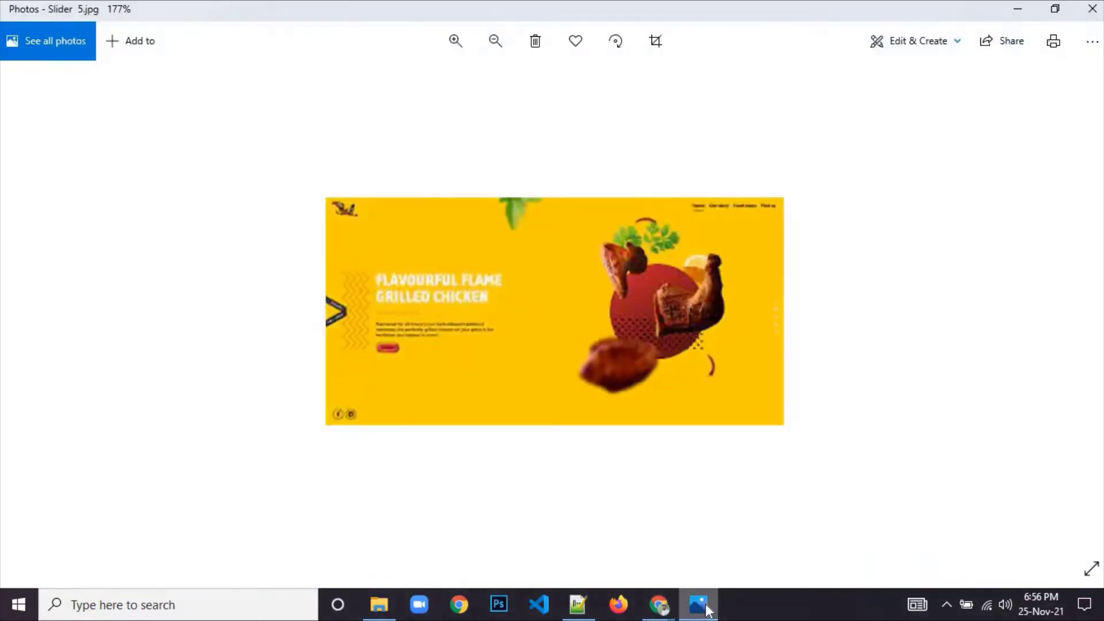
{"action": "left_click", "coordinate": [706, 607]}
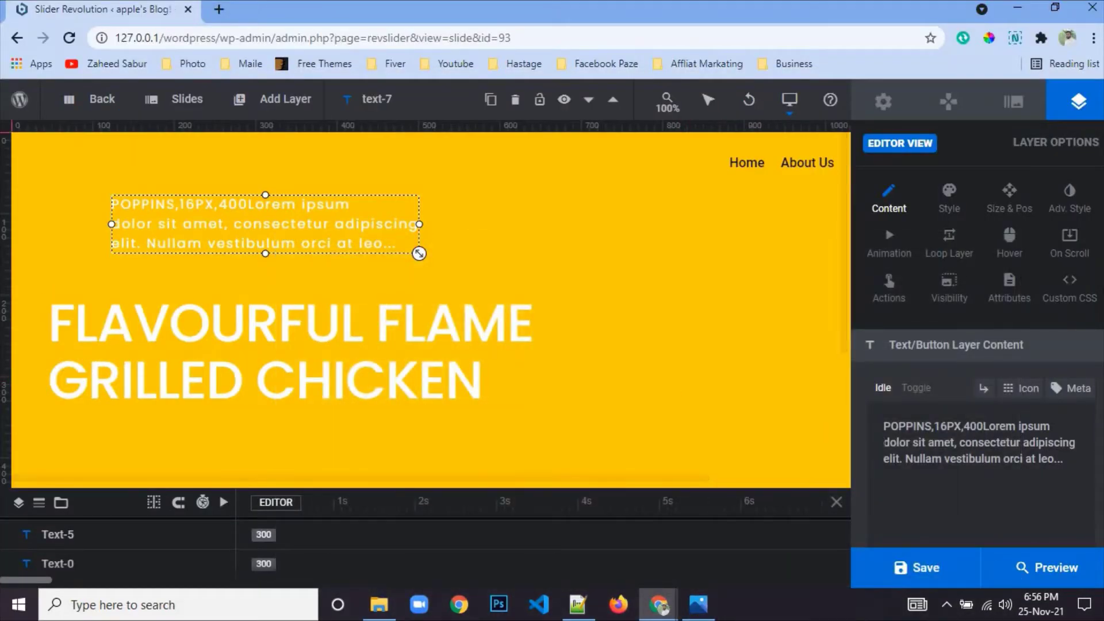
{"action": "left_click_drag", "start_coordinate": [884, 442], "coordinate": [909, 442]}
{"action": "right_click", "coordinate": [909, 451]}
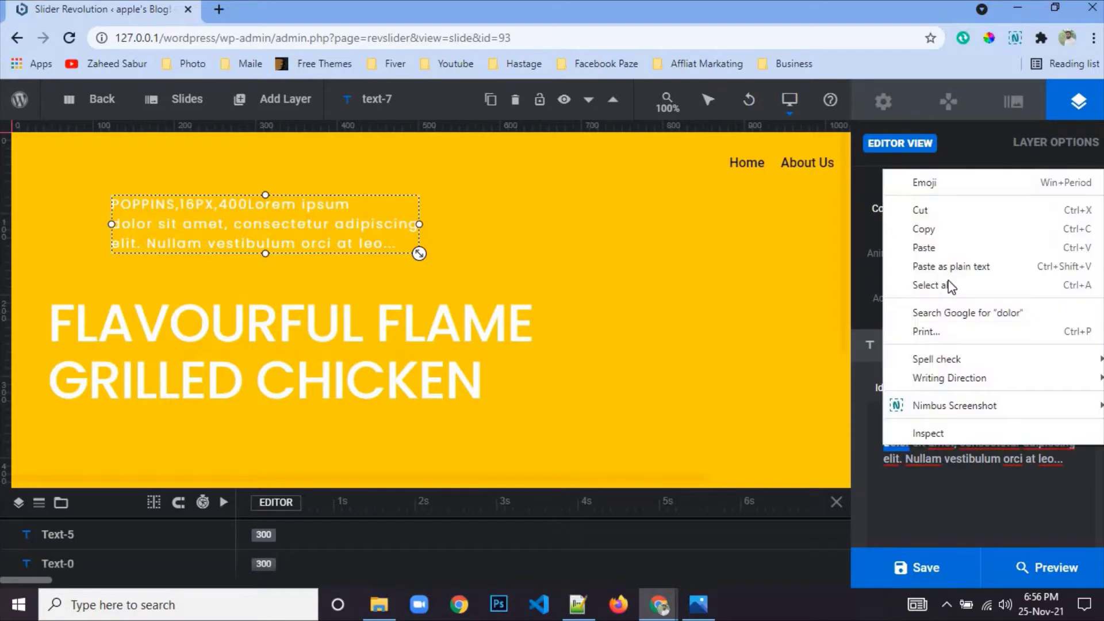
{"action": "left_click", "coordinate": [920, 208]}
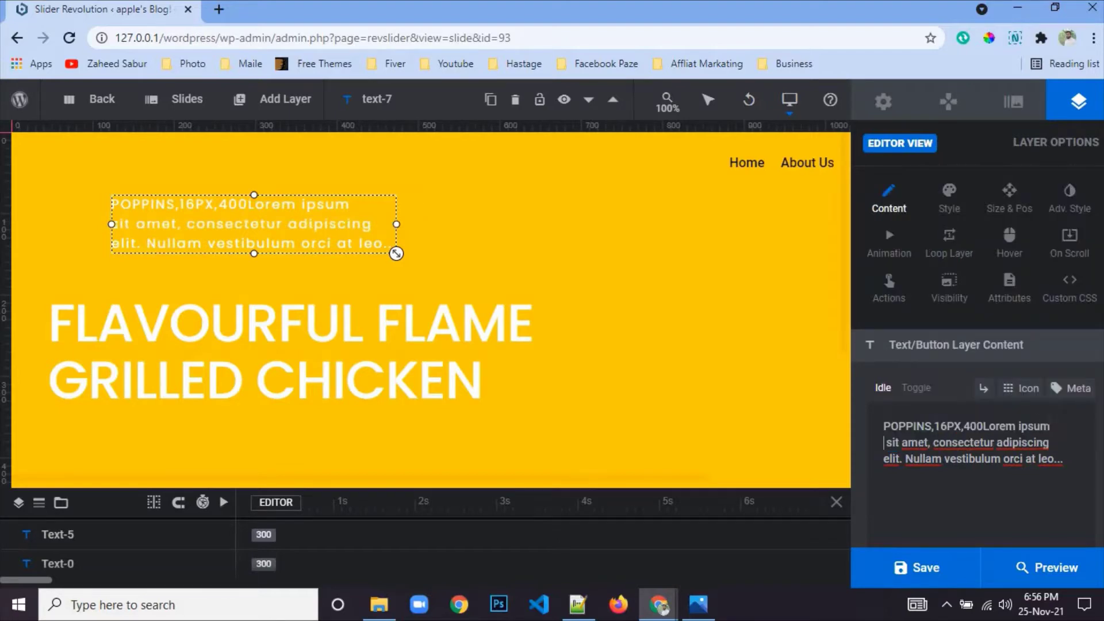
{"action": "right_click", "coordinate": [1062, 433]}
{"action": "left_click", "coordinate": [981, 266]}
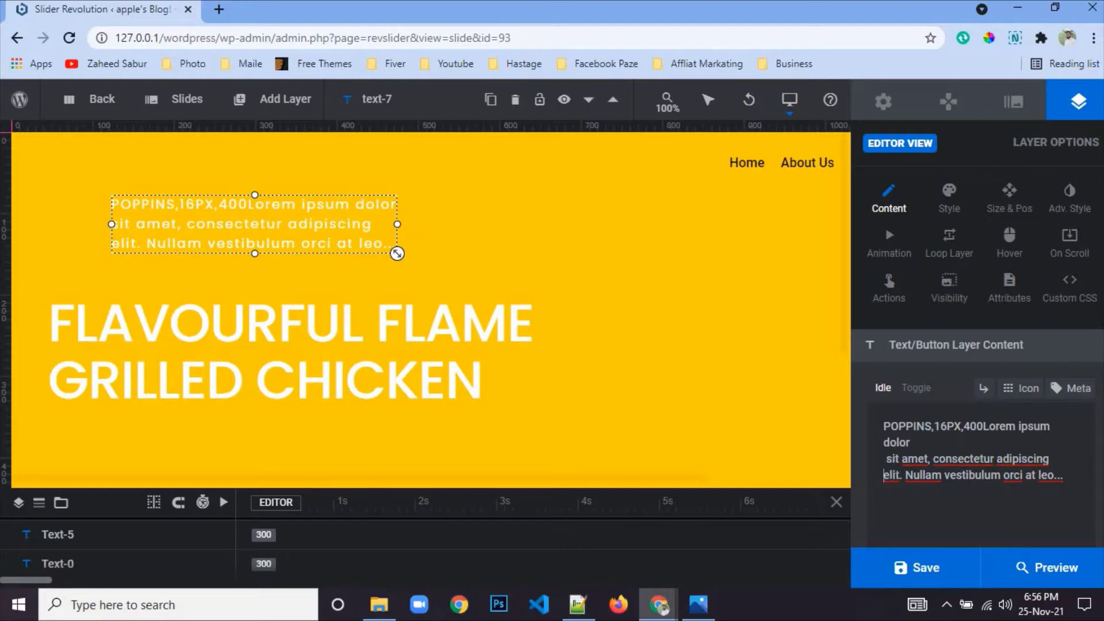
- Copy "elit. Nullam" from the paragraph's third line to the end of its second line
{"action": "left_click_drag", "start_coordinate": [884, 475], "coordinate": [944, 477]}
{"action": "right_click", "coordinate": [945, 480]}
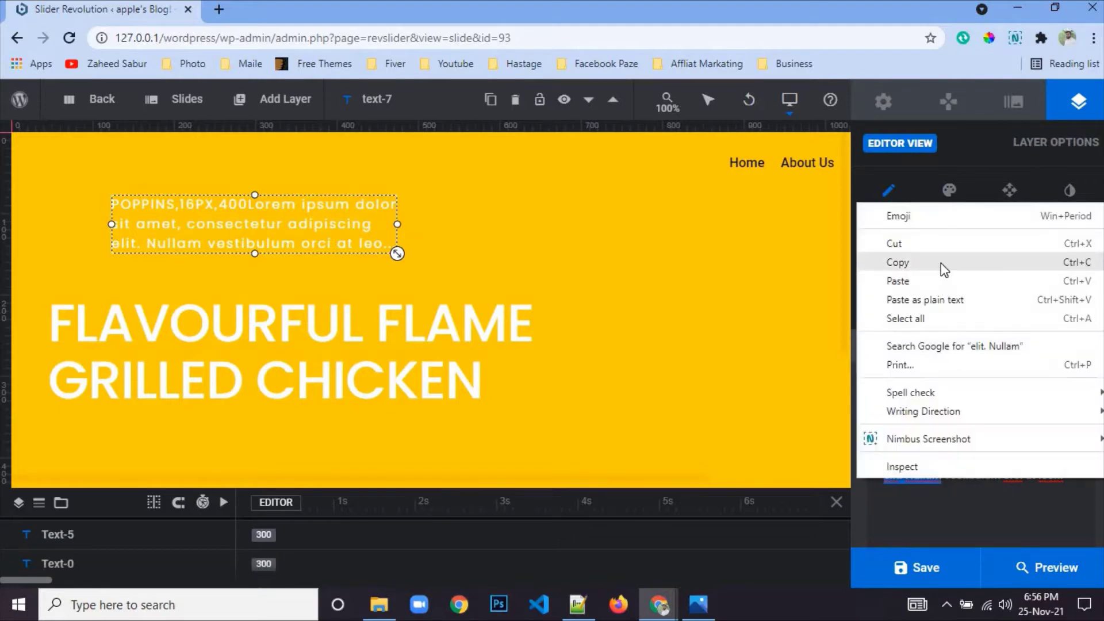
{"action": "left_click", "coordinate": [941, 265]}
{"action": "left_click", "coordinate": [1057, 460]}
{"action": "right_click", "coordinate": [1058, 461]}
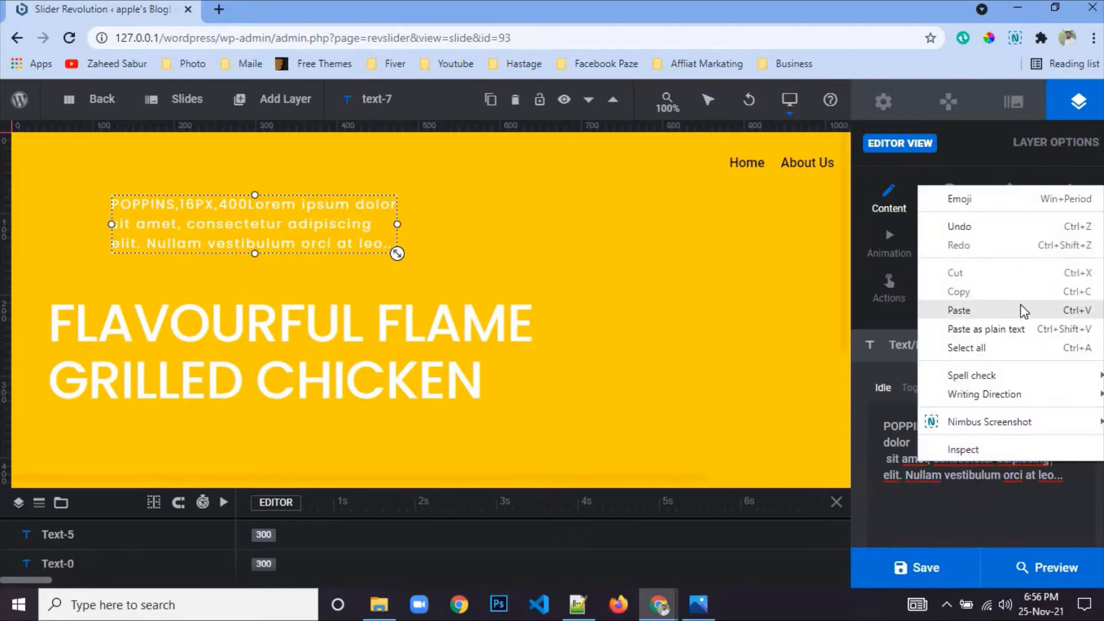
{"action": "left_click", "coordinate": [1030, 309]}
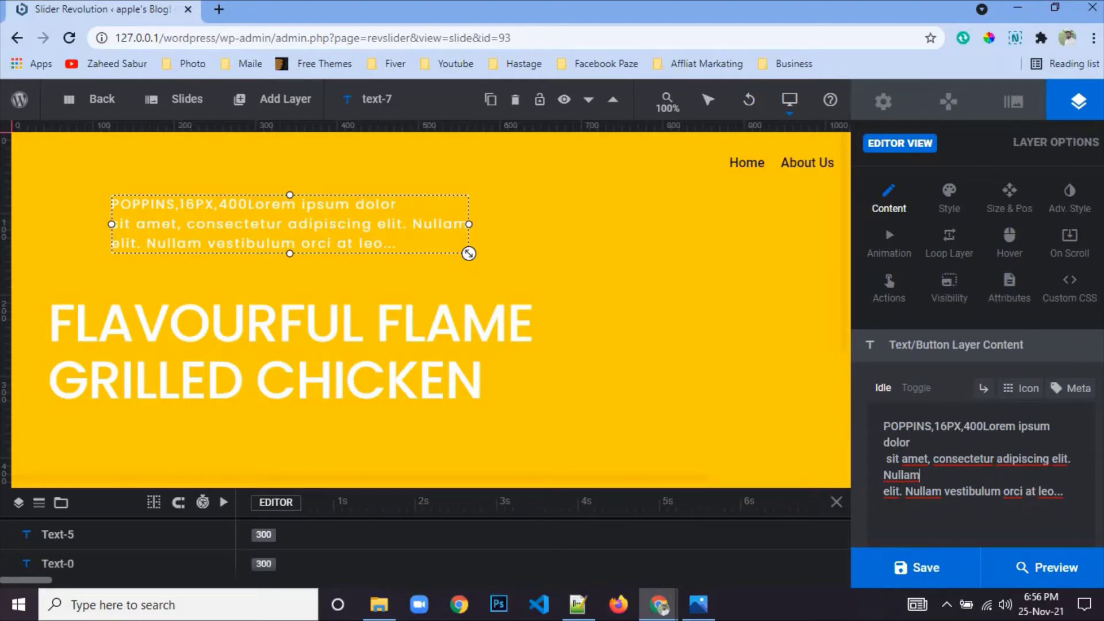
- Clear all of the sample text from the paragraph layer's content
{"action": "key", "text": "ctrl+a"}
{"action": "key", "text": "BackSpace"}
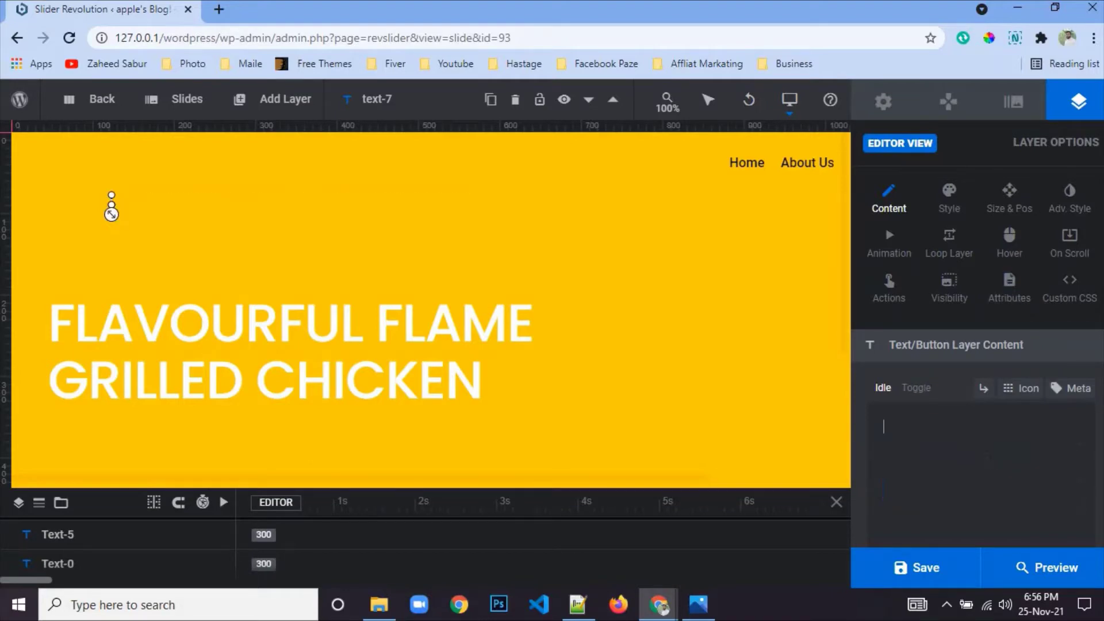
{"action": "right_click", "coordinate": [889, 420]}
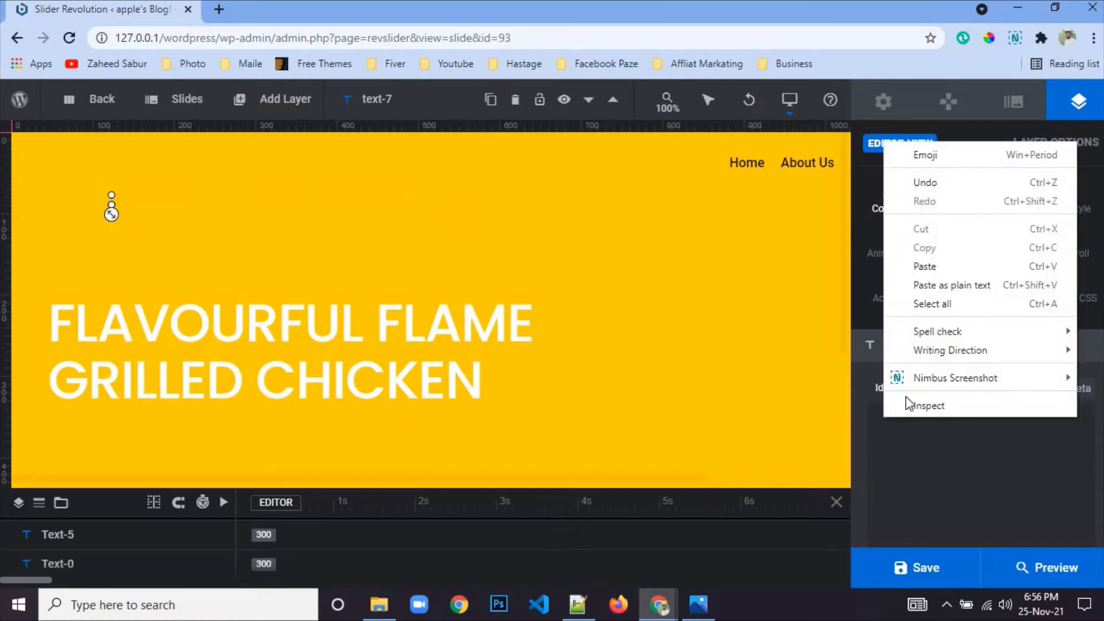
{"action": "left_click", "coordinate": [943, 261]}
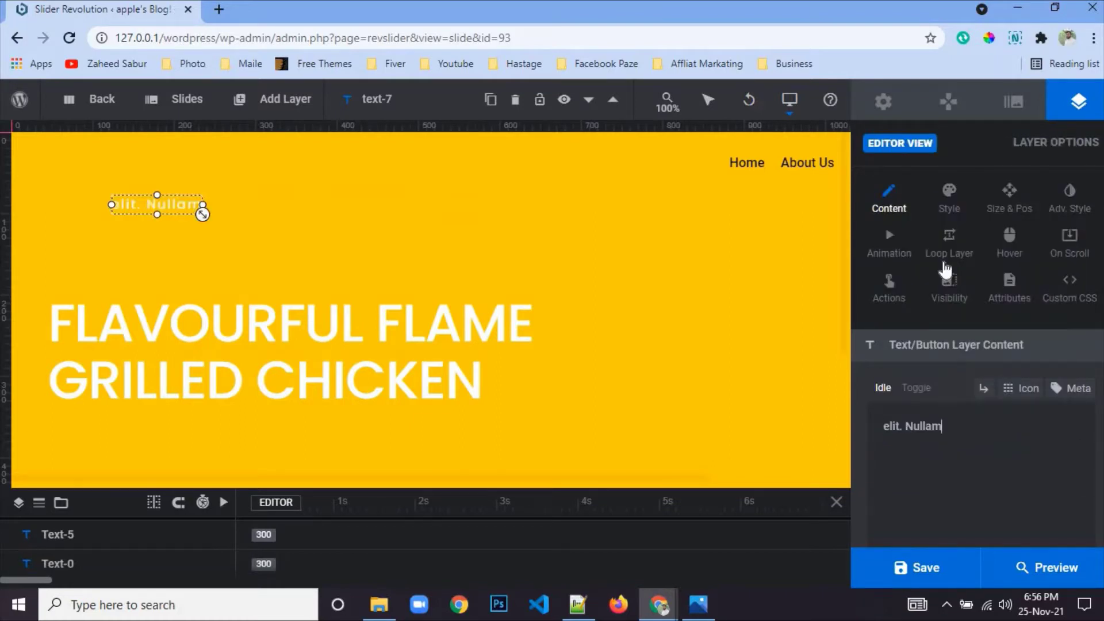
{"action": "triple_click", "coordinate": [924, 426]}
{"action": "key", "text": "BackSpace"}
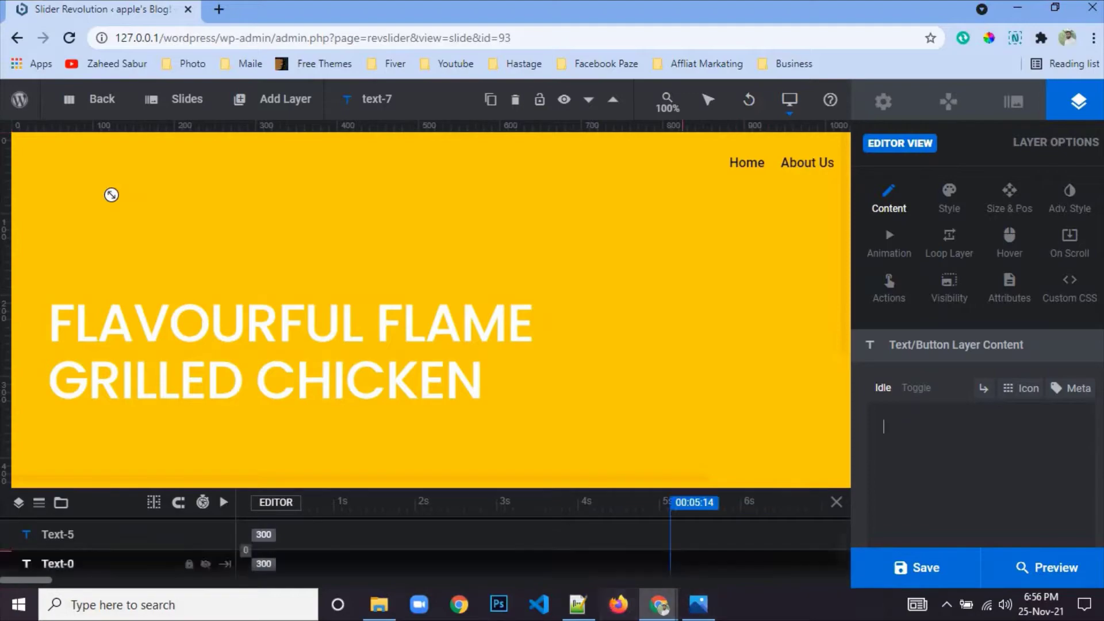
- Look through mannan.html in Notepad++ for text suitable for the paragraph
{"action": "left_click", "coordinate": [584, 612]}
{"action": "scroll", "coordinate": [420, 415], "scroll_direction": "up", "scroll_amount": 2}
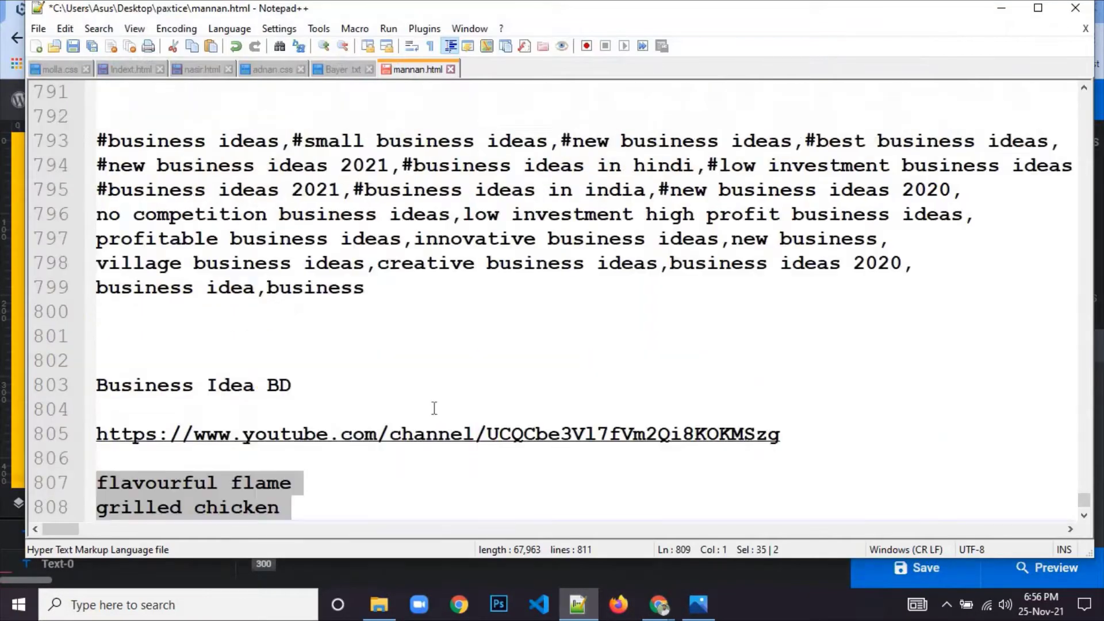
{"action": "scroll", "coordinate": [380, 386], "scroll_direction": "up", "scroll_amount": 4}
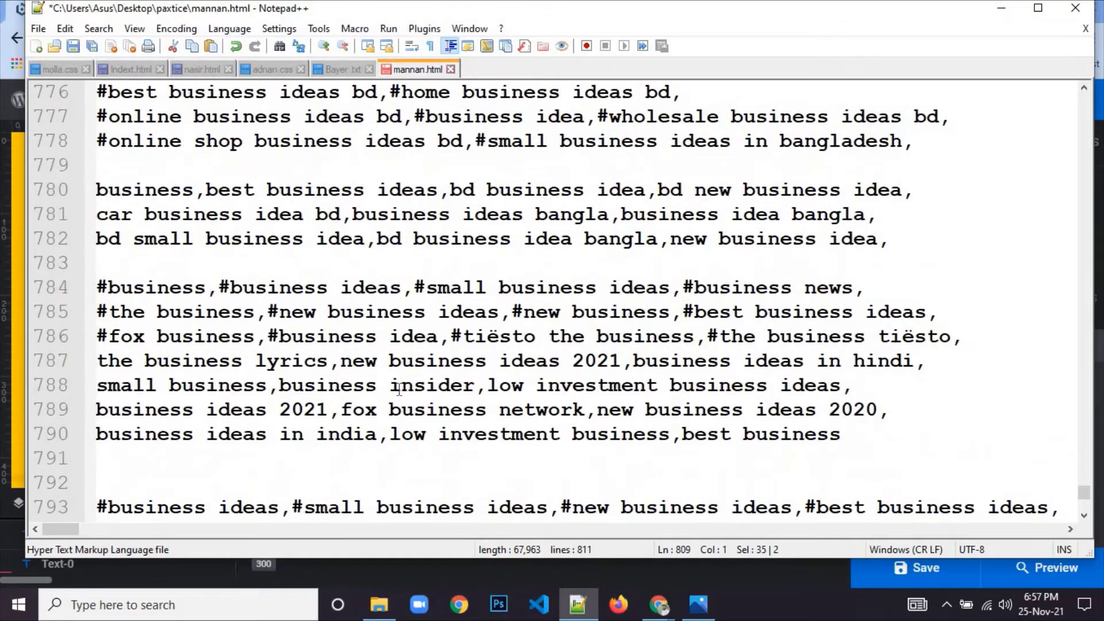
{"action": "scroll", "coordinate": [405, 393], "scroll_direction": "down", "scroll_amount": 6}
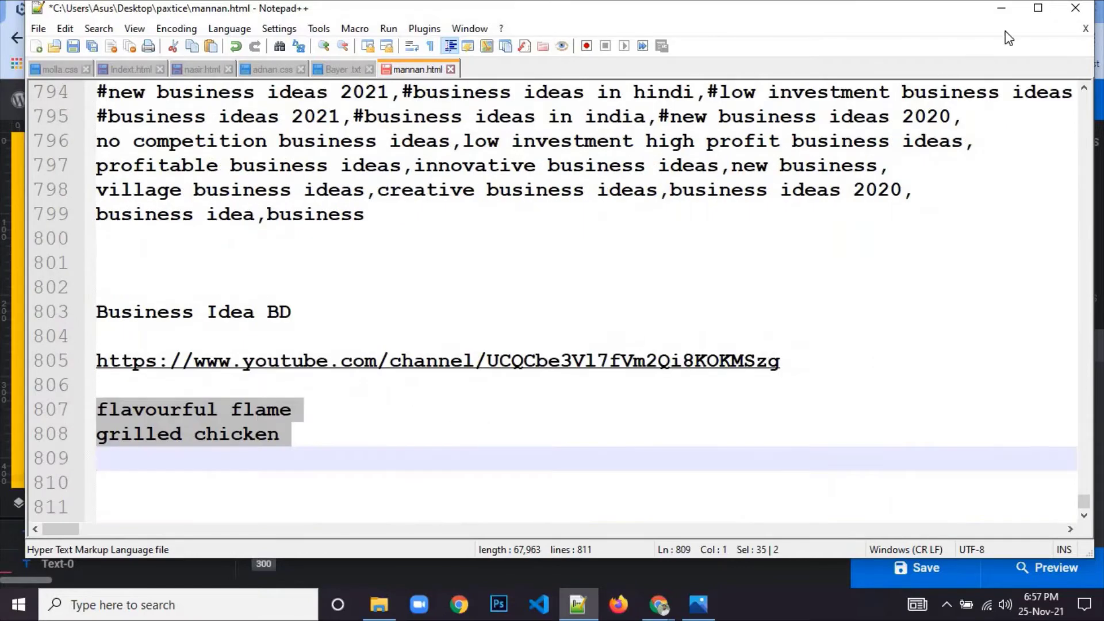
{"action": "left_click", "coordinate": [1010, 16]}
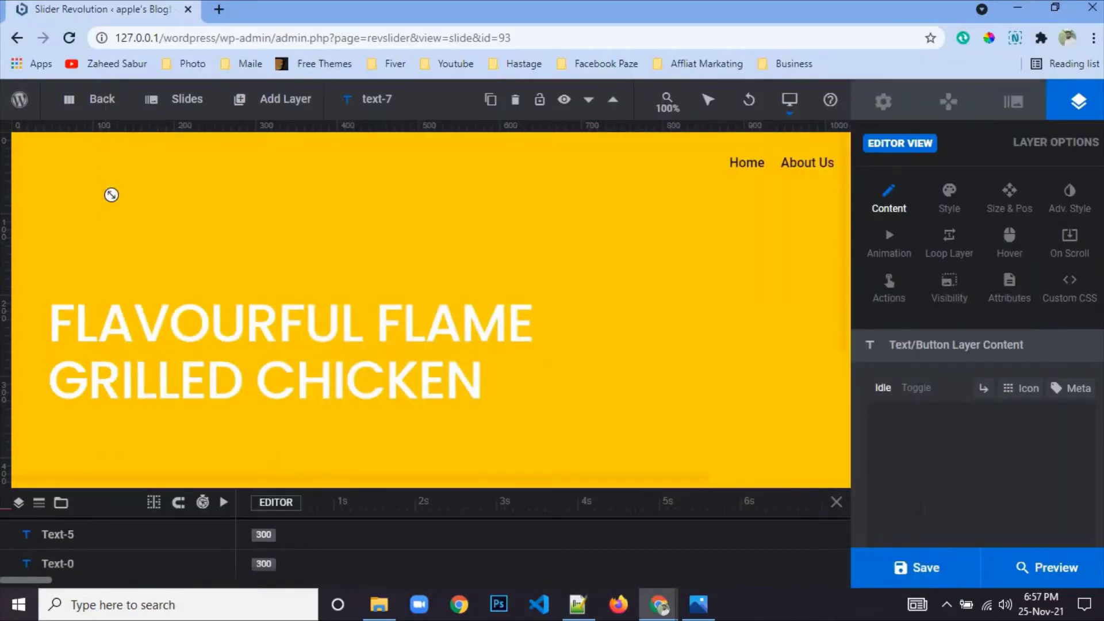
- Open lipsum.com in a new browser tab and copy the passage from "simply dummy text" to "took a galley"
{"action": "left_click", "coordinate": [218, 10]}
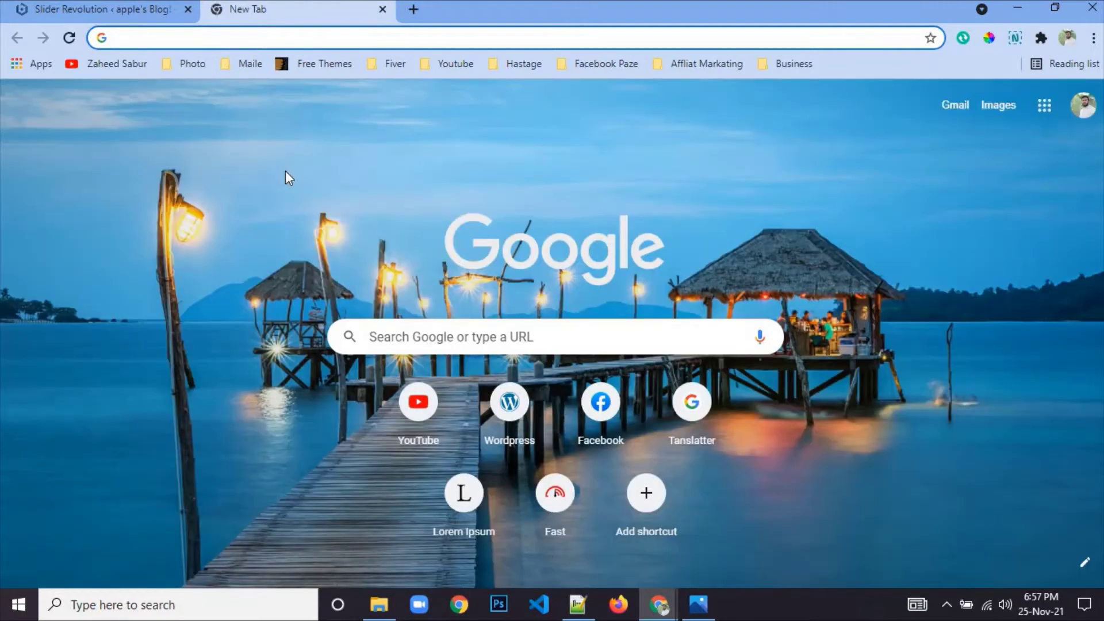
{"action": "left_click", "coordinate": [467, 505]}
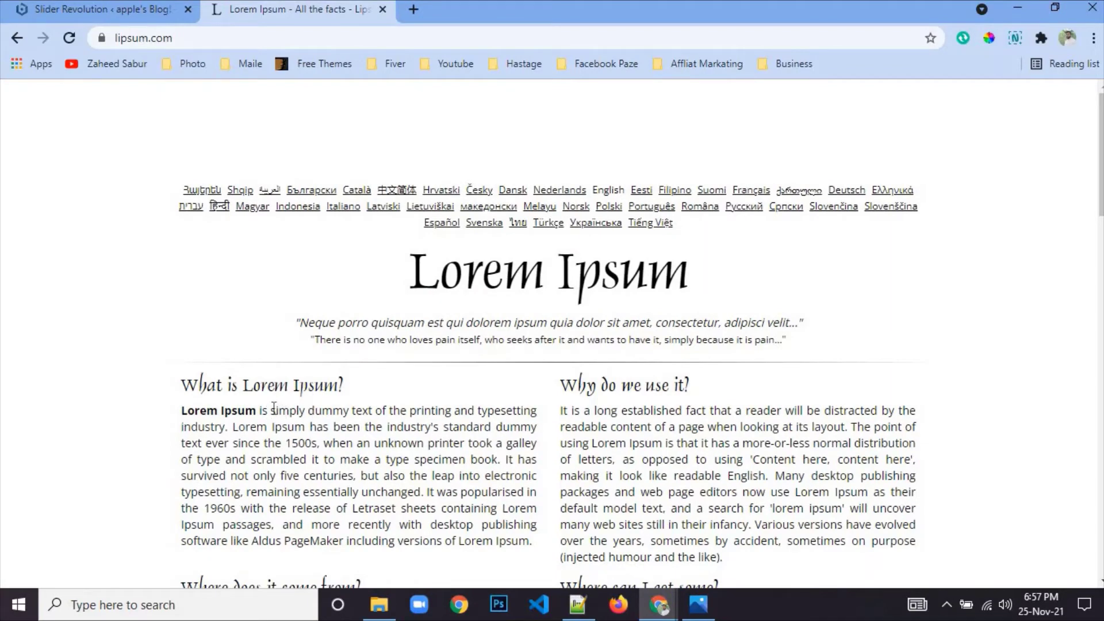
{"action": "left_click_drag", "start_coordinate": [271, 410], "coordinate": [535, 444]}
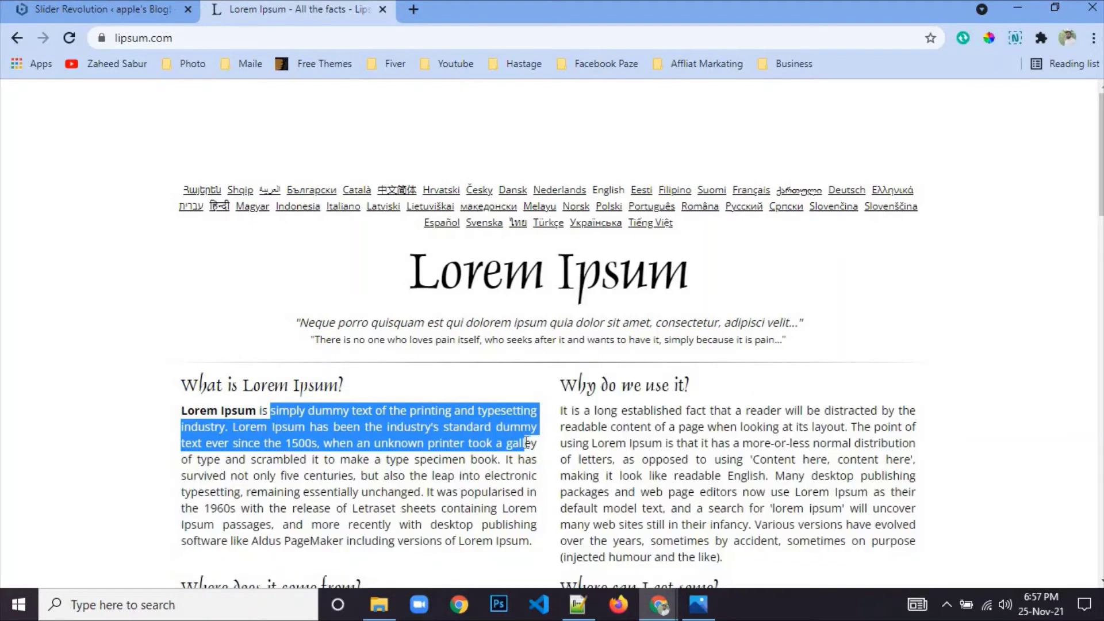
{"action": "right_click", "coordinate": [535, 444]}
{"action": "left_click", "coordinate": [572, 455]}
{"action": "left_click", "coordinate": [109, 10]}
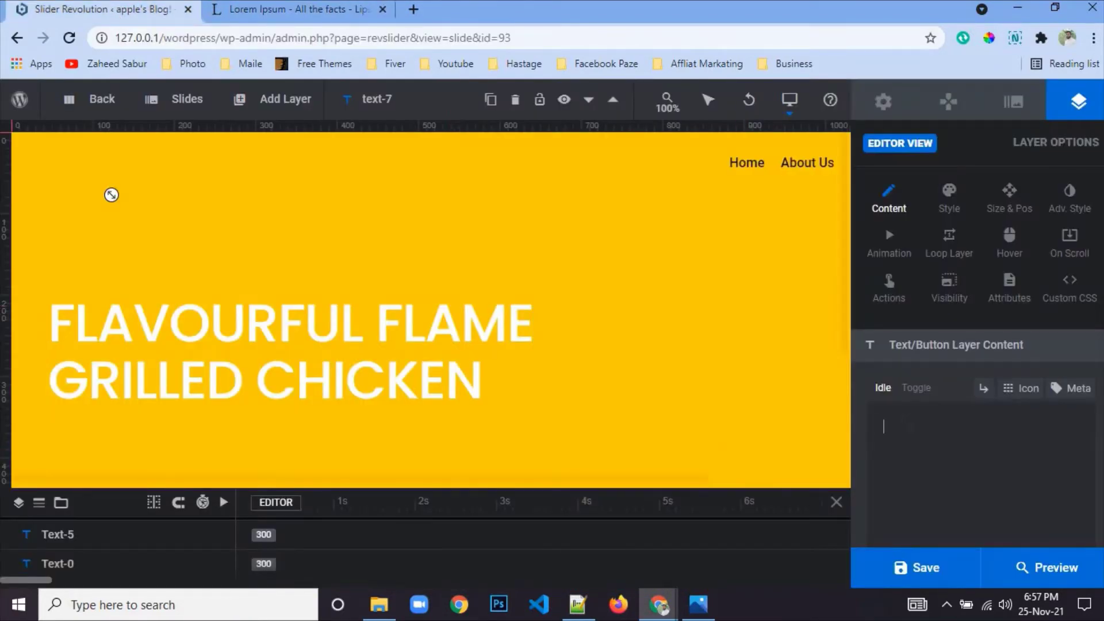
- Paste the copied passage into the paragraph layer and break it into lines after "industry." and "standard dummy text"
{"action": "right_click", "coordinate": [898, 429]}
{"action": "left_click", "coordinate": [947, 272]}
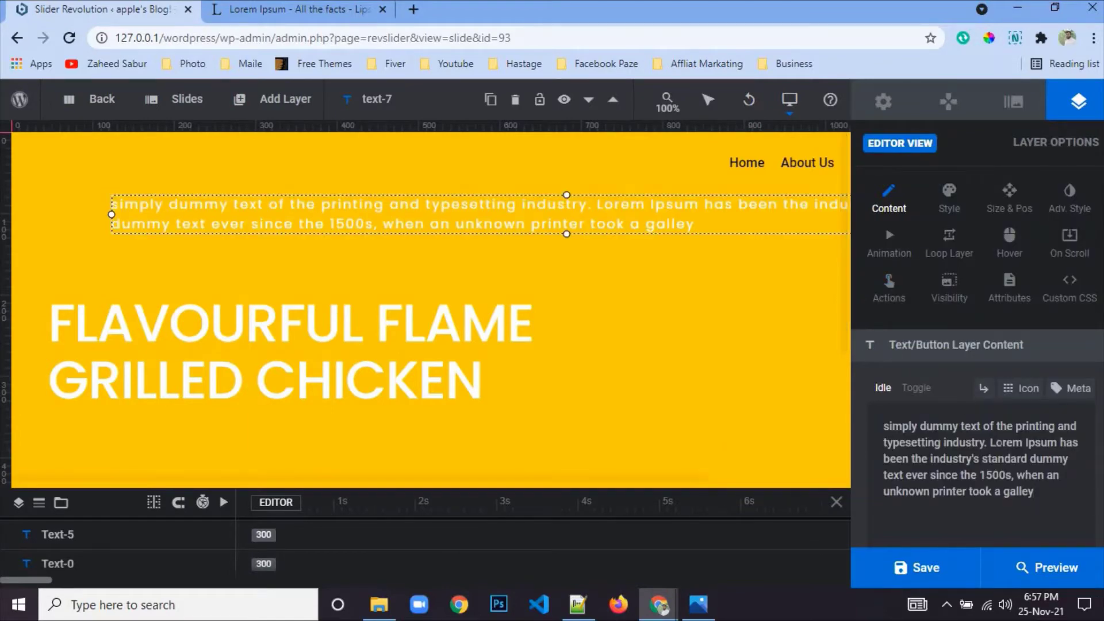
{"action": "left_click", "coordinate": [1022, 443]}
{"action": "key", "text": "Return"}
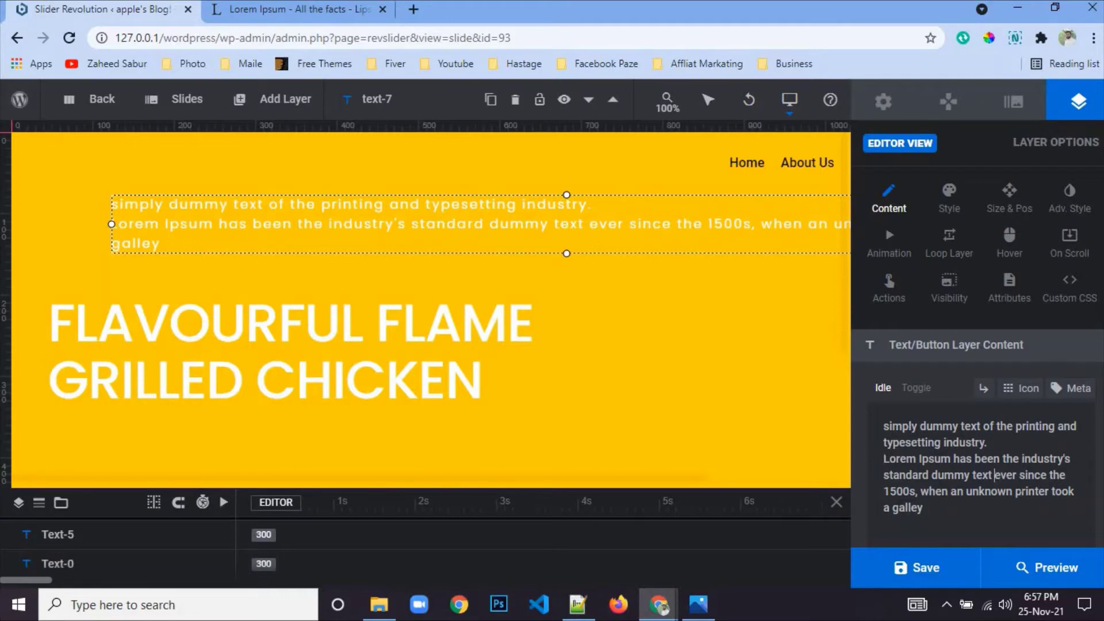
{"action": "key", "text": "Return"}
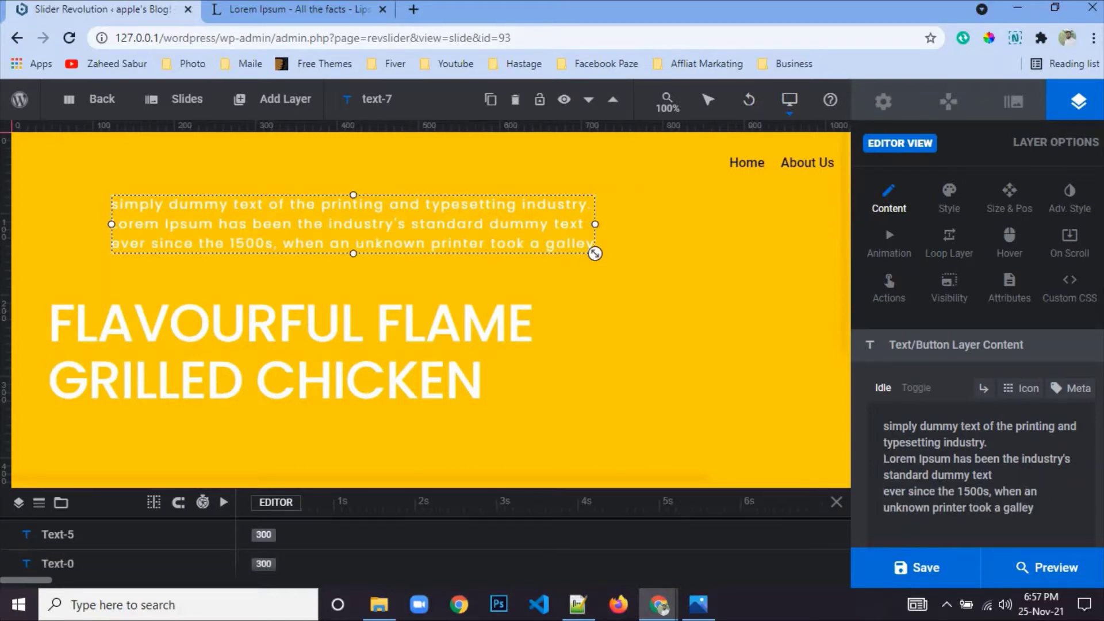
- Delete "unknown printer took a galley" from the end of the paragraph's content
{"action": "key", "text": "Down"}
{"action": "key", "text": "ctrl+shift+Right"}
{"action": "key", "text": "ctrl+shift+Right"}
{"action": "key", "text": "ctrl+shift+Right"}
{"action": "key", "text": "ctrl+shift+Right"}
{"action": "key", "text": "ctrl+shift+Right"}
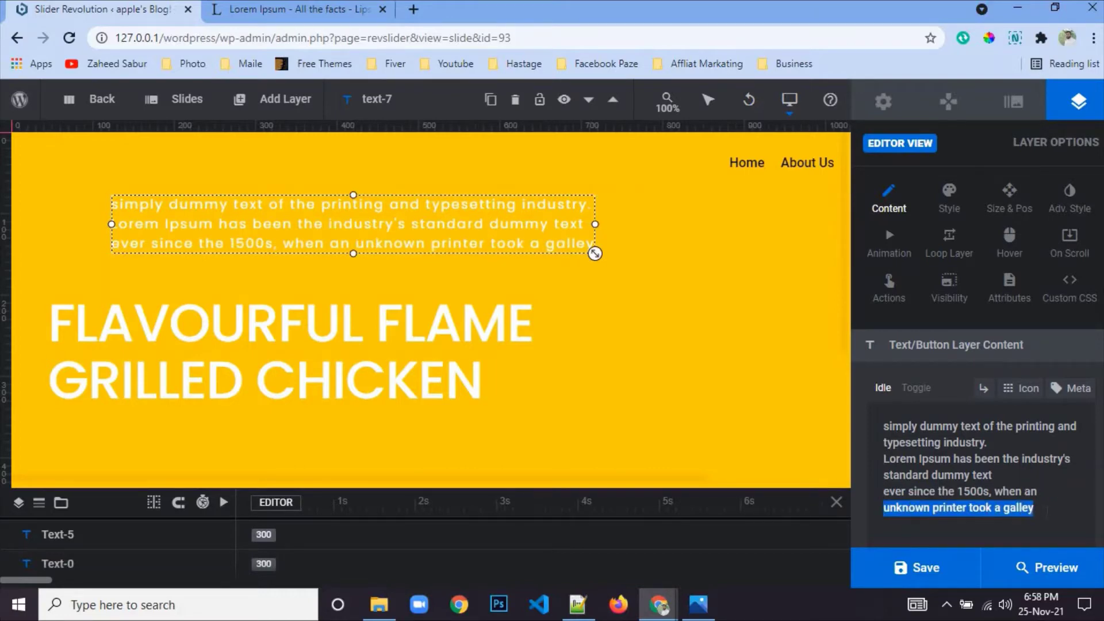
{"action": "key", "text": "BackSpace"}
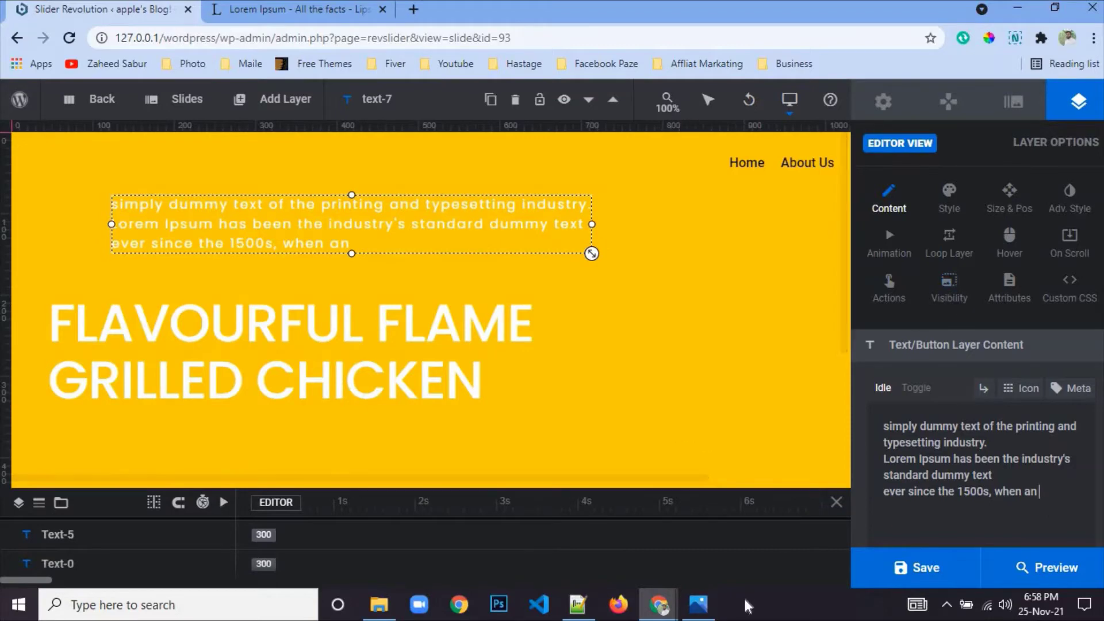
- Check the reference image and set the paragraph's text color to black, #000000
{"action": "left_click", "coordinate": [700, 611]}
{"action": "left_click", "coordinate": [700, 610]}
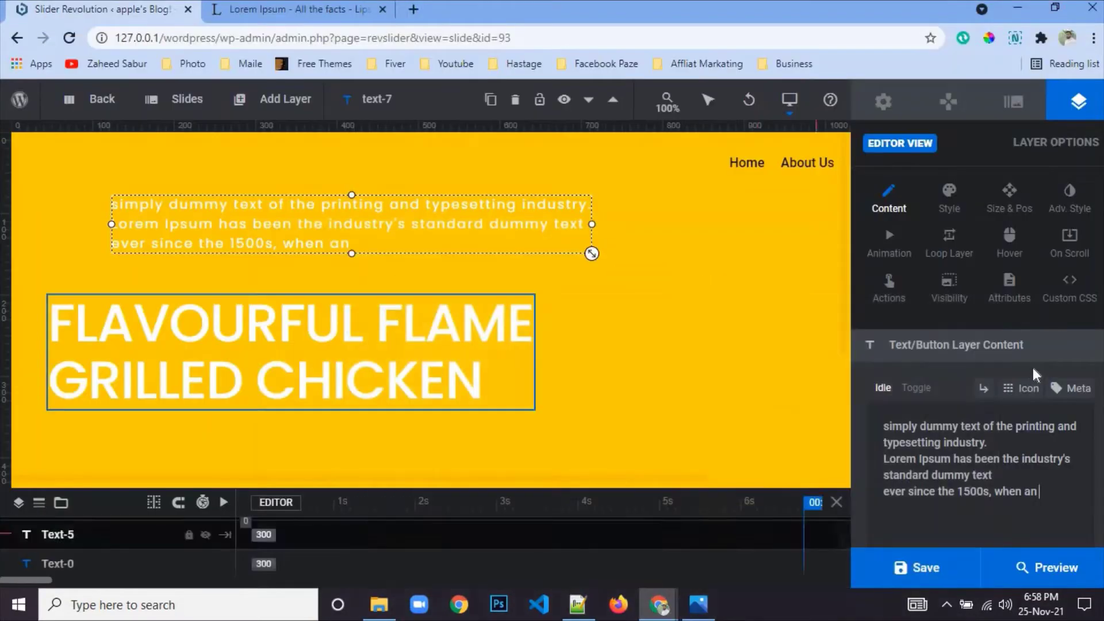
{"action": "left_click", "coordinate": [955, 211]}
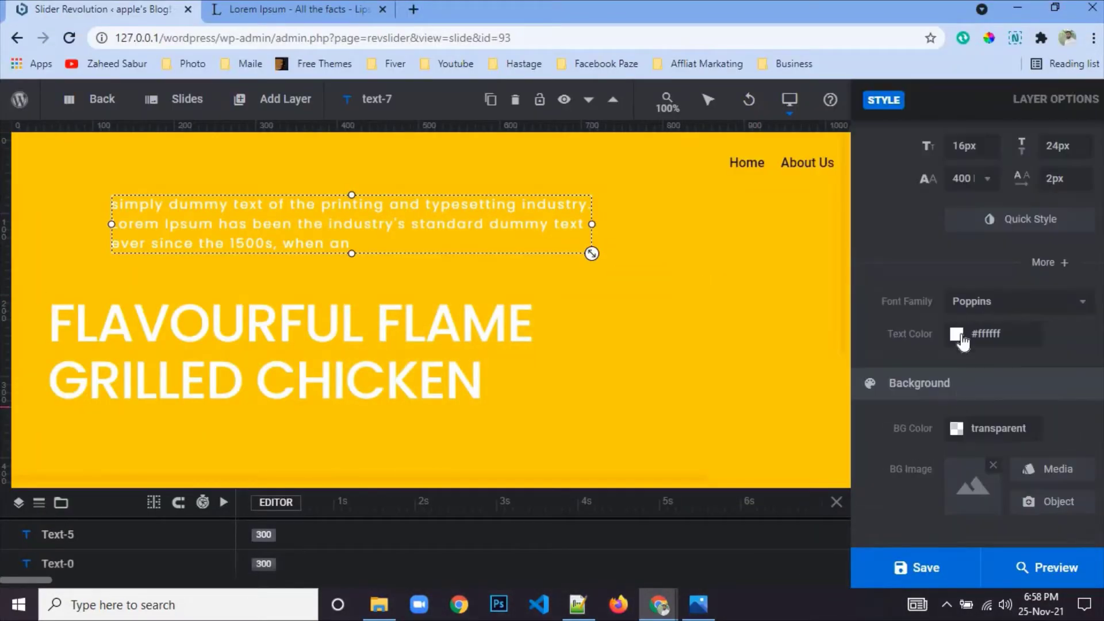
{"action": "left_click", "coordinate": [958, 336]}
{"action": "left_click", "coordinate": [592, 366]}
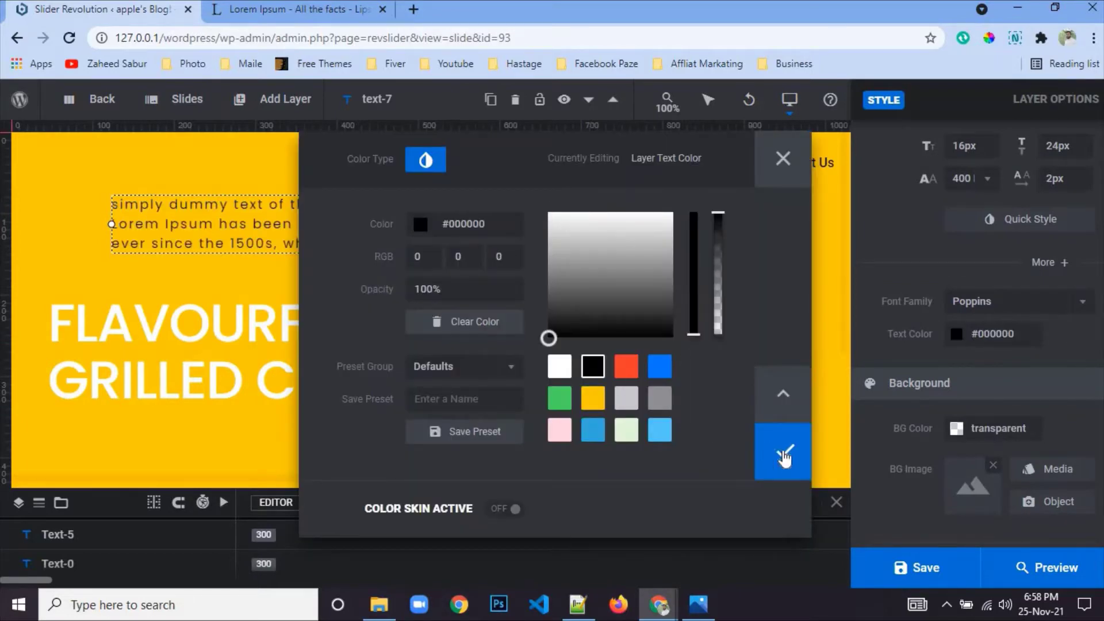
{"action": "left_click", "coordinate": [782, 451]}
- Move the paragraph layer below the "GRILLED CHICKEN" heading line, to about X 51 px and Y 385 px
{"action": "scroll", "coordinate": [384, 288], "scroll_direction": "down", "scroll_amount": 1}
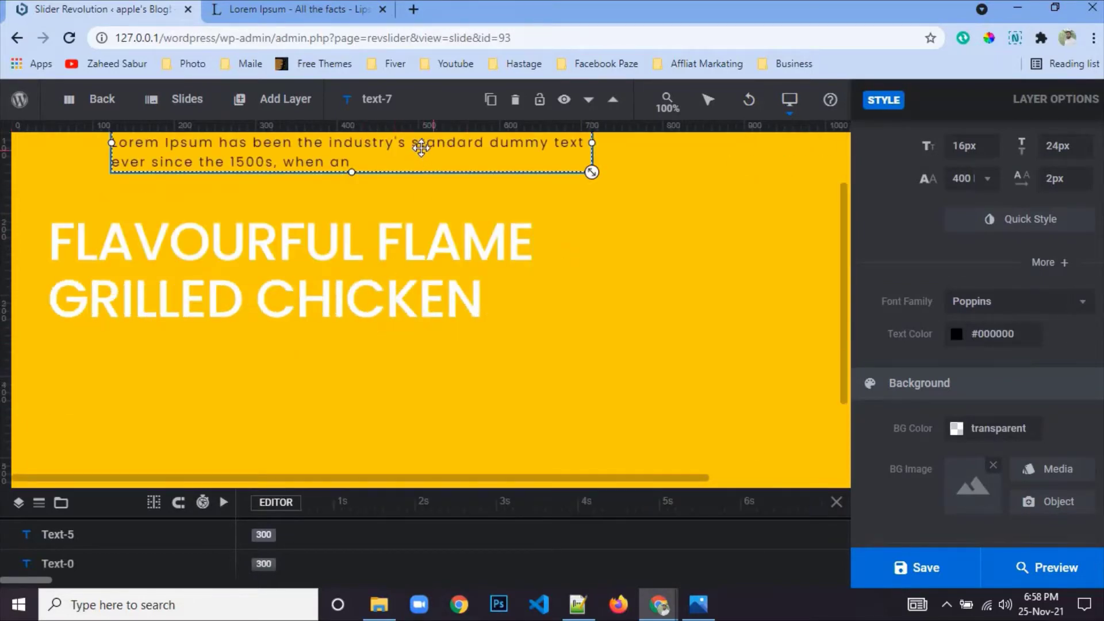
{"action": "left_click_drag", "start_coordinate": [422, 148], "coordinate": [365, 402]}
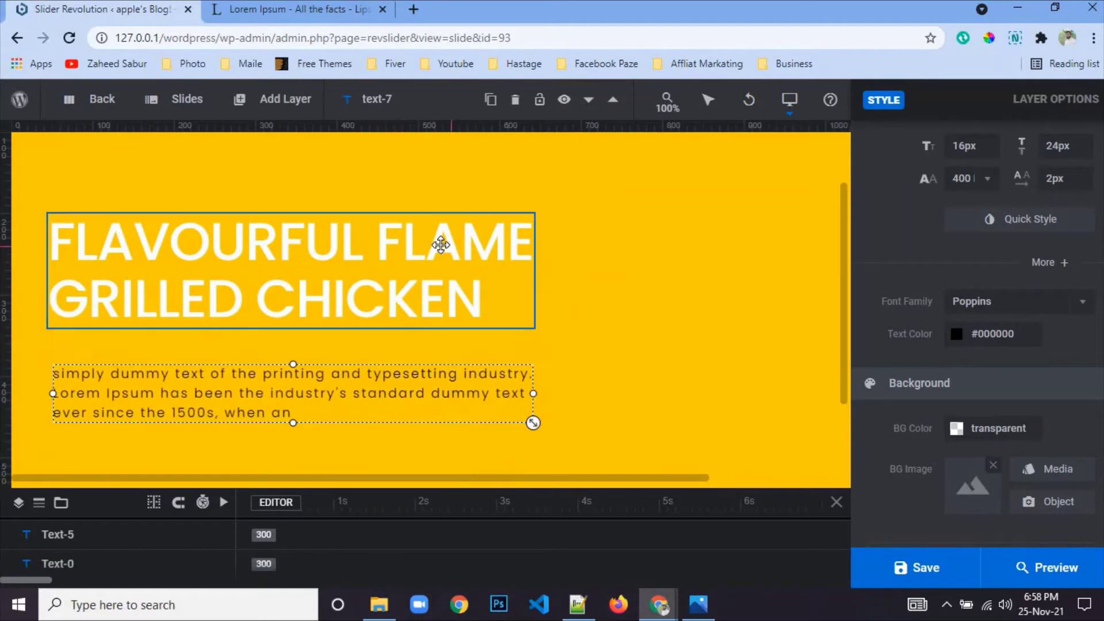
{"action": "scroll", "coordinate": [440, 246], "scroll_direction": "down", "scroll_amount": 1}
{"action": "scroll", "coordinate": [440, 246], "scroll_direction": "down", "scroll_amount": 1}
{"action": "scroll", "coordinate": [376, 277], "scroll_direction": "up", "scroll_amount": 2}
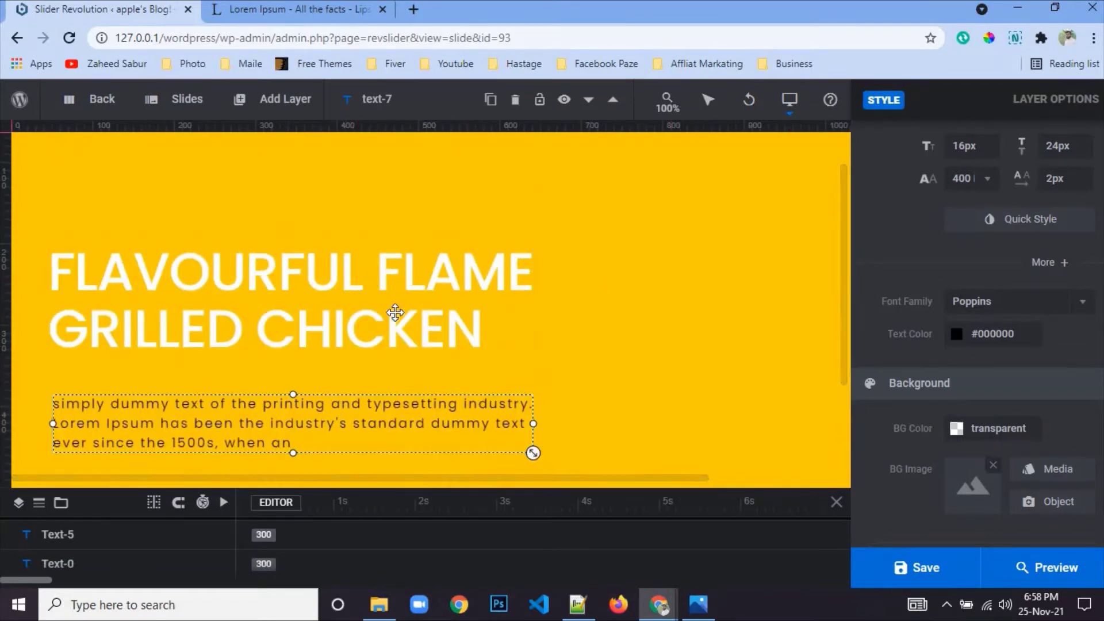
{"action": "scroll", "coordinate": [1003, 202], "scroll_direction": "up", "scroll_amount": 3}
- Compare the paragraph's position with the heading's and set the paragraph's X position to 45px
{"action": "left_click", "coordinate": [1001, 198]}
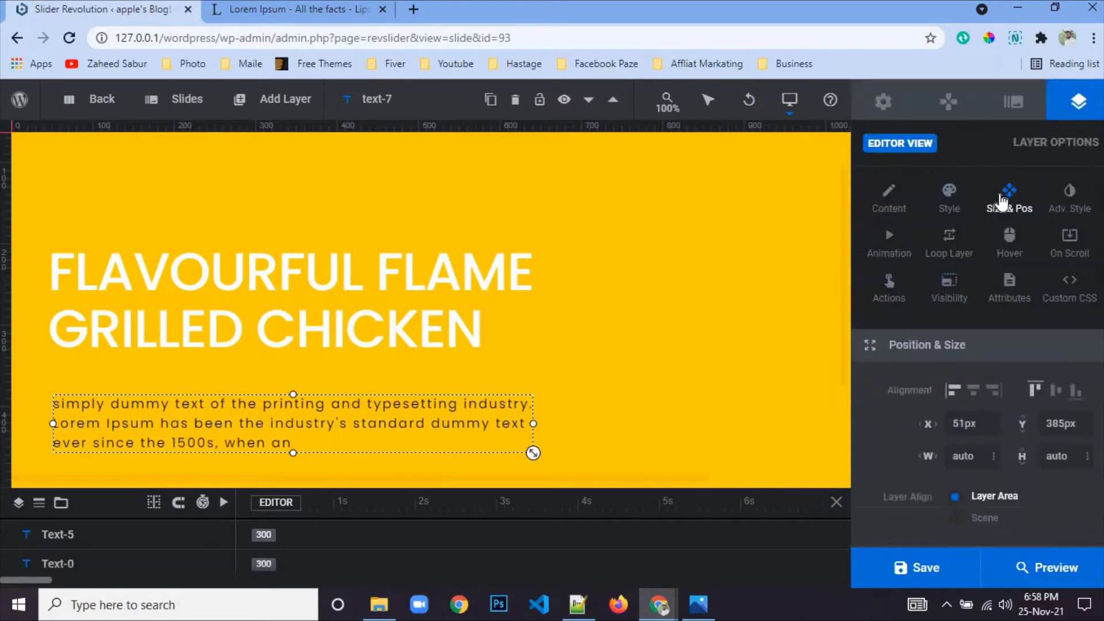
{"action": "left_click", "coordinate": [266, 320]}
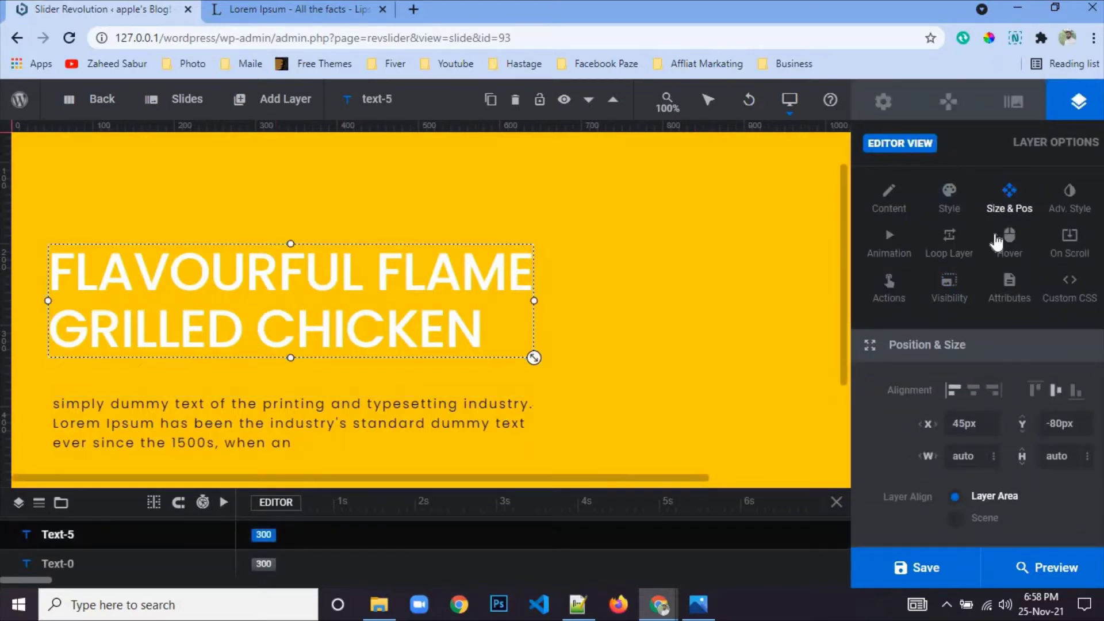
{"action": "left_click", "coordinate": [439, 402]}
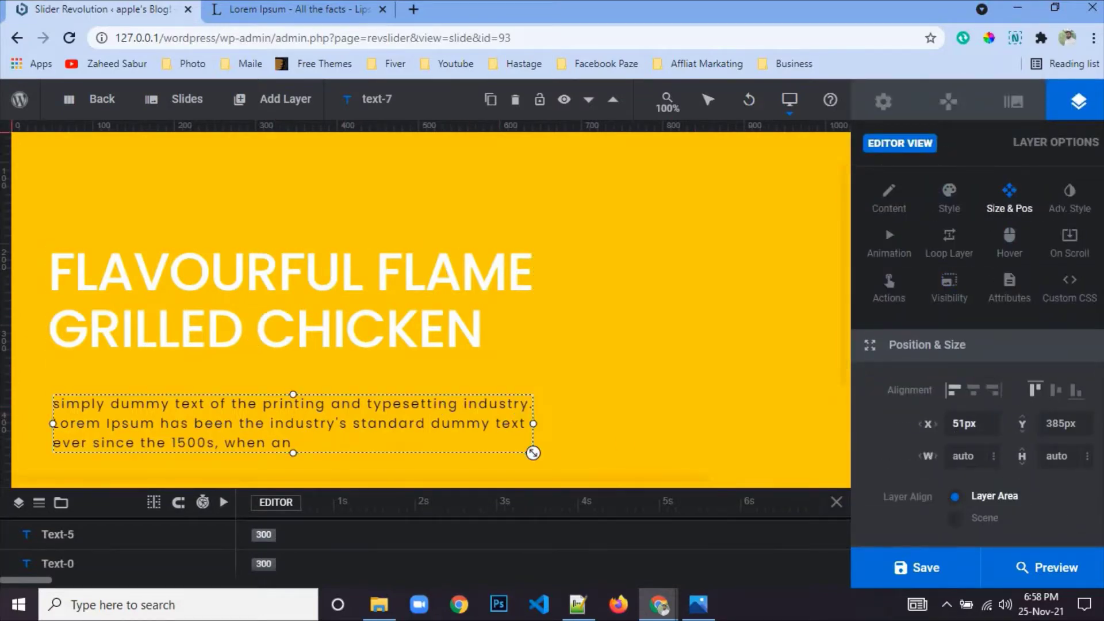
{"action": "type", "text": "45"}
{"action": "key", "text": "Return"}
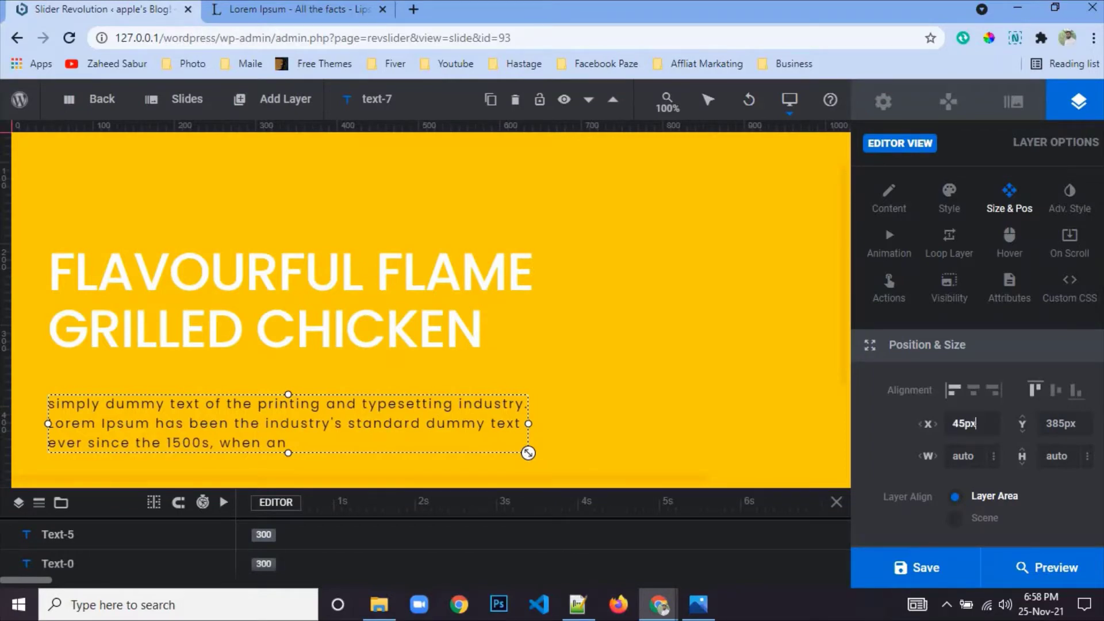
- Set the paragraph's font weight to 500 Medium
{"action": "left_click", "coordinate": [949, 201]}
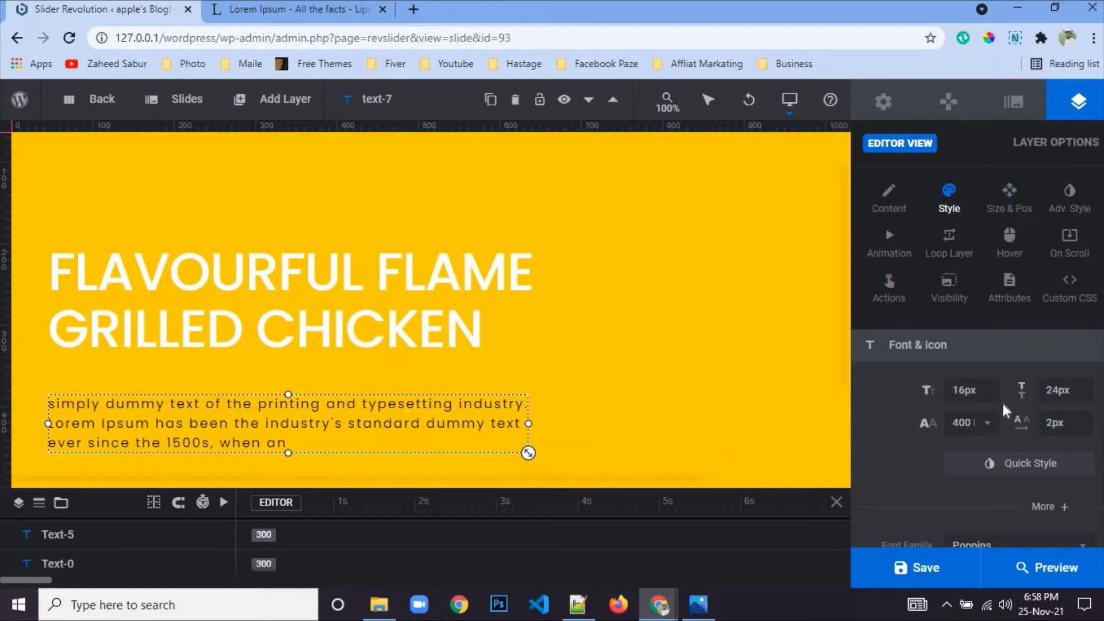
{"action": "scroll", "coordinate": [983, 341], "scroll_direction": "down", "scroll_amount": 2}
{"action": "scroll", "coordinate": [982, 343], "scroll_direction": "down", "scroll_amount": 1}
{"action": "left_click", "coordinate": [987, 261]}
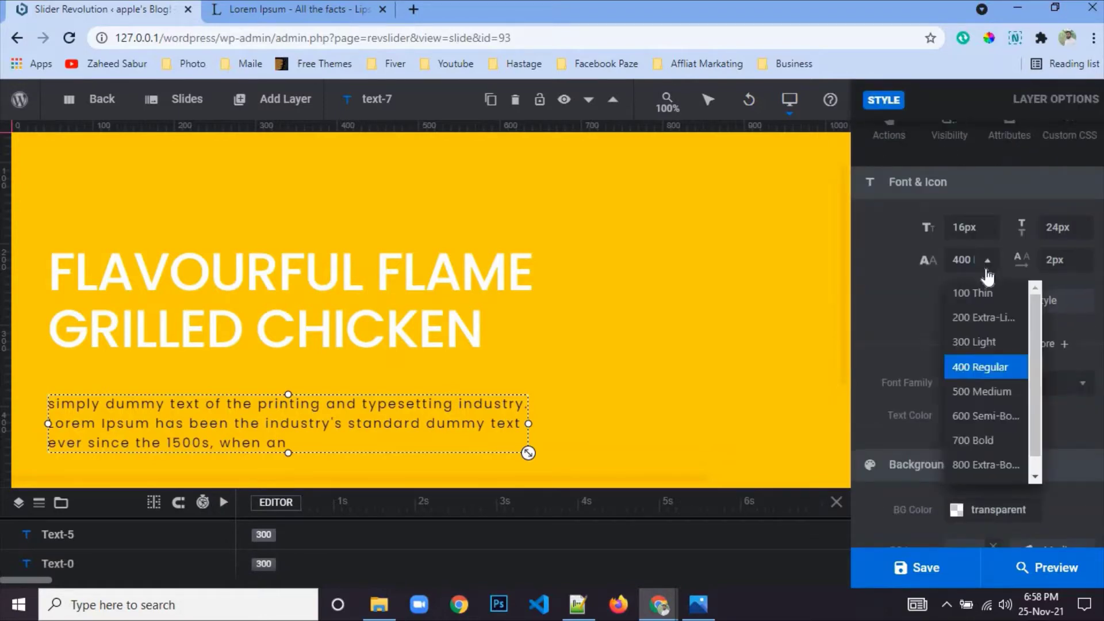
{"action": "left_click", "coordinate": [971, 392]}
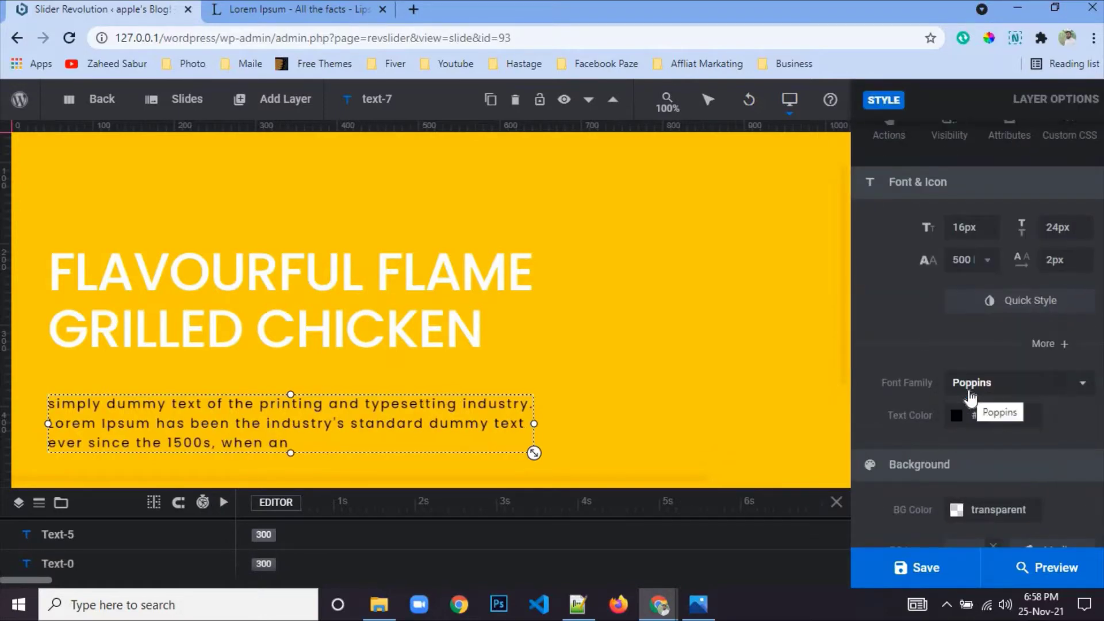
- Check the reference image Slider 5.jpg and add a button layer using the rounded solid blue "Click Here" preset
{"action": "left_click", "coordinate": [700, 600]}
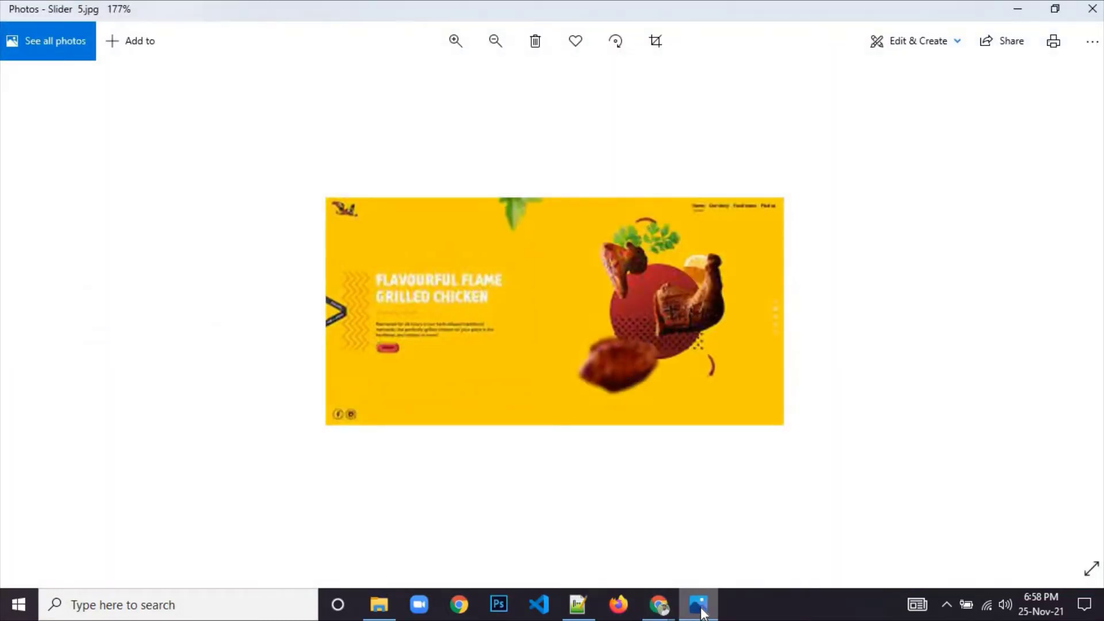
{"action": "left_click", "coordinate": [703, 613]}
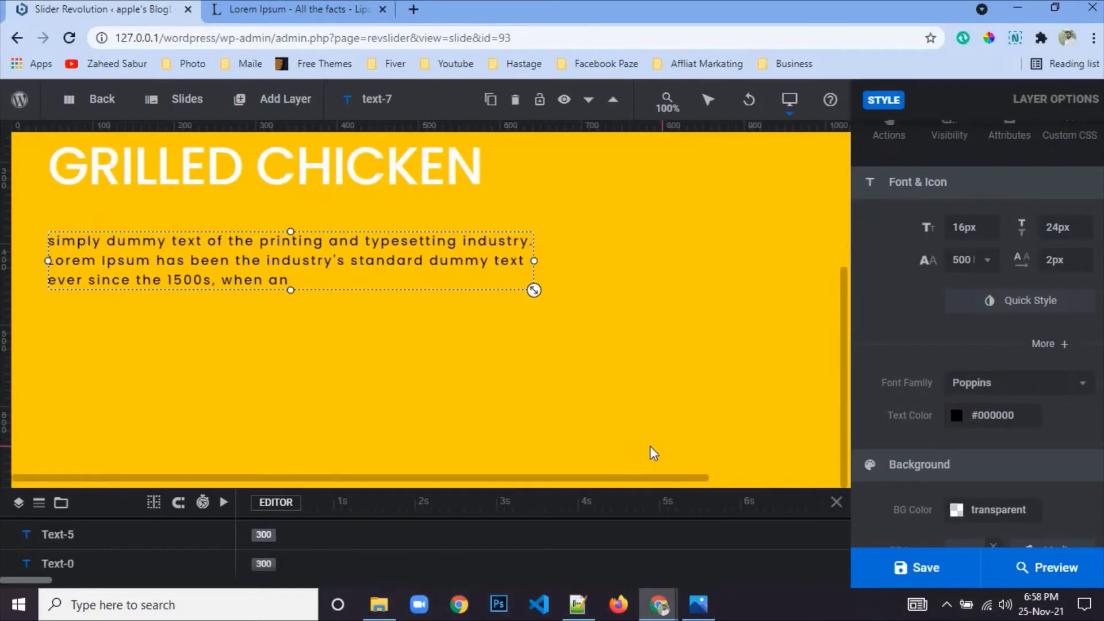
{"action": "scroll", "coordinate": [654, 454], "scroll_direction": "up", "scroll_amount": 4}
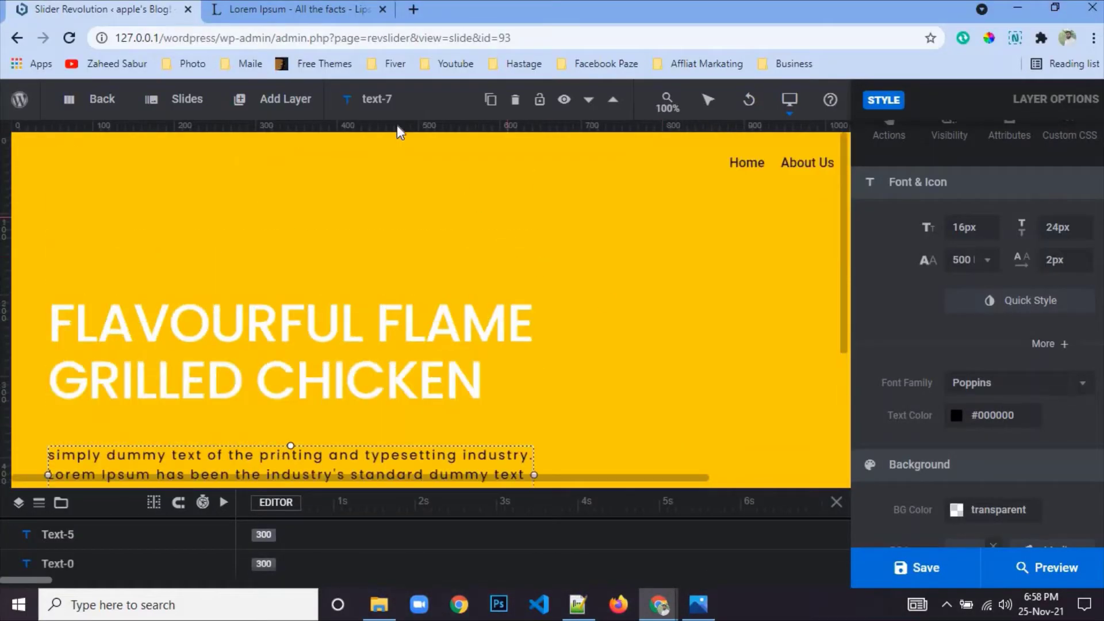
{"action": "left_click", "coordinate": [697, 610]}
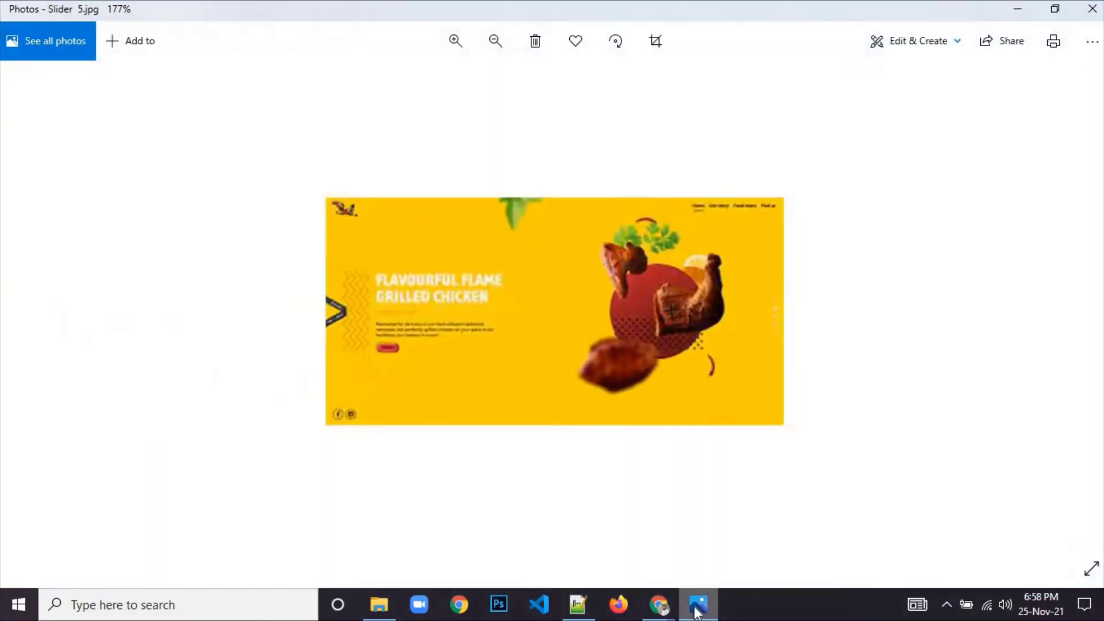
{"action": "left_click", "coordinate": [697, 611]}
{"action": "scroll", "coordinate": [511, 386], "scroll_direction": "down", "scroll_amount": 3}
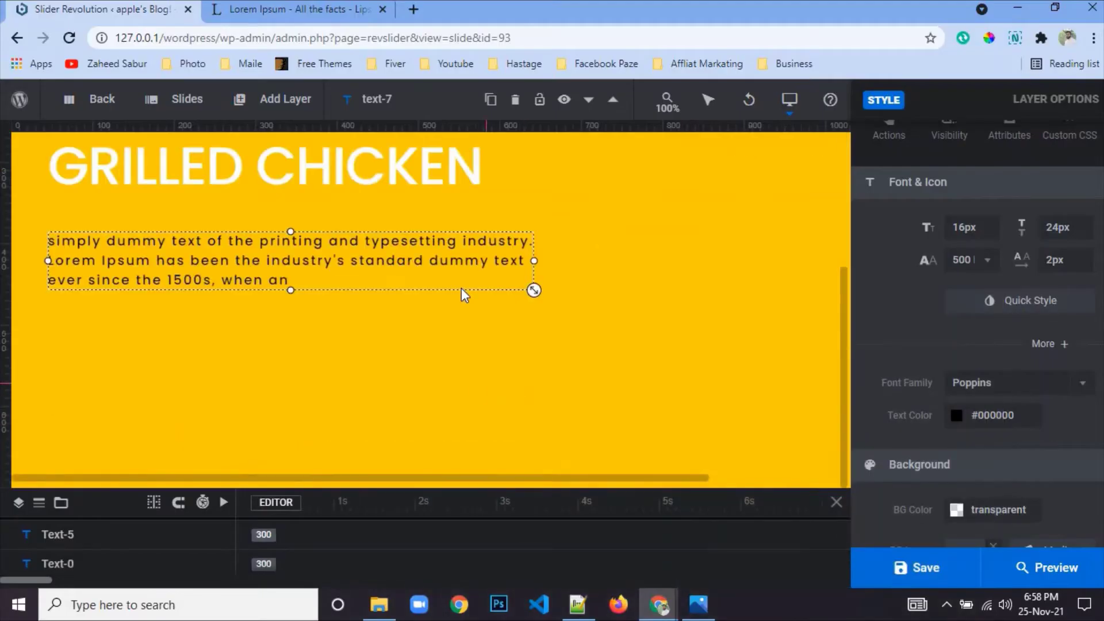
{"action": "mouse_move", "coordinate": [296, 106]}
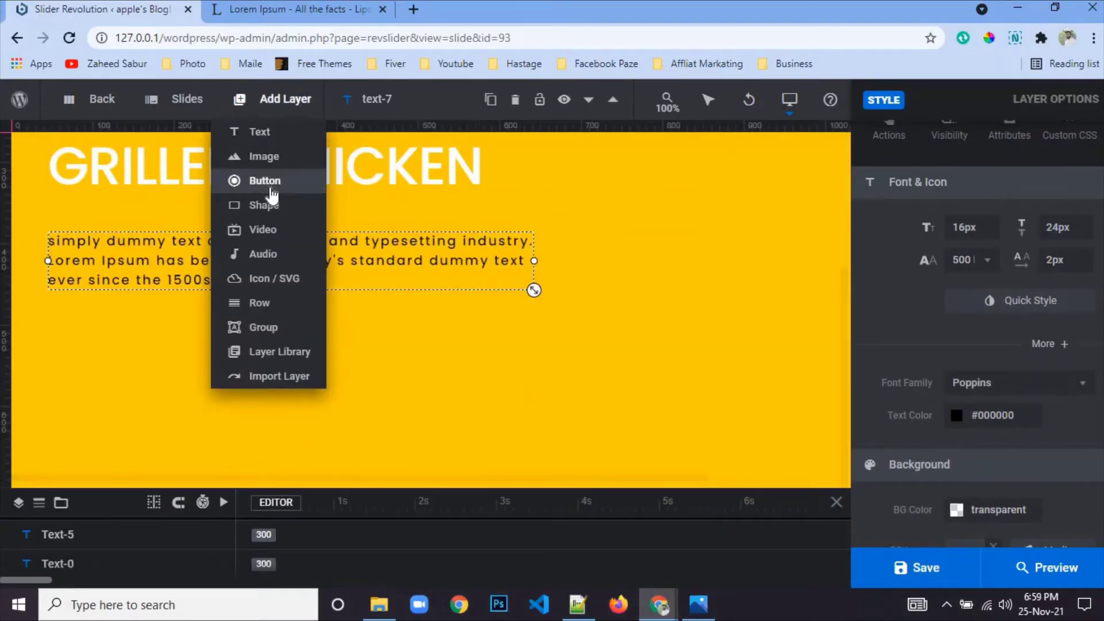
{"action": "left_click", "coordinate": [274, 184]}
{"action": "left_click", "coordinate": [705, 611]}
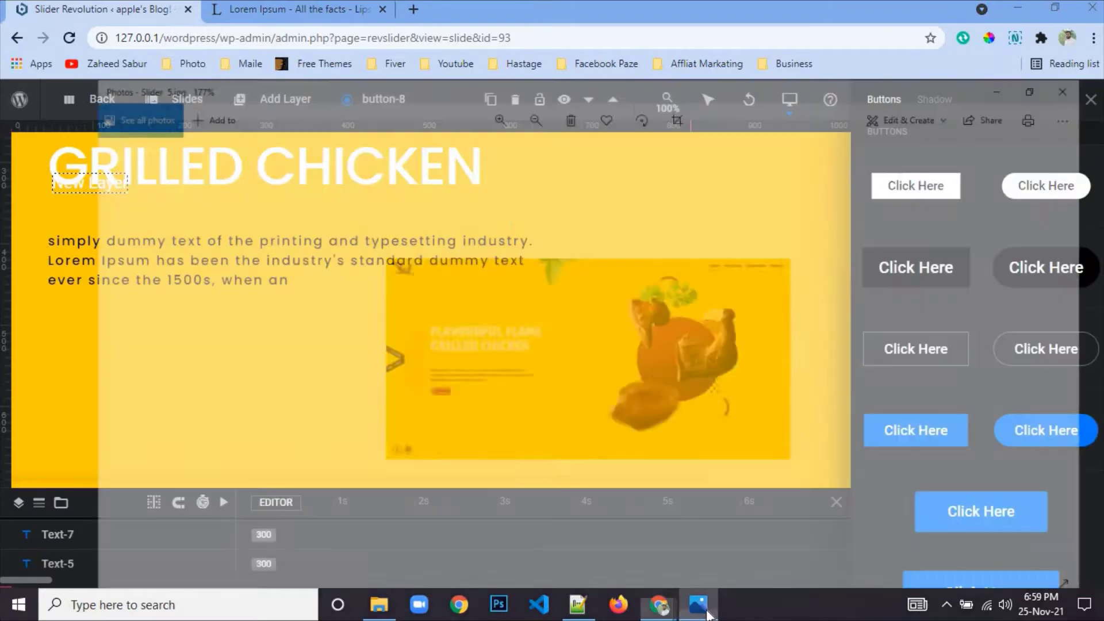
{"action": "left_click", "coordinate": [708, 613]}
{"action": "scroll", "coordinate": [980, 487], "scroll_direction": "down", "scroll_amount": 3}
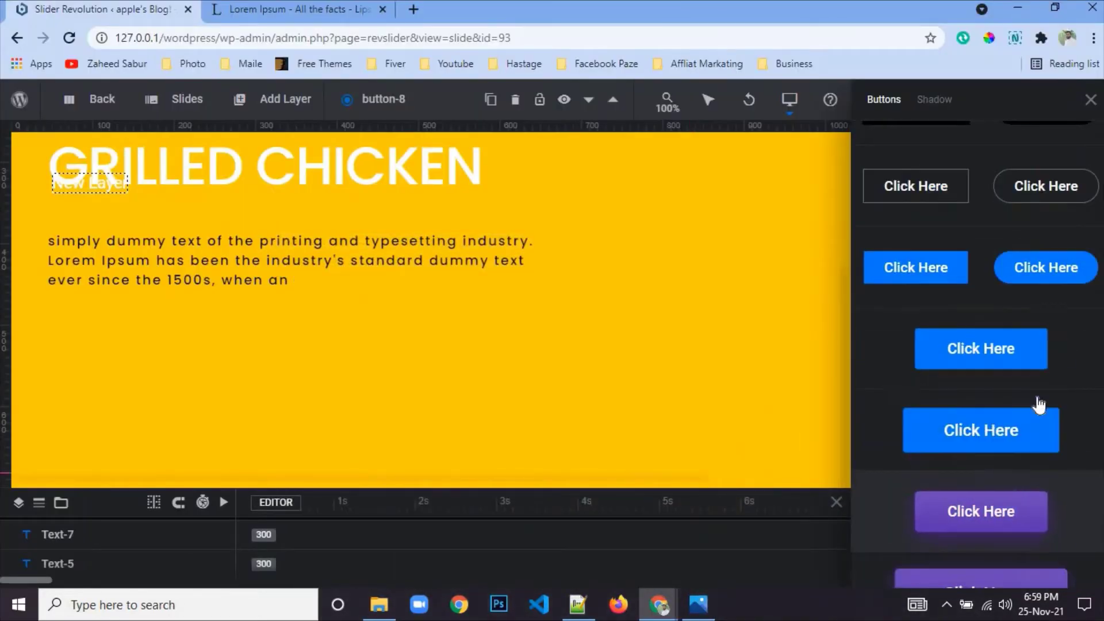
{"action": "left_click", "coordinate": [1049, 278]}
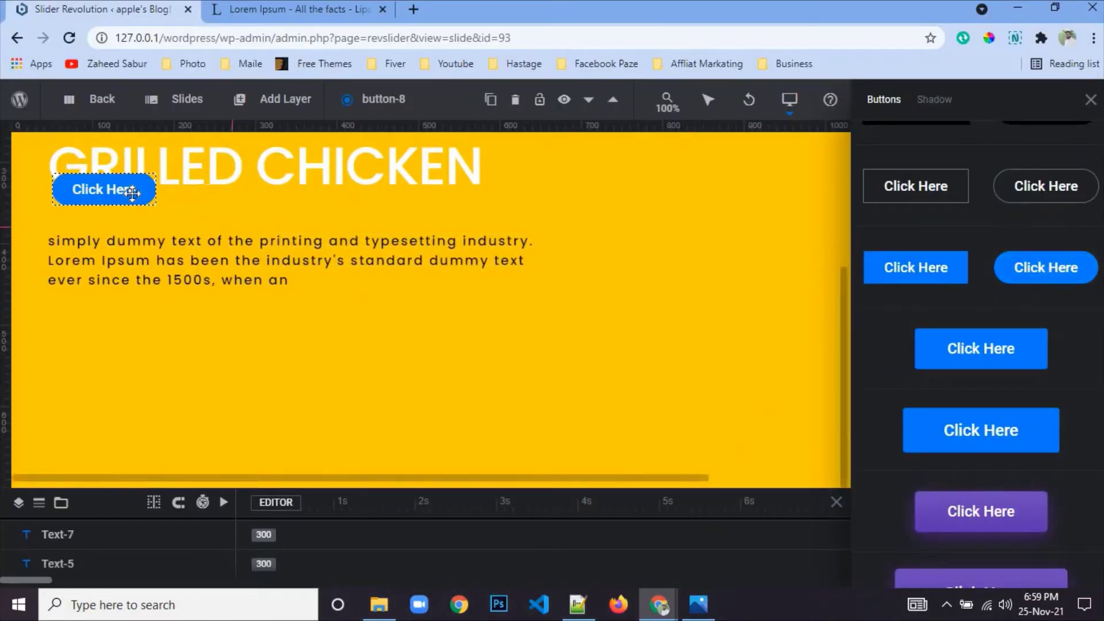
- Place the button below the paragraph at about Y 504 px and set its X position to 45px
{"action": "left_click_drag", "start_coordinate": [134, 190], "coordinate": [145, 361]}
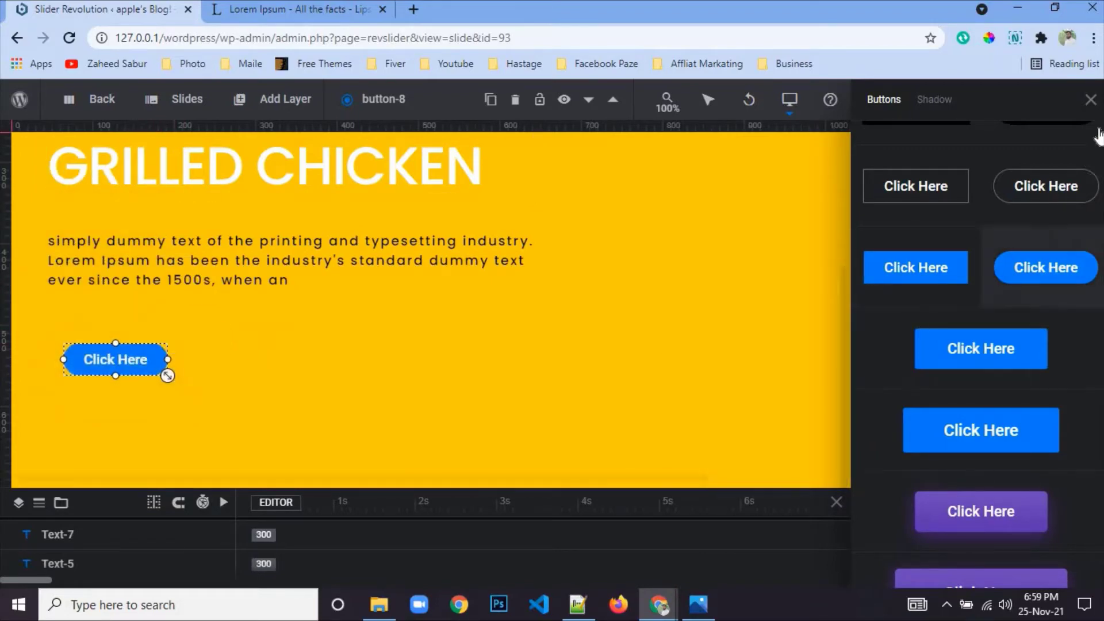
{"action": "left_click", "coordinate": [1091, 100]}
{"action": "left_click", "coordinate": [1009, 199]}
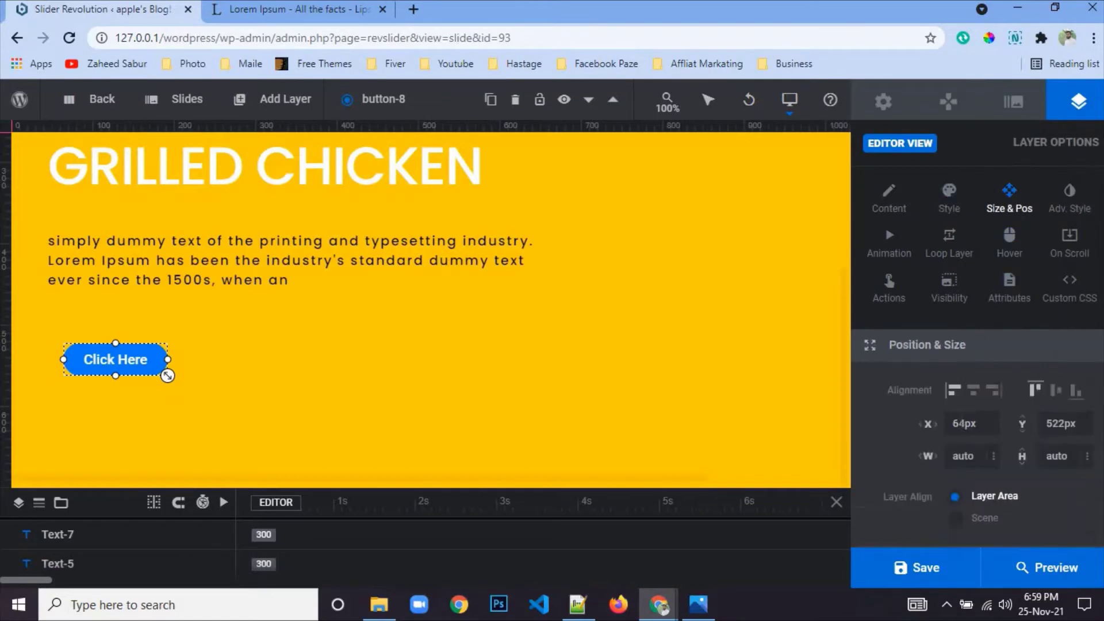
{"action": "double_click", "coordinate": [965, 424]}
{"action": "type", "text": "45px"}
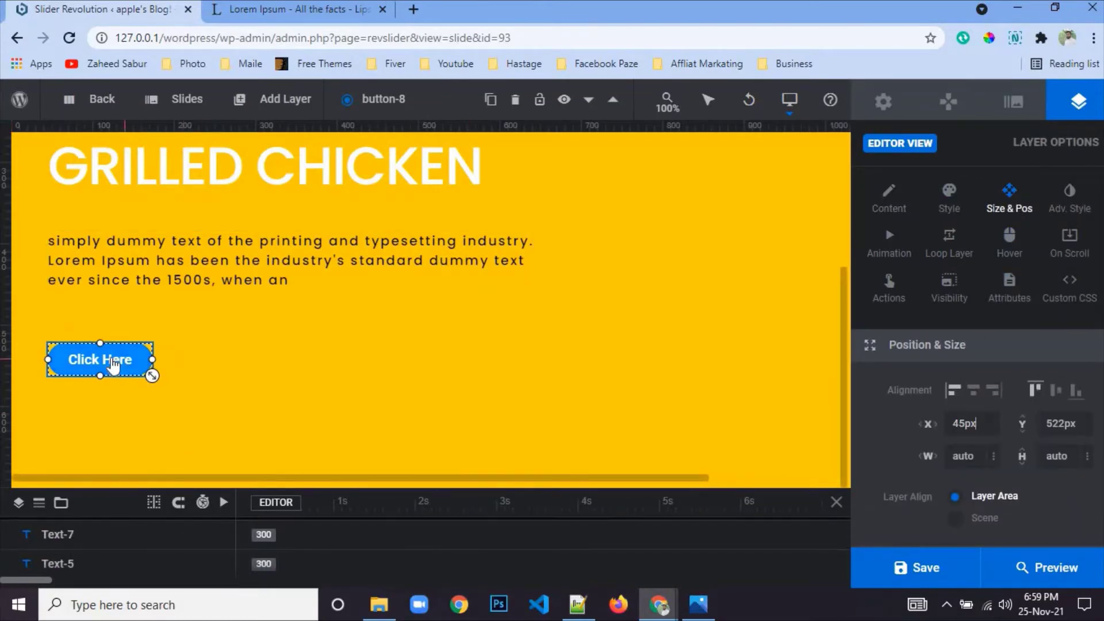
{"action": "left_click_drag", "start_coordinate": [112, 358], "coordinate": [107, 344]}
{"action": "double_click", "coordinate": [965, 423]}
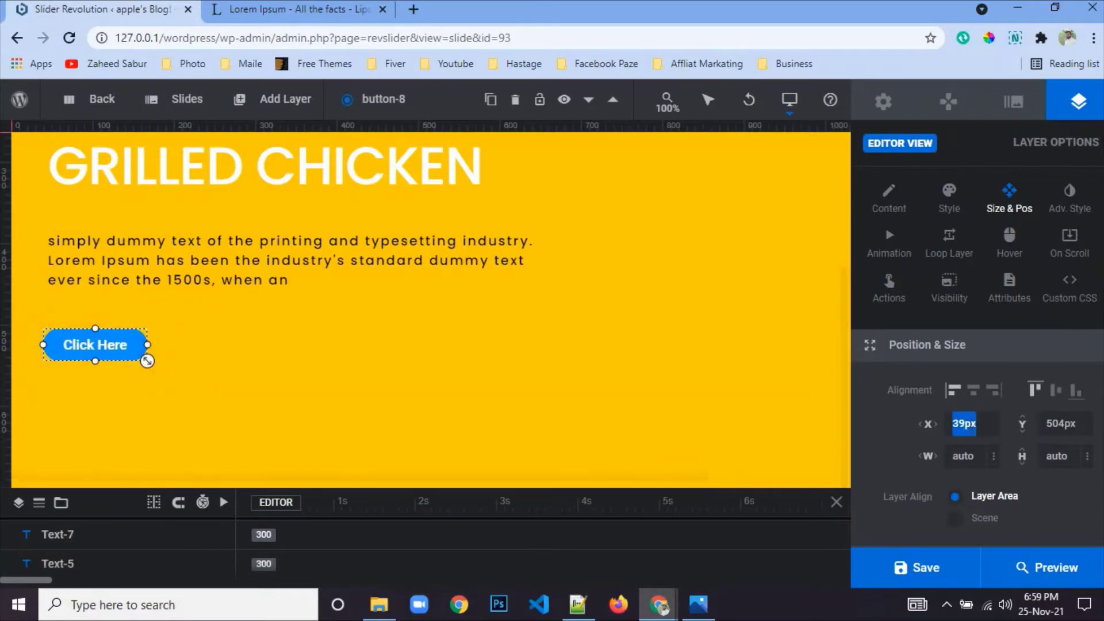
{"action": "type", "text": "45px"}
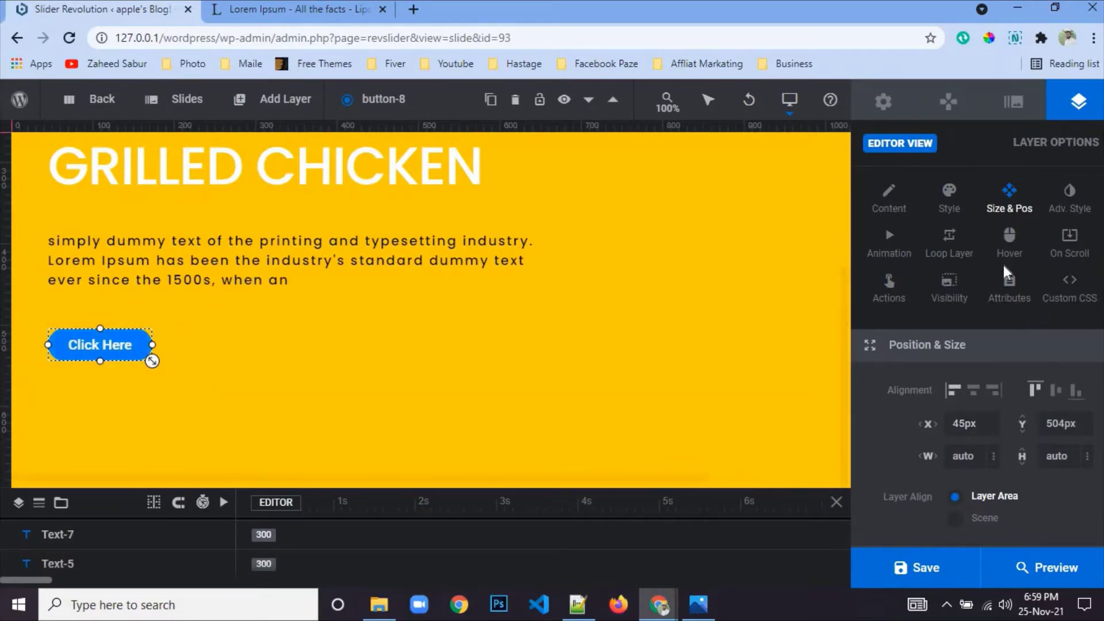
- Set the button's background color to the red-orange preset #ff3a2d
{"action": "left_click", "coordinate": [949, 103]}
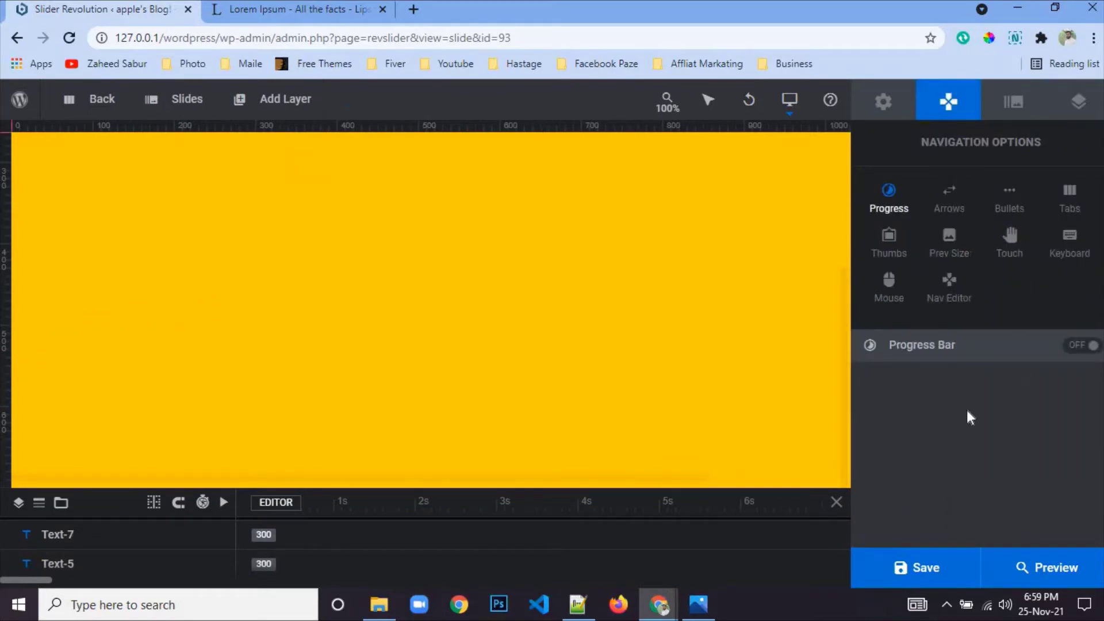
{"action": "left_click", "coordinate": [1085, 114]}
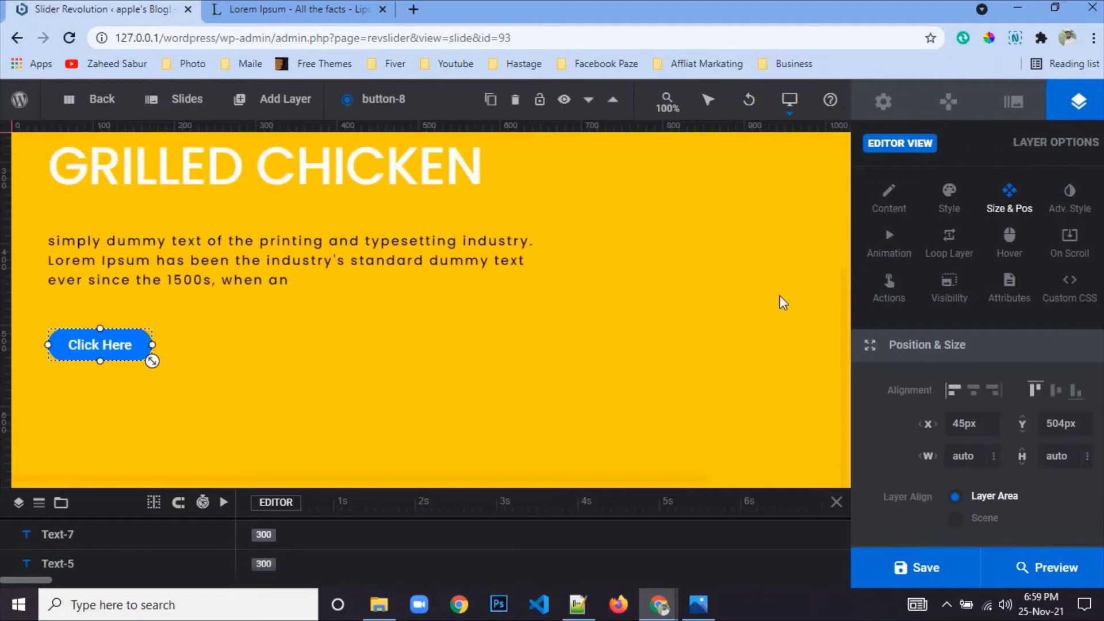
{"action": "left_click", "coordinate": [950, 209]}
{"action": "scroll", "coordinate": [972, 488], "scroll_direction": "down", "scroll_amount": 3}
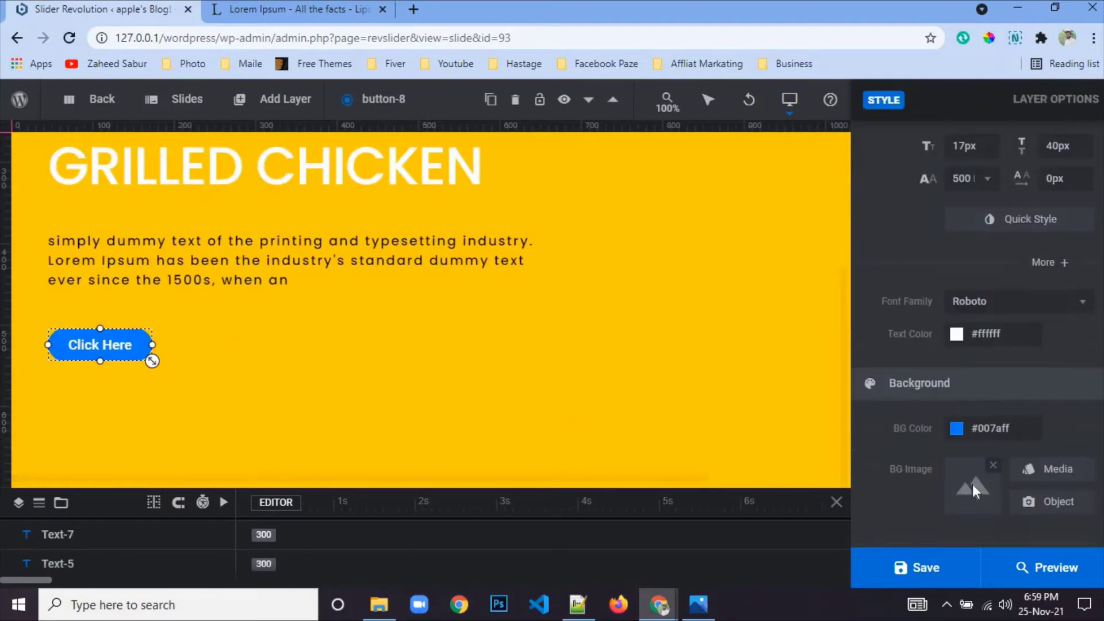
{"action": "left_click", "coordinate": [955, 432]}
{"action": "left_click", "coordinate": [629, 368]}
{"action": "left_click", "coordinate": [779, 452]}
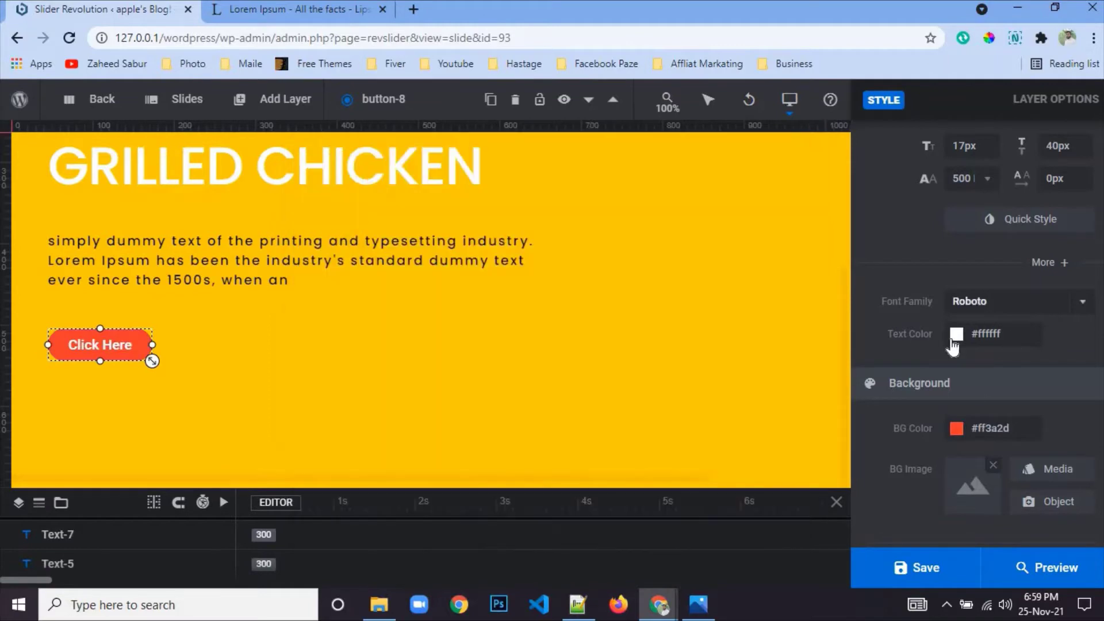
- Set the button's text color to black #000000
{"action": "left_click", "coordinate": [955, 338]}
{"action": "left_click", "coordinate": [603, 374]}
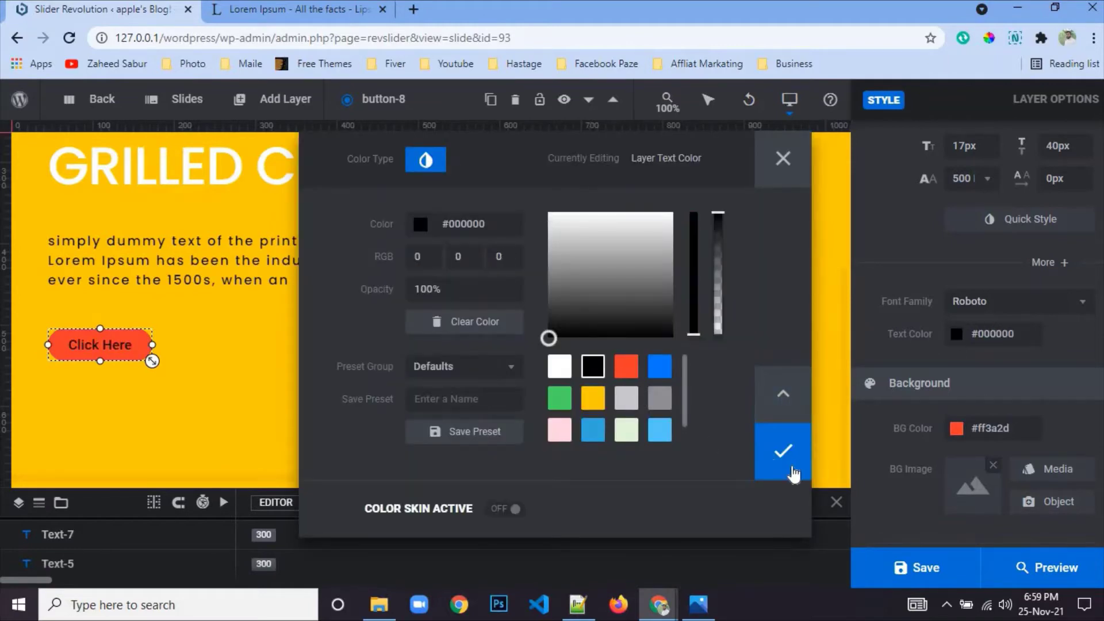
{"action": "left_click", "coordinate": [788, 457]}
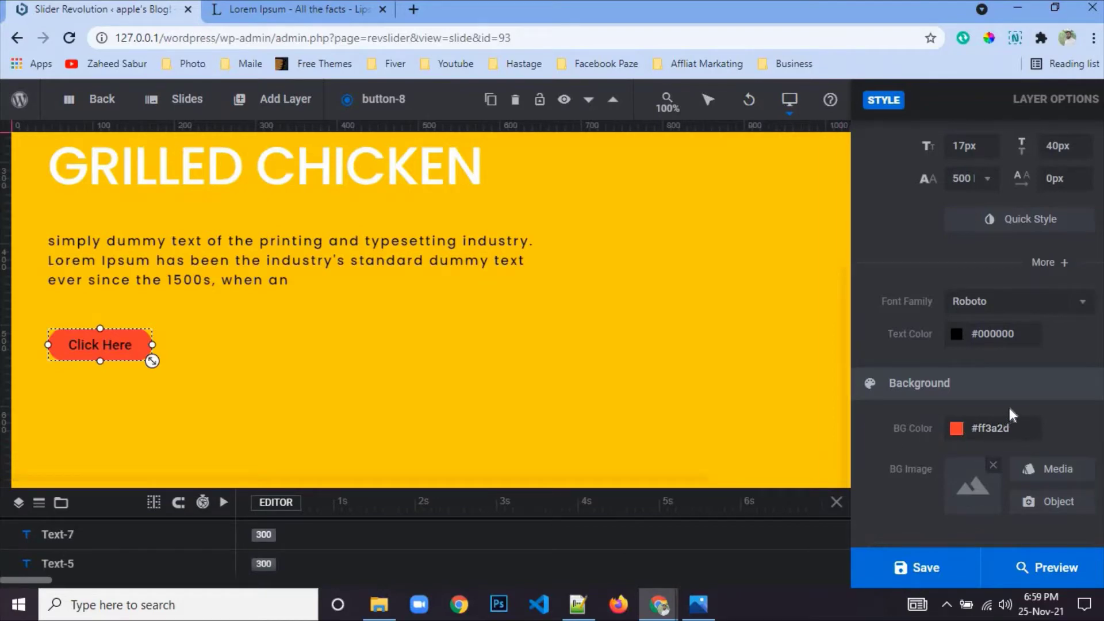
- Insert the fa-caret-right icon after the button text "Click Here", separated by a space, and save the slide
{"action": "left_click", "coordinate": [888, 199]}
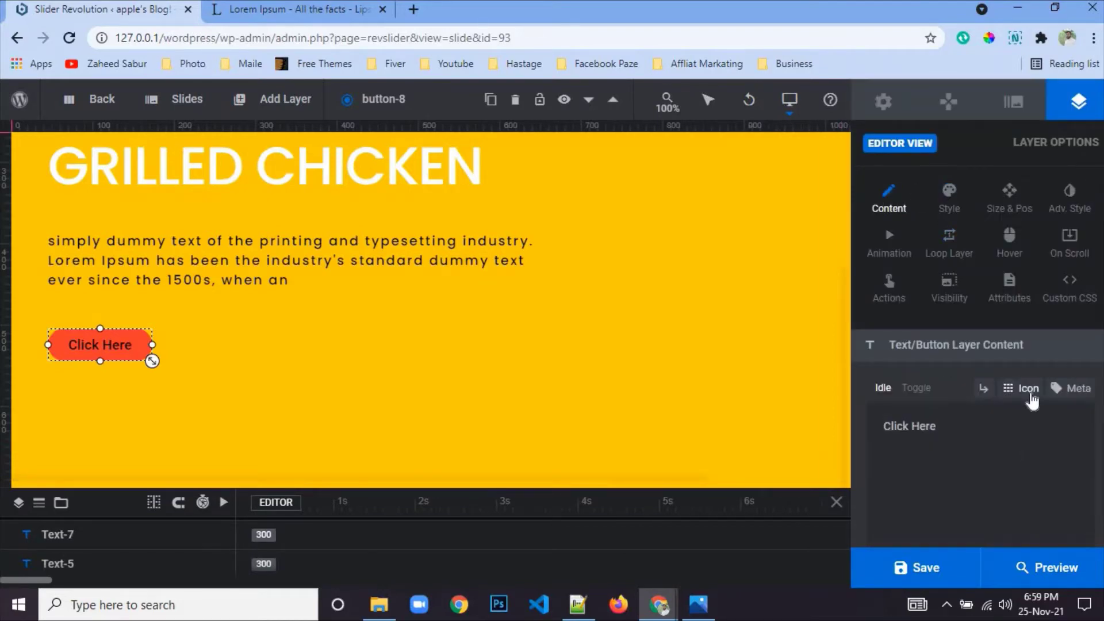
{"action": "left_click", "coordinate": [1029, 389]}
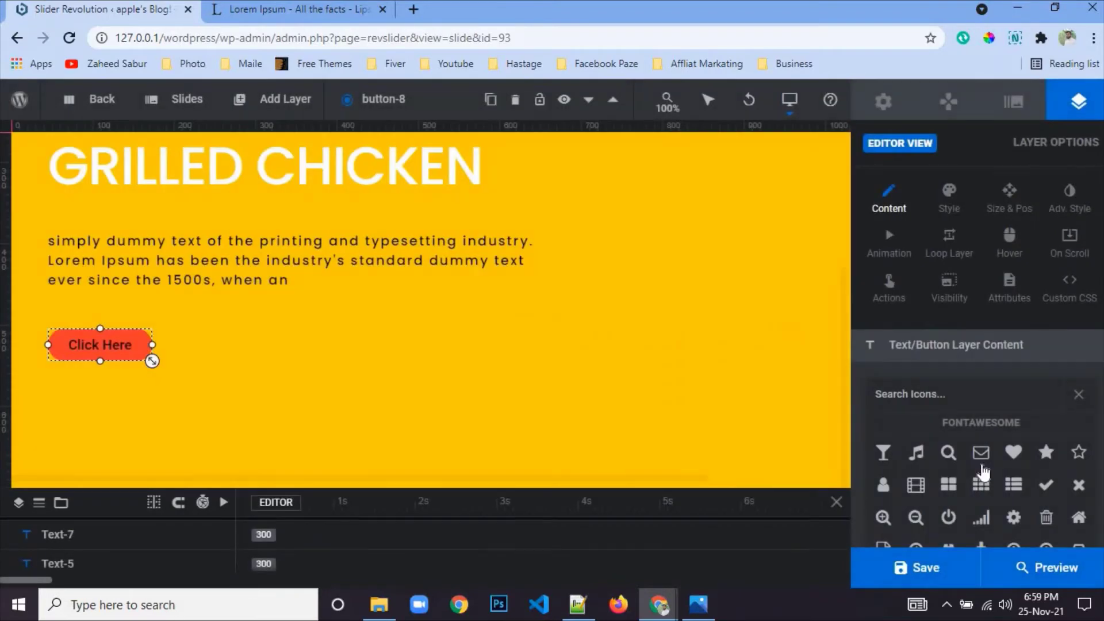
{"action": "scroll", "coordinate": [972, 468], "scroll_direction": "down", "scroll_amount": 10}
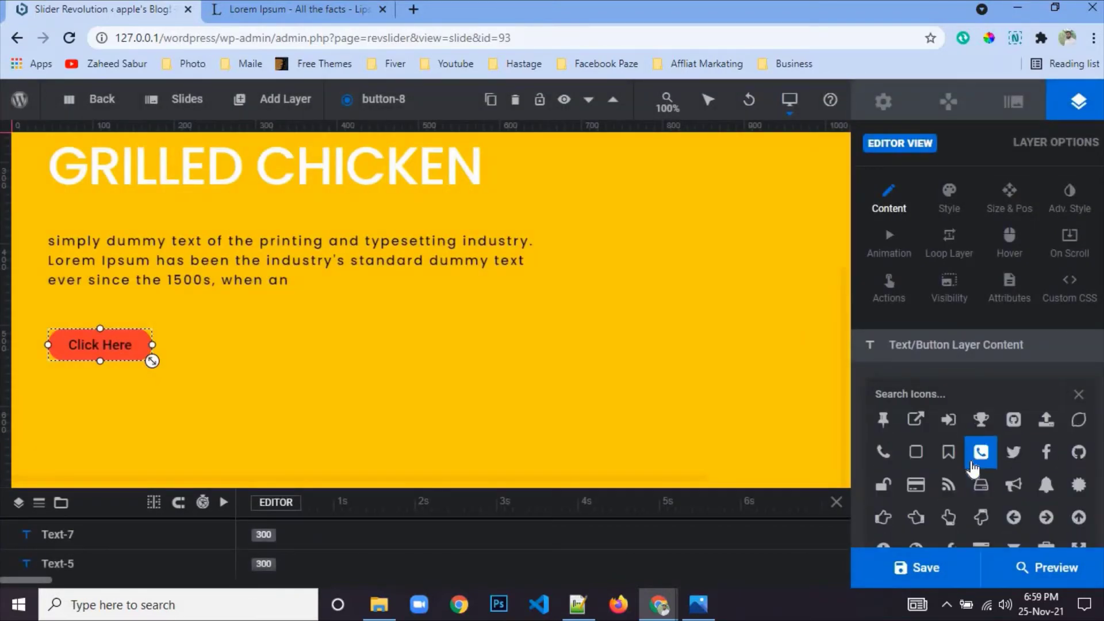
{"action": "left_click", "coordinate": [1014, 436]}
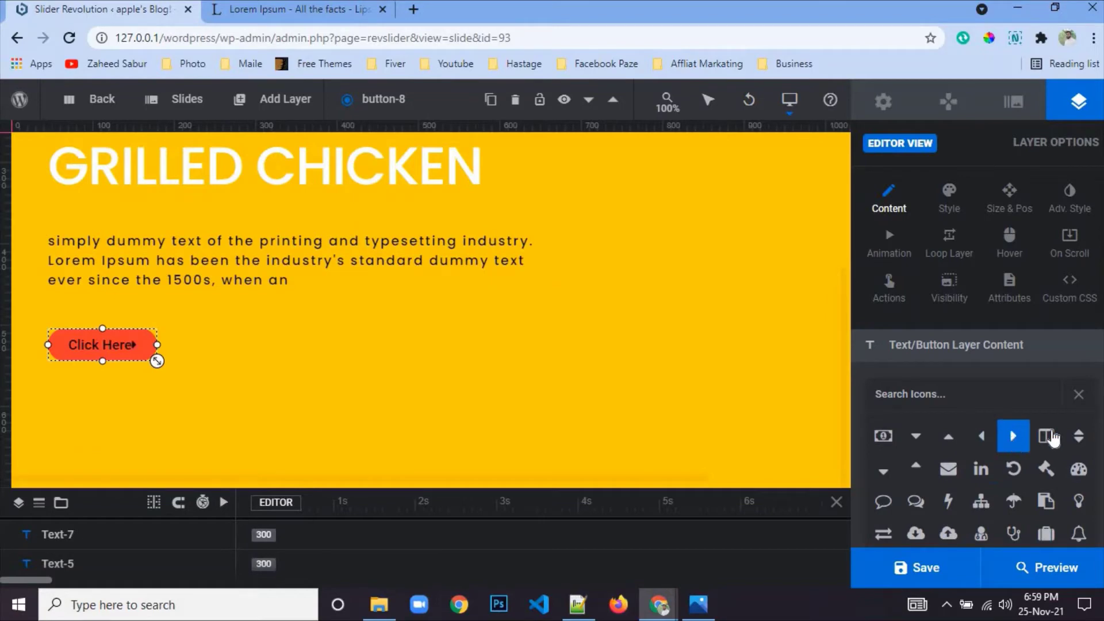
{"action": "left_click", "coordinate": [1078, 396]}
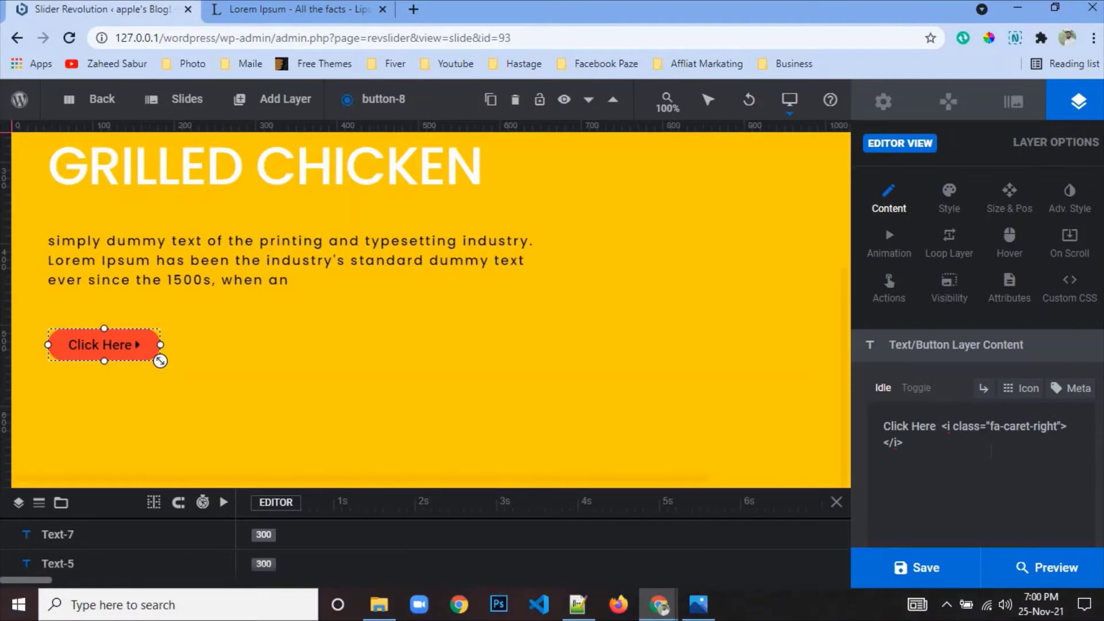
{"action": "left_click", "coordinate": [913, 583]}
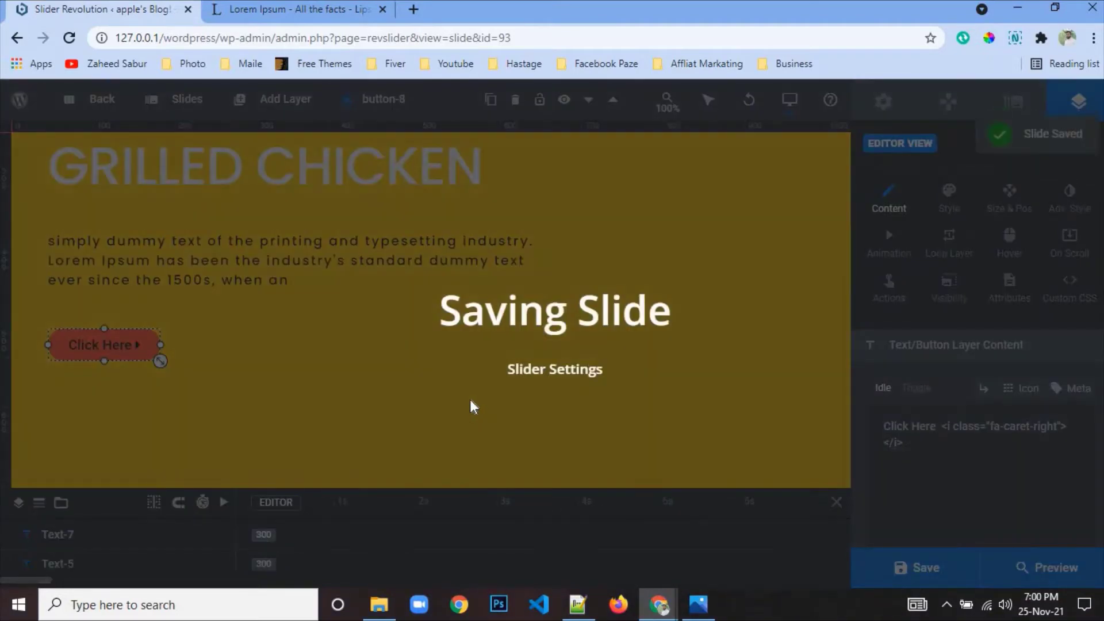
{"action": "scroll", "coordinate": [482, 391], "scroll_direction": "up", "scroll_amount": 3}
{"action": "scroll", "coordinate": [482, 391], "scroll_direction": "down", "scroll_amount": 3}
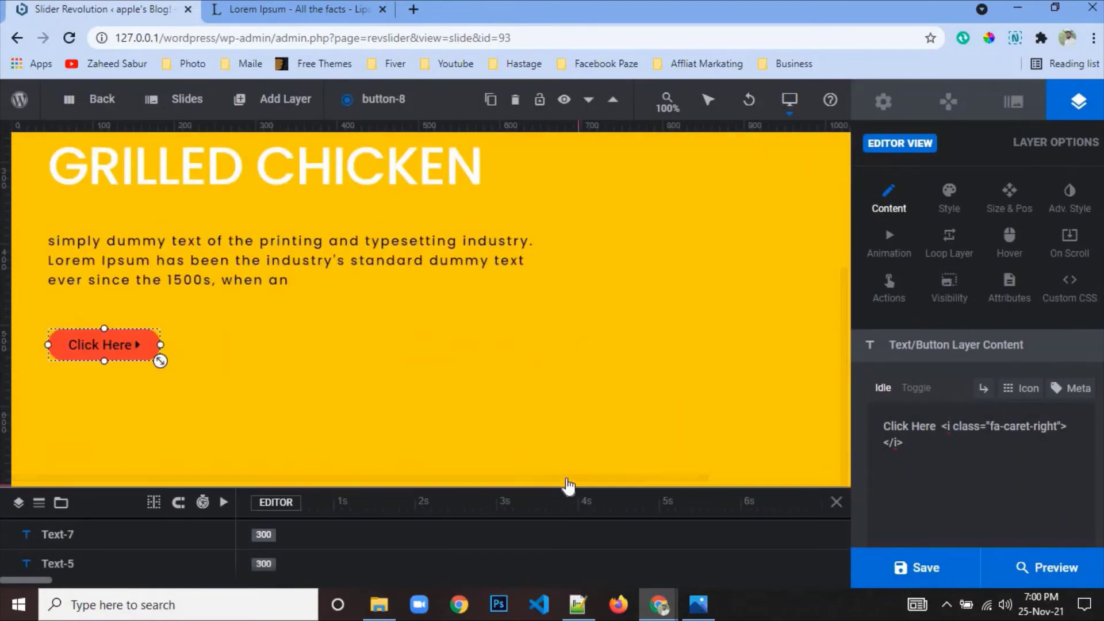
{"action": "left_click_drag", "start_coordinate": [567, 483], "coordinate": [797, 493]}
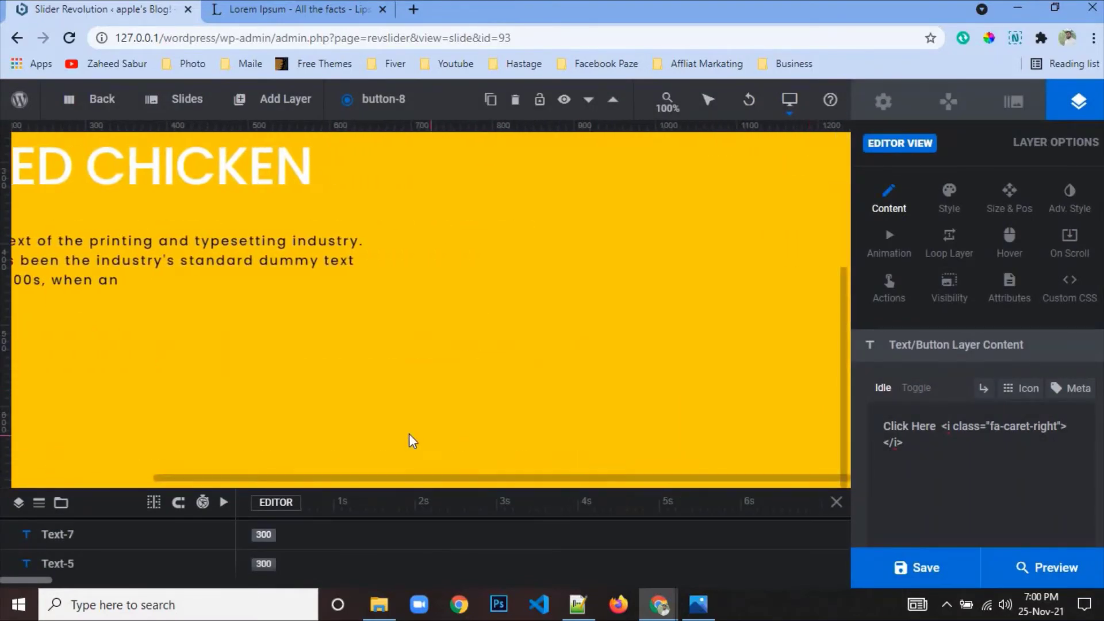
{"action": "scroll", "coordinate": [430, 428], "scroll_direction": "up", "scroll_amount": 3}
{"action": "scroll", "coordinate": [432, 430], "scroll_direction": "down", "scroll_amount": 3}
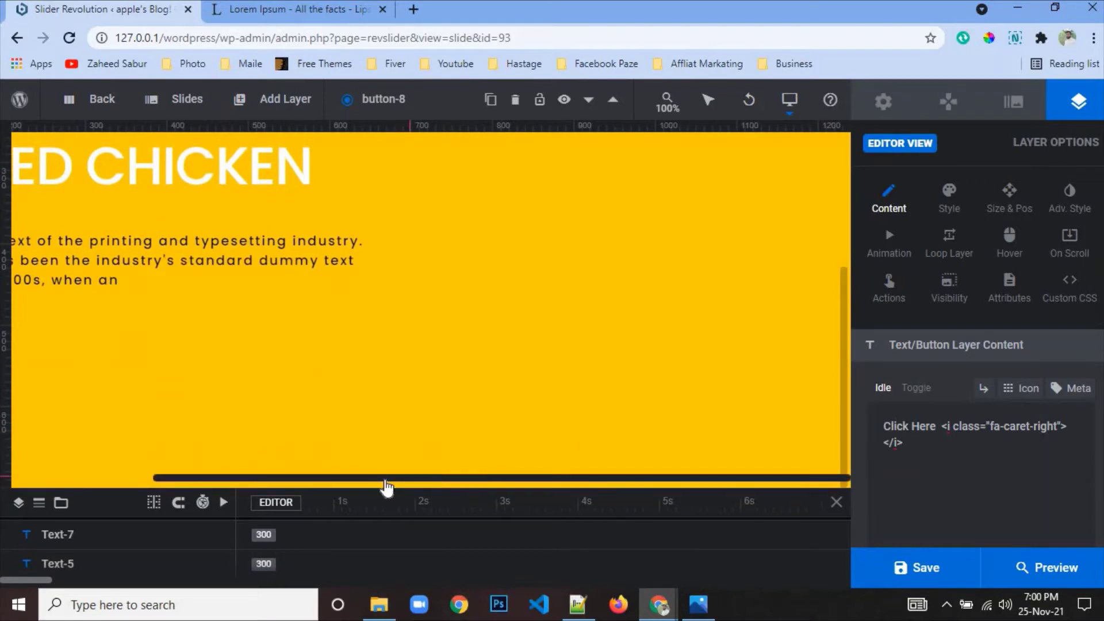
{"action": "left_click_drag", "start_coordinate": [382, 486], "coordinate": [222, 485]}
- Give the "flavourful flame grilled chicken" heading the Short Slide from Bottom in-animation
{"action": "left_click", "coordinate": [301, 184]}
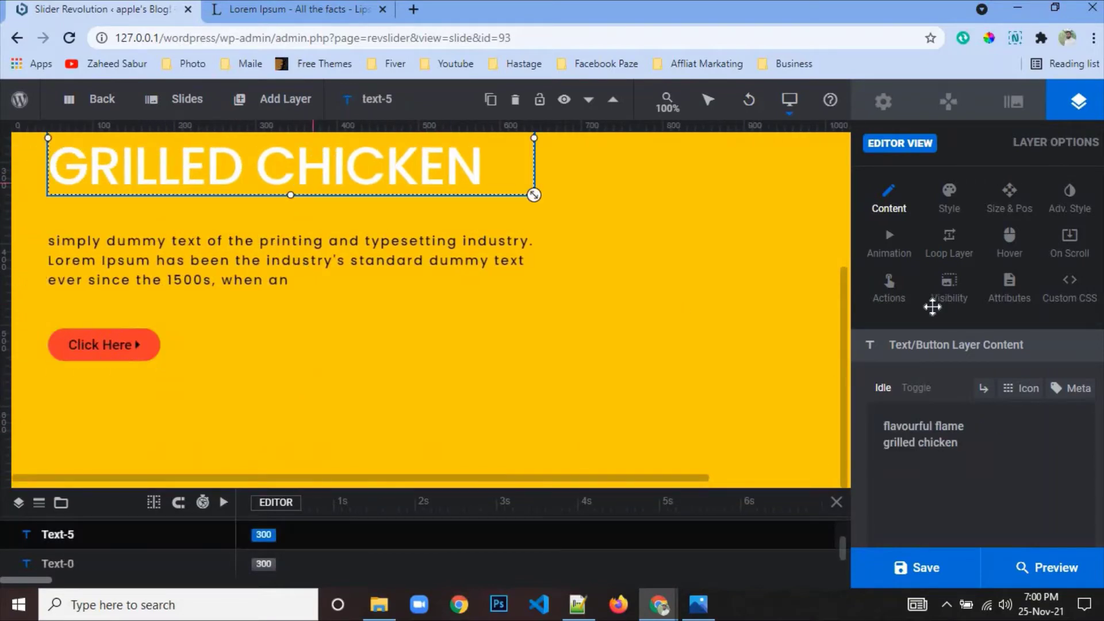
{"action": "left_click", "coordinate": [894, 258]}
{"action": "left_click", "coordinate": [961, 397]}
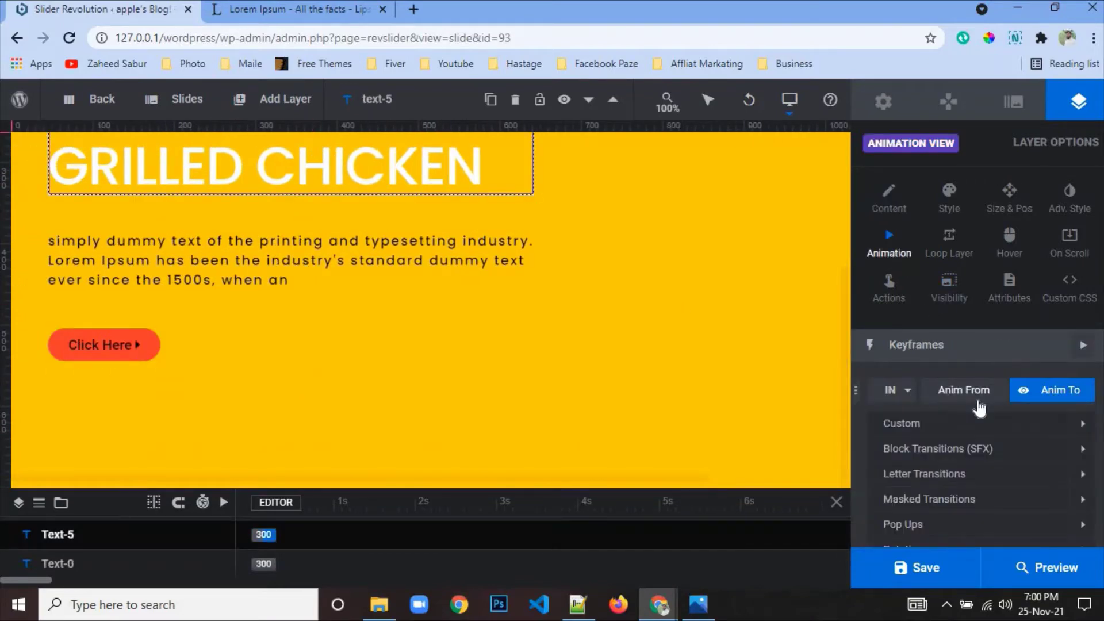
{"action": "left_click", "coordinate": [947, 388]}
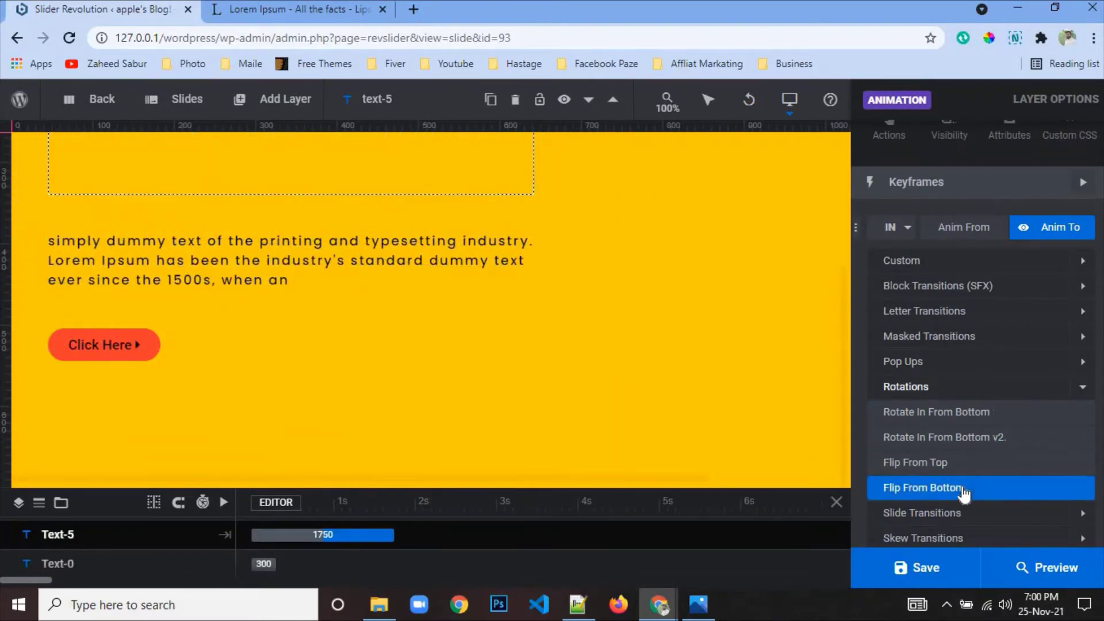
{"action": "scroll", "coordinate": [964, 477], "scroll_direction": "down", "scroll_amount": 2}
{"action": "left_click", "coordinate": [963, 441]}
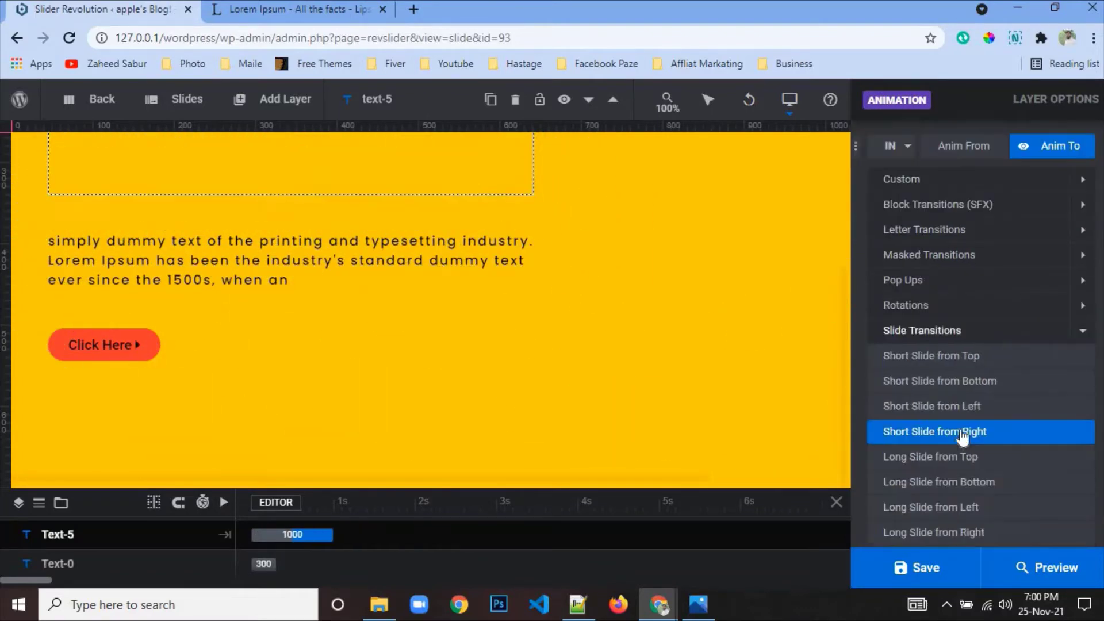
{"action": "left_click", "coordinate": [964, 391]}
- Give the paragraph text layer the Short Slide from Bottom in-animation
{"action": "left_click", "coordinate": [314, 270]}
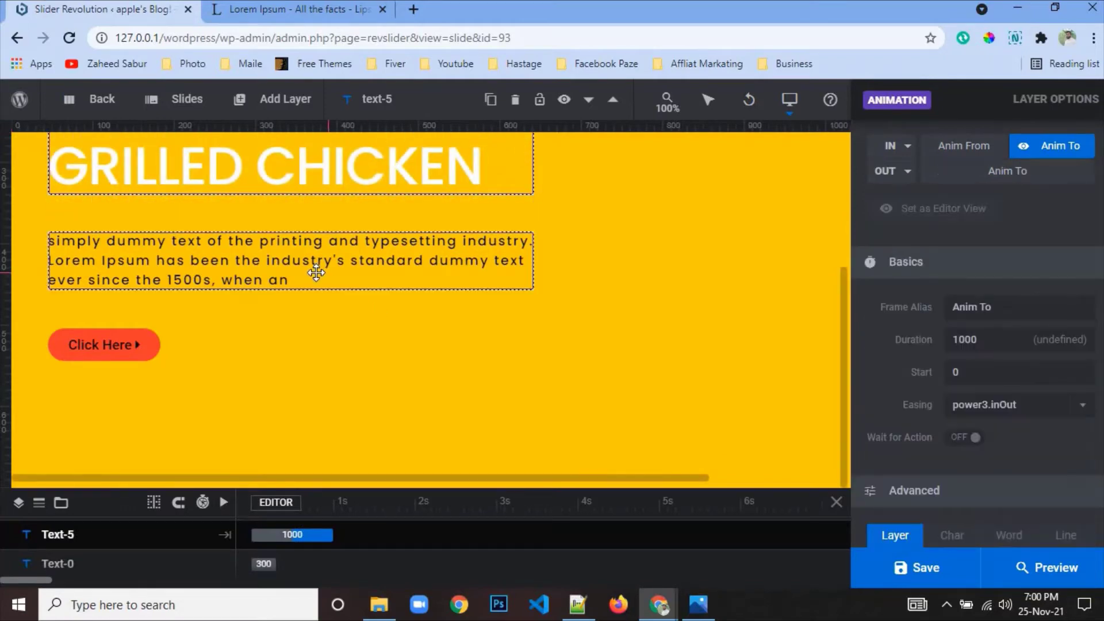
{"action": "left_click", "coordinate": [898, 147]}
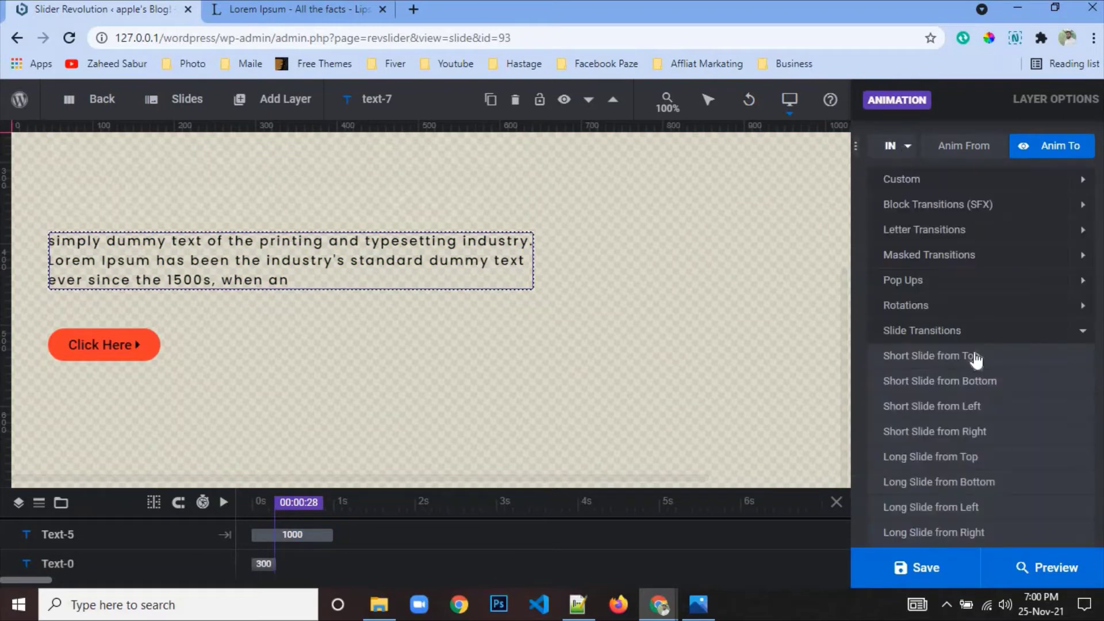
{"action": "left_click", "coordinate": [983, 384]}
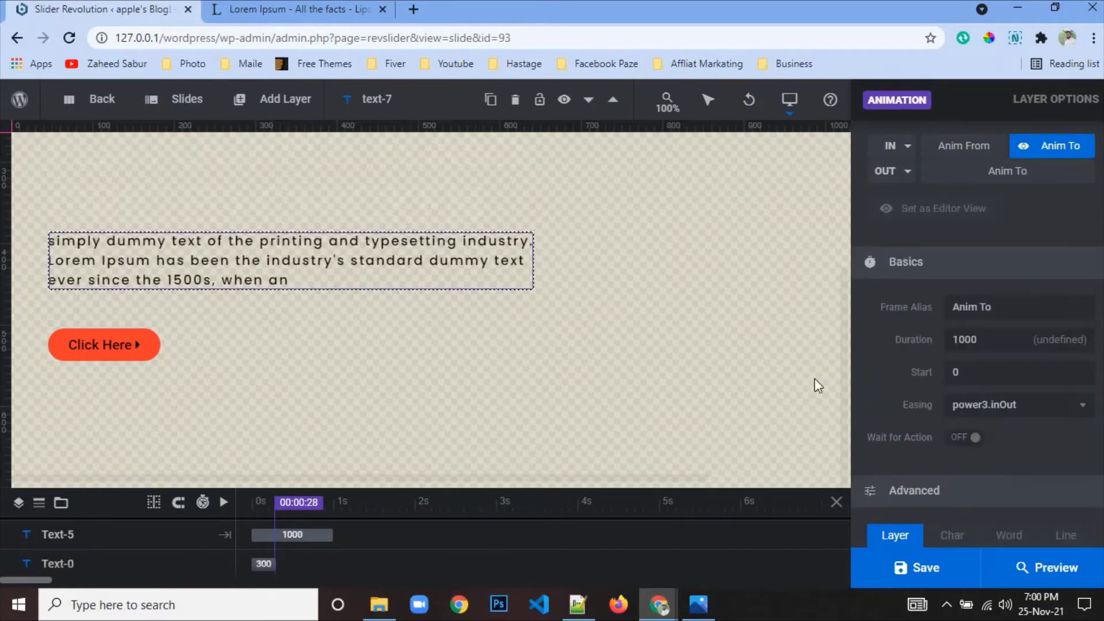
- Give the "Click Here" button the Short Slide from Bottom in-animation
{"action": "left_click", "coordinate": [118, 356]}
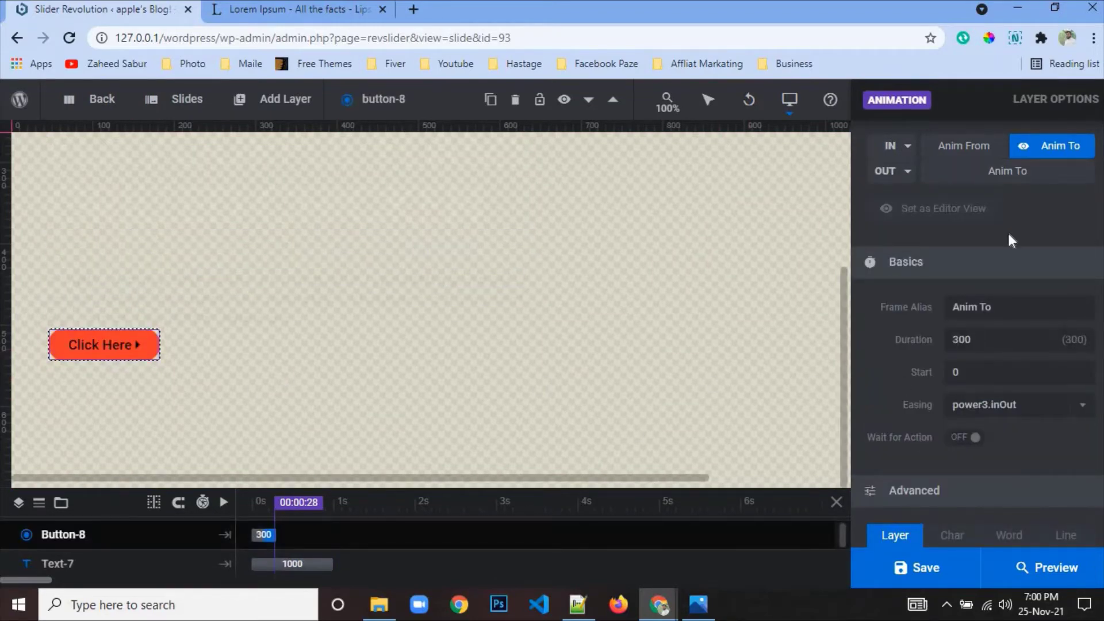
{"action": "left_click", "coordinate": [905, 148]}
{"action": "left_click", "coordinate": [974, 383]}
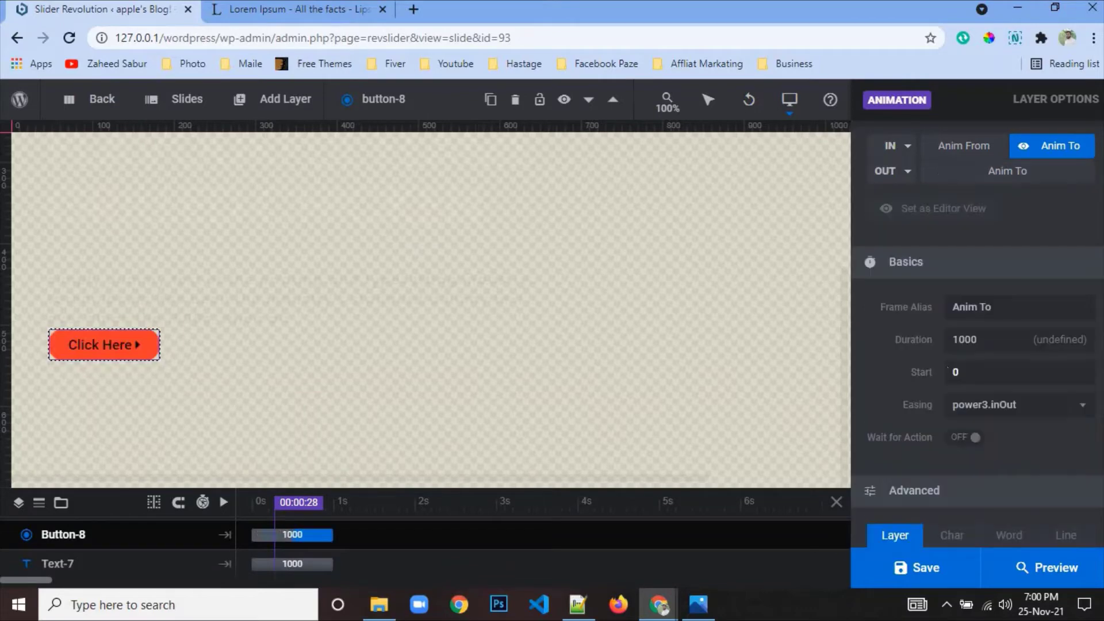
- Examine the button's out-animation presets, including the Skew, Simple, Random, and Bounce and Hide transitions
{"action": "scroll", "coordinate": [931, 353], "scroll_direction": "up", "scroll_amount": 3}
{"action": "left_click", "coordinate": [907, 342]}
{"action": "scroll", "coordinate": [945, 382], "scroll_direction": "down", "scroll_amount": 3}
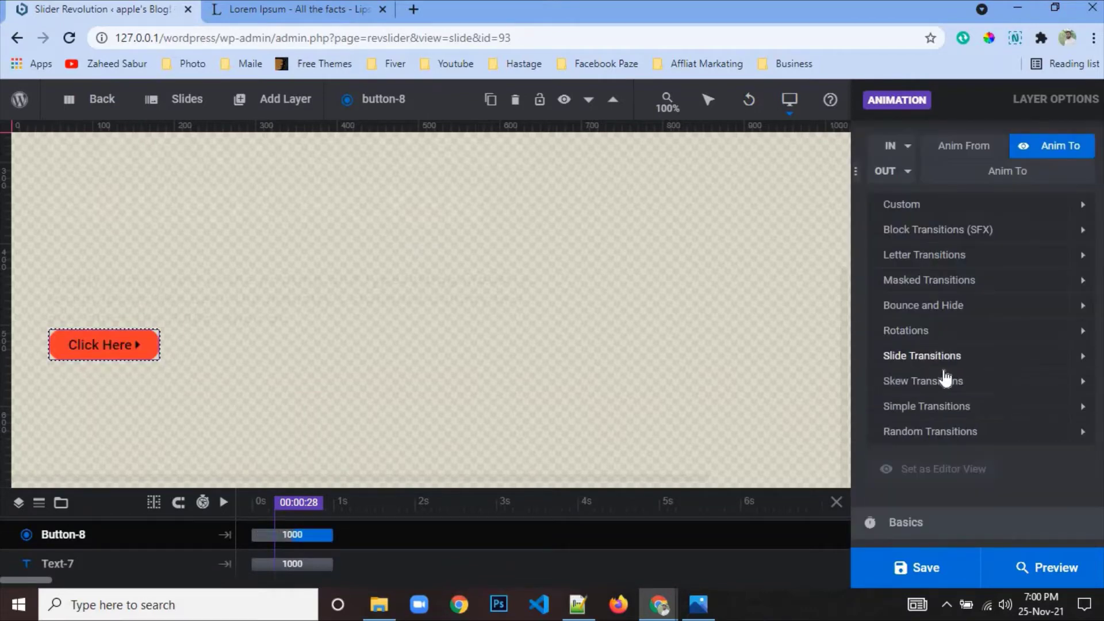
{"action": "mouse_move", "coordinate": [945, 383]}
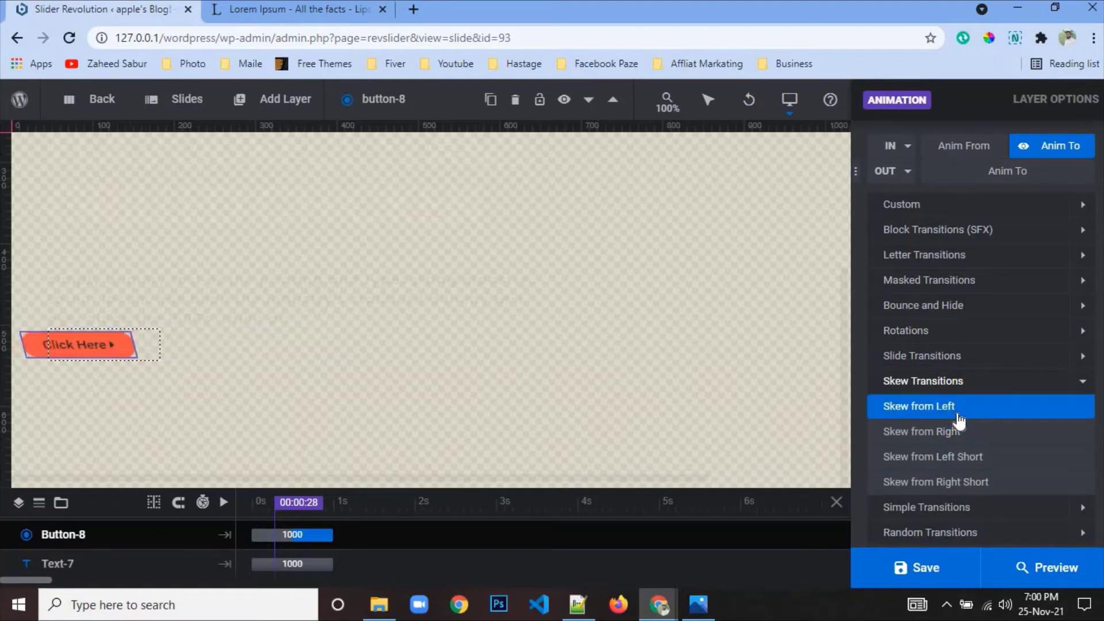
{"action": "mouse_move", "coordinate": [903, 508]}
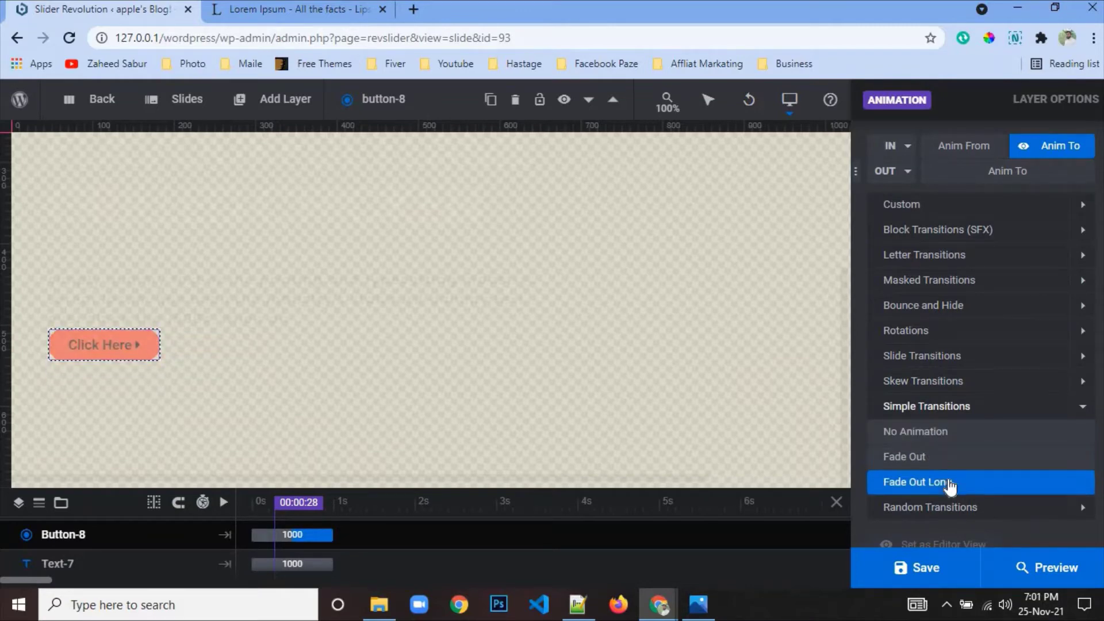
{"action": "left_click", "coordinate": [946, 509]}
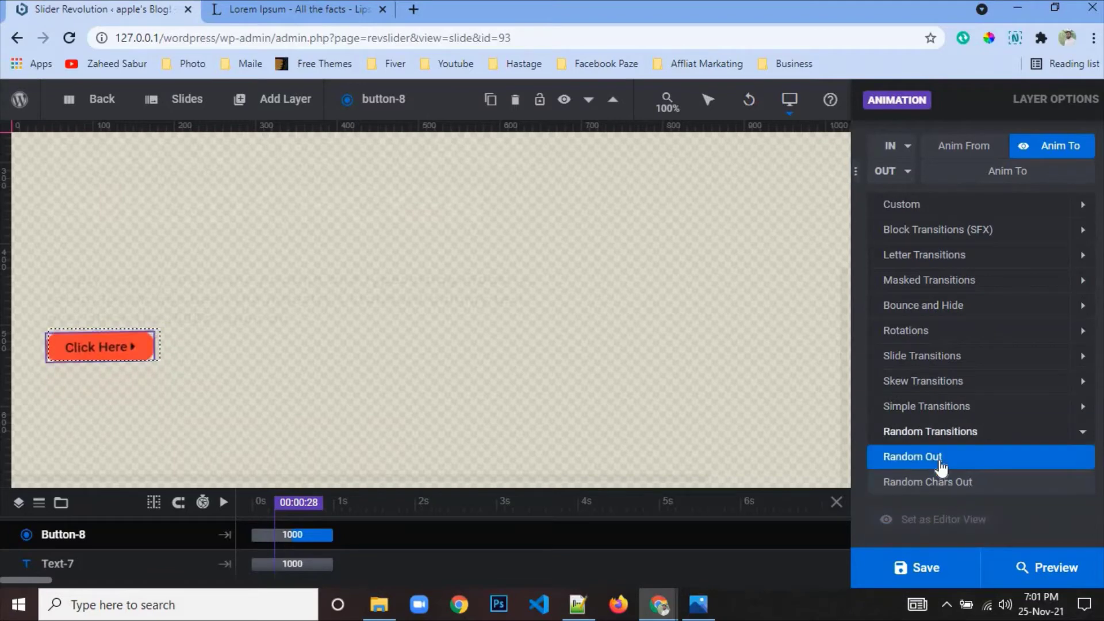
{"action": "scroll", "coordinate": [943, 478], "scroll_direction": "up", "scroll_amount": 1}
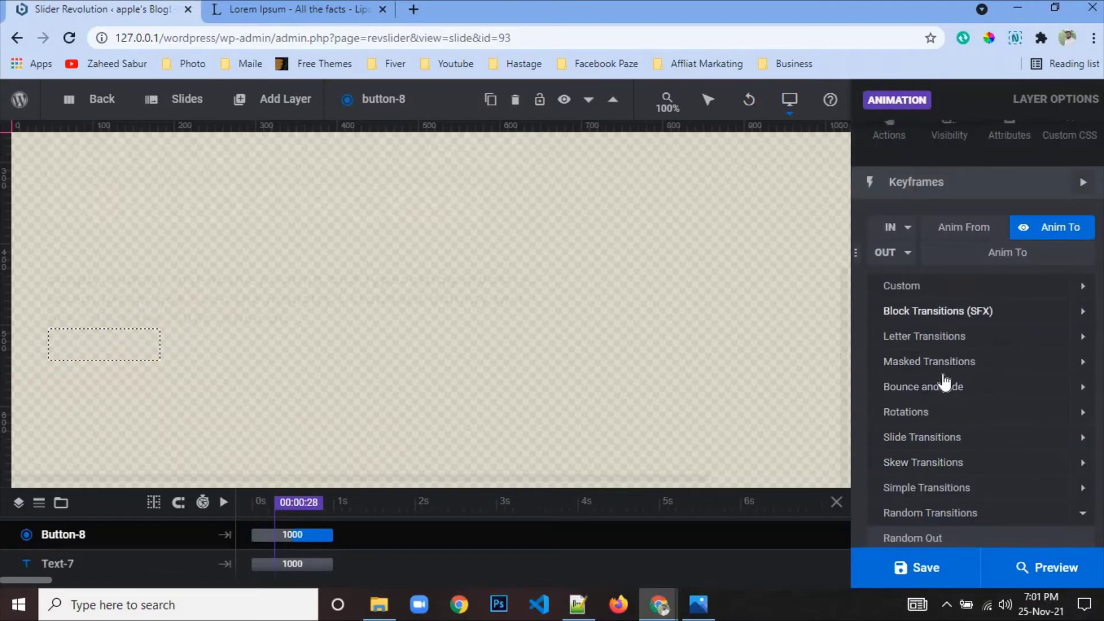
{"action": "left_click", "coordinate": [944, 390]}
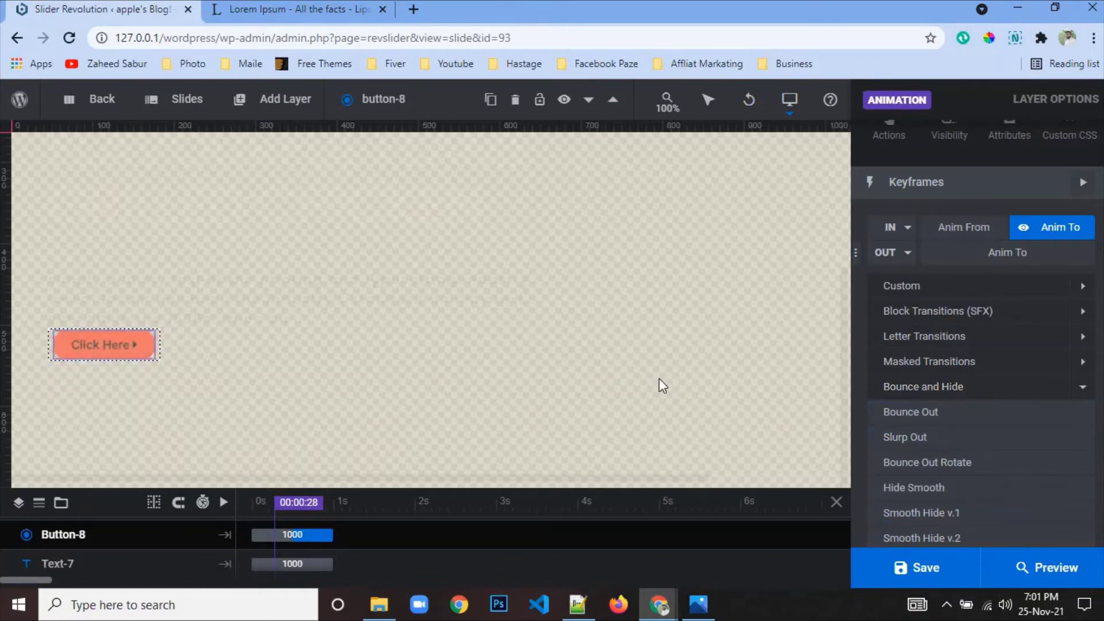
- Add a new image layer to the slide for the food picture beside the heading and paragraph
{"action": "scroll", "coordinate": [662, 371], "scroll_direction": "up", "scroll_amount": 3}
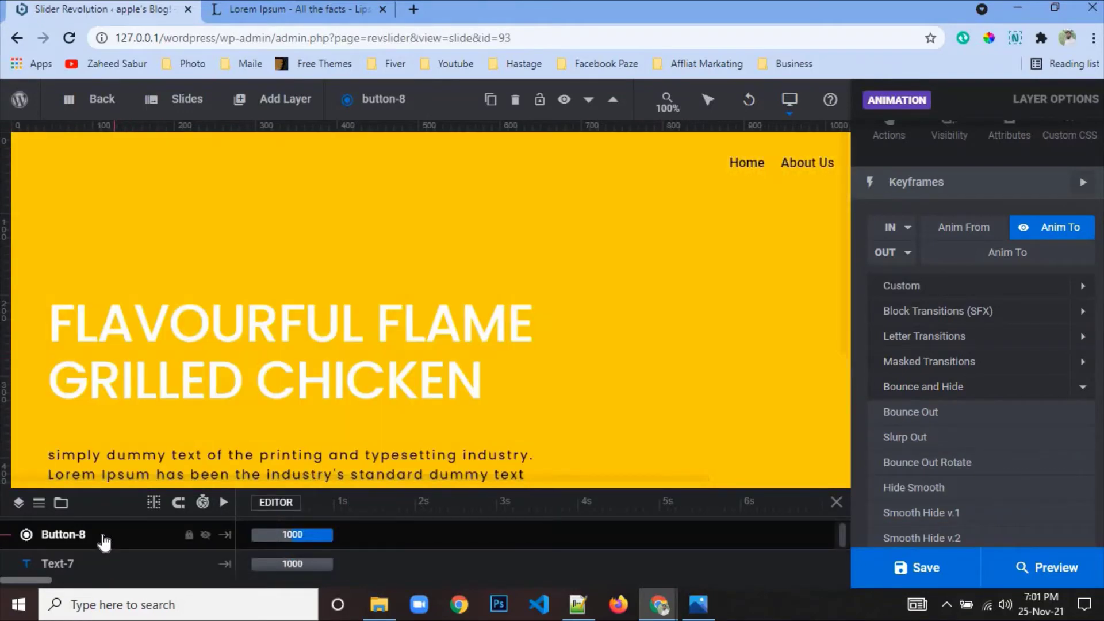
{"action": "scroll", "coordinate": [270, 354], "scroll_direction": "down", "scroll_amount": 3}
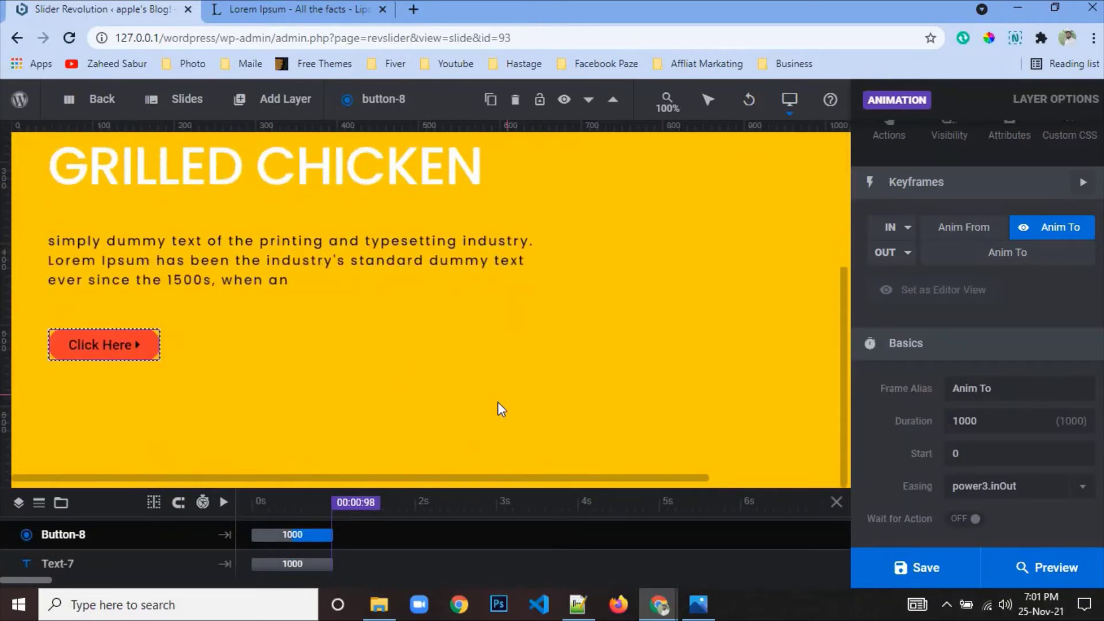
{"action": "left_click_drag", "start_coordinate": [503, 481], "coordinate": [656, 481]}
{"action": "scroll", "coordinate": [554, 407], "scroll_direction": "up", "scroll_amount": 3}
{"action": "scroll", "coordinate": [546, 396], "scroll_direction": "down", "scroll_amount": 2}
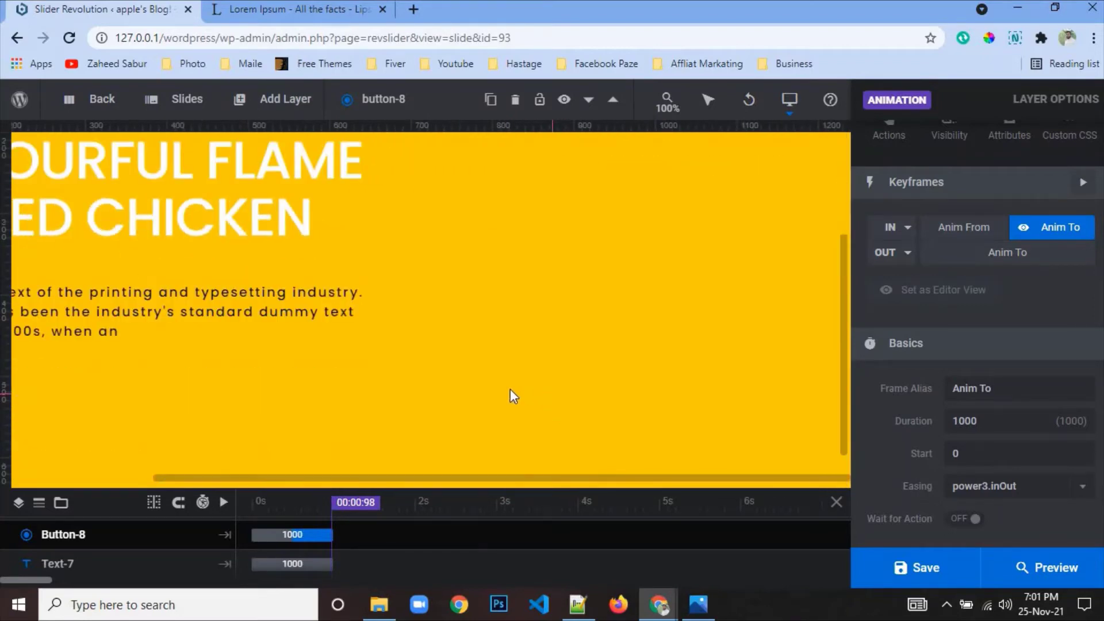
{"action": "mouse_move", "coordinate": [178, 102]}
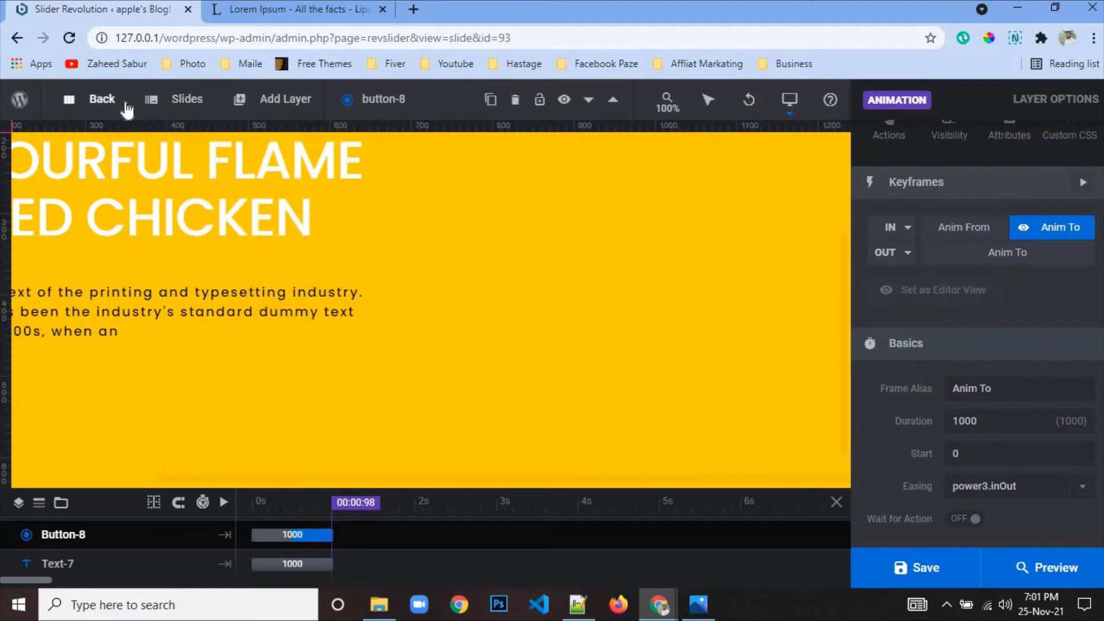
{"action": "mouse_move", "coordinate": [222, 107]}
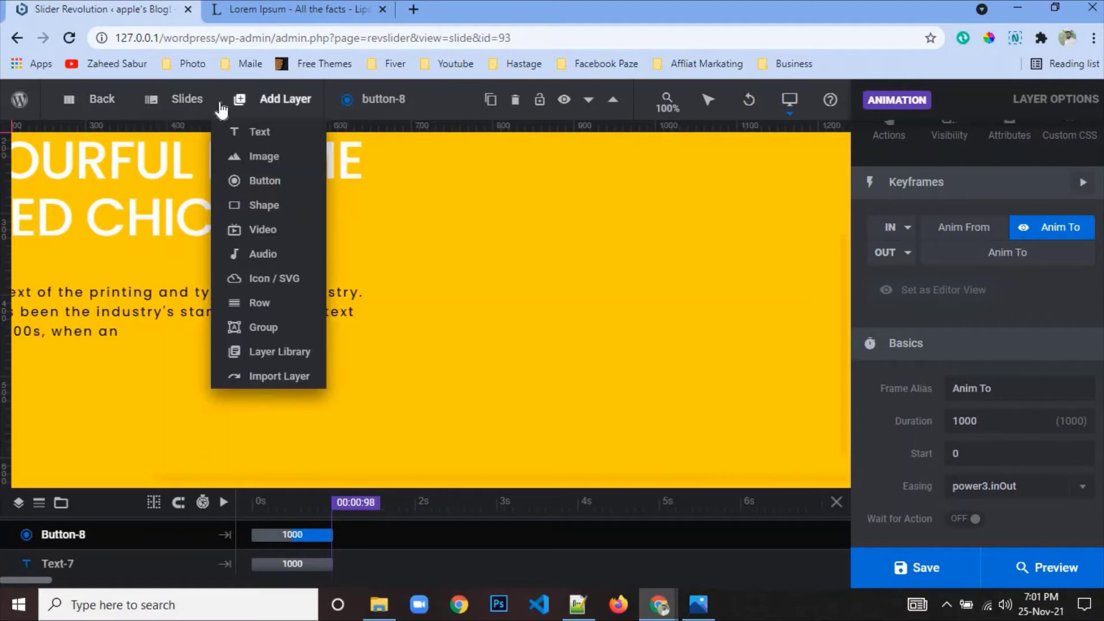
{"action": "left_click", "coordinate": [266, 157]}
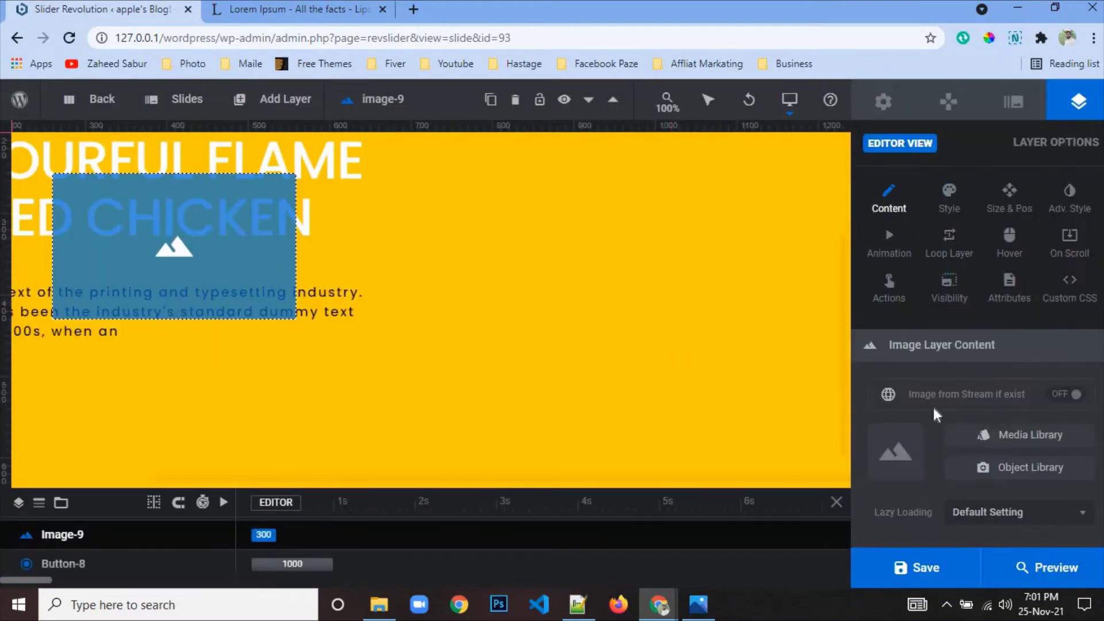
- Upload pexels-ivan-babydov-7788311-removebg-preview.png and pexels-sangeet-rao-10292080-removebg-preview.png from Downloads, and insert the grilled-chicken plate picture into the image layer
{"action": "left_click", "coordinate": [1044, 443]}
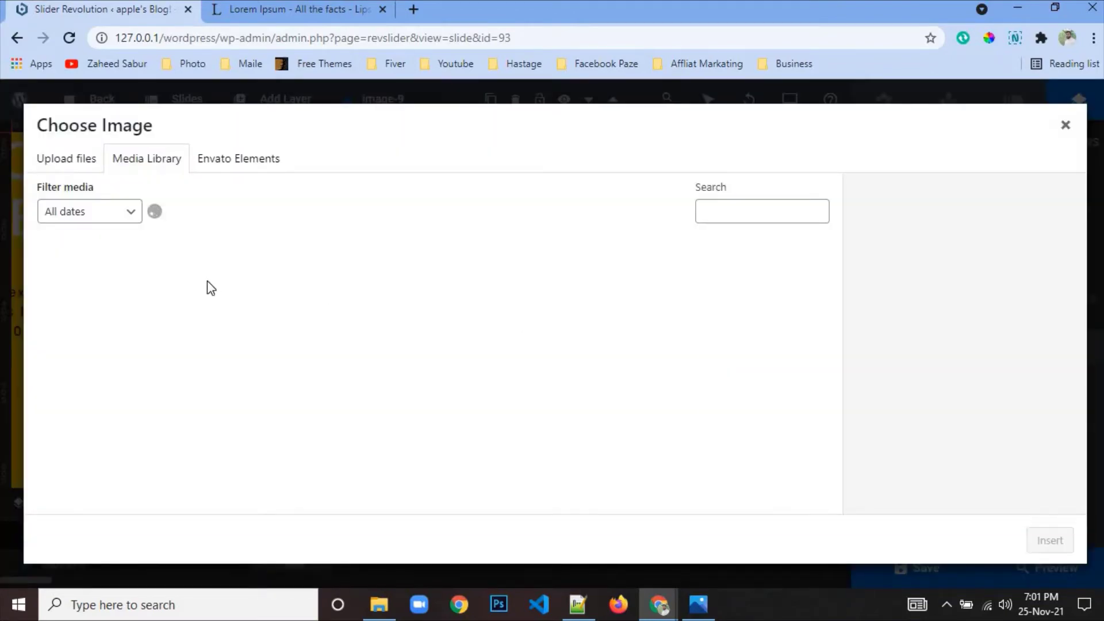
{"action": "left_click", "coordinate": [84, 161]}
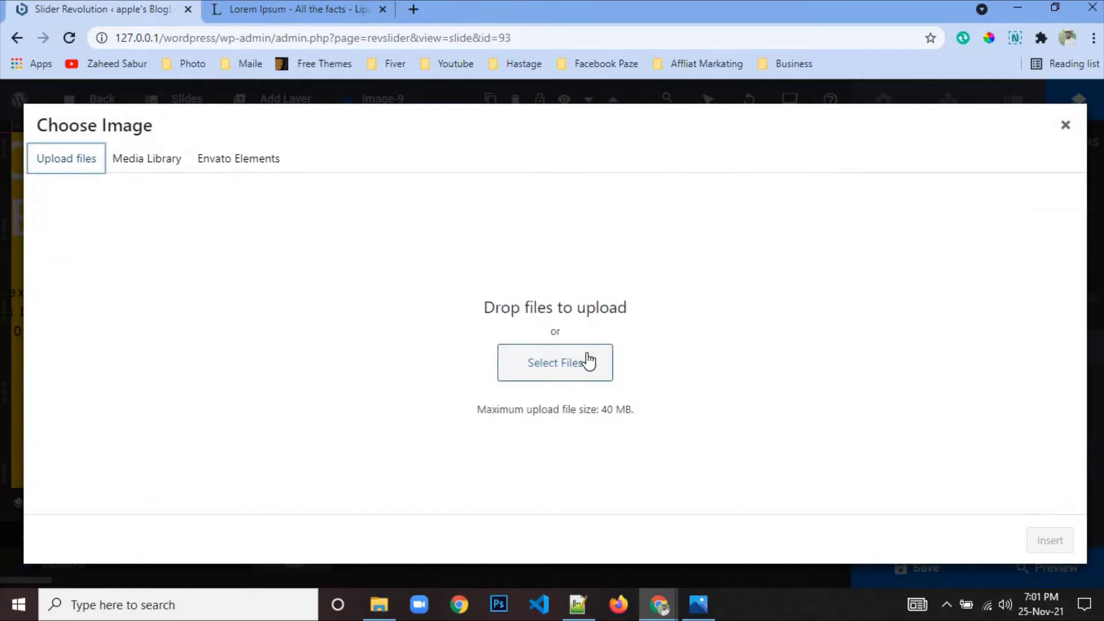
{"action": "left_click", "coordinate": [588, 361]}
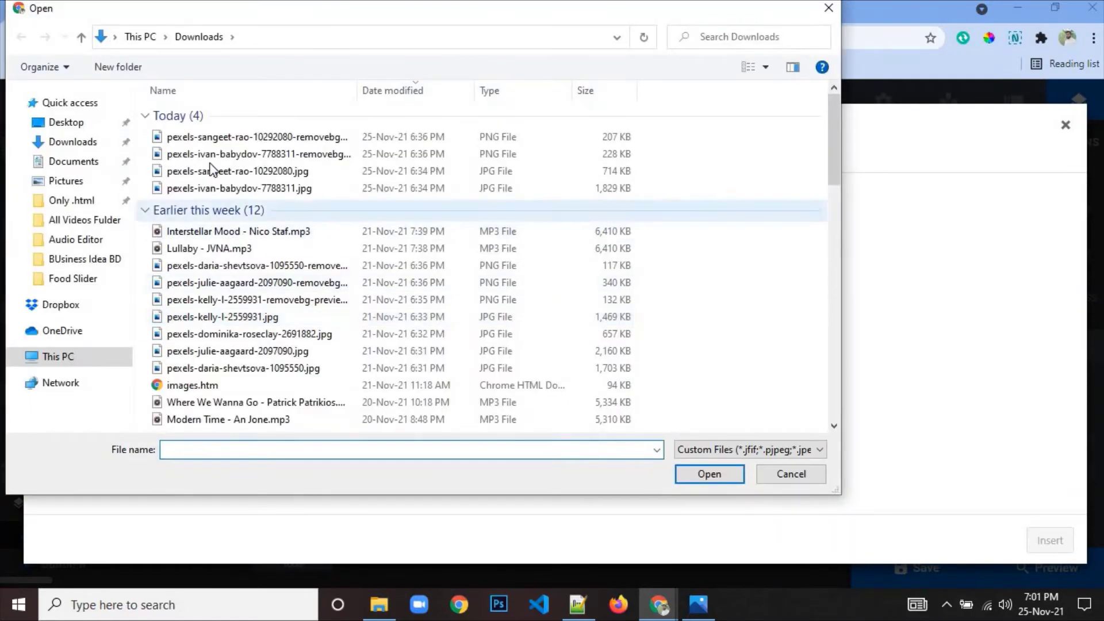
{"action": "left_click", "coordinate": [230, 137]}
{"action": "left_click", "coordinate": [241, 154], "text": "ctrl"}
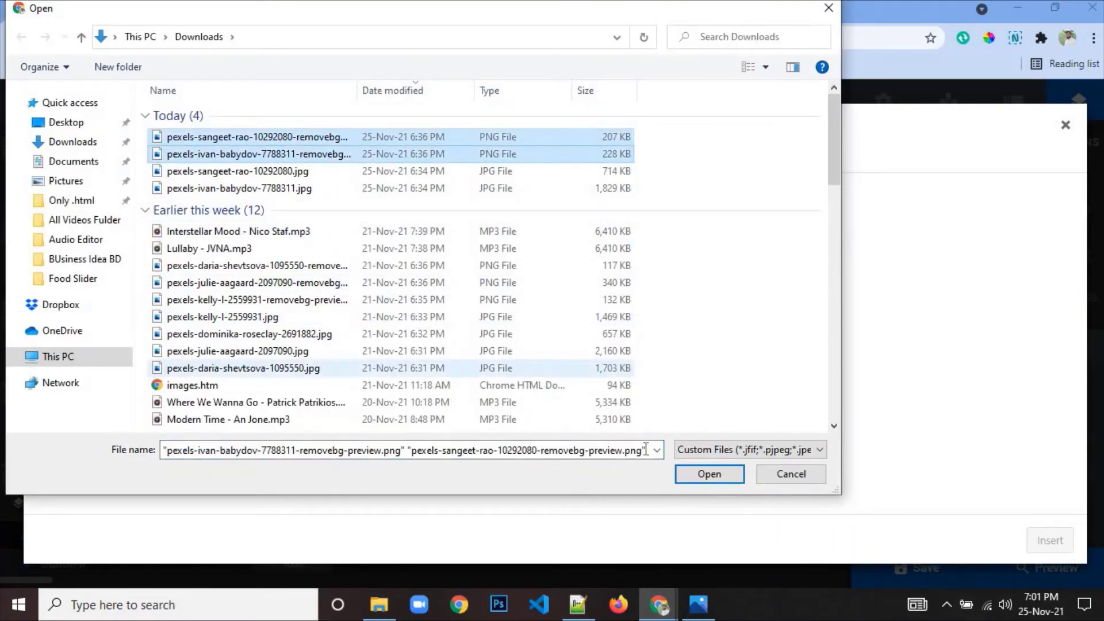
{"action": "left_click", "coordinate": [708, 475]}
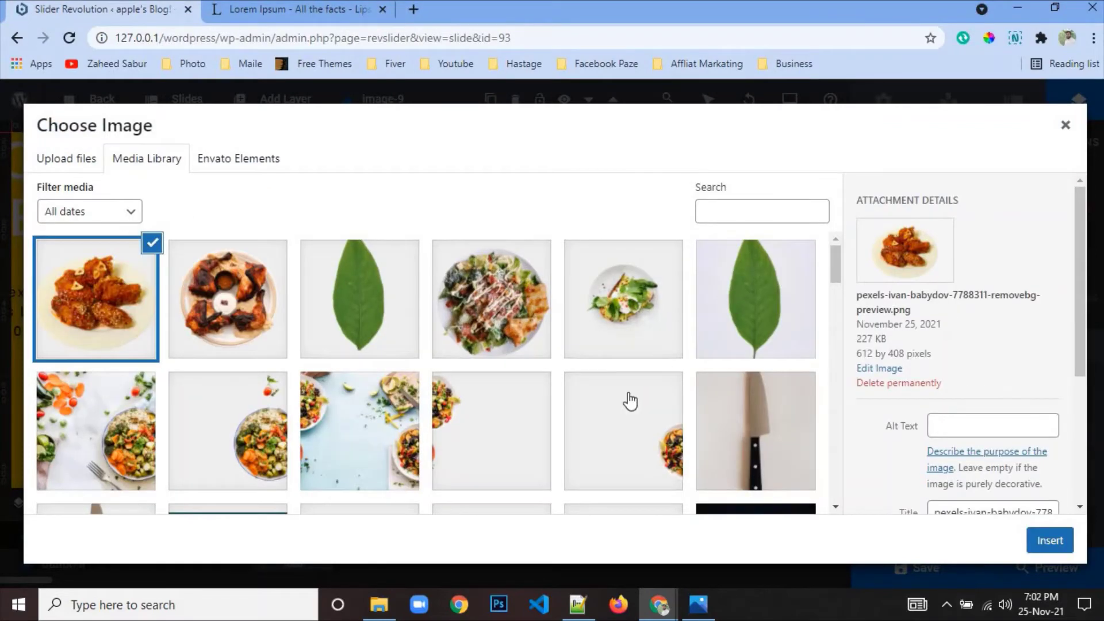
{"action": "left_click", "coordinate": [238, 302]}
{"action": "left_click", "coordinate": [1047, 542]}
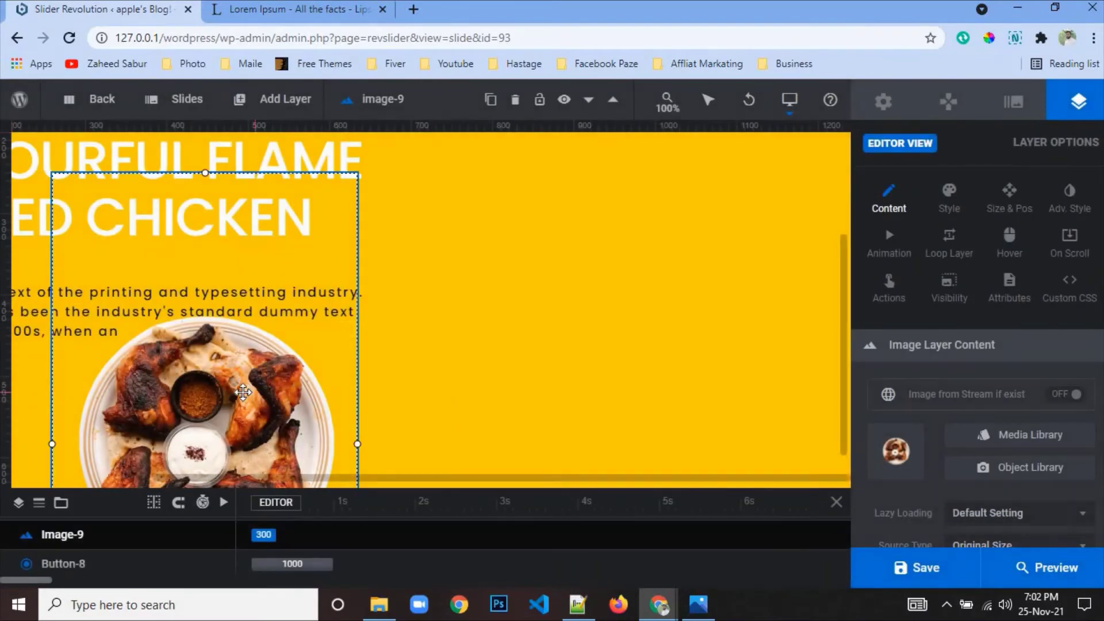
- Place the chicken image beside the text, enlarged to about 475 by 844 px, and centre it vertically on the slide
{"action": "left_click_drag", "start_coordinate": [243, 391], "coordinate": [543, 287]}
{"action": "left_click_drag", "start_coordinate": [658, 336], "coordinate": [1061, 401]}
{"action": "left_click", "coordinate": [1076, 395]}
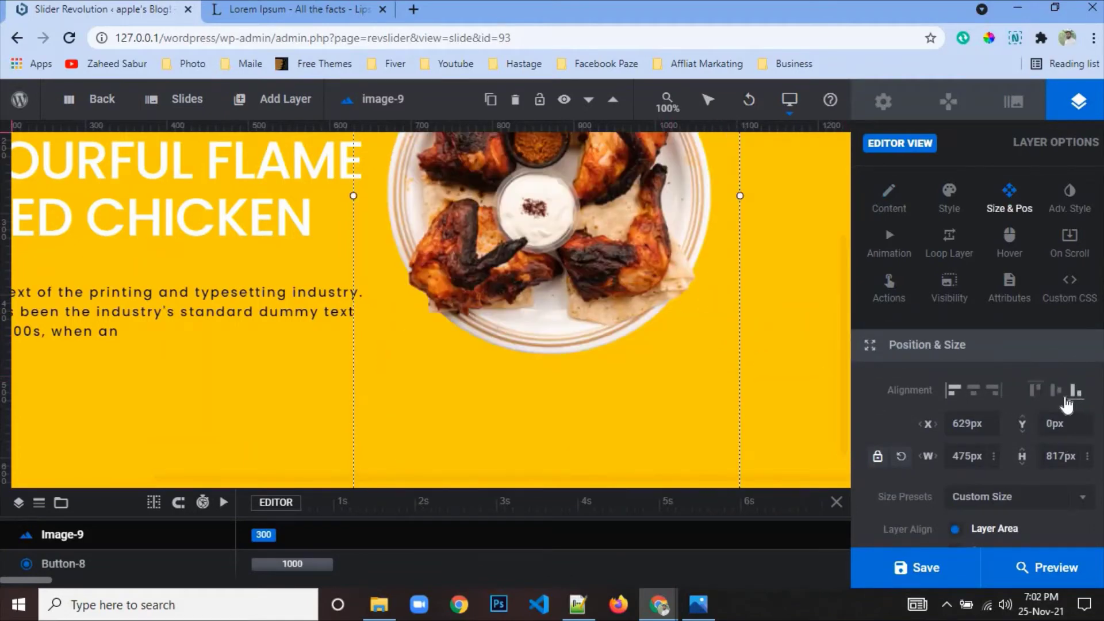
{"action": "left_click", "coordinate": [1058, 395]}
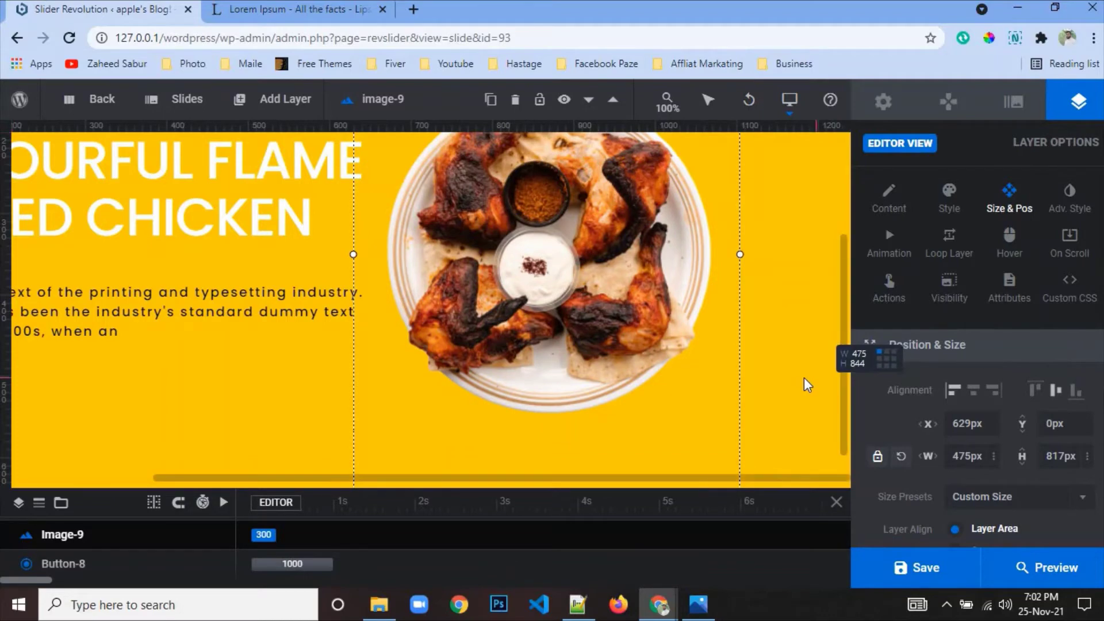
- Move the chicken image further from the text to about X 710 px and centre it vertically again
{"action": "scroll", "coordinate": [806, 382], "scroll_direction": "up", "scroll_amount": 3}
{"action": "scroll", "coordinate": [805, 385], "scroll_direction": "down", "scroll_amount": 4}
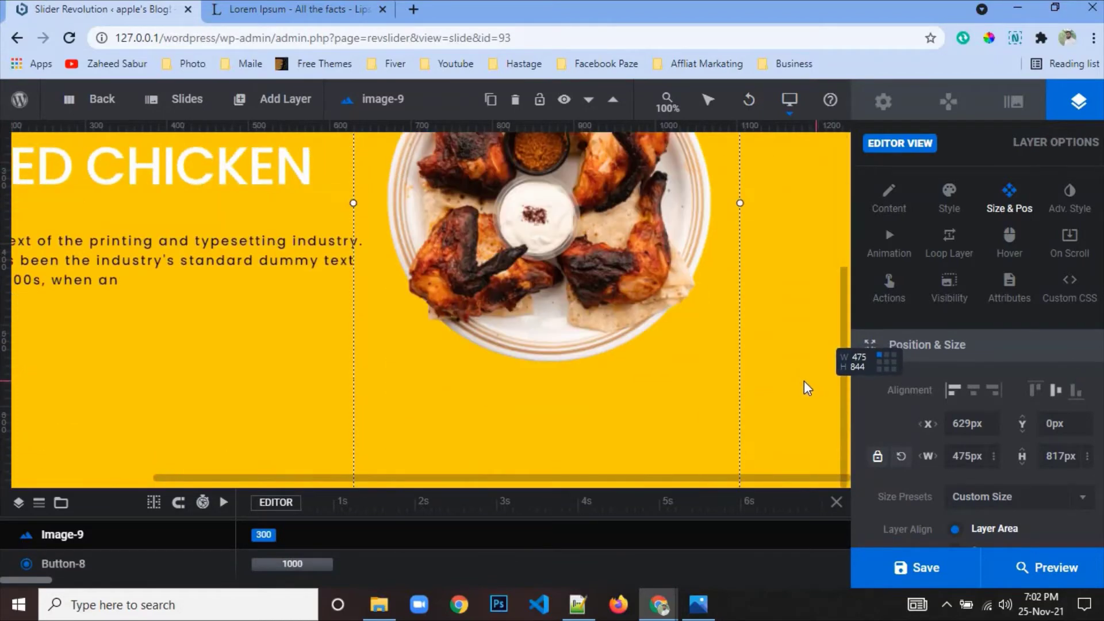
{"action": "scroll", "coordinate": [805, 385], "scroll_direction": "up", "scroll_amount": 3}
{"action": "left_click_drag", "start_coordinate": [601, 366], "coordinate": [626, 344]}
{"action": "scroll", "coordinate": [628, 339], "scroll_direction": "down", "scroll_amount": 3}
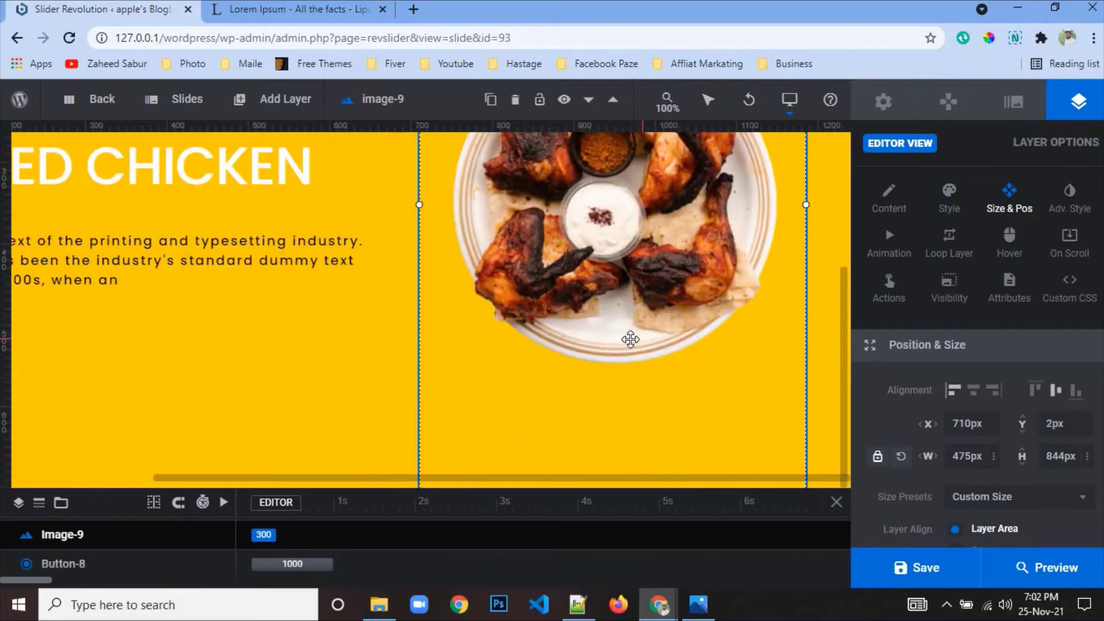
{"action": "scroll", "coordinate": [629, 340], "scroll_direction": "up", "scroll_amount": 4}
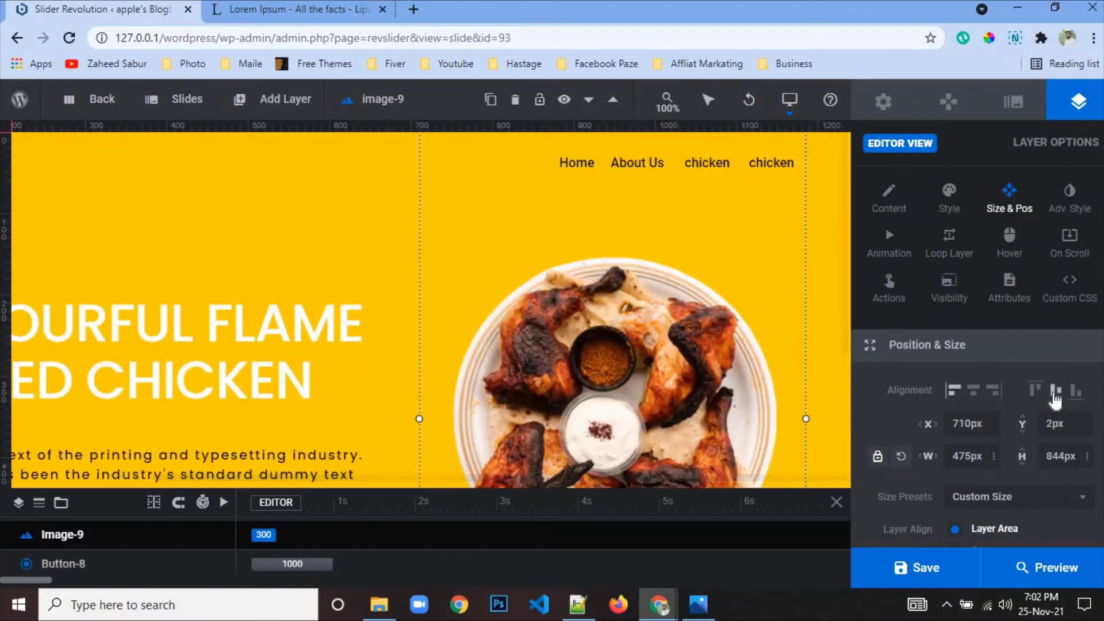
{"action": "left_click", "coordinate": [1056, 390]}
{"action": "scroll", "coordinate": [741, 387], "scroll_direction": "down", "scroll_amount": 4}
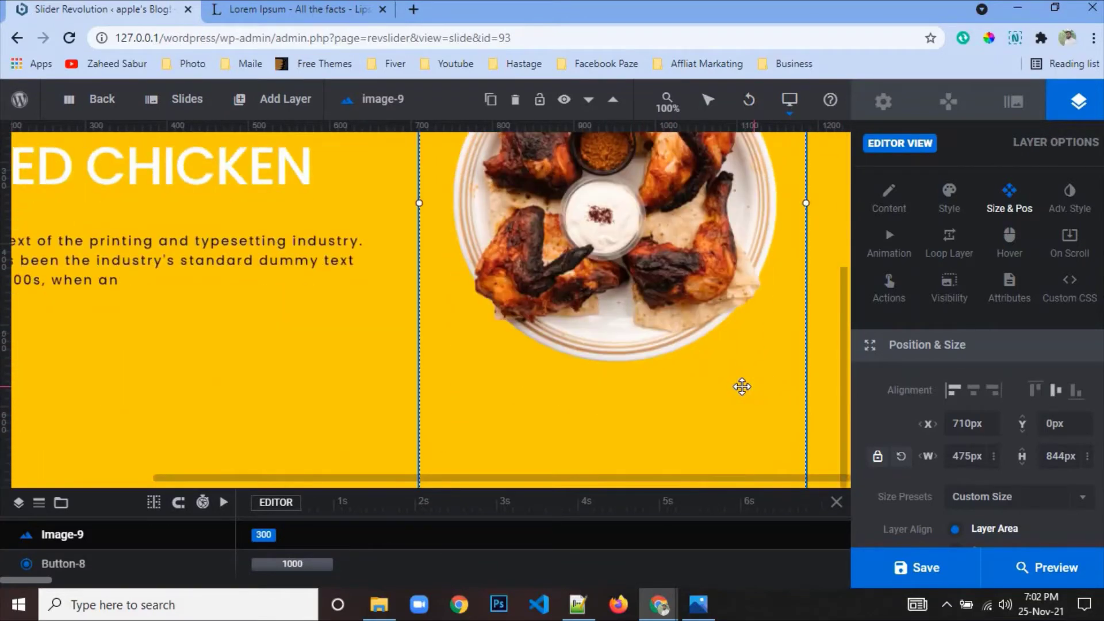
{"action": "scroll", "coordinate": [742, 386], "scroll_direction": "up", "scroll_amount": 4}
{"action": "scroll", "coordinate": [744, 386], "scroll_direction": "down", "scroll_amount": 4}
{"action": "scroll", "coordinate": [776, 406], "scroll_direction": "up", "scroll_amount": 4}
{"action": "scroll", "coordinate": [775, 407], "scroll_direction": "down", "scroll_amount": 4}
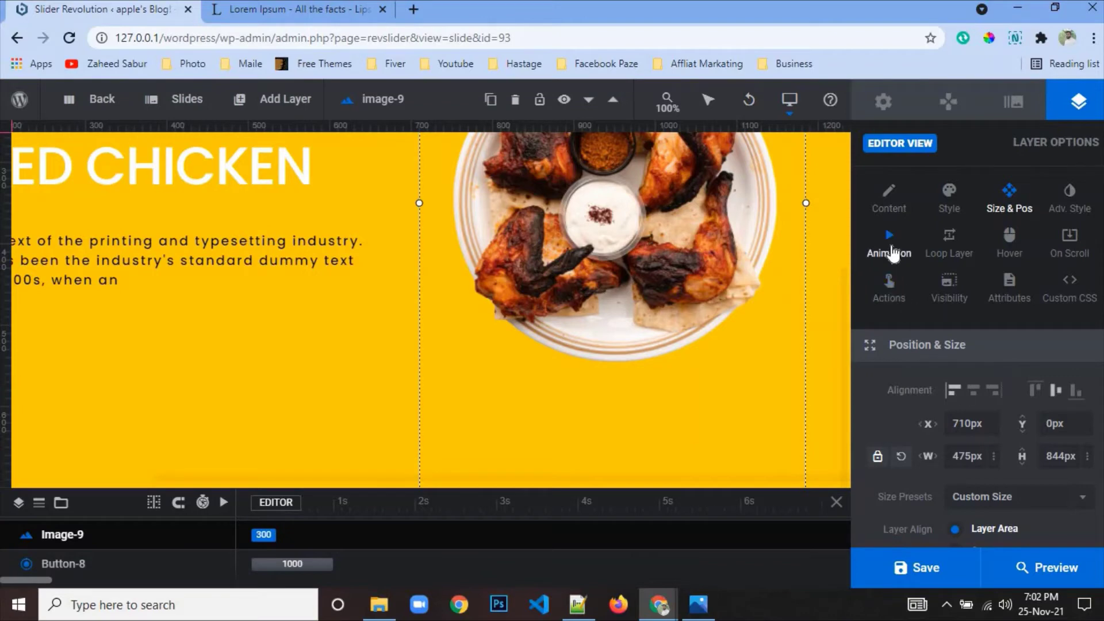
- Give the chicken image the Pop Up Smooth in-animation
{"action": "left_click", "coordinate": [891, 247]}
{"action": "left_click", "coordinate": [902, 398]}
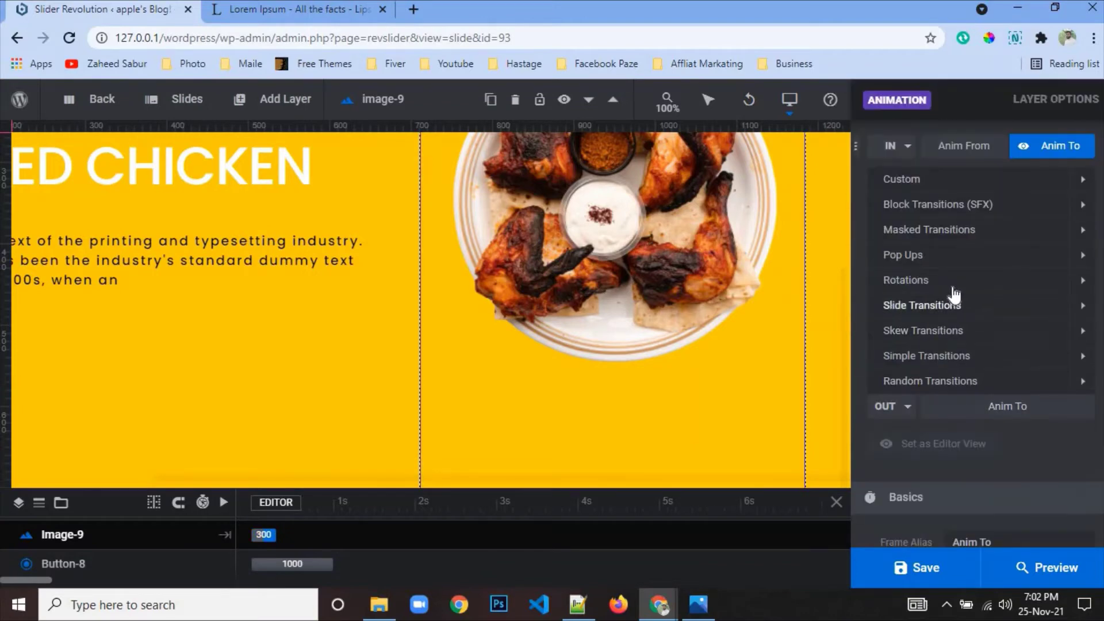
{"action": "left_click", "coordinate": [943, 256]}
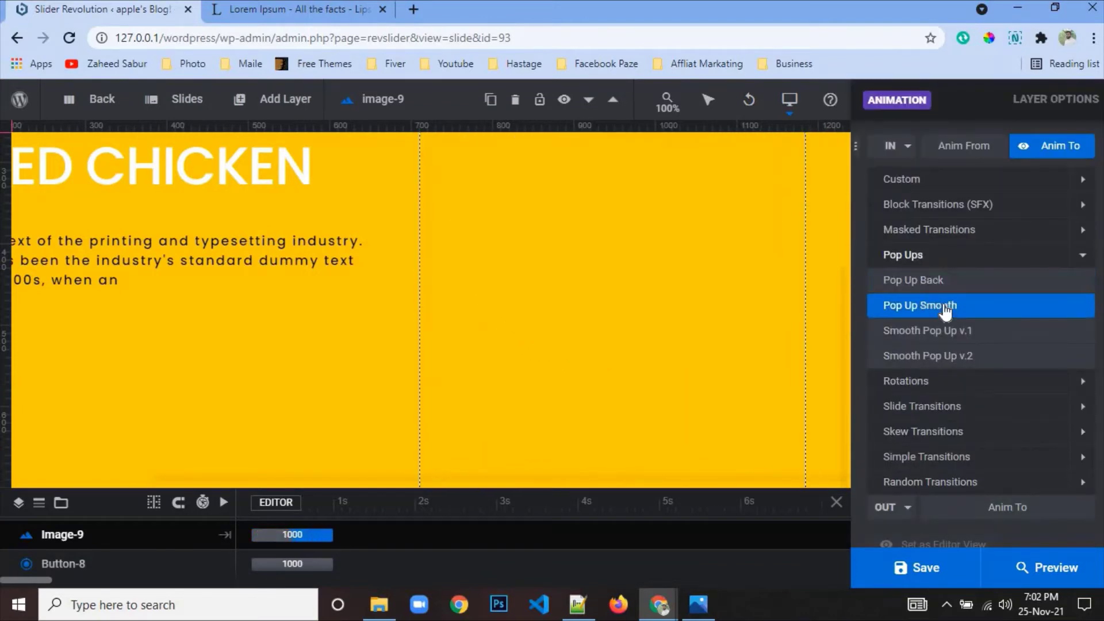
{"action": "left_click", "coordinate": [944, 304]}
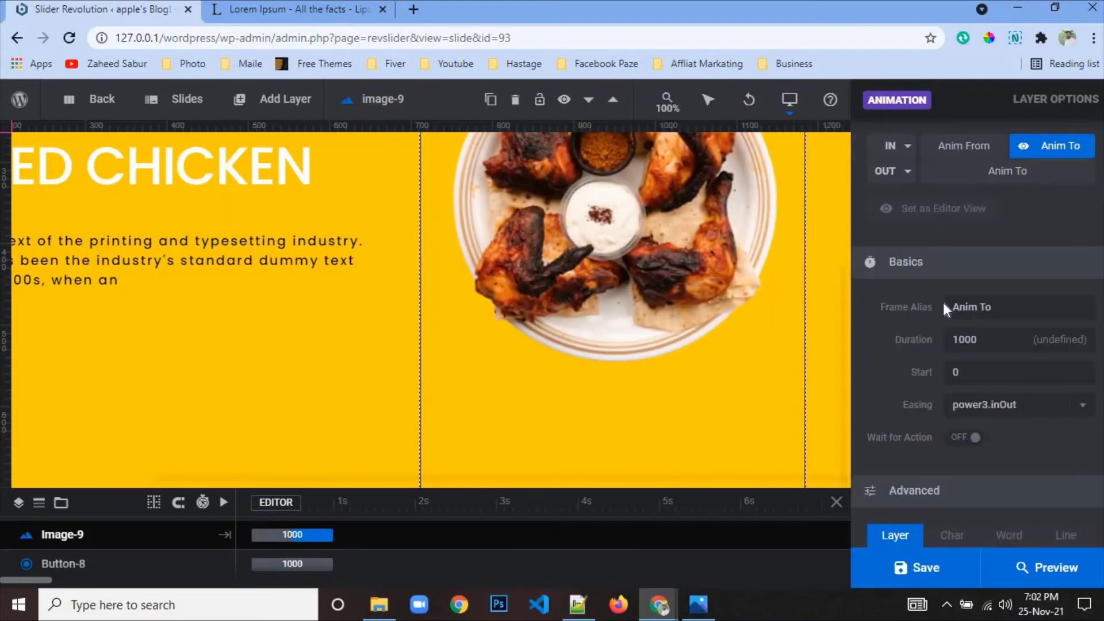
- Change the chicken image's in-animation to a preset from the Slide Transitions group
{"action": "scroll", "coordinate": [971, 325], "scroll_direction": "up", "scroll_amount": 3}
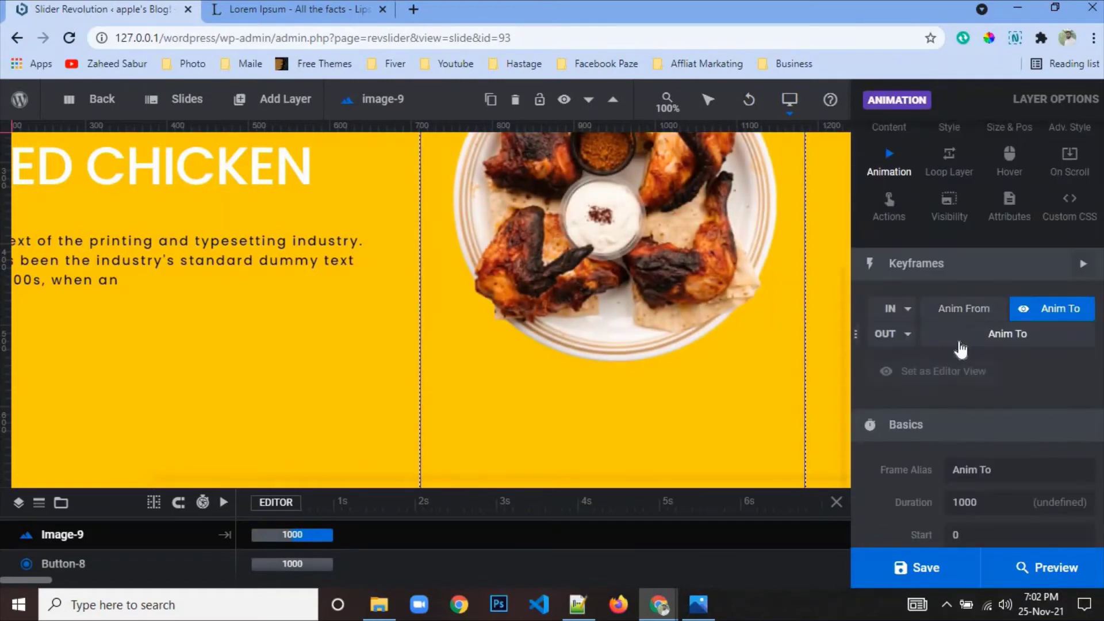
{"action": "left_click", "coordinate": [891, 315]}
{"action": "scroll", "coordinate": [952, 368], "scroll_direction": "down", "scroll_amount": 5}
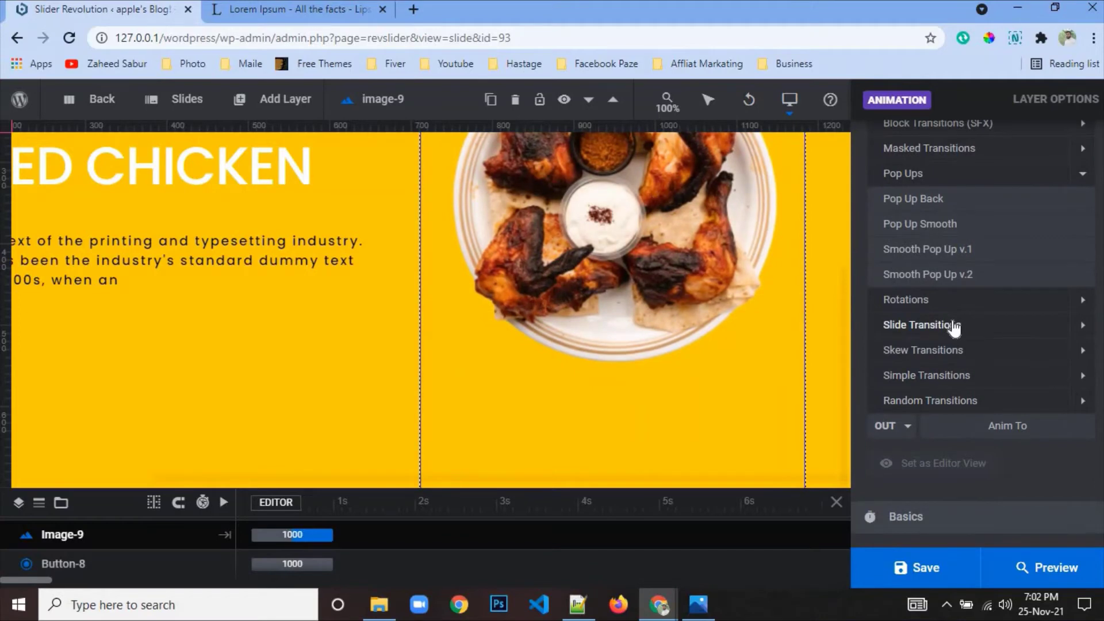
{"action": "left_click", "coordinate": [953, 325]}
{"action": "left_click", "coordinate": [968, 276]}
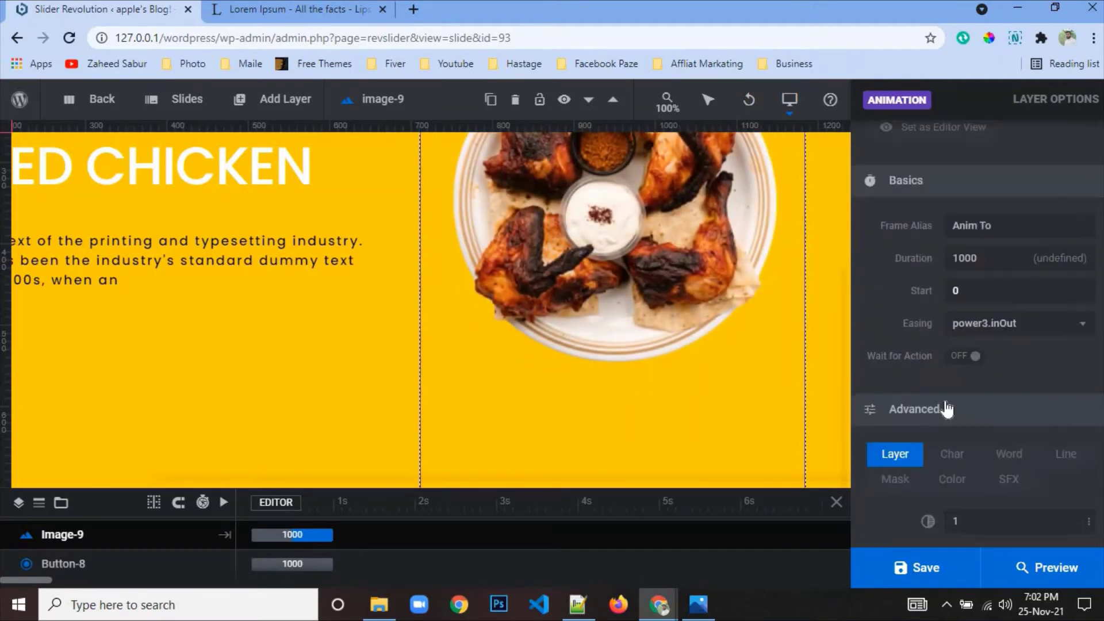
{"action": "scroll", "coordinate": [943, 459], "scroll_direction": "up", "scroll_amount": 3}
{"action": "scroll", "coordinate": [943, 455], "scroll_direction": "up", "scroll_amount": 2}
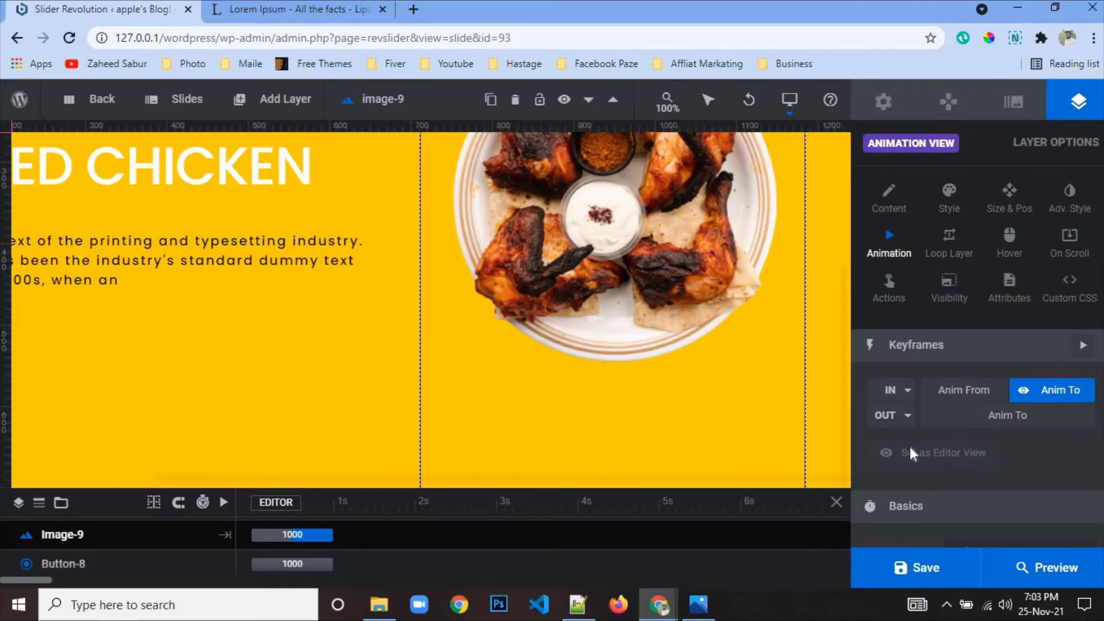
- Enable loop effects for the chicken image and load the Pendulum Below loop template
{"action": "left_click", "coordinate": [960, 255]}
{"action": "left_click", "coordinate": [1039, 410]}
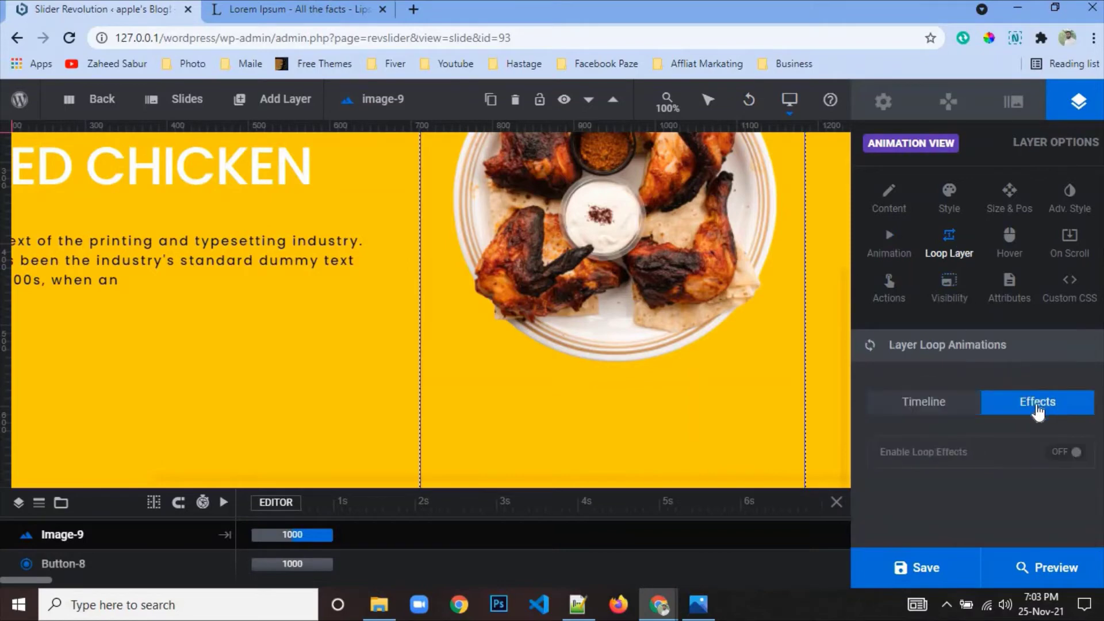
{"action": "left_click", "coordinate": [1071, 460]}
{"action": "scroll", "coordinate": [995, 397], "scroll_direction": "down", "scroll_amount": 4}
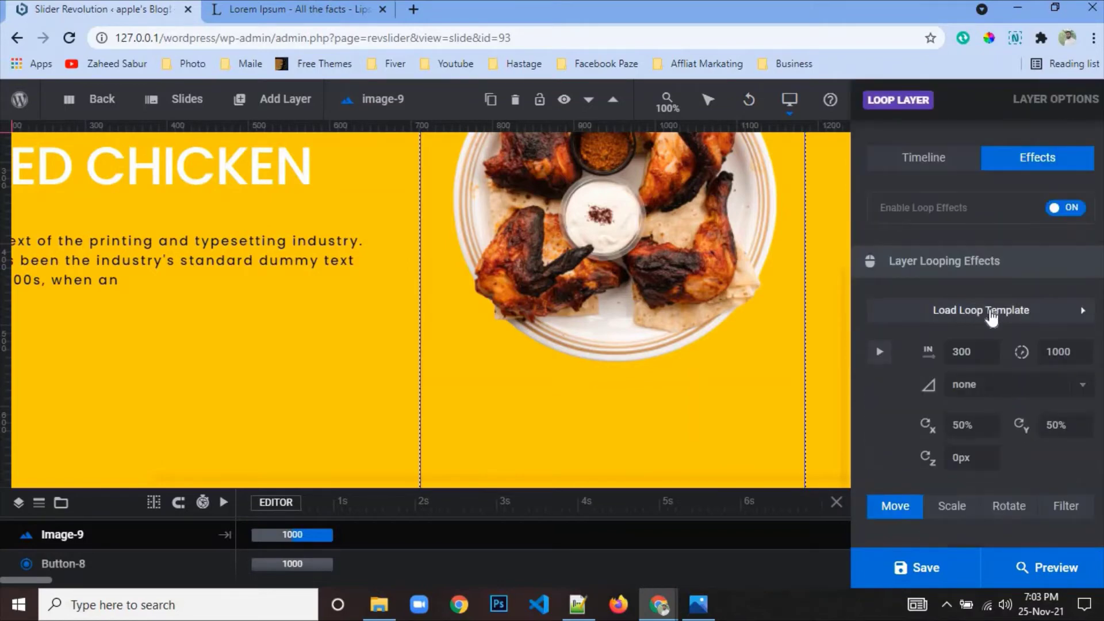
{"action": "left_click", "coordinate": [991, 316]}
{"action": "left_click", "coordinate": [977, 363]}
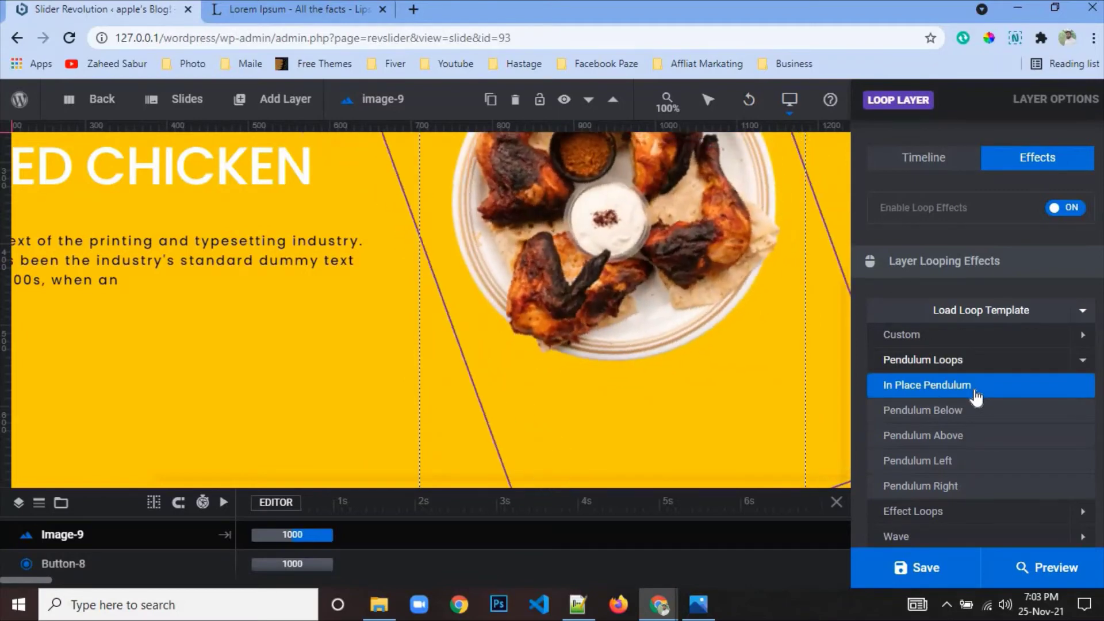
{"action": "left_click", "coordinate": [976, 409]}
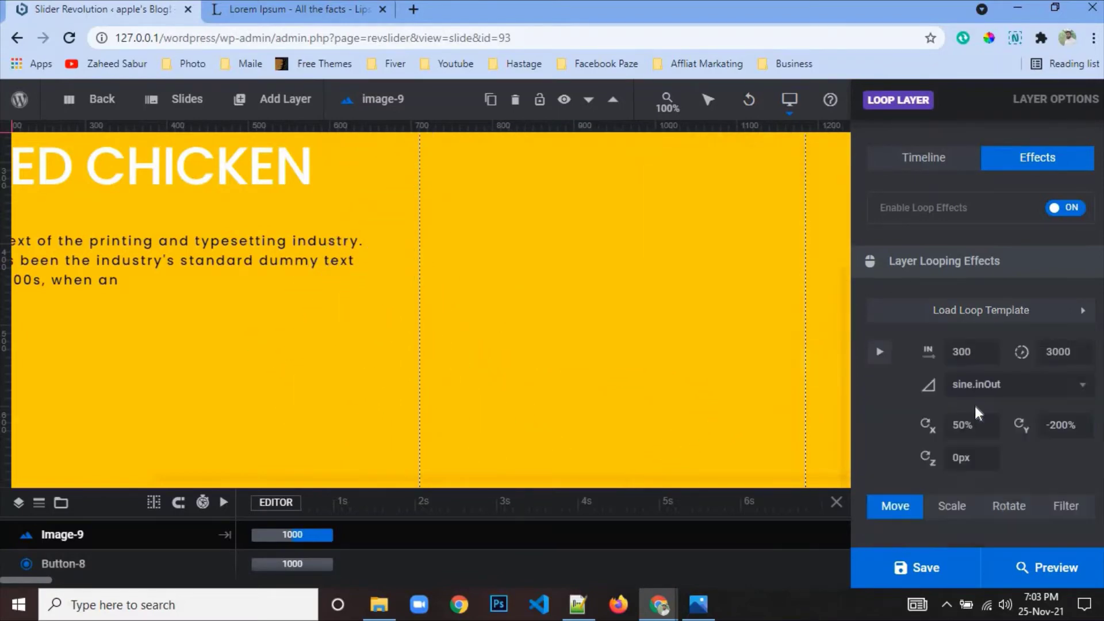
- Replace the large chicken plate image's loop effect with the Rotate template from the Rotating group
{"action": "left_click", "coordinate": [981, 318]}
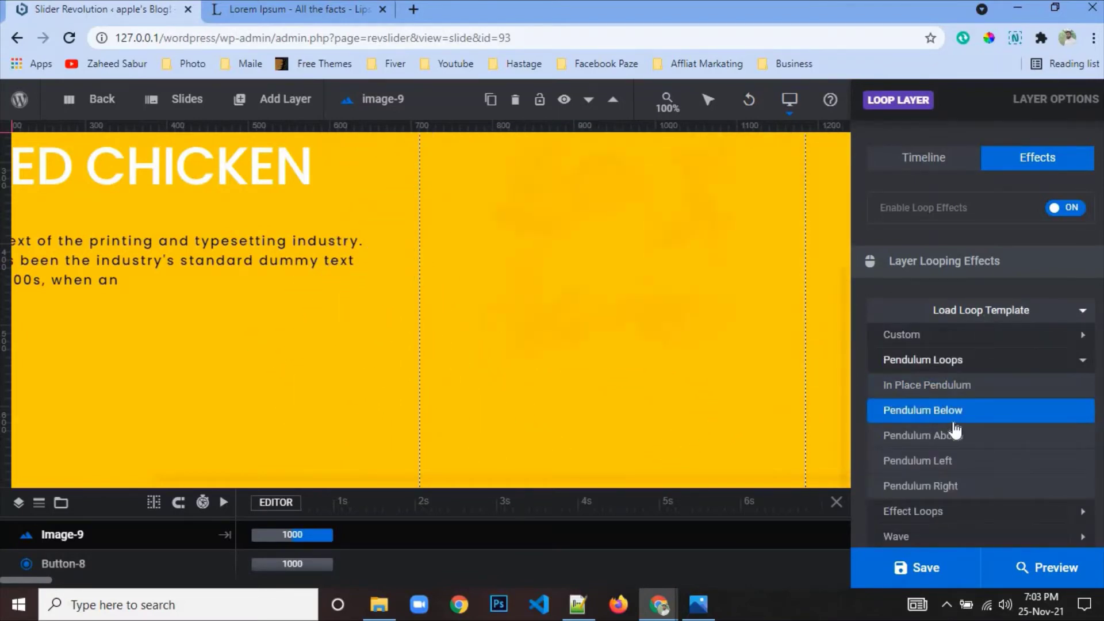
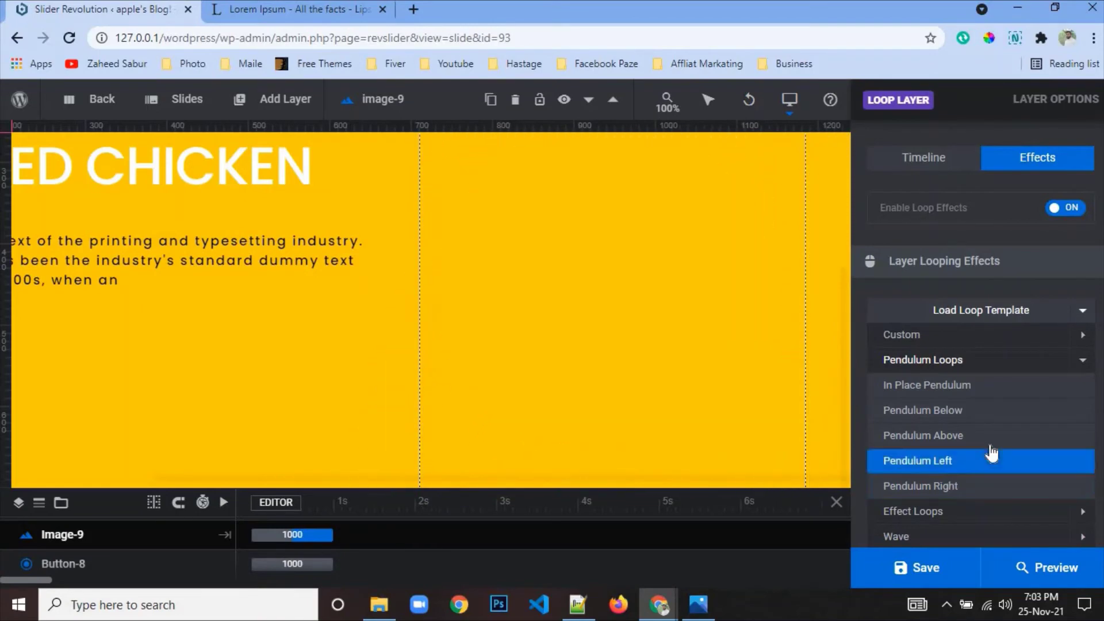
{"action": "scroll", "coordinate": [959, 443], "scroll_direction": "down", "scroll_amount": 2}
{"action": "left_click", "coordinate": [941, 433]}
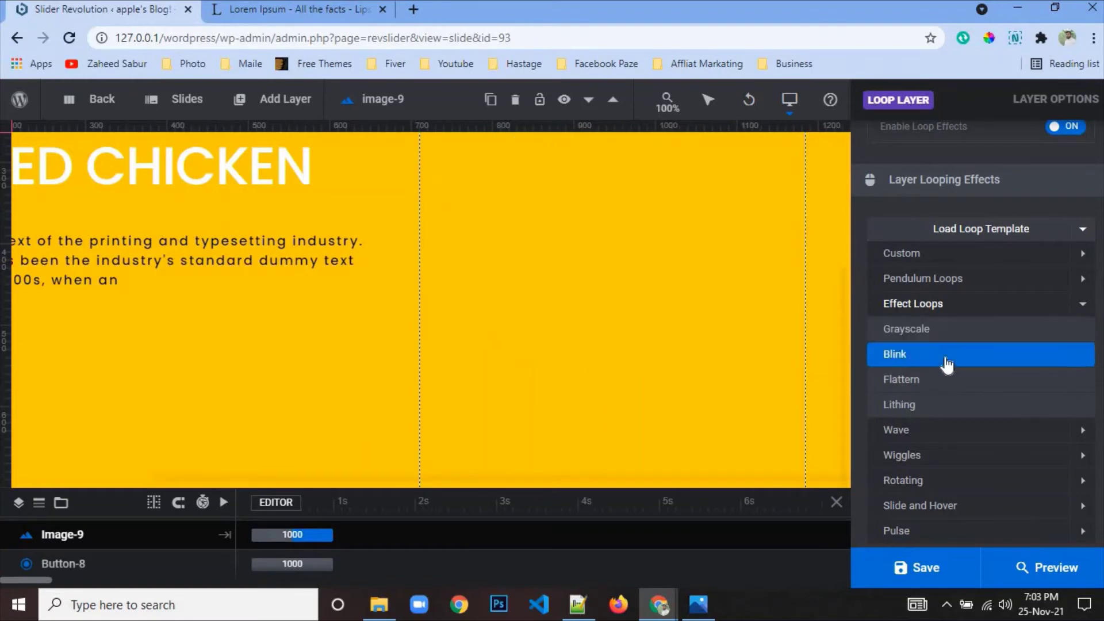
{"action": "scroll", "coordinate": [938, 363], "scroll_direction": "down", "scroll_amount": 2}
{"action": "mouse_move", "coordinate": [932, 352]}
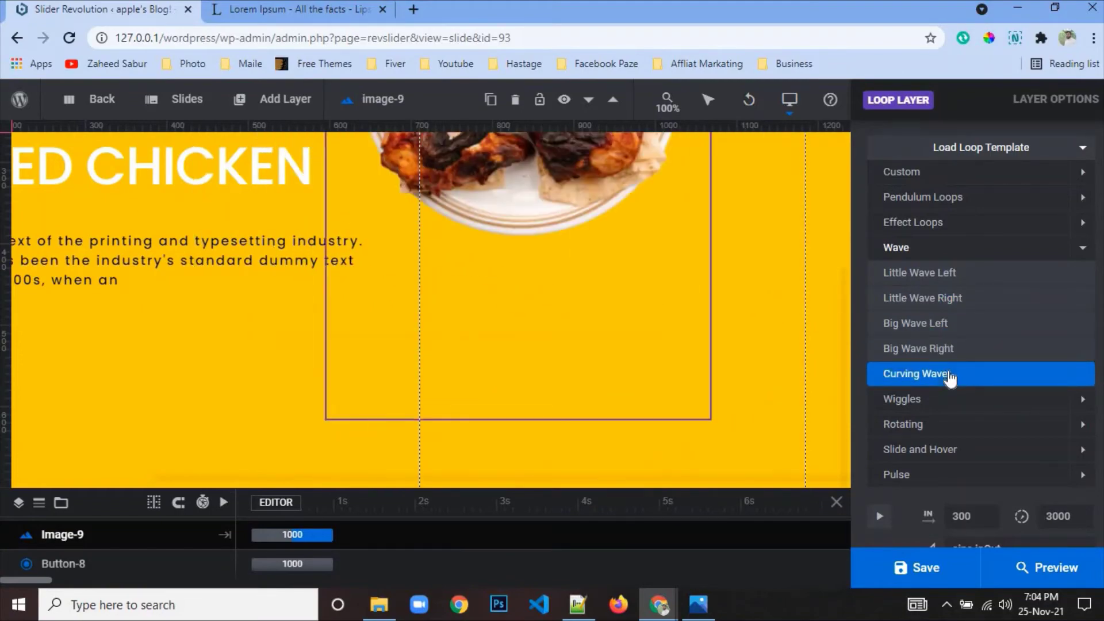
{"action": "left_click", "coordinate": [949, 401]}
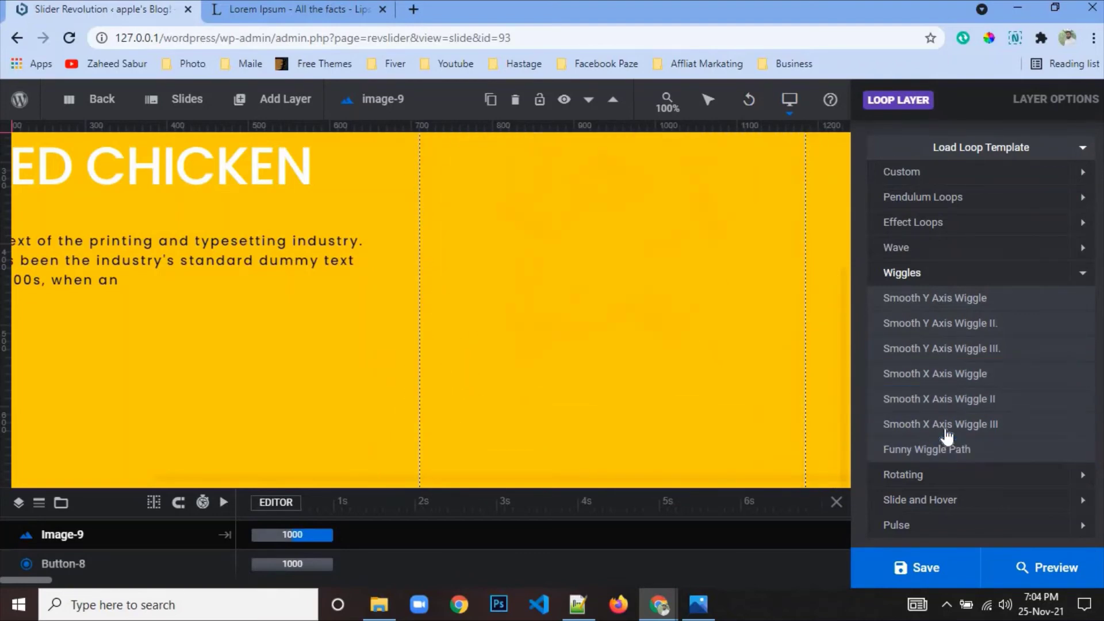
{"action": "scroll", "coordinate": [920, 425], "scroll_direction": "down", "scroll_amount": 2}
{"action": "left_click", "coordinate": [932, 394]}
{"action": "left_click", "coordinate": [943, 260]}
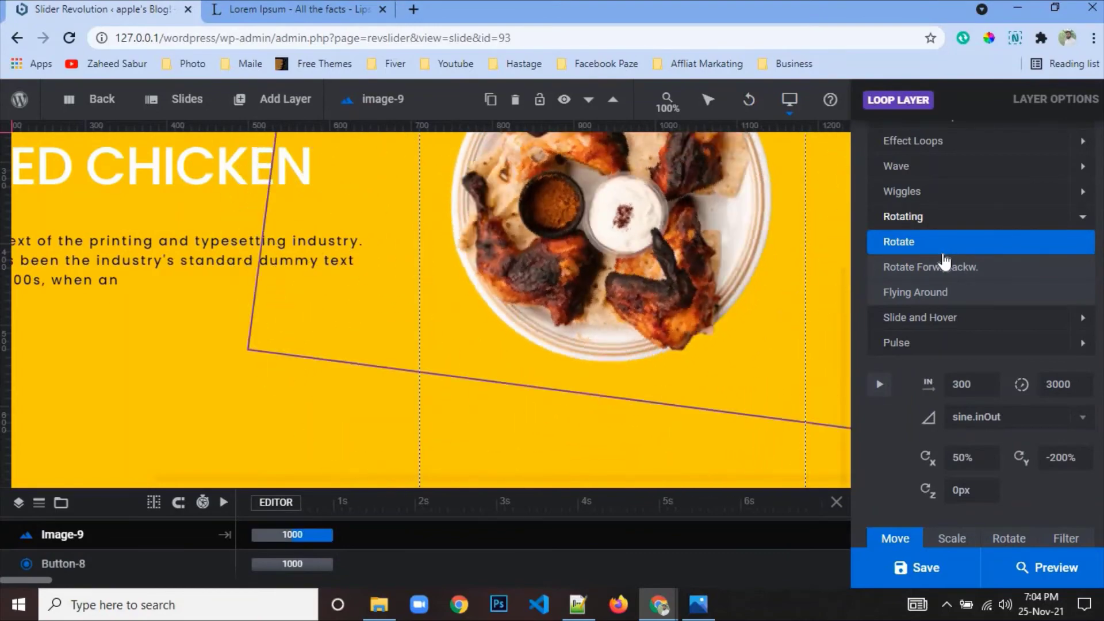
{"action": "left_click", "coordinate": [945, 265]}
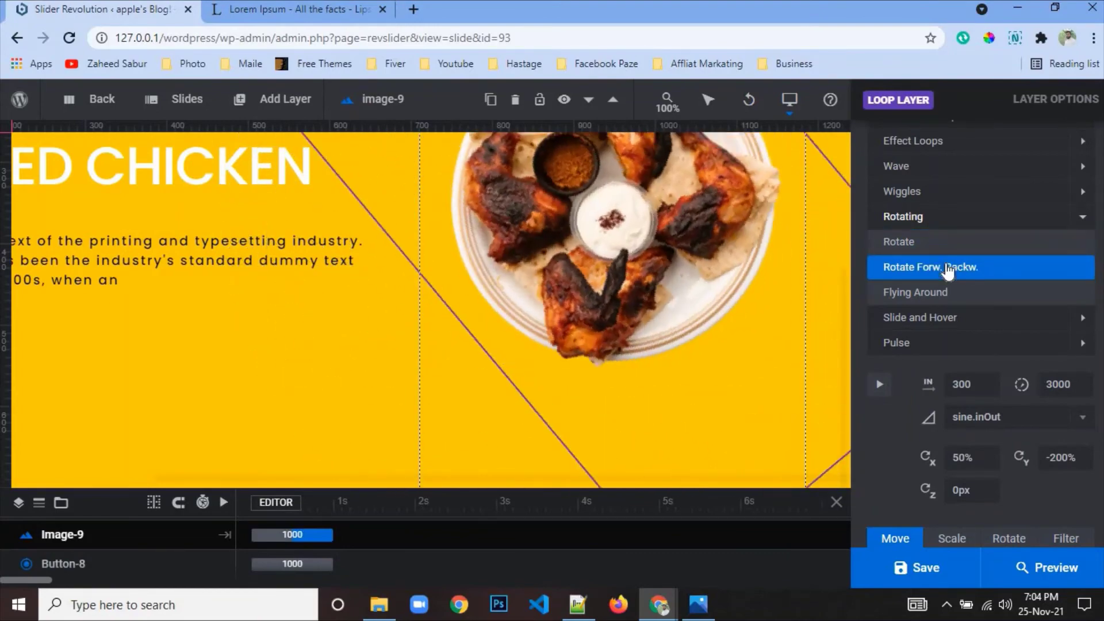
{"action": "left_click", "coordinate": [952, 295]}
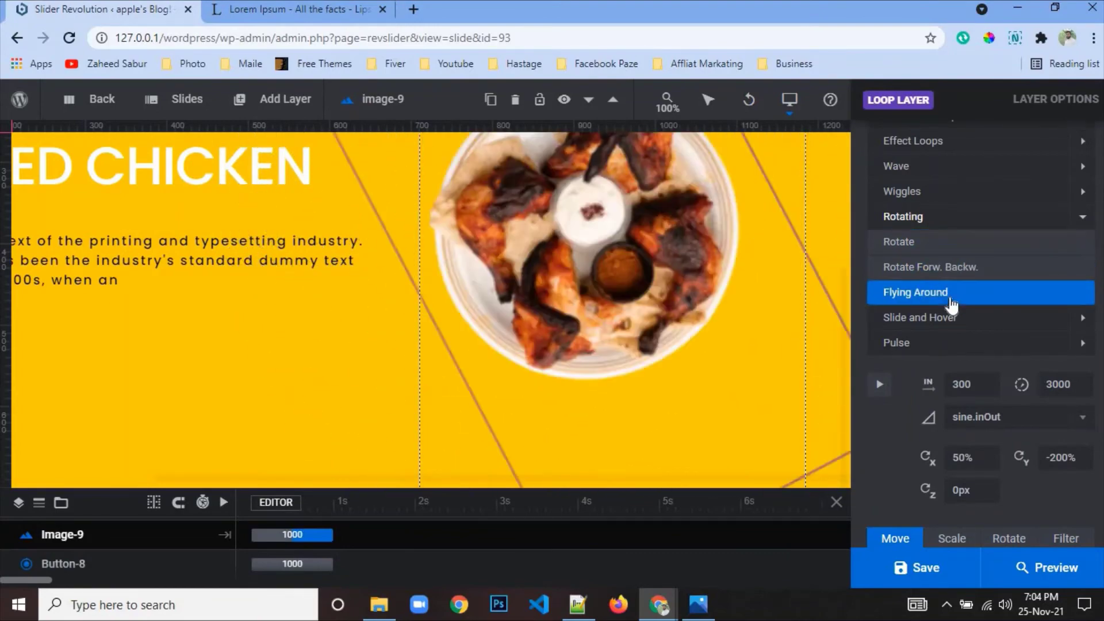
{"action": "left_click", "coordinate": [941, 248]}
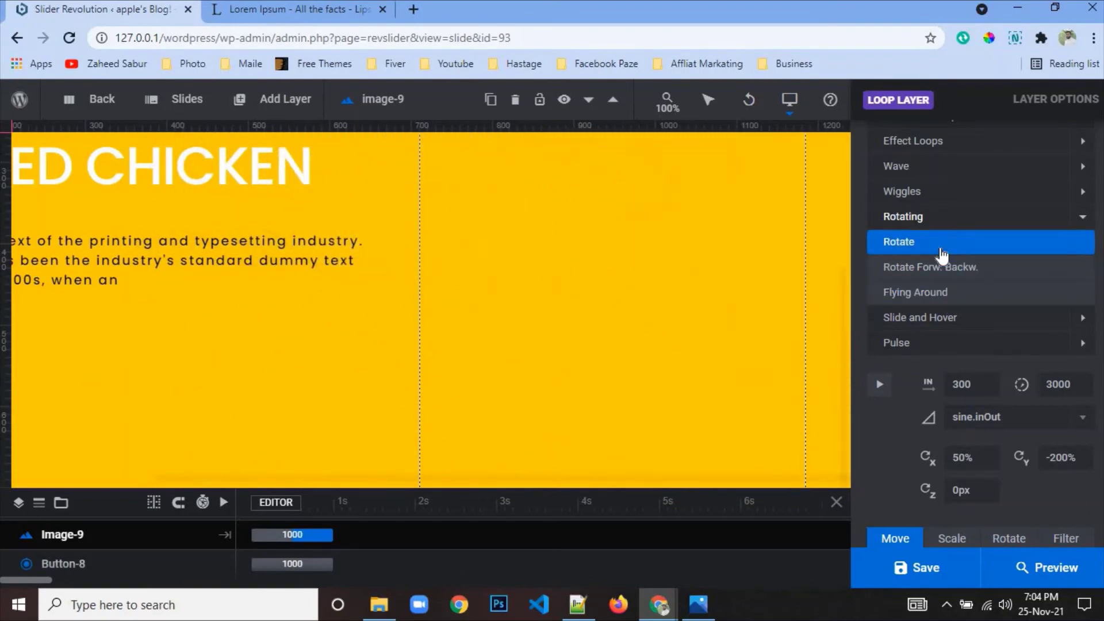
{"action": "left_click", "coordinate": [941, 249]}
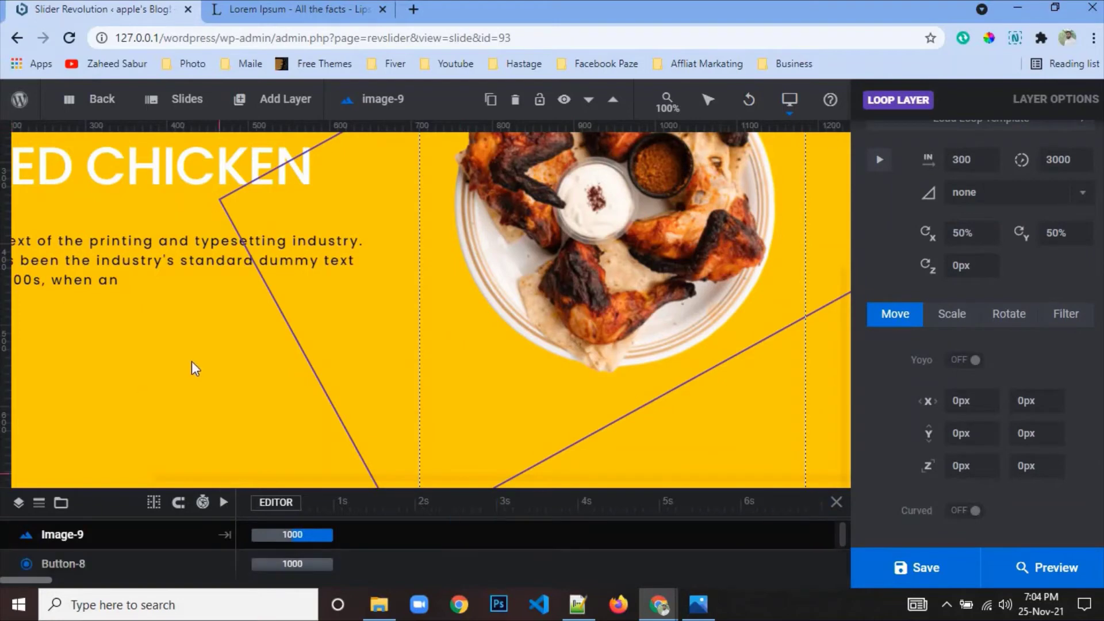
- Add a second image layer and fill it with the glazed chicken wings plate from the media library
{"action": "mouse_move", "coordinate": [257, 104]}
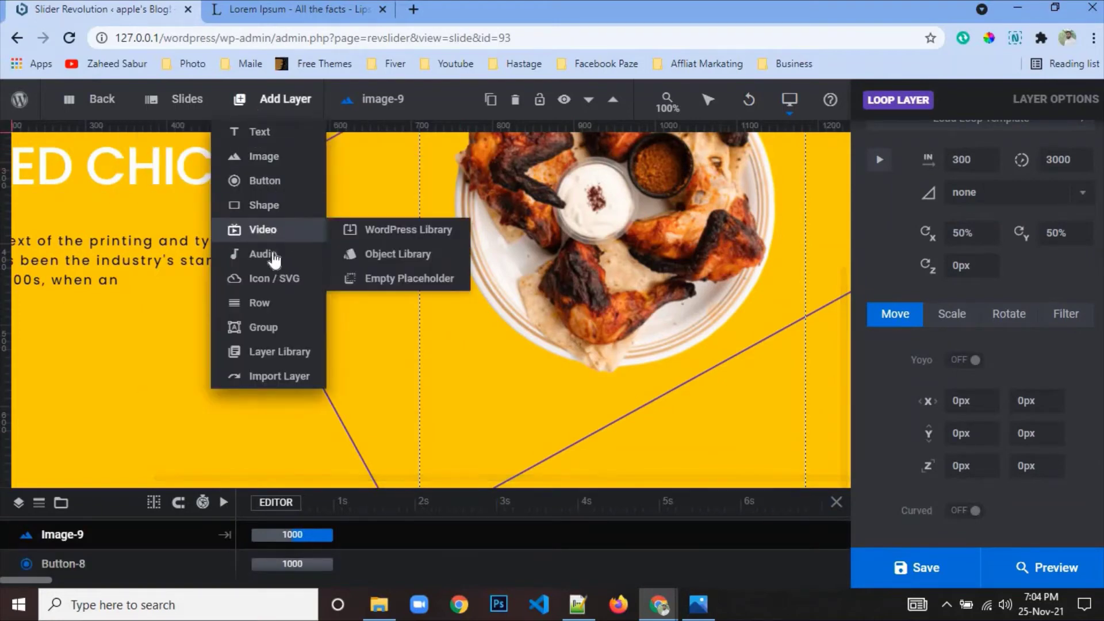
{"action": "left_click", "coordinate": [272, 158]}
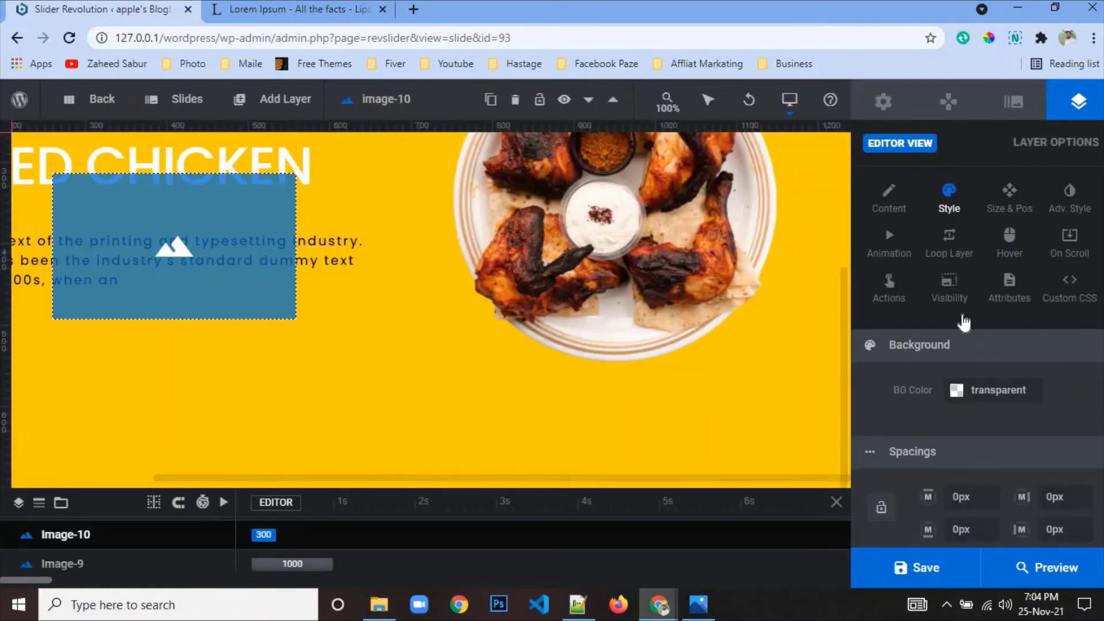
{"action": "left_click", "coordinate": [890, 204]}
{"action": "left_click", "coordinate": [986, 439]}
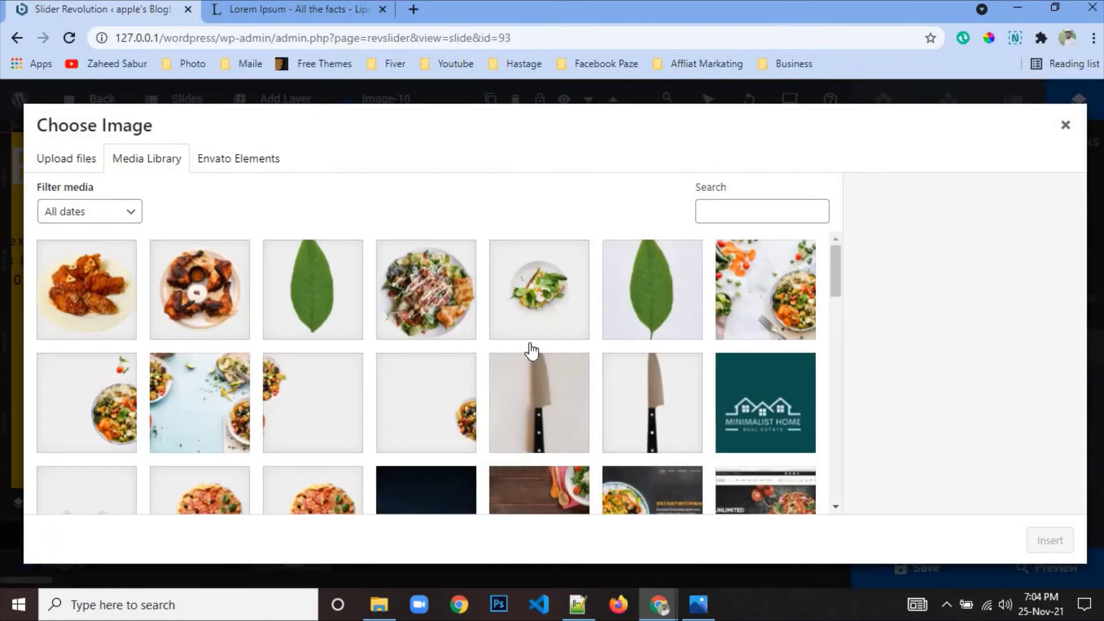
{"action": "left_click", "coordinate": [122, 305]}
{"action": "left_click", "coordinate": [1050, 541]}
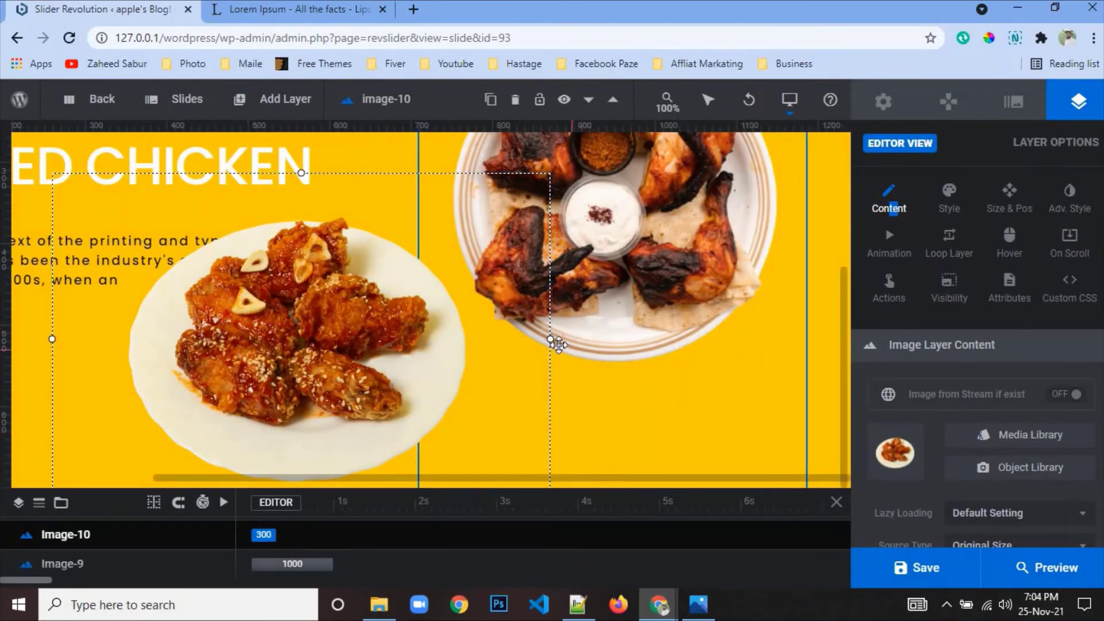
- Shrink the wings plate image to about 167 × 111 px and place it under the large plate at about X 855 px, Y 539 px
{"action": "left_click_drag", "start_coordinate": [551, 339], "coordinate": [682, 414]}
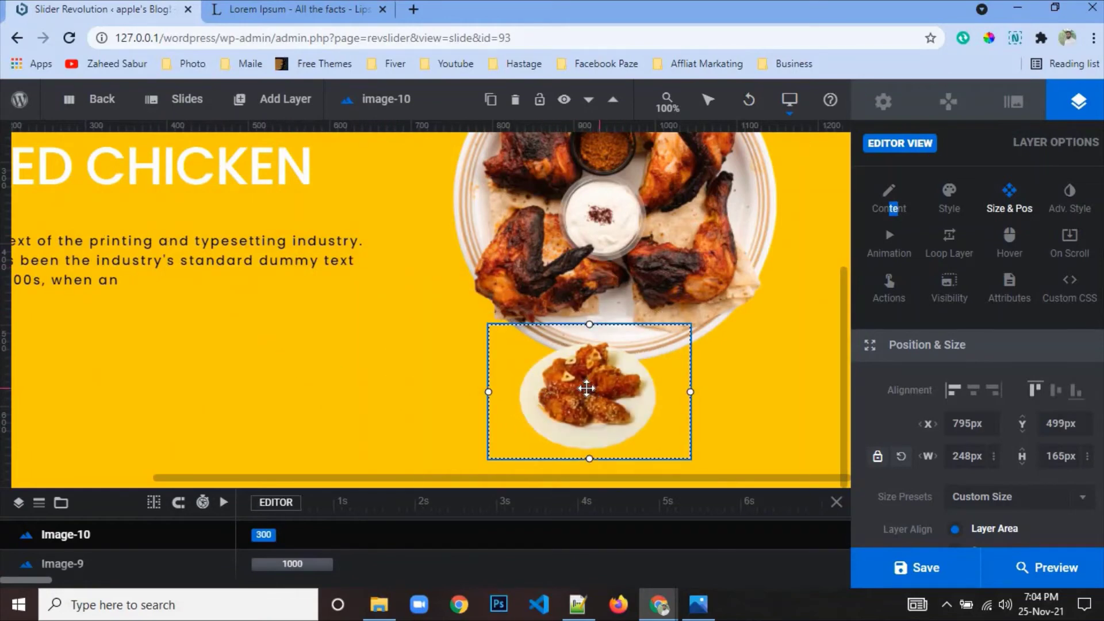
{"action": "left_click_drag", "start_coordinate": [691, 392], "coordinate": [624, 368]}
{"action": "left_click_drag", "start_coordinate": [556, 376], "coordinate": [604, 409]}
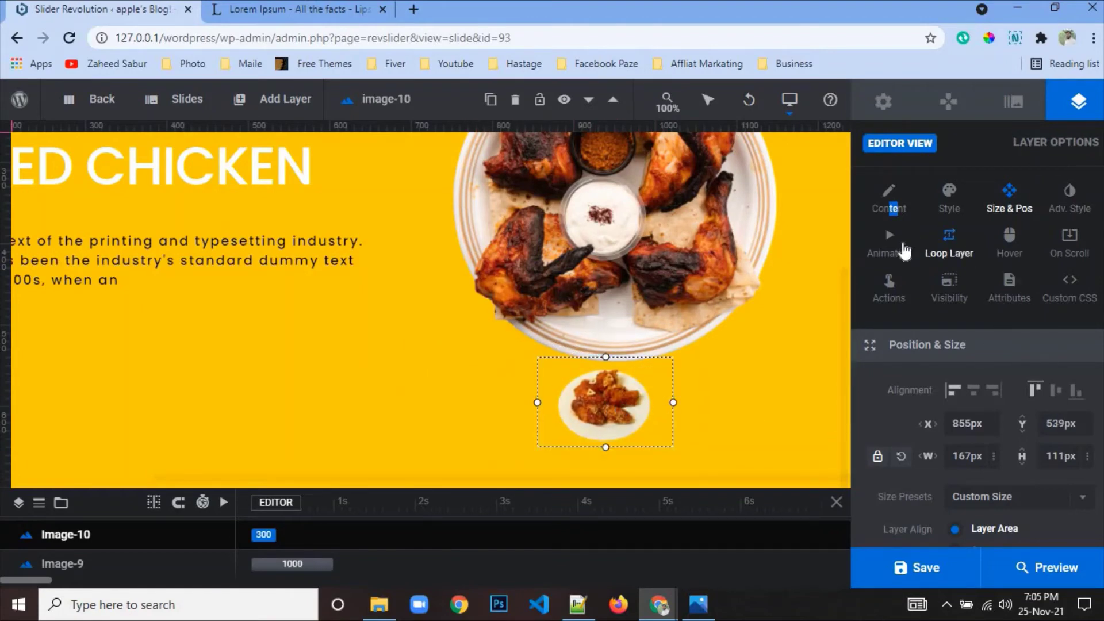
- Apply an in-animation preset to the small wings plate image and shift the image slightly lower
{"action": "left_click", "coordinate": [888, 252]}
{"action": "left_click", "coordinate": [909, 391]}
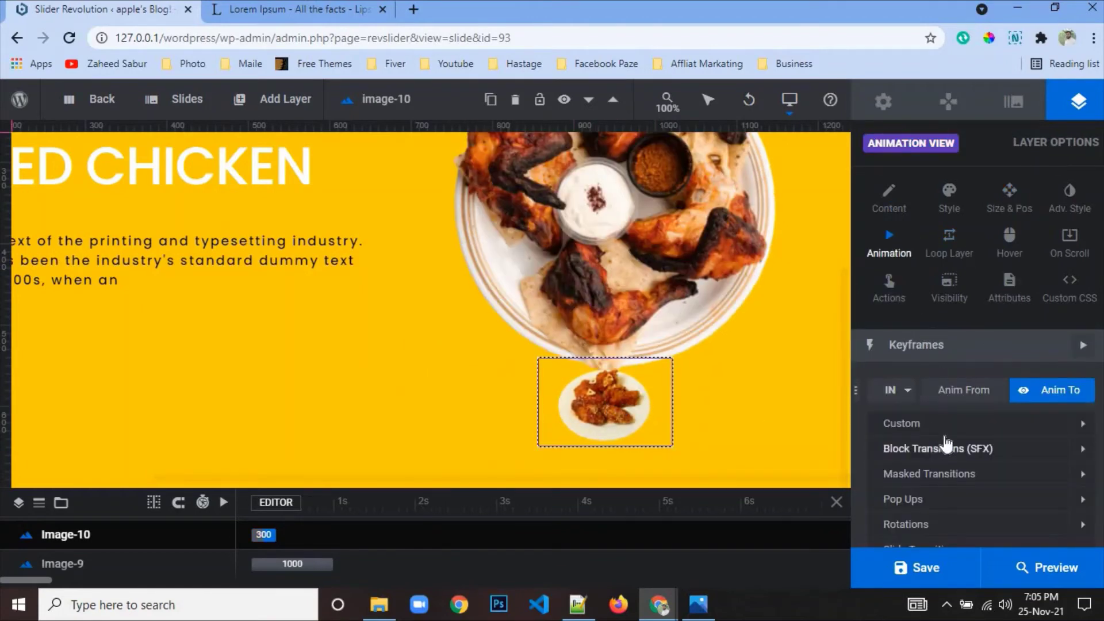
{"action": "scroll", "coordinate": [945, 444], "scroll_direction": "down", "scroll_amount": 3}
{"action": "left_click", "coordinate": [952, 437]}
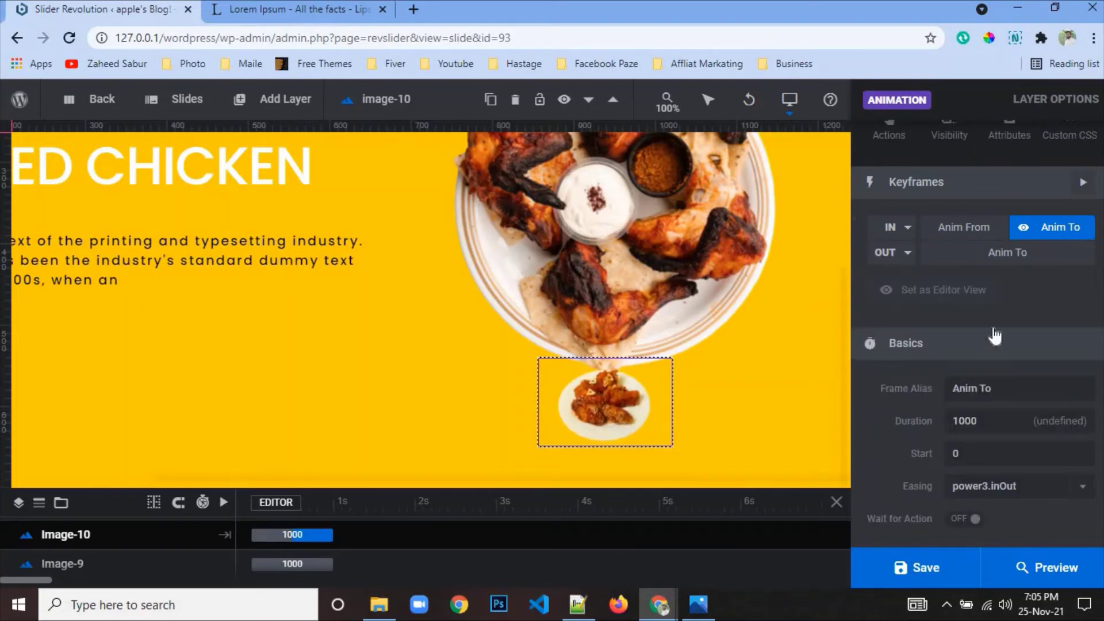
{"action": "scroll", "coordinate": [964, 276], "scroll_direction": "up", "scroll_amount": 3}
{"action": "left_click", "coordinate": [952, 258]}
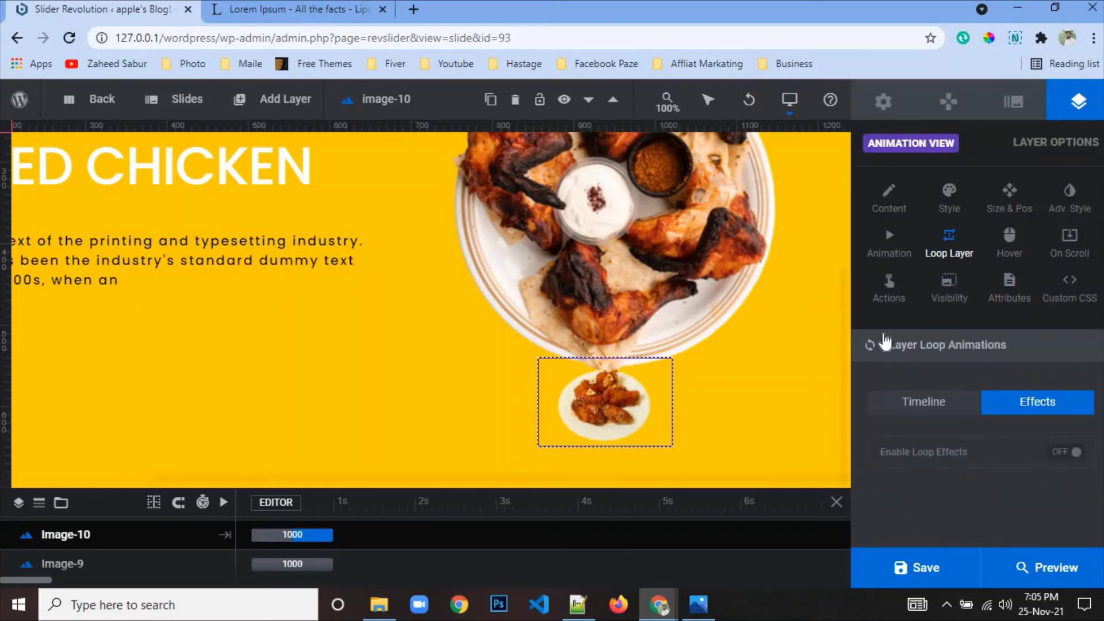
{"action": "left_click_drag", "start_coordinate": [594, 411], "coordinate": [586, 428]}
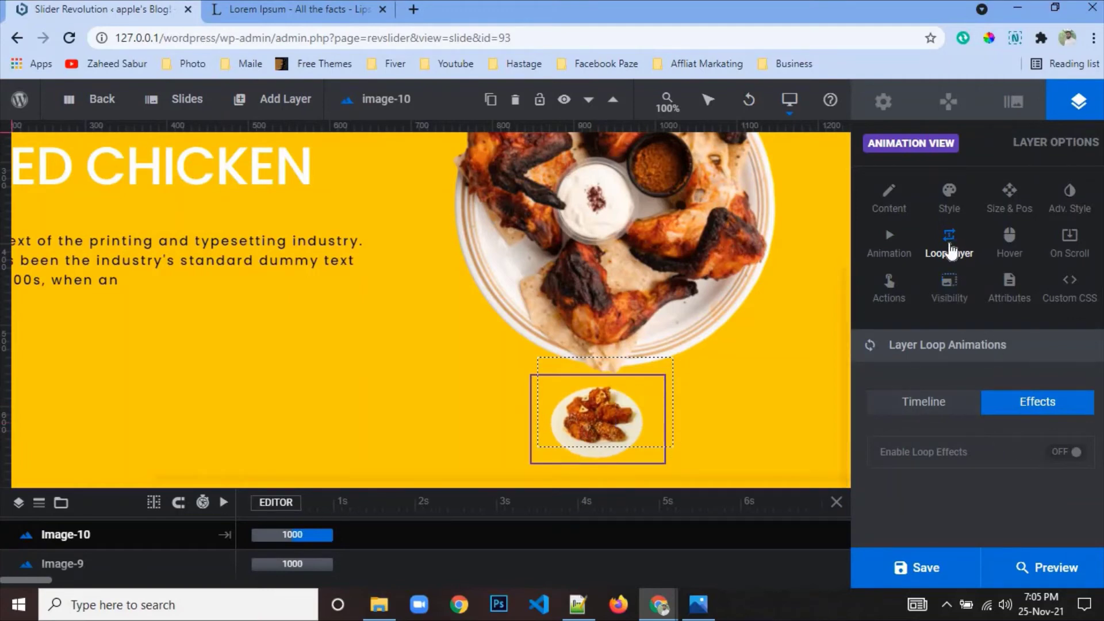
- Enable loop effects for the small wings plate image and load the Little Wave Right template from the Wave group
{"action": "left_click", "coordinate": [1061, 454]}
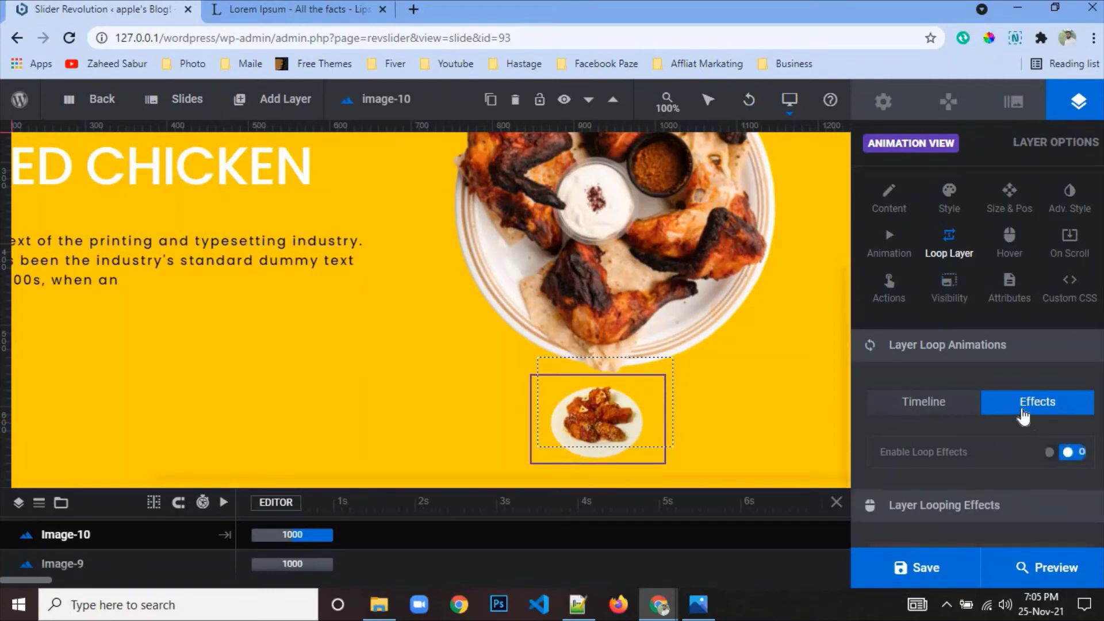
{"action": "scroll", "coordinate": [984, 436], "scroll_direction": "down", "scroll_amount": 1}
{"action": "left_click", "coordinate": [1001, 474]}
{"action": "scroll", "coordinate": [977, 403], "scroll_direction": "down", "scroll_amount": 4}
{"action": "left_click", "coordinate": [958, 298]}
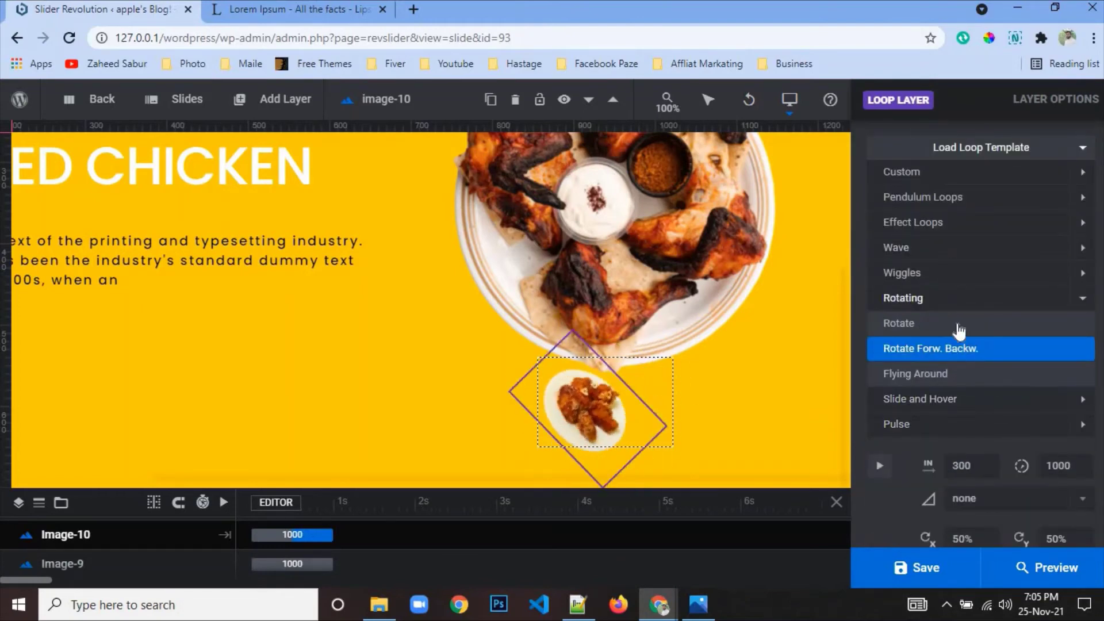
{"action": "left_click", "coordinate": [942, 253]}
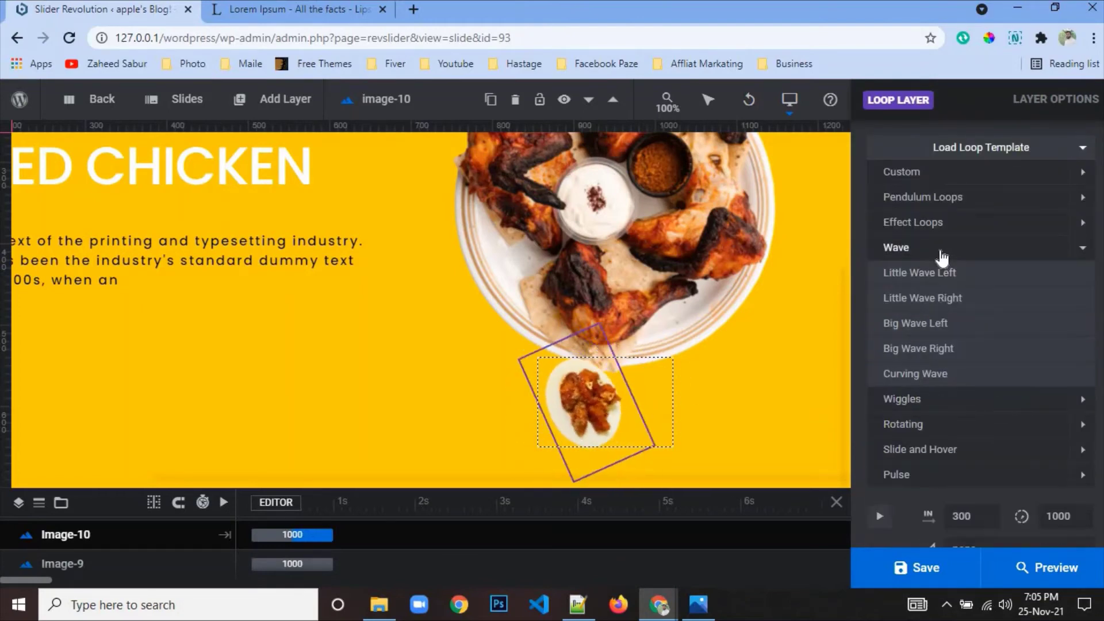
{"action": "left_click", "coordinate": [951, 298]}
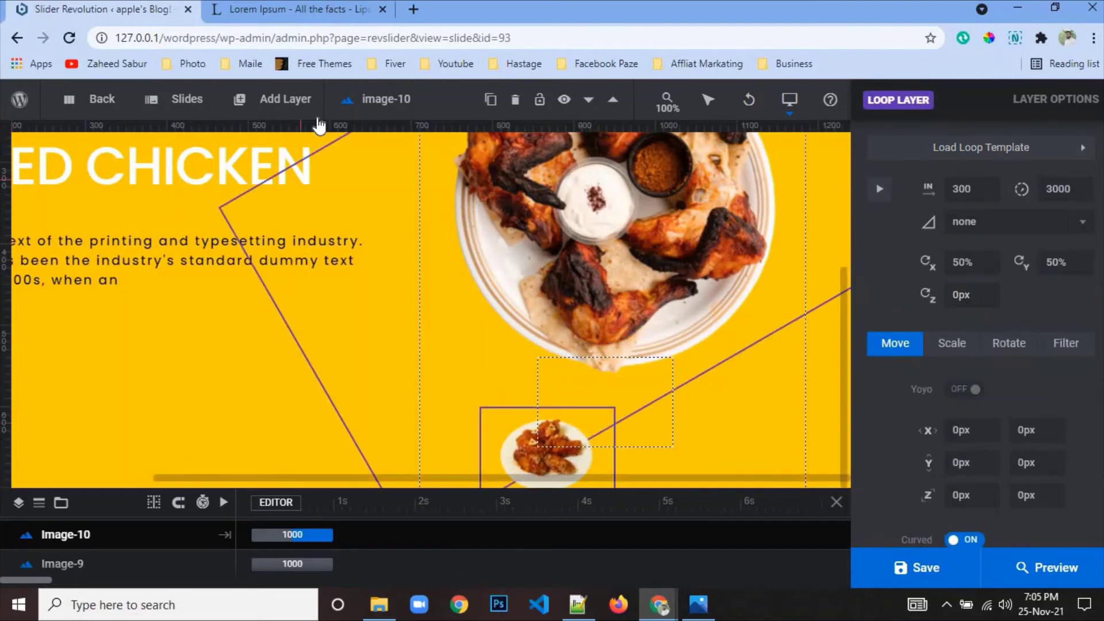
- Enable navigation arrows for the slider and set their style to Custom
{"action": "scroll", "coordinate": [981, 220], "scroll_direction": "up", "scroll_amount": 10}
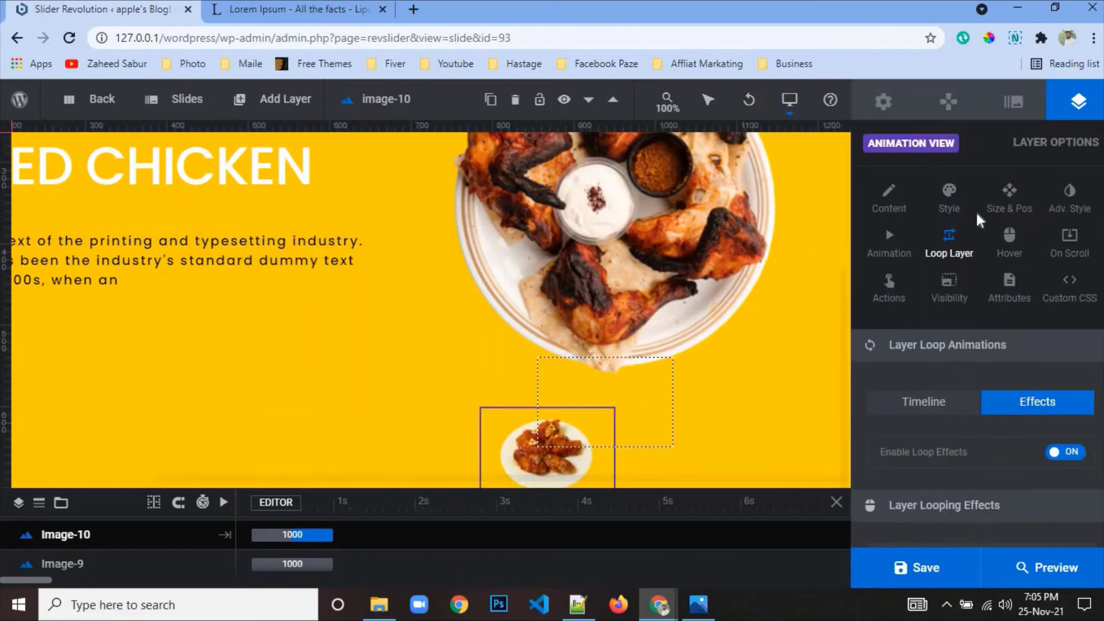
{"action": "left_click", "coordinate": [943, 102]}
{"action": "left_click", "coordinate": [1084, 347]}
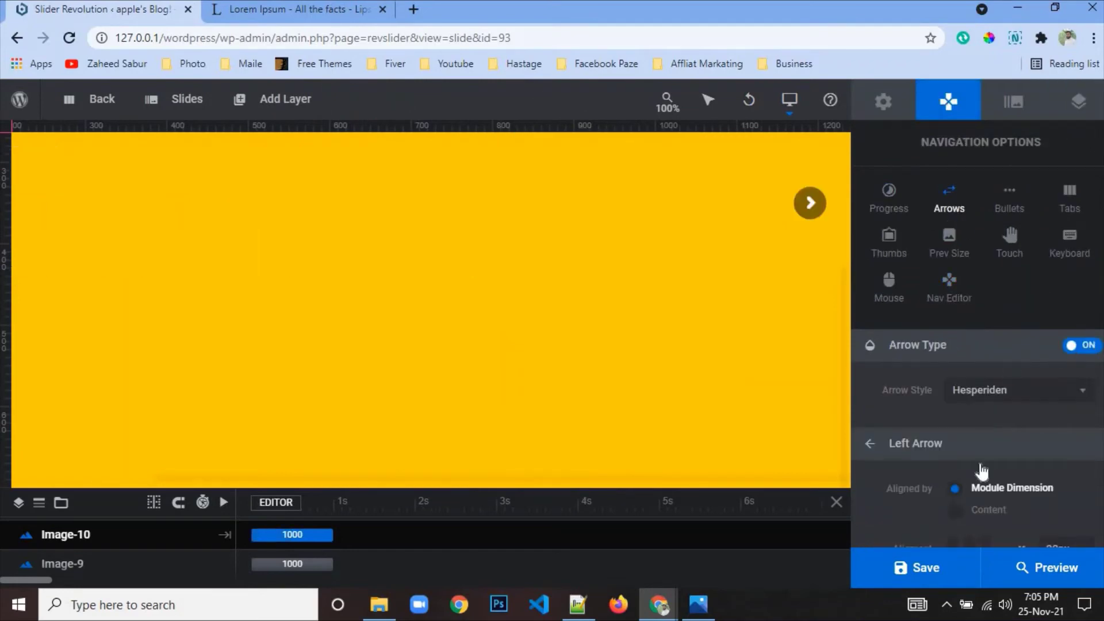
{"action": "left_click", "coordinate": [977, 396]}
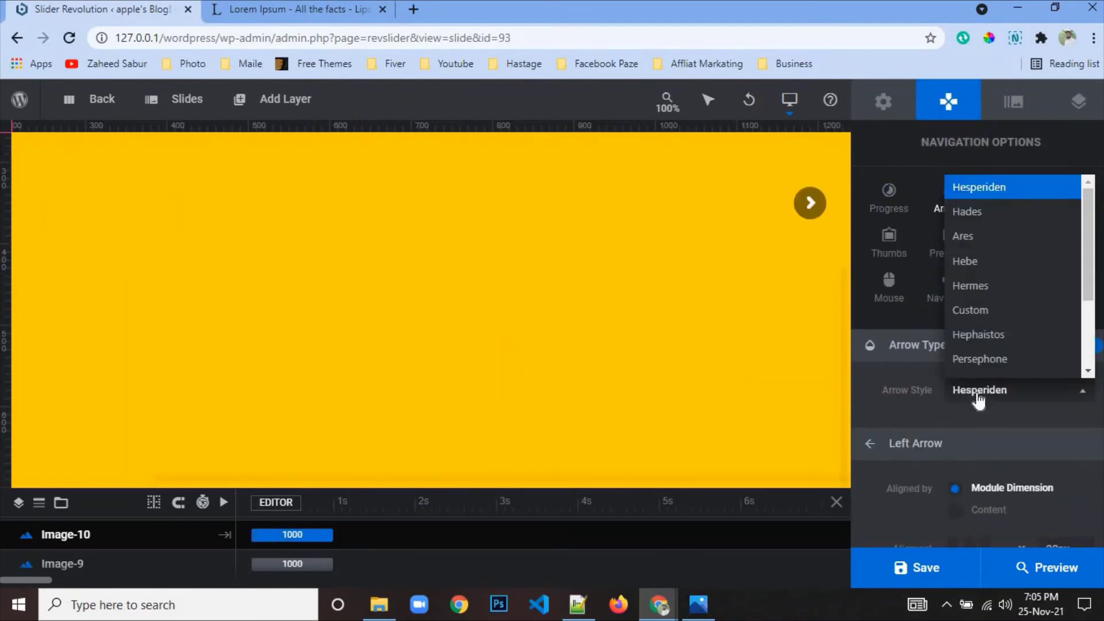
{"action": "left_click", "coordinate": [987, 317]}
- Set the right navigation arrow's horizontal offset to 0 px
{"action": "scroll", "coordinate": [958, 435], "scroll_direction": "down", "scroll_amount": 5}
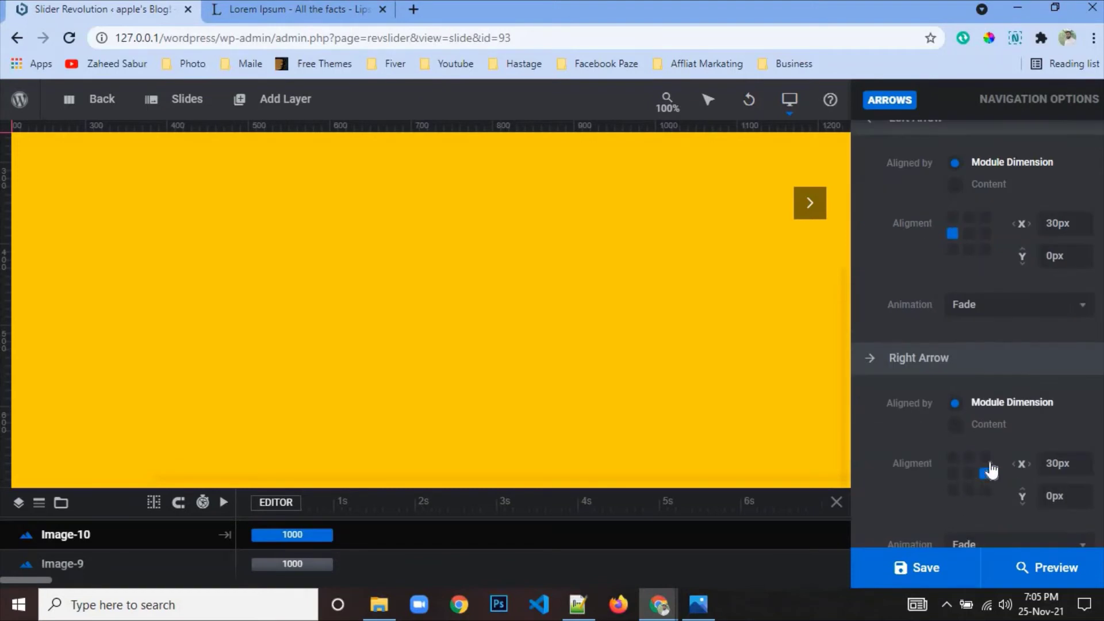
{"action": "scroll", "coordinate": [965, 408], "scroll_direction": "up", "scroll_amount": 5}
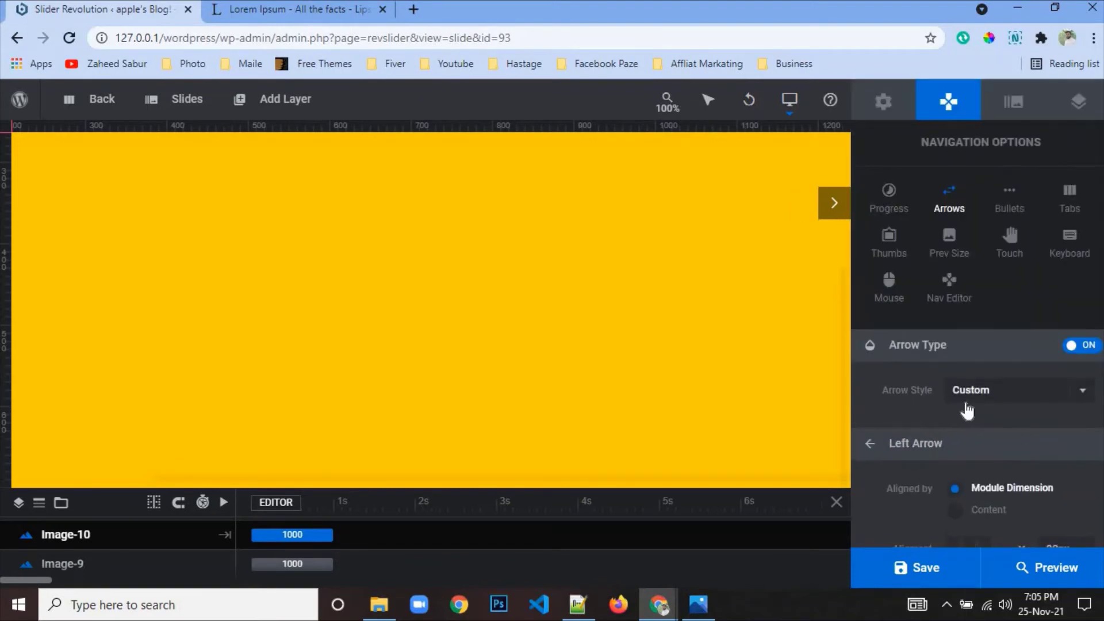
- Change the left and right arrow icons to the solid triangles \e817 and \e818, and save the slider
{"action": "scroll", "coordinate": [966, 411], "scroll_direction": "down", "scroll_amount": 10}
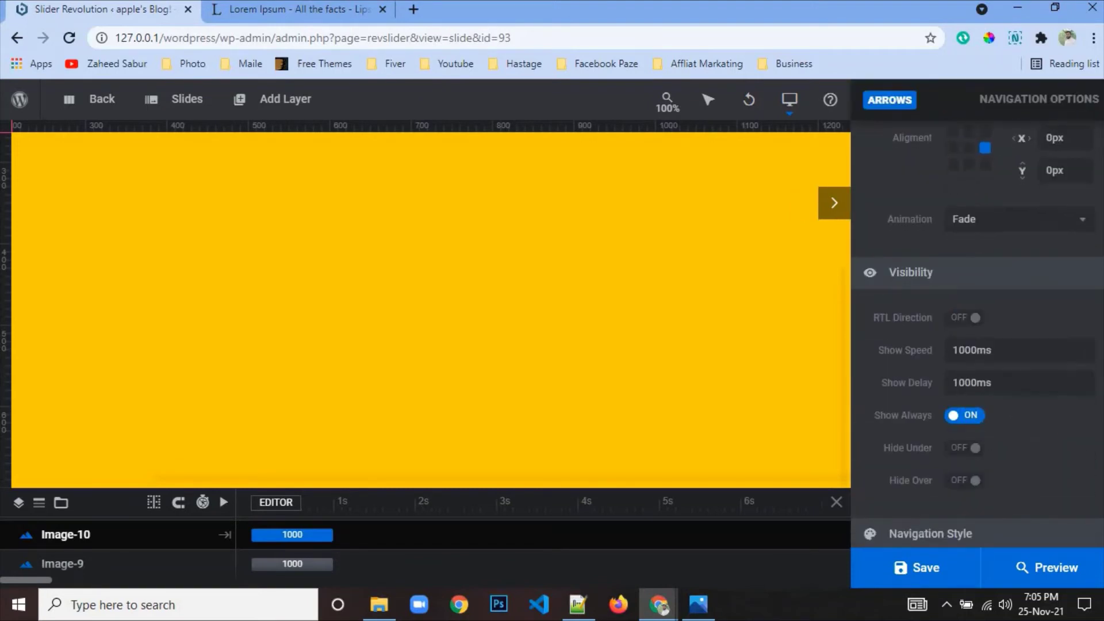
{"action": "scroll", "coordinate": [979, 401], "scroll_direction": "down", "scroll_amount": 5}
{"action": "left_click", "coordinate": [995, 253]}
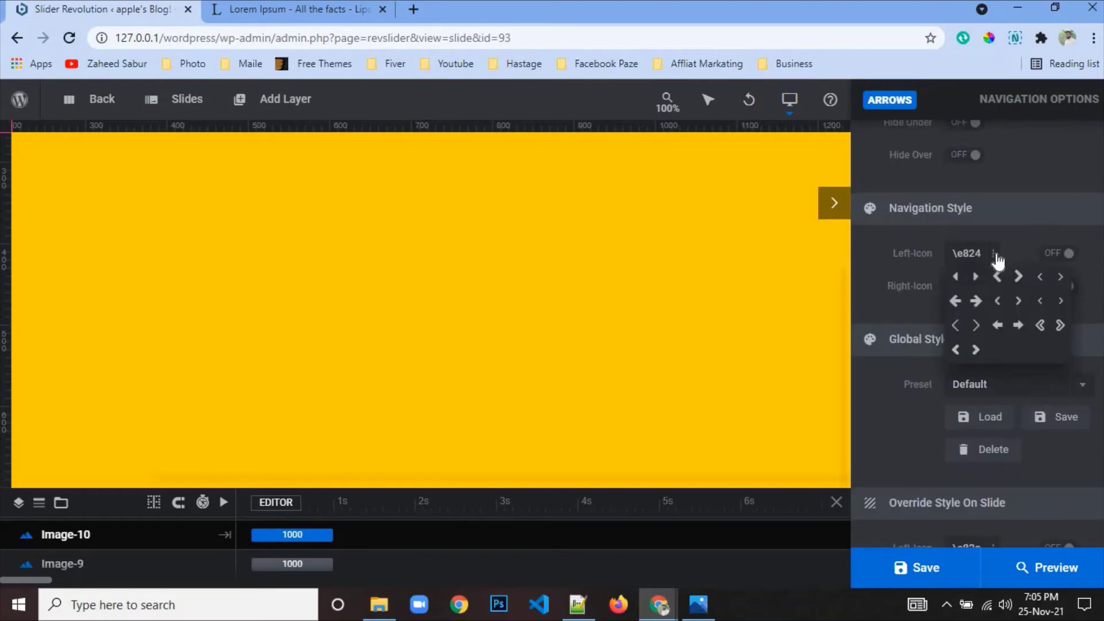
{"action": "left_click", "coordinate": [955, 281]}
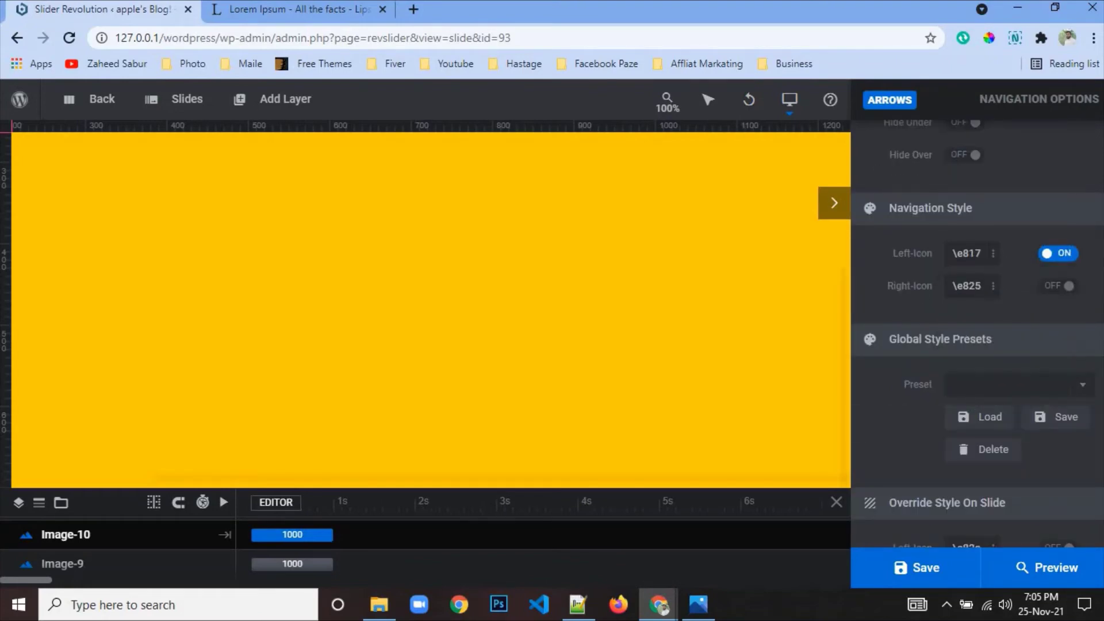
{"action": "left_click", "coordinate": [994, 287]}
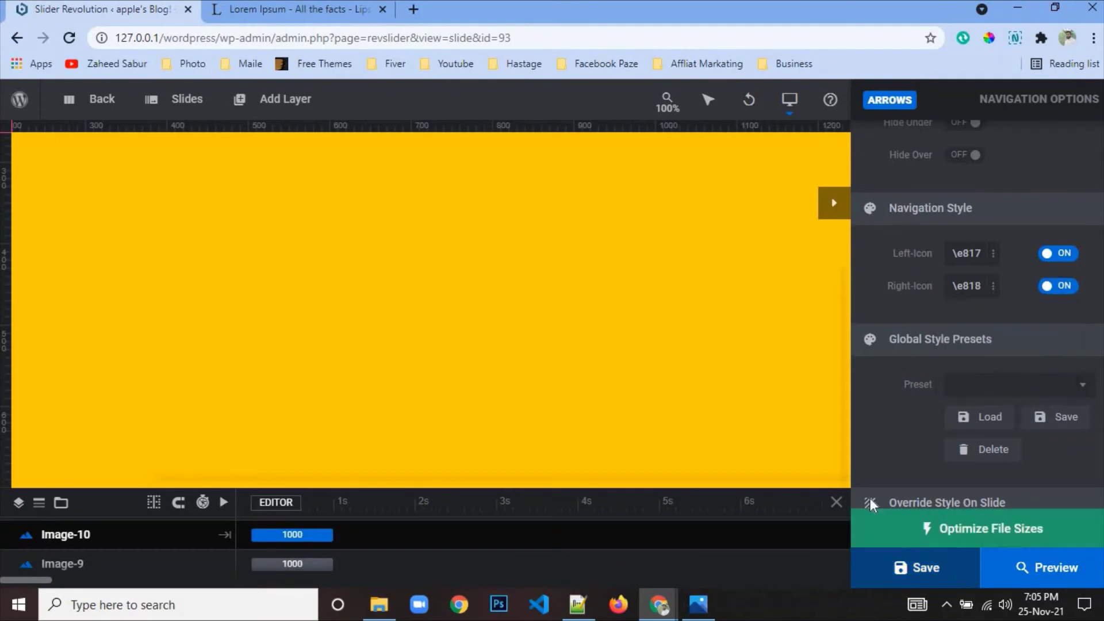
{"action": "left_click", "coordinate": [915, 568]}
{"action": "scroll", "coordinate": [964, 395], "scroll_direction": "down", "scroll_amount": 1}
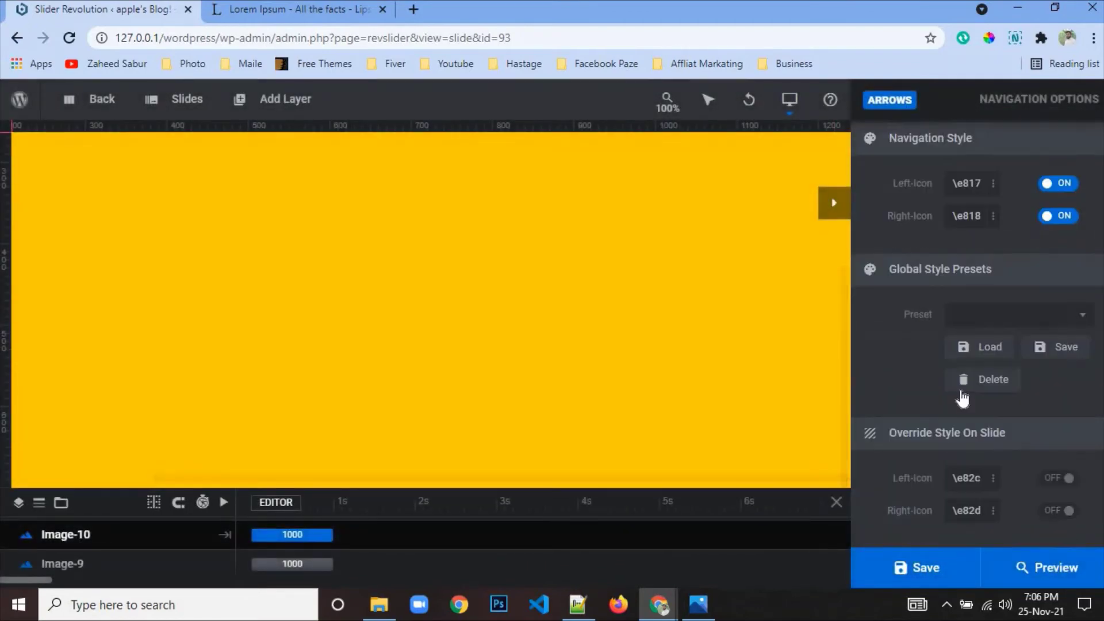
{"action": "scroll", "coordinate": [966, 387], "scroll_direction": "up", "scroll_amount": 7}
{"action": "scroll", "coordinate": [968, 391], "scroll_direction": "up", "scroll_amount": 10}
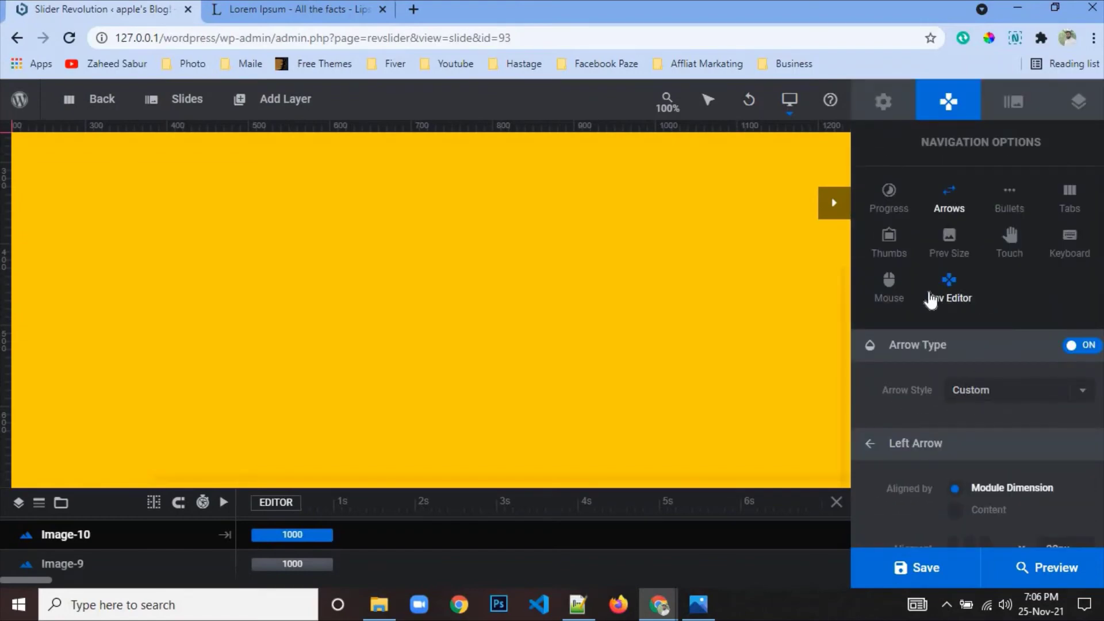
- Set the slide's transition animation to the Random All preset and save the slider
{"action": "scroll", "coordinate": [629, 323], "scroll_direction": "up", "scroll_amount": 4}
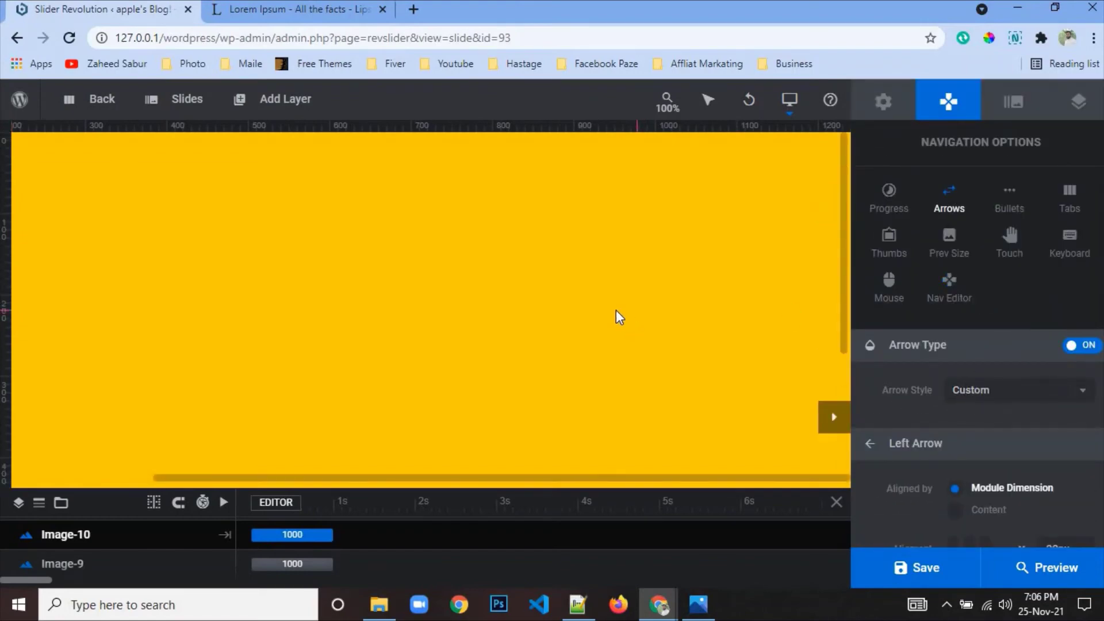
{"action": "mouse_move", "coordinate": [185, 112]}
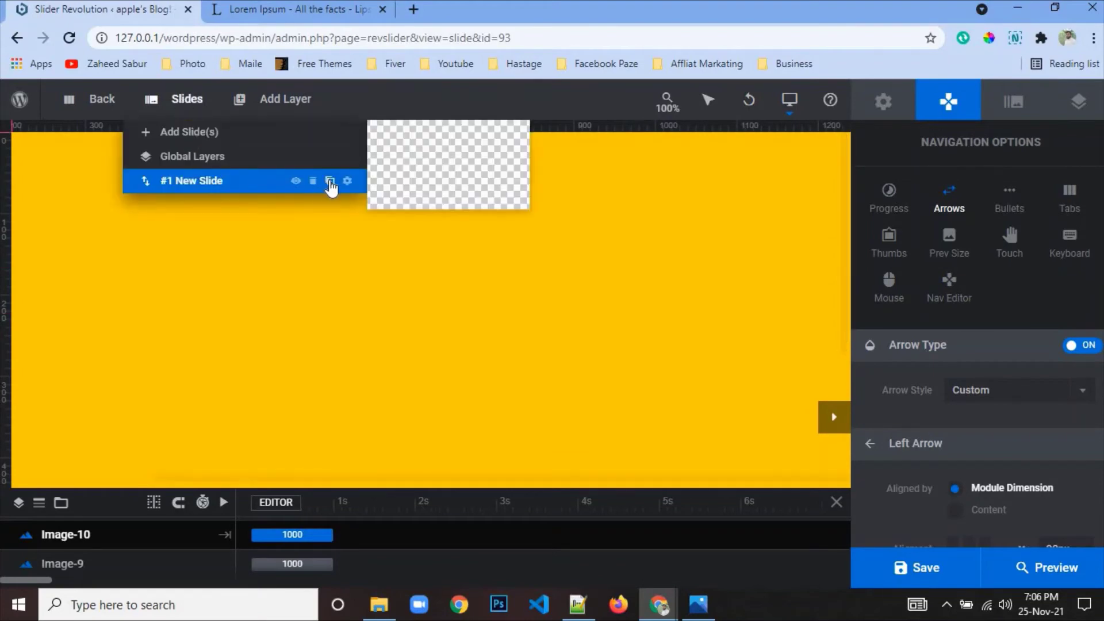
{"action": "left_click", "coordinate": [1013, 105]}
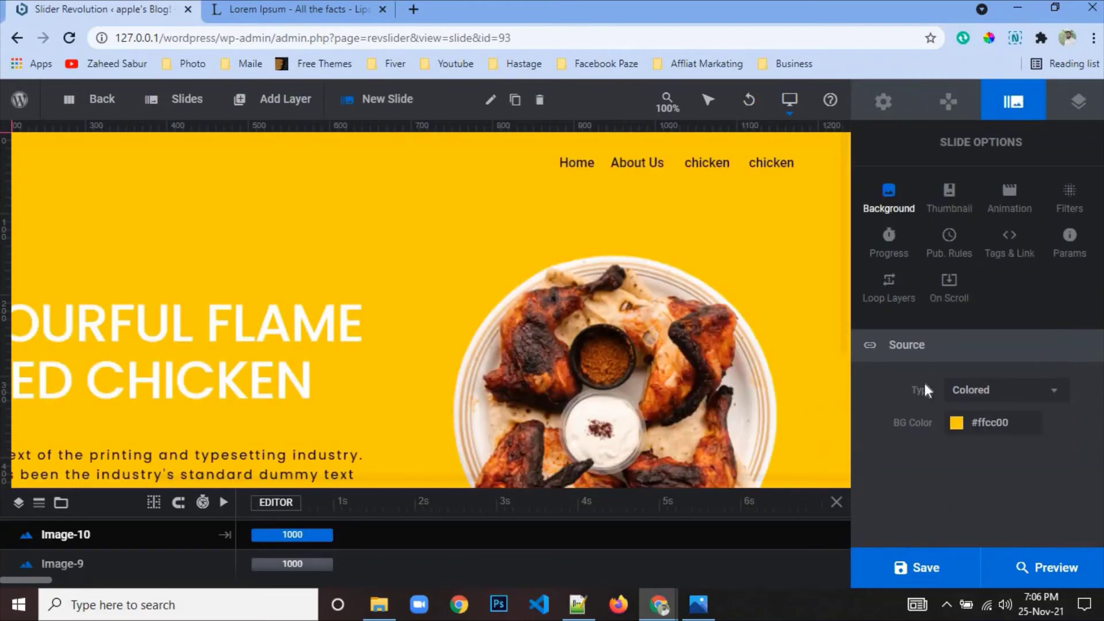
{"action": "left_click", "coordinate": [1011, 216]}
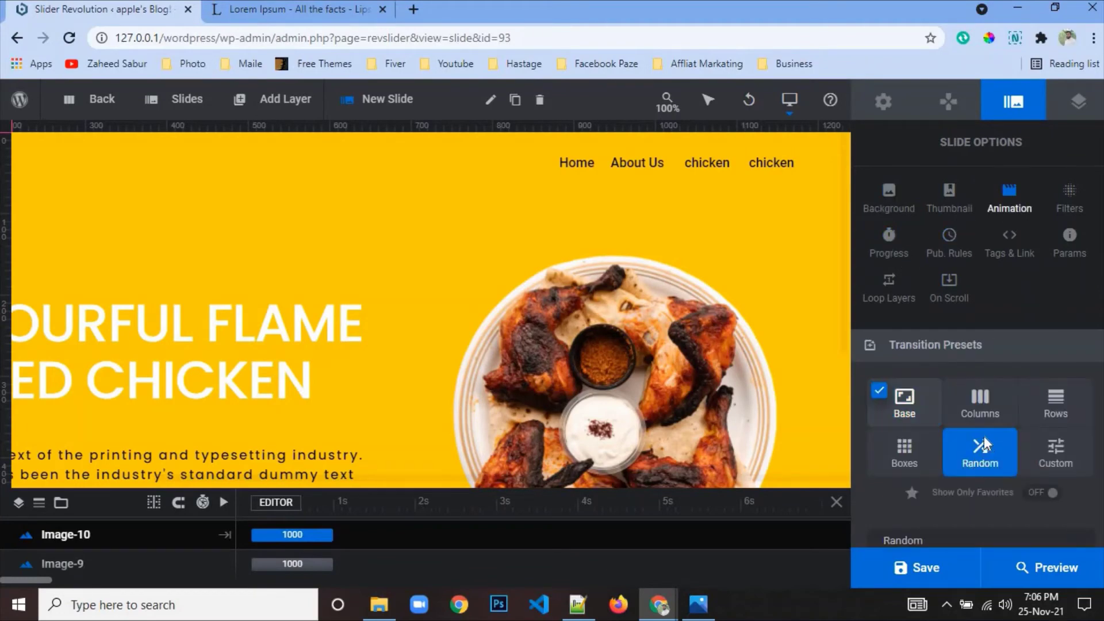
{"action": "scroll", "coordinate": [984, 442], "scroll_direction": "down", "scroll_amount": 2}
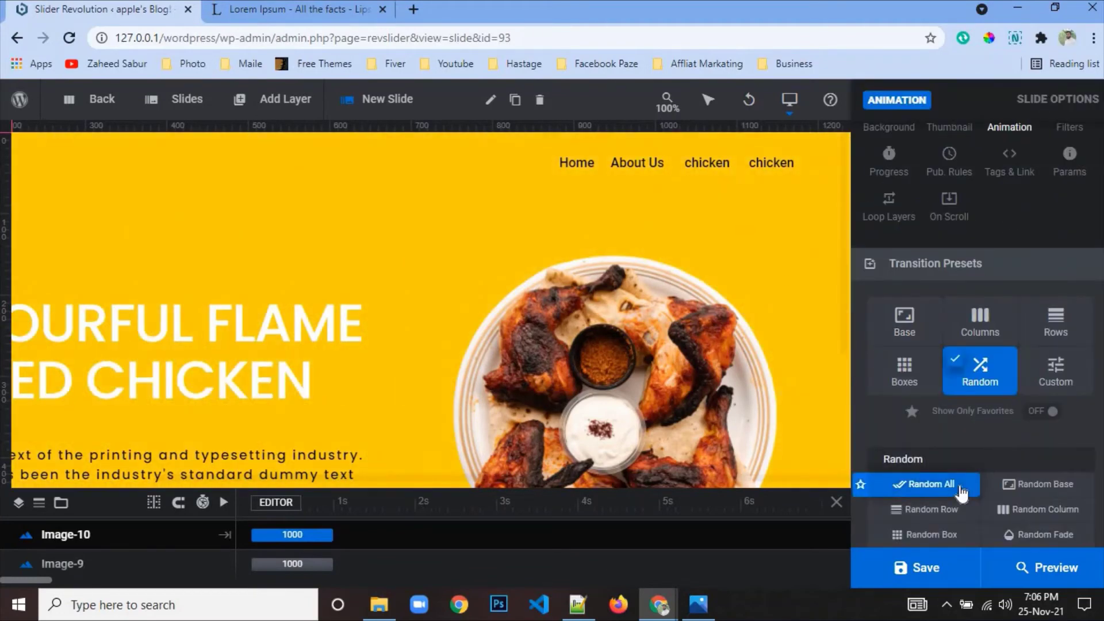
{"action": "left_click", "coordinate": [924, 567]}
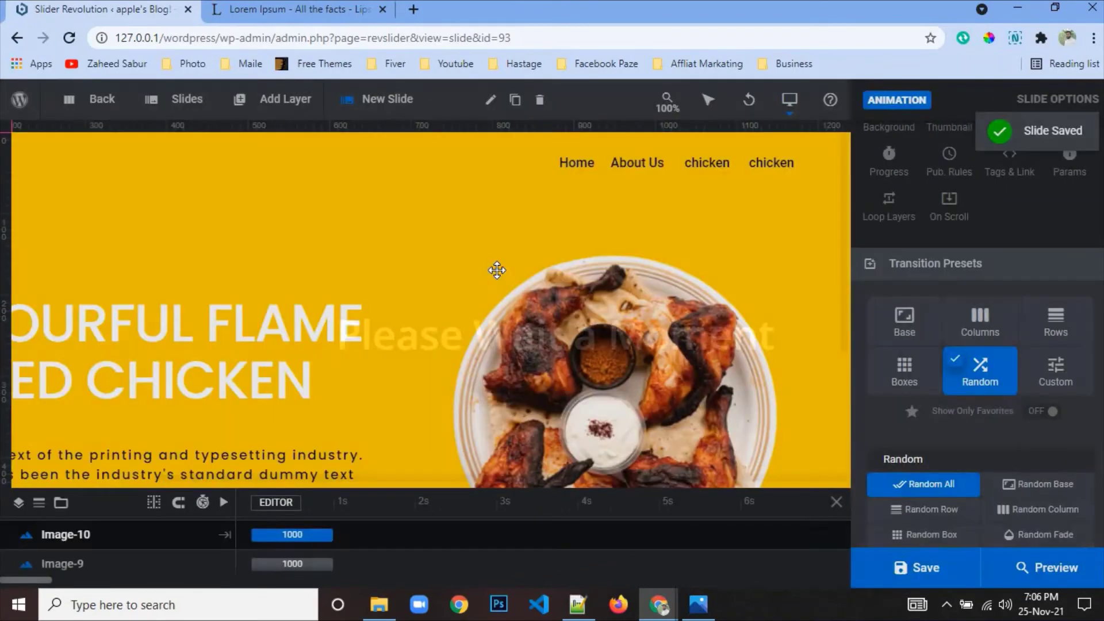
- Duplicate the first slide to create a second slide
{"action": "mouse_move", "coordinate": [270, 105]}
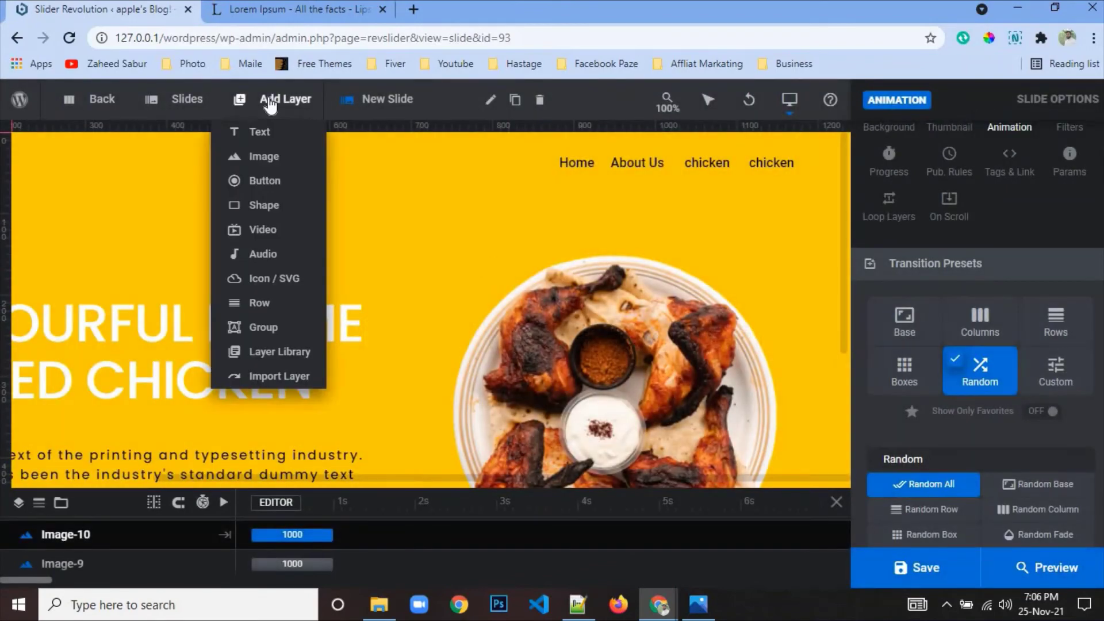
{"action": "mouse_move", "coordinate": [190, 107]}
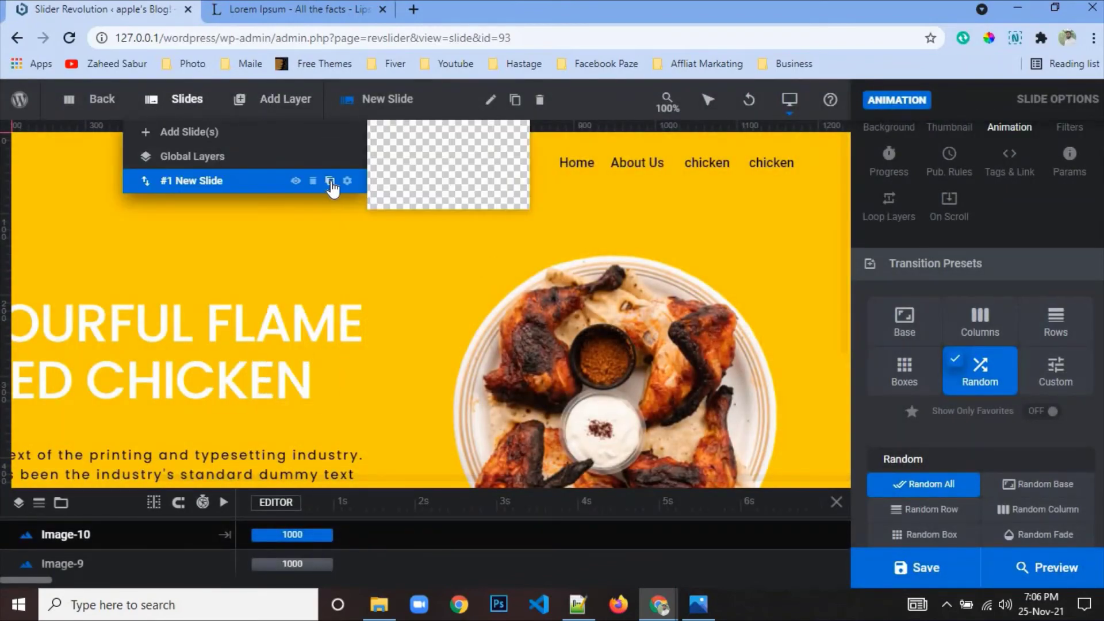
{"action": "left_click", "coordinate": [330, 181]}
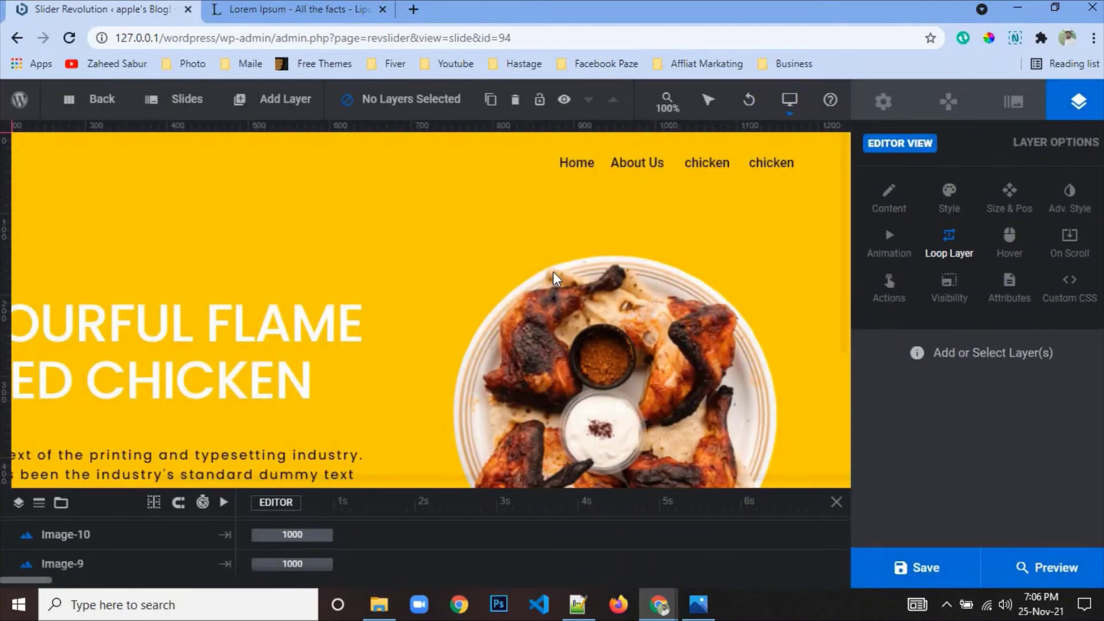
- Preview the slider and test the transition to the next slide with the navigation arrow, then close the preview
{"action": "left_click", "coordinate": [1036, 575]}
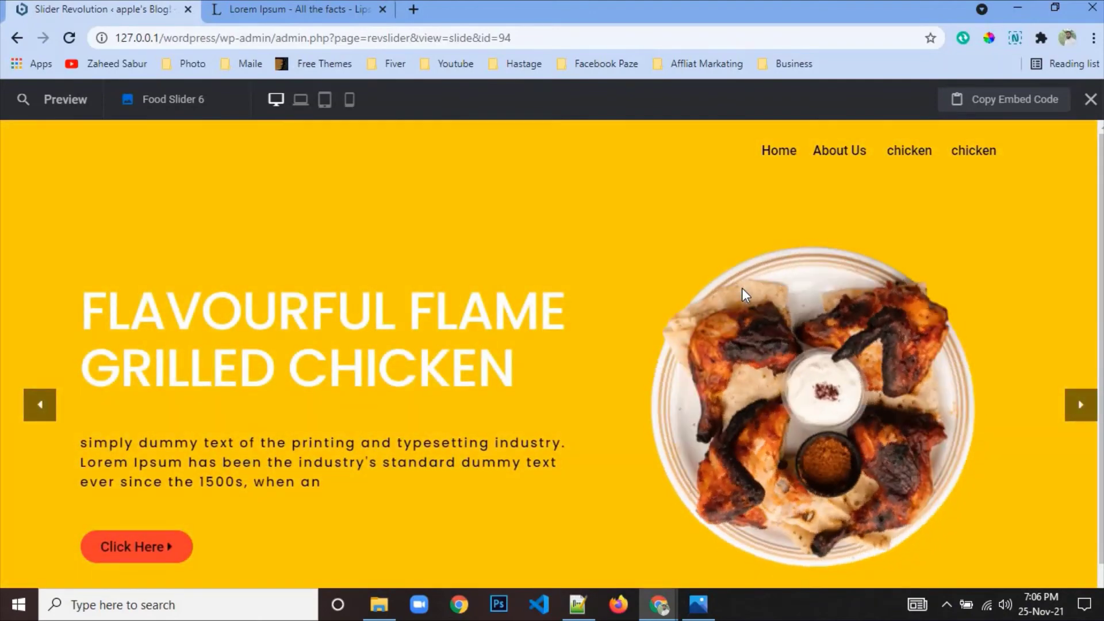
{"action": "scroll", "coordinate": [741, 289], "scroll_direction": "down", "scroll_amount": 1}
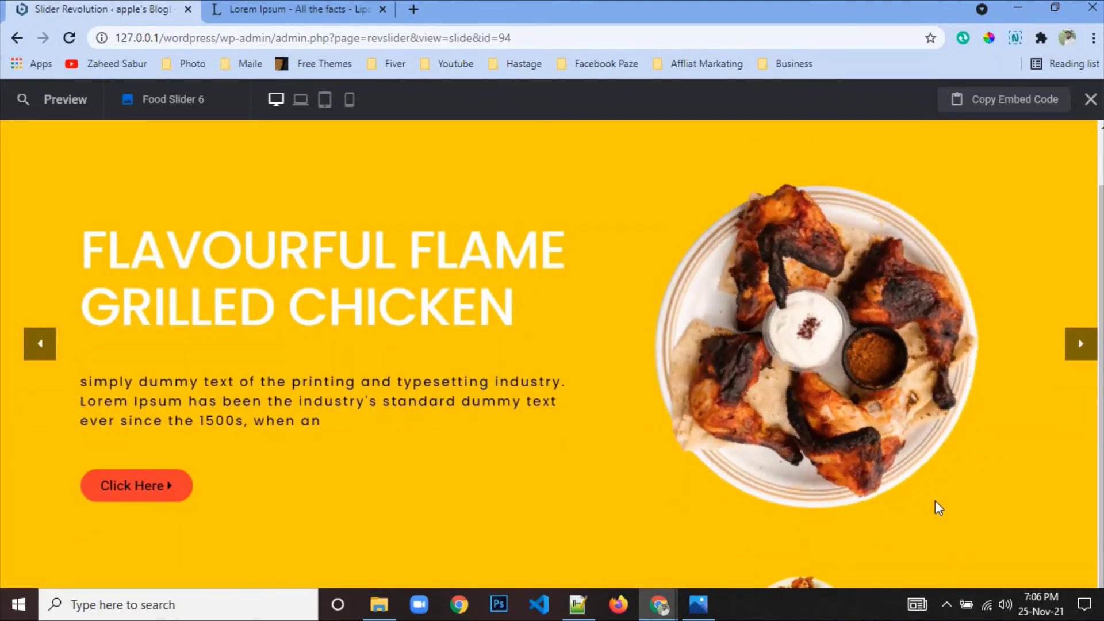
{"action": "scroll", "coordinate": [935, 500], "scroll_direction": "up", "scroll_amount": 1}
{"action": "scroll", "coordinate": [935, 491], "scroll_direction": "down", "scroll_amount": 1}
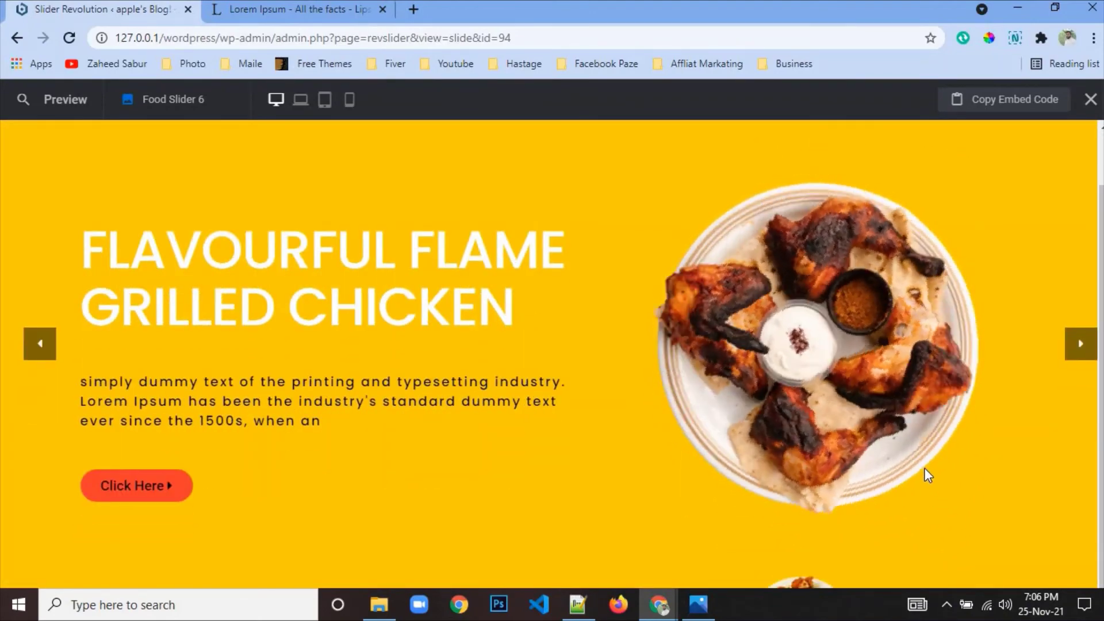
{"action": "left_click", "coordinate": [1069, 353]}
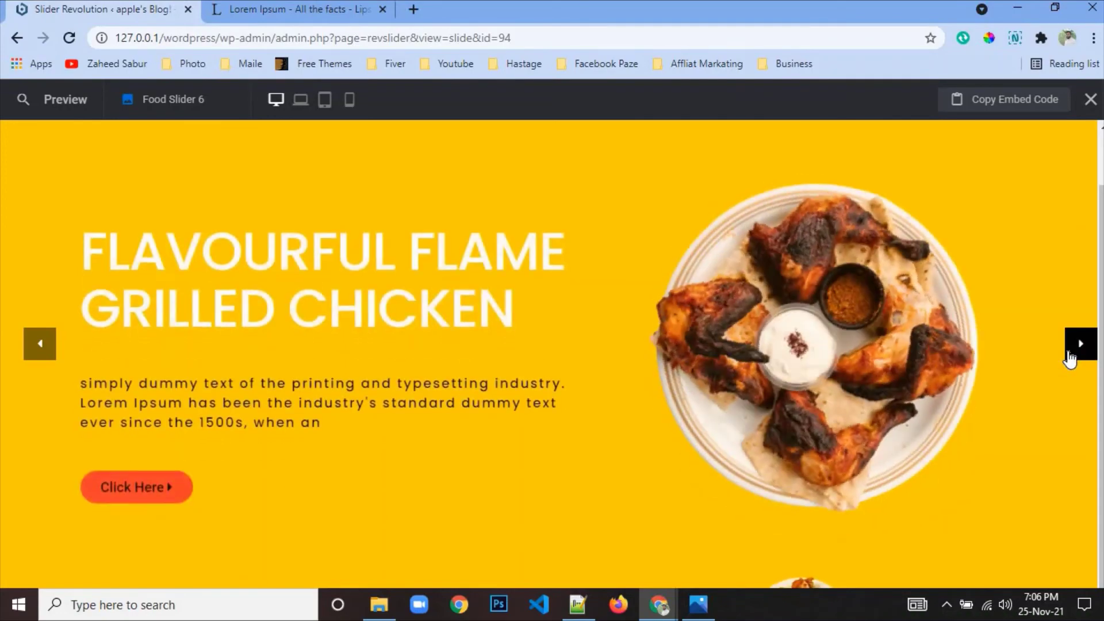
{"action": "left_click", "coordinate": [1091, 99]}
- Try out loop templates from the Wave, Effect Loops and Wiggles groups on the second slide's small wings plate
{"action": "scroll", "coordinate": [638, 442], "scroll_direction": "down", "scroll_amount": 3}
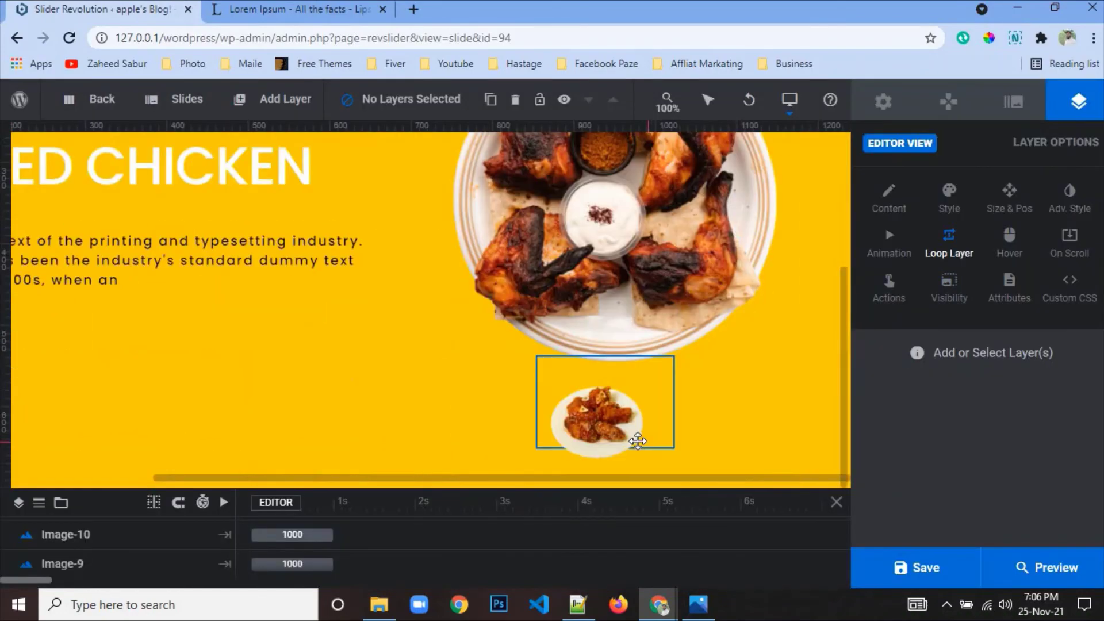
{"action": "left_click", "coordinate": [629, 431]}
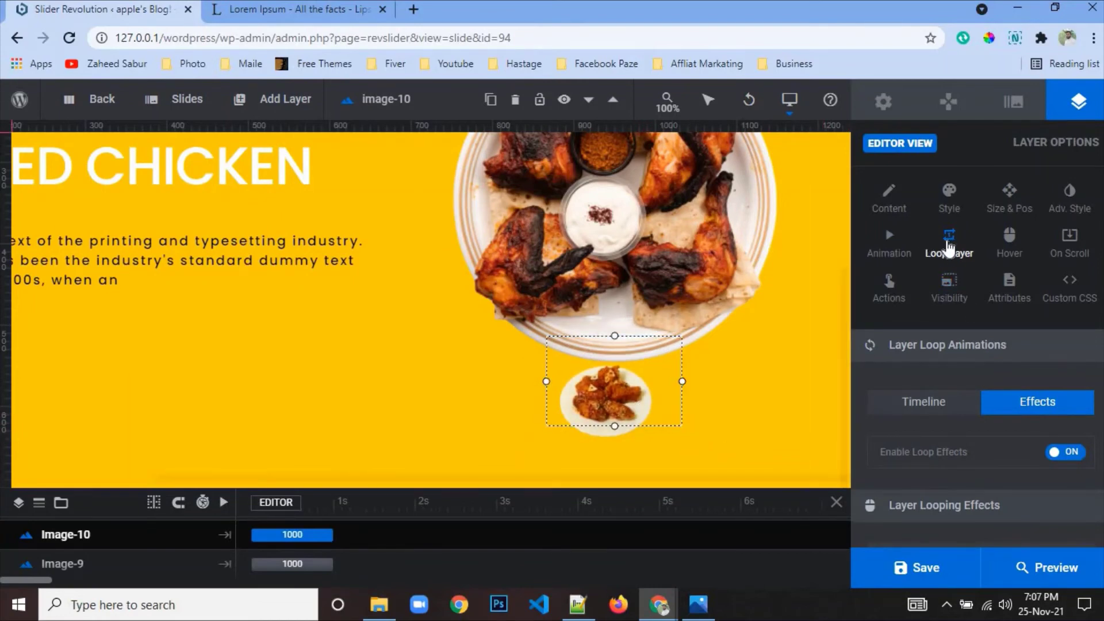
{"action": "scroll", "coordinate": [966, 335], "scroll_direction": "down", "scroll_amount": 4}
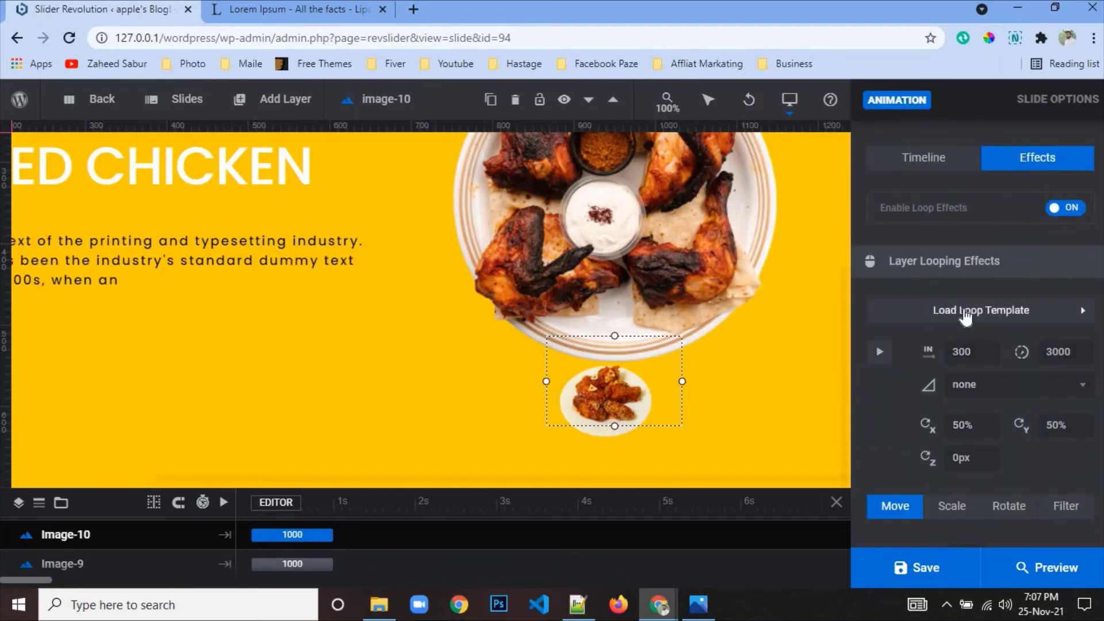
{"action": "left_click", "coordinate": [967, 315]}
{"action": "left_click", "coordinate": [946, 460]}
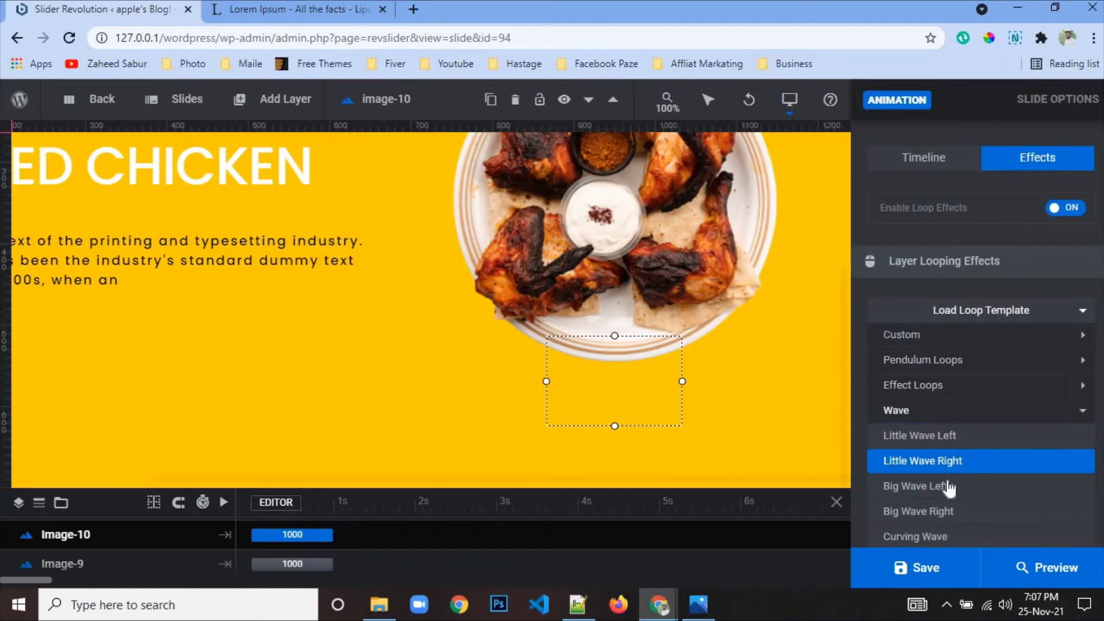
{"action": "scroll", "coordinate": [951, 468], "scroll_direction": "up", "scroll_amount": 5}
{"action": "scroll", "coordinate": [978, 460], "scroll_direction": "down", "scroll_amount": 6}
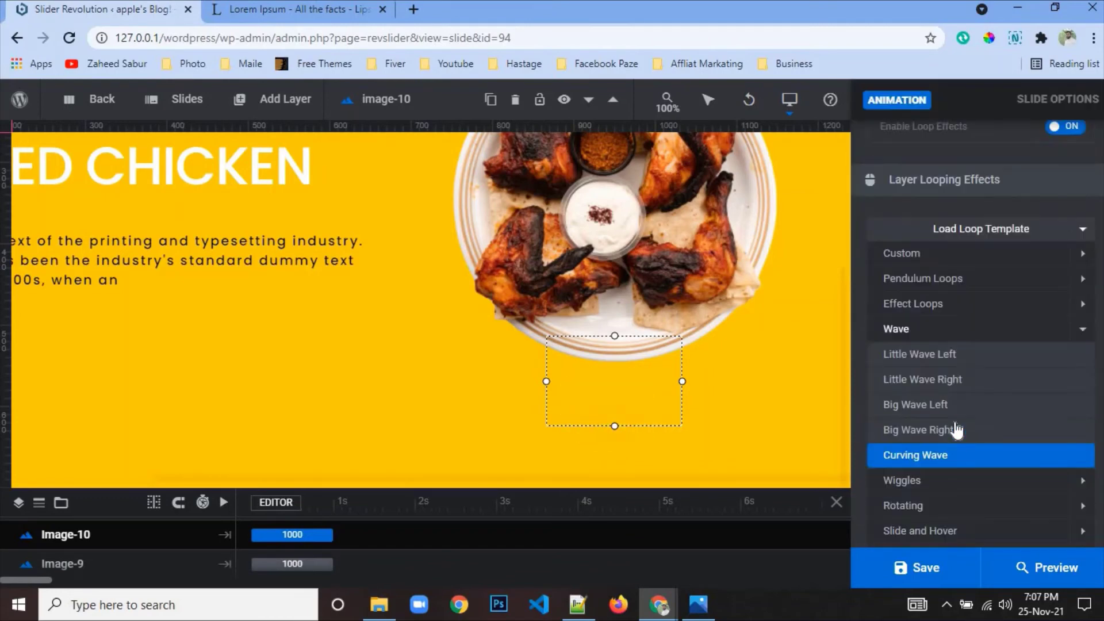
{"action": "left_click", "coordinate": [932, 305]}
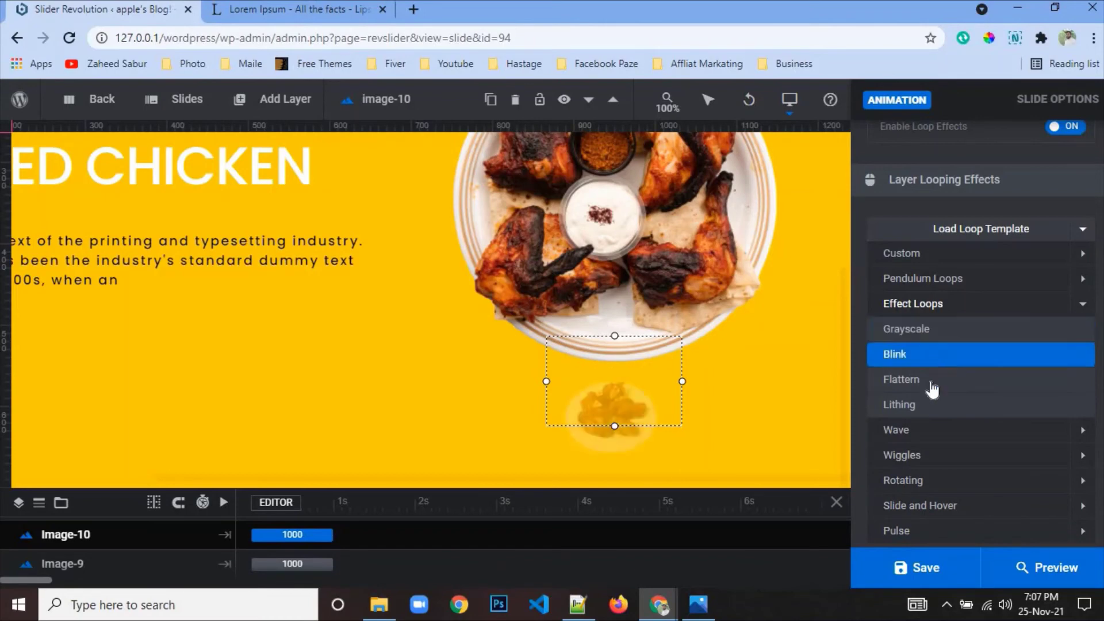
{"action": "left_click", "coordinate": [933, 435]}
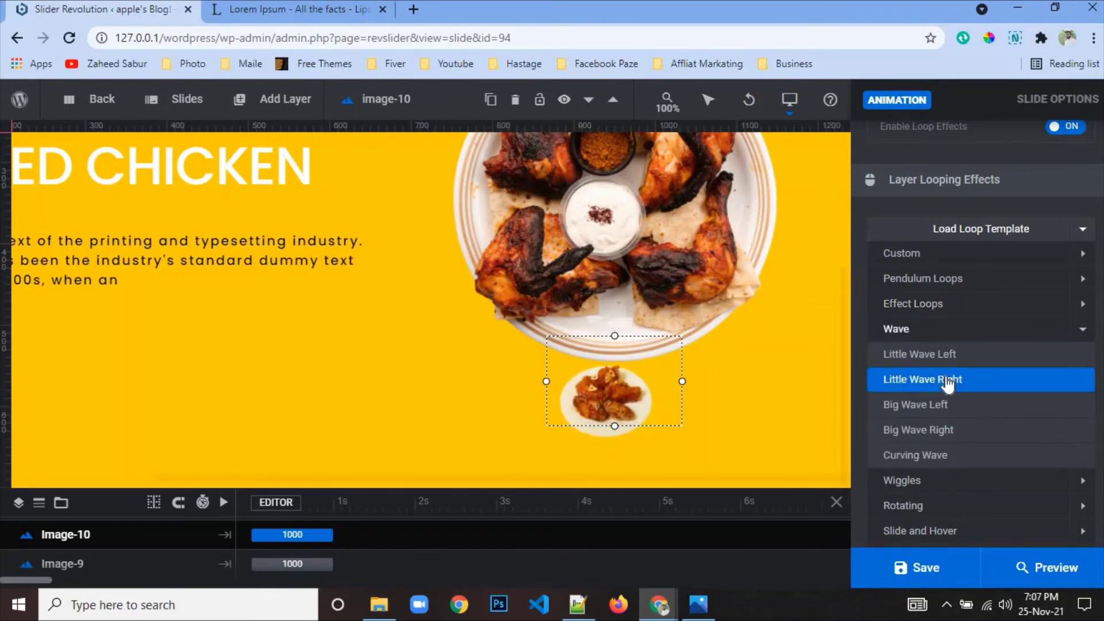
{"action": "scroll", "coordinate": [947, 384], "scroll_direction": "down", "scroll_amount": 3}
{"action": "left_click", "coordinate": [946, 322]}
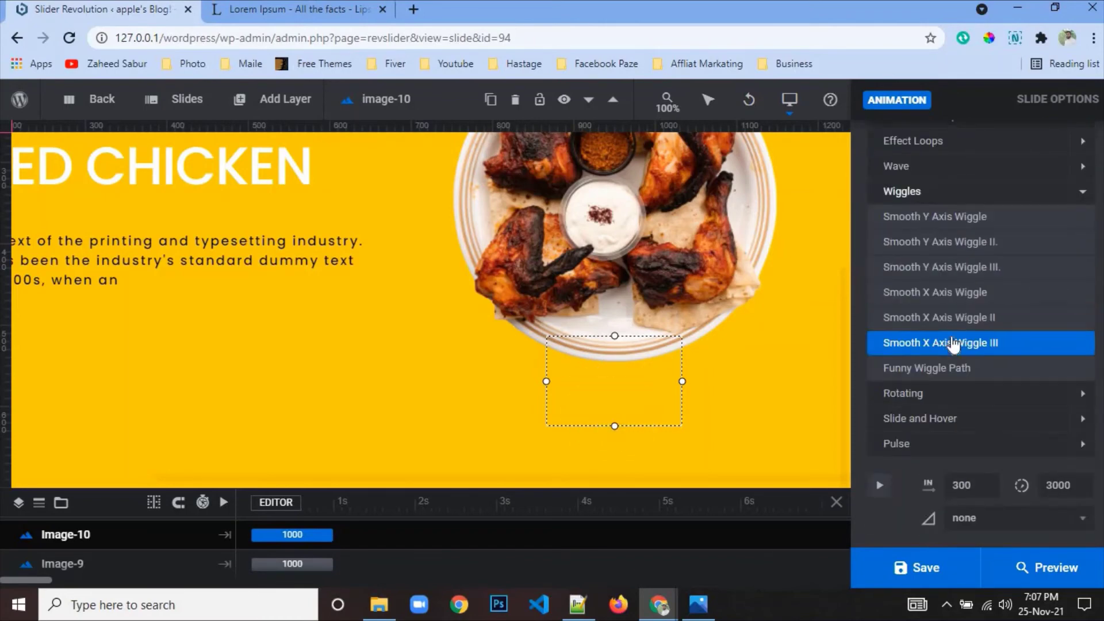
{"action": "left_click", "coordinate": [952, 272]}
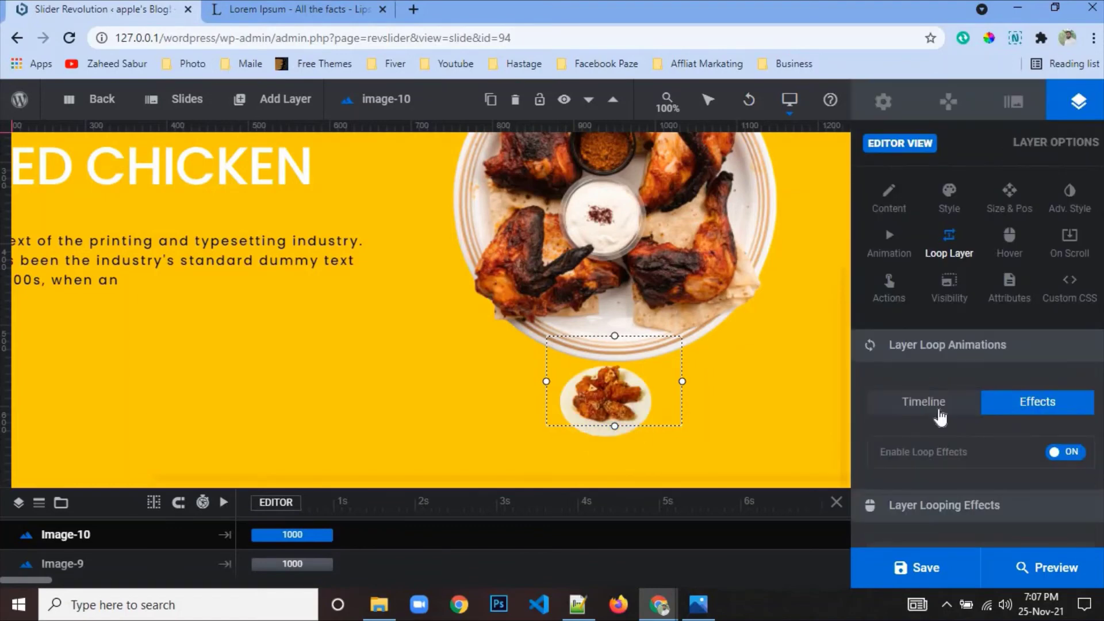
- Play the small wings plate's keyframe animation, and save and preview the slider to check its slide change
{"action": "left_click", "coordinate": [908, 244]}
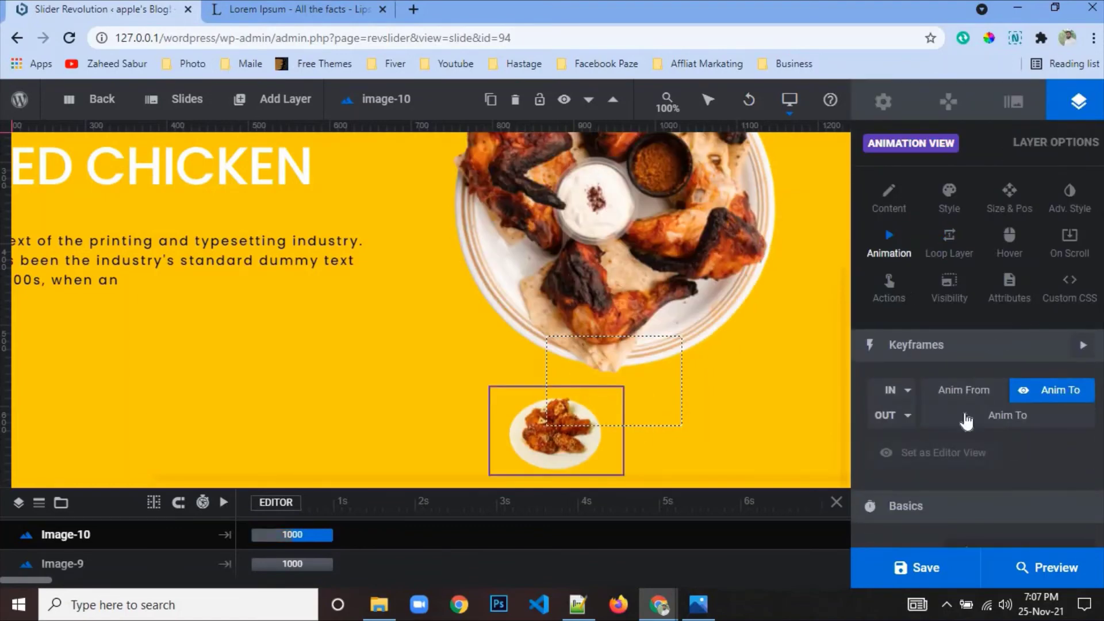
{"action": "left_click", "coordinate": [1079, 347]}
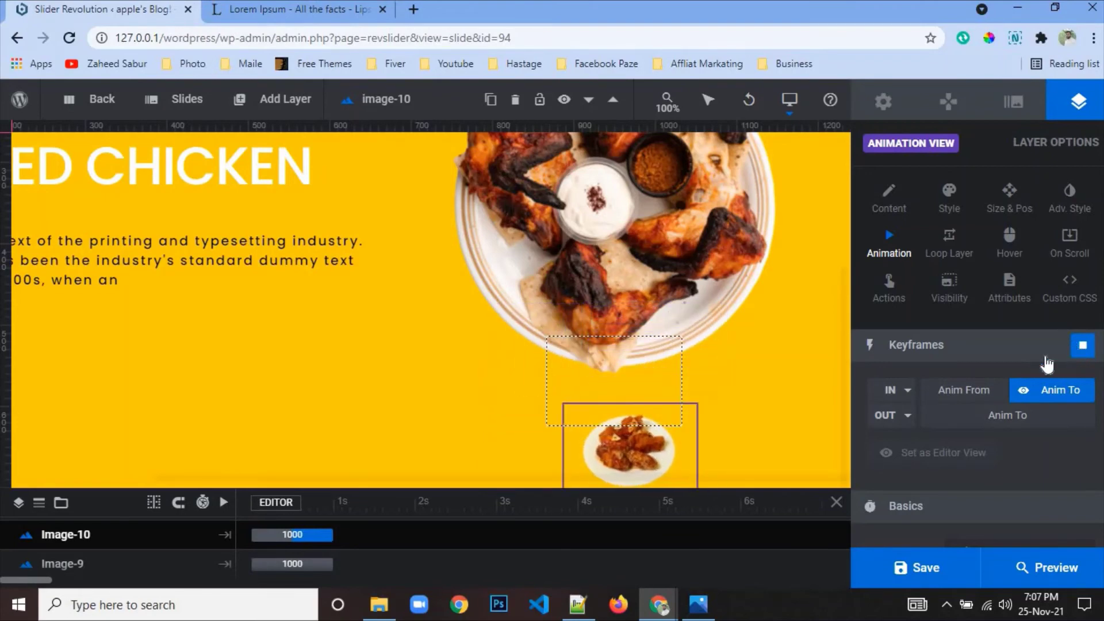
{"action": "left_click", "coordinate": [944, 567]}
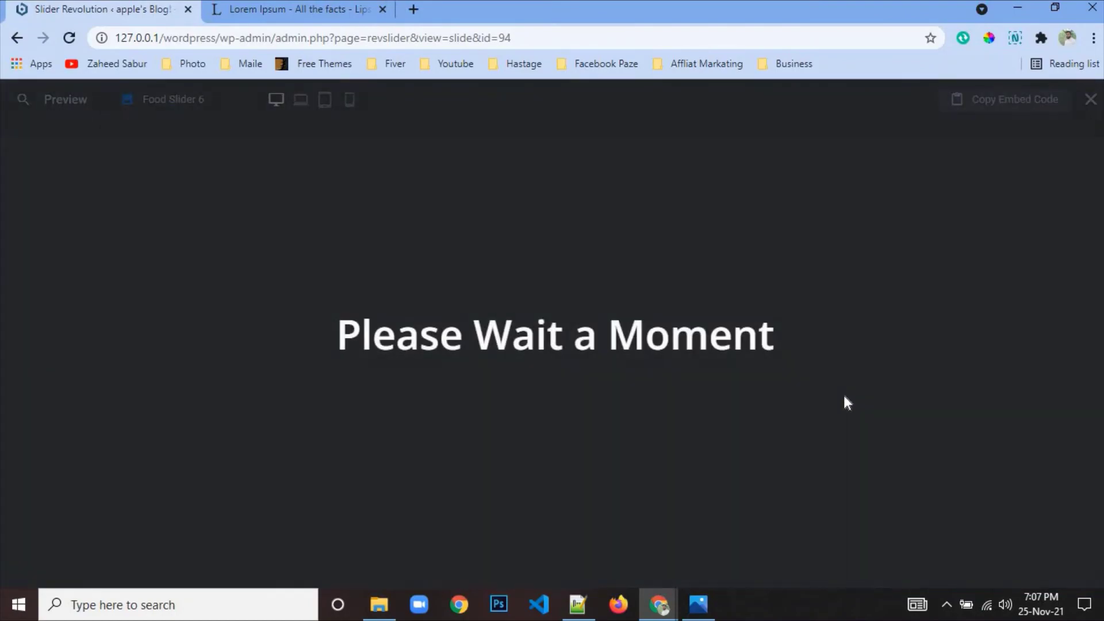
{"action": "scroll", "coordinate": [868, 400], "scroll_direction": "down", "scroll_amount": 1}
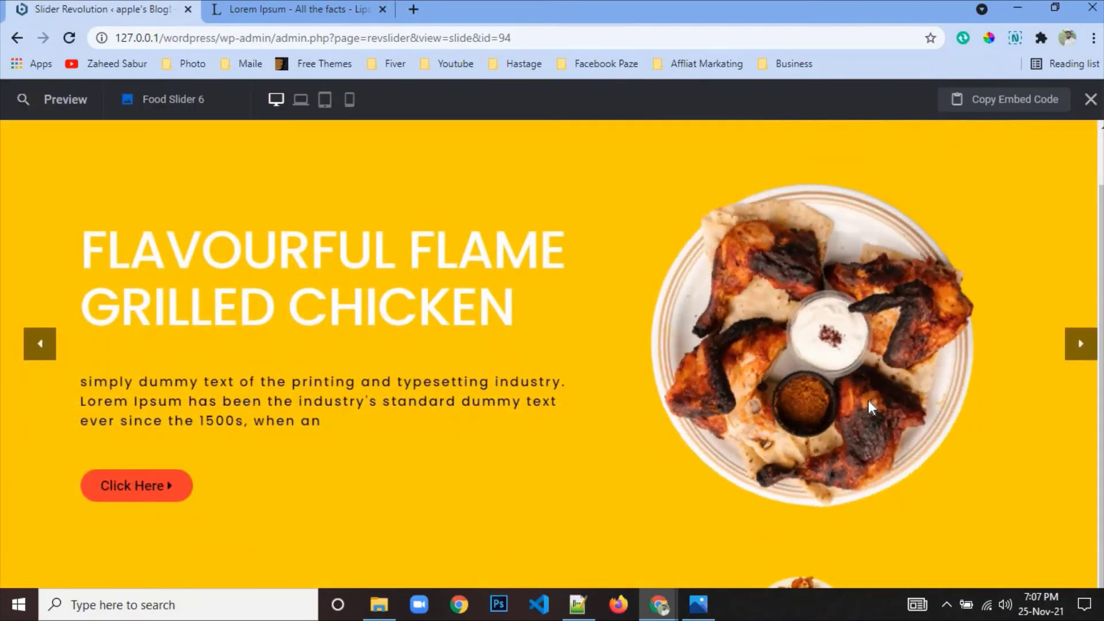
{"action": "left_click", "coordinate": [1079, 348]}
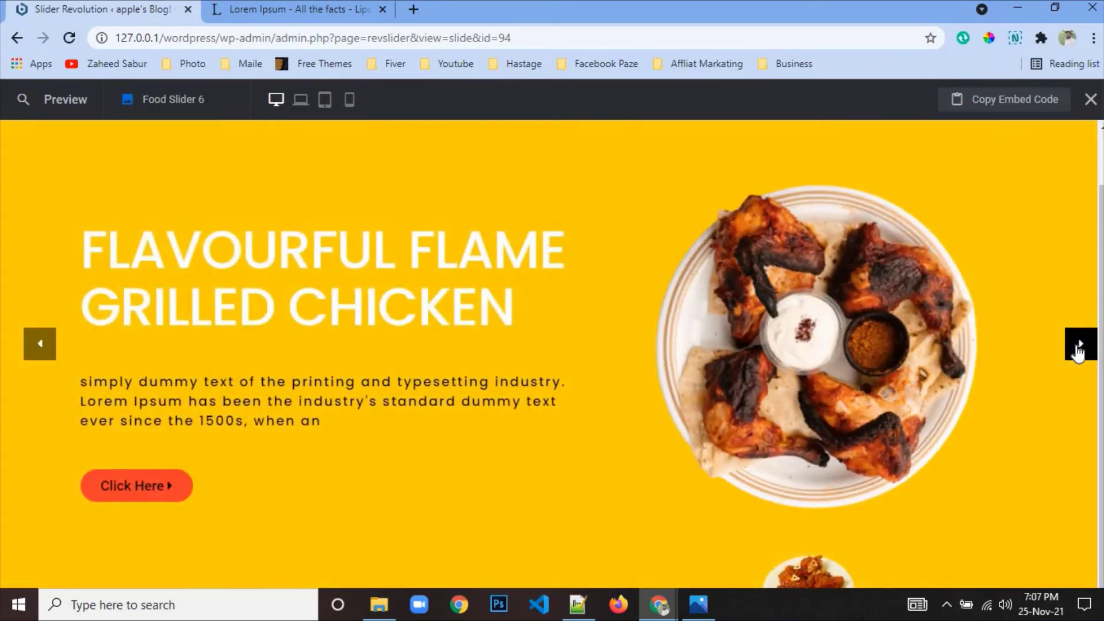
{"action": "left_click", "coordinate": [1090, 100]}
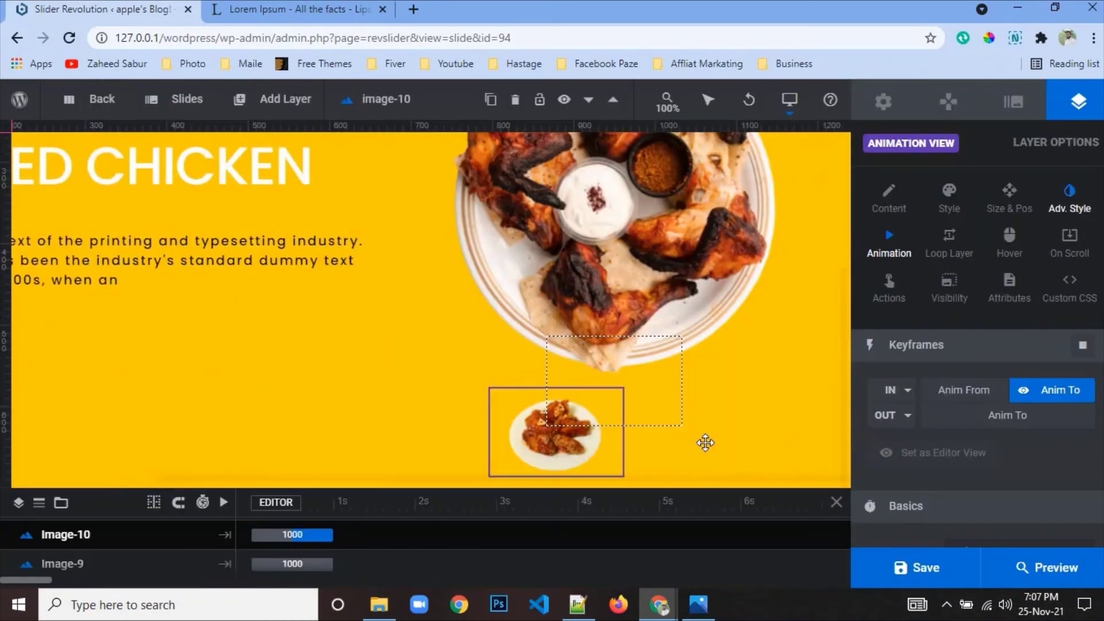
- Delete the second slide's small wings plate and add a new image layer with the wings plate picture from the Media Library
{"action": "right_click", "coordinate": [584, 429]}
{"action": "left_click", "coordinate": [634, 346]}
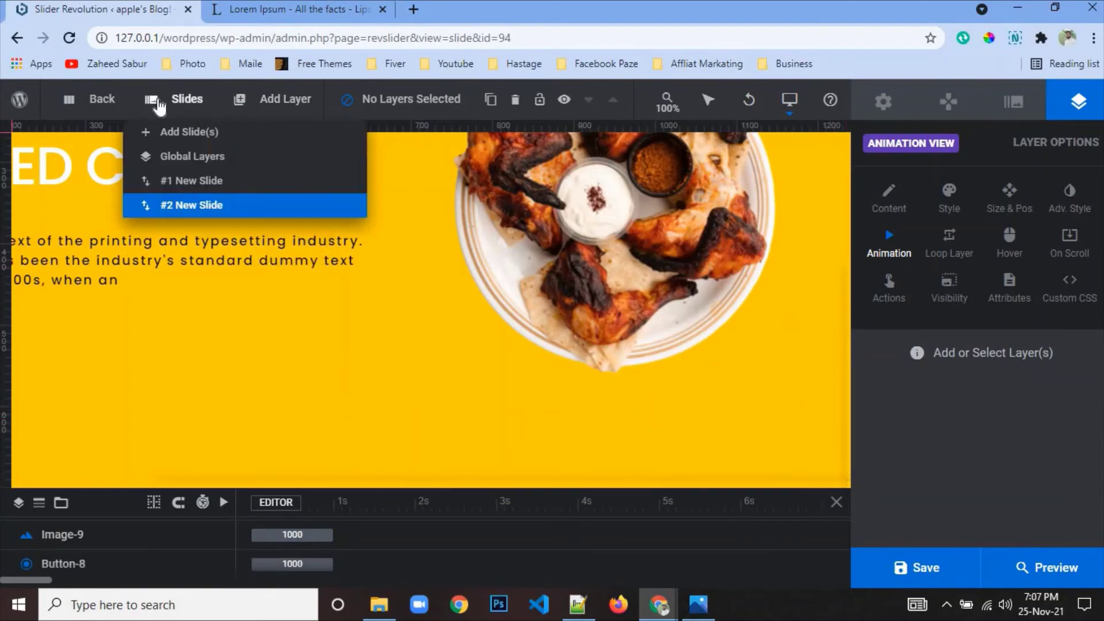
{"action": "mouse_move", "coordinate": [285, 104]}
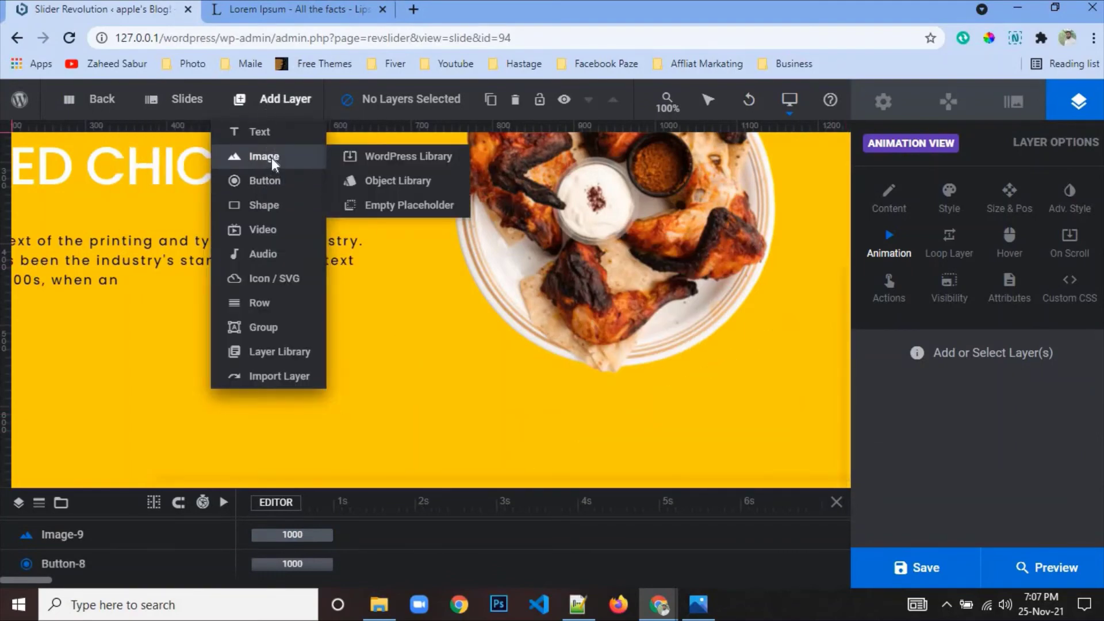
{"action": "left_click", "coordinate": [271, 157]}
{"action": "left_click", "coordinate": [898, 218]}
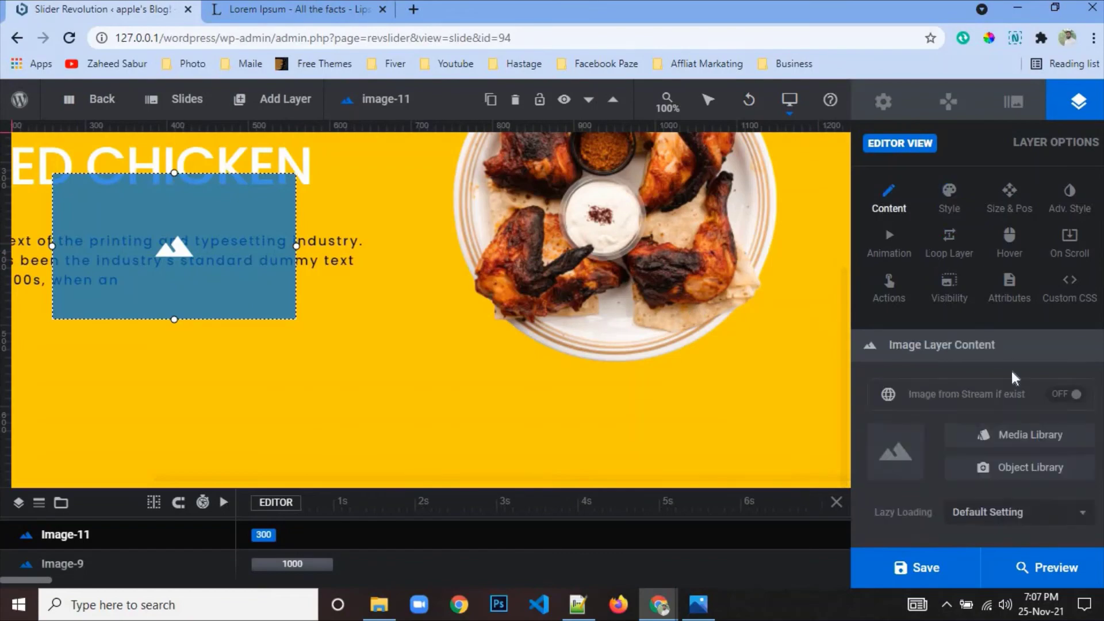
{"action": "left_click", "coordinate": [986, 435]}
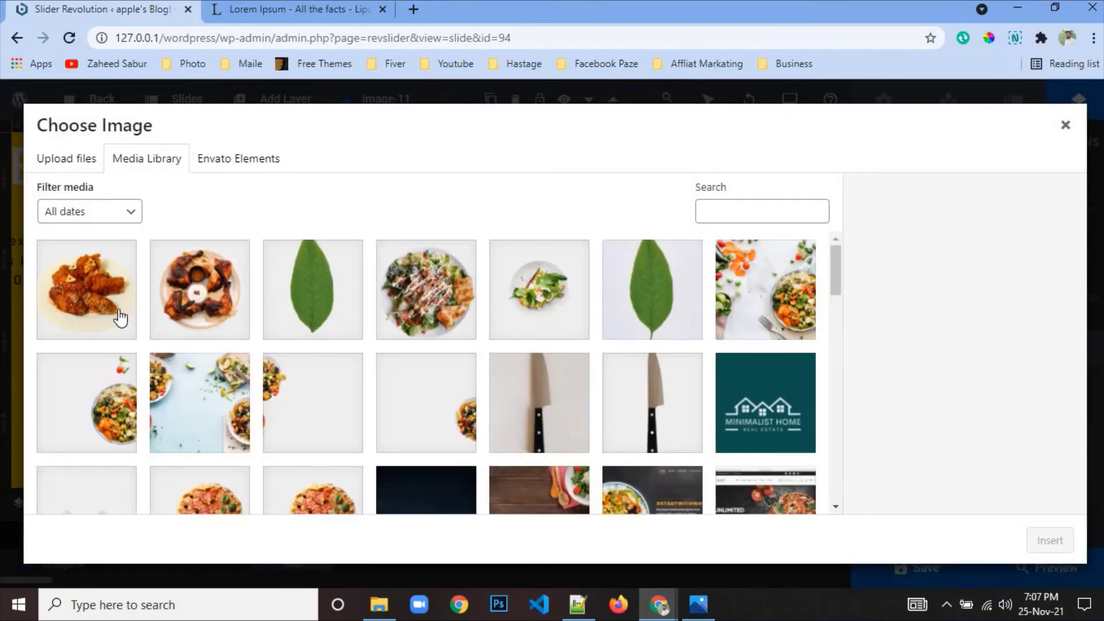
{"action": "left_click", "coordinate": [121, 318]}
{"action": "key", "text": "Return"}
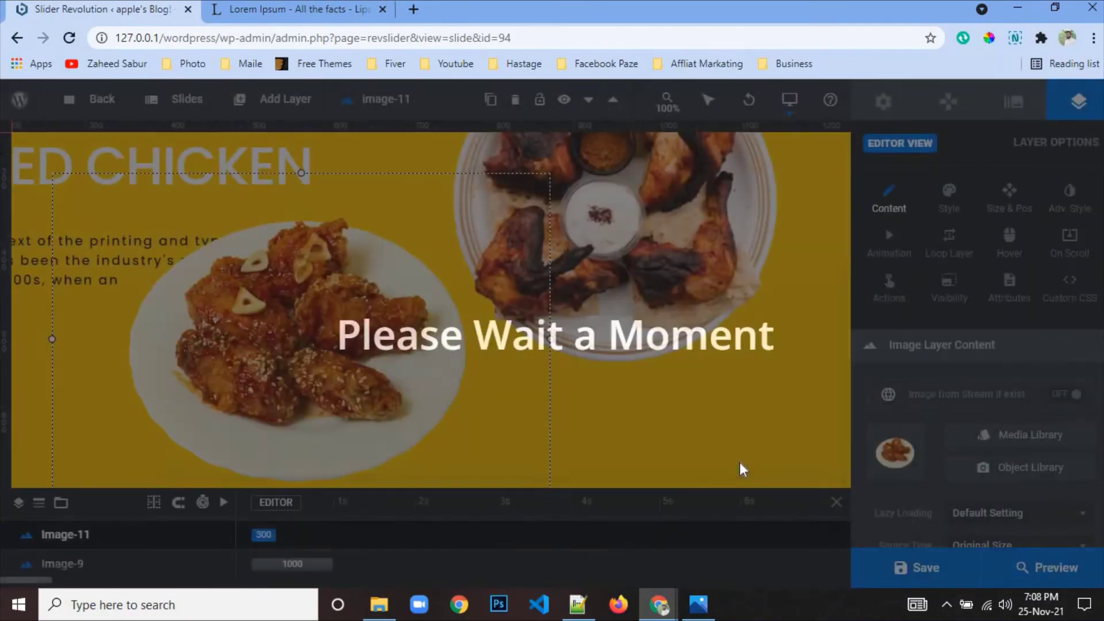
- Shrink the new wings plate image to about 180 × 120 px and place it below the large plate at about X 662, Y 498 px
{"action": "left_click_drag", "start_coordinate": [549, 341], "coordinate": [200, 329]}
{"action": "left_click_drag", "start_coordinate": [140, 230], "coordinate": [457, 379]}
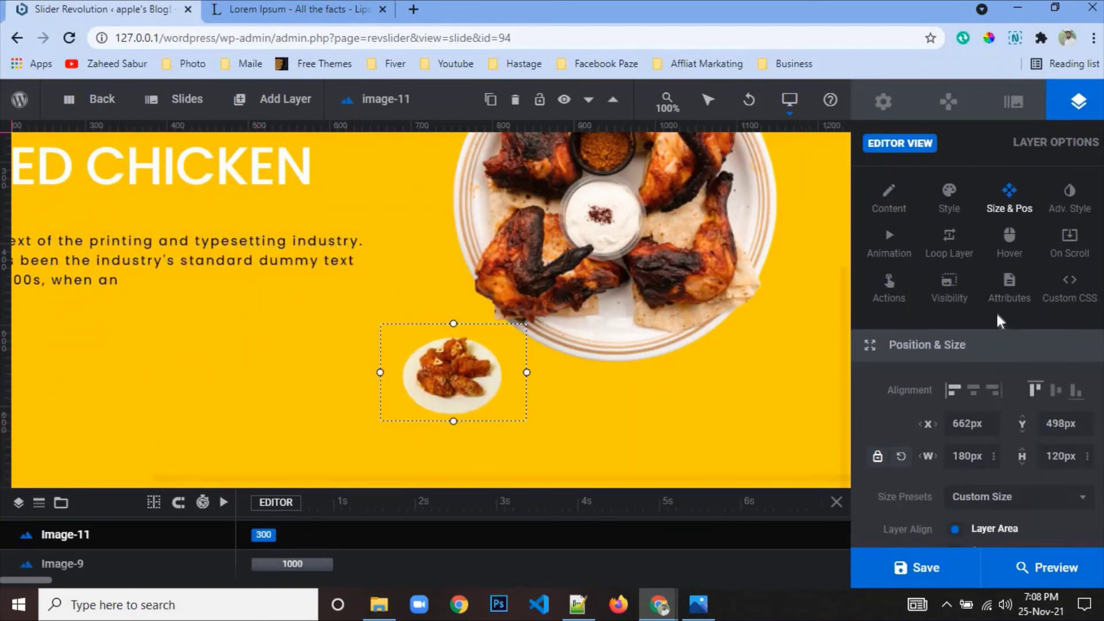
- Apply the Short Slide from Bottom entrance animation to the second slide's new wings plate
{"action": "left_click", "coordinate": [892, 251]}
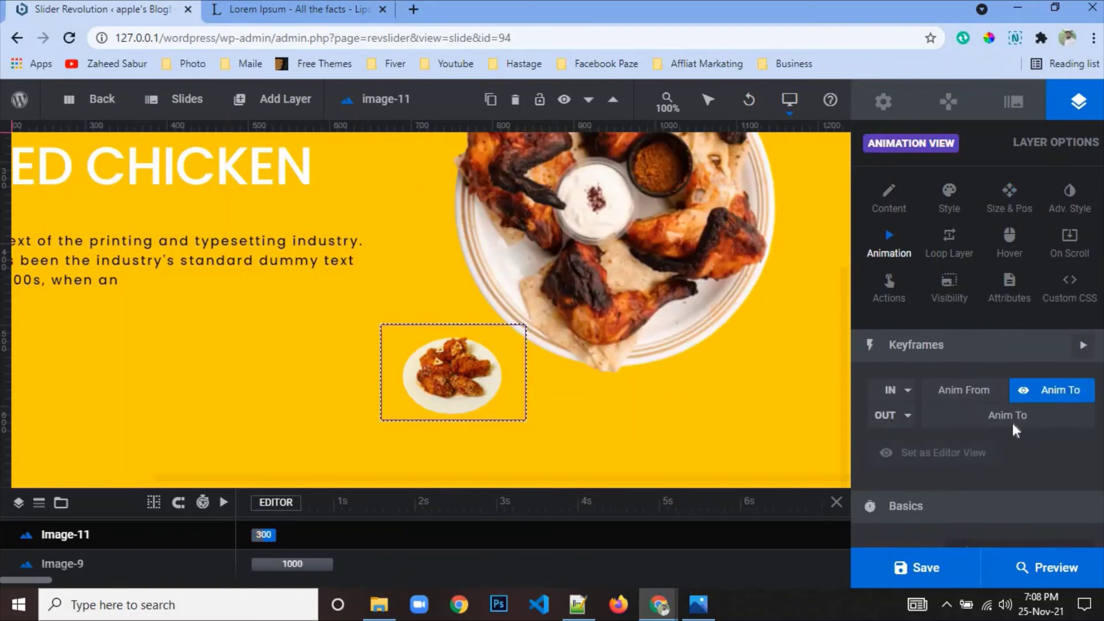
{"action": "left_click", "coordinate": [908, 396]}
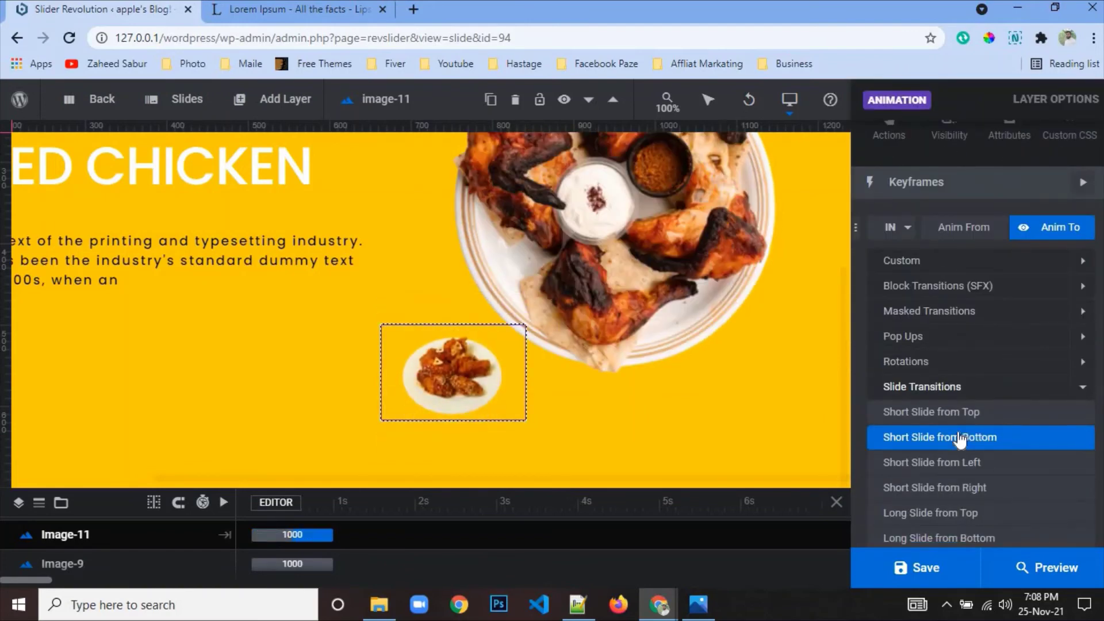
{"action": "left_click", "coordinate": [959, 440]}
{"action": "scroll", "coordinate": [921, 391], "scroll_direction": "up", "scroll_amount": 3}
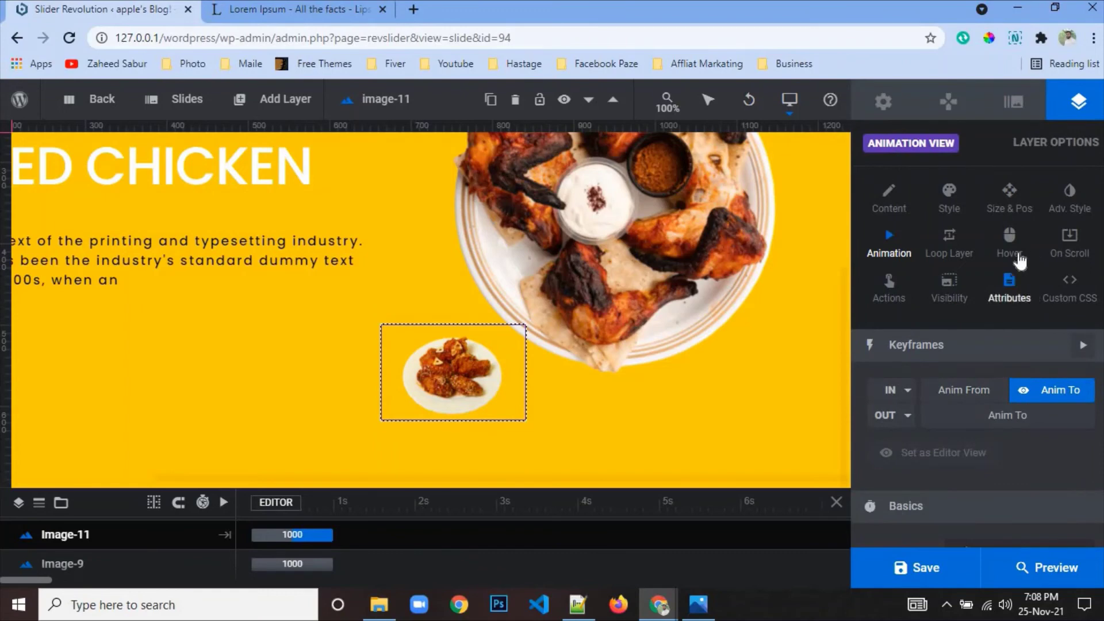
- Enable loop effects on the small wings plate and try the Smooth Y Axis Wiggle template from the Wiggles group
{"action": "left_click", "coordinate": [946, 246]}
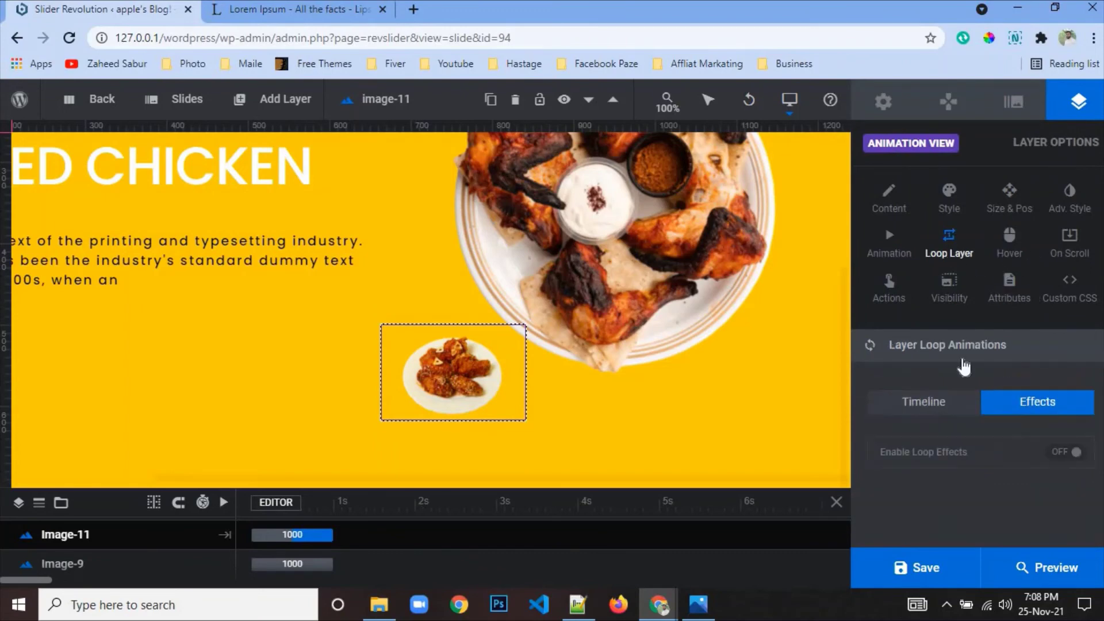
{"action": "left_click", "coordinate": [1070, 453]}
{"action": "scroll", "coordinate": [989, 437], "scroll_direction": "down", "scroll_amount": 3}
{"action": "left_click", "coordinate": [981, 395]}
{"action": "scroll", "coordinate": [978, 449], "scroll_direction": "down", "scroll_amount": 2}
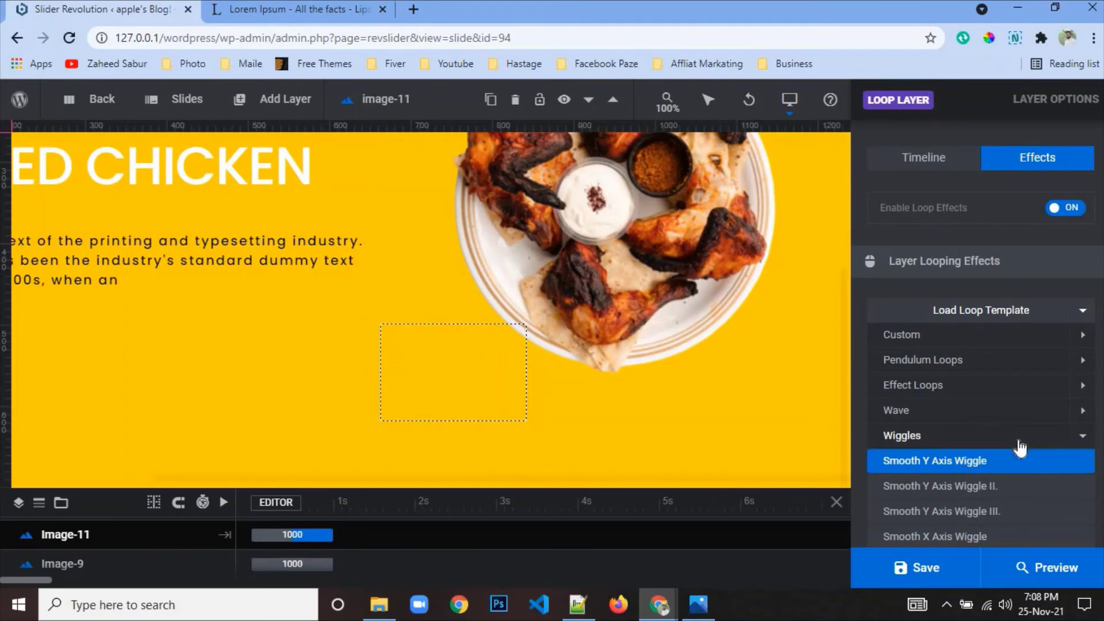
{"action": "scroll", "coordinate": [990, 420], "scroll_direction": "down", "scroll_amount": 4}
{"action": "scroll", "coordinate": [943, 397], "scroll_direction": "up", "scroll_amount": 3}
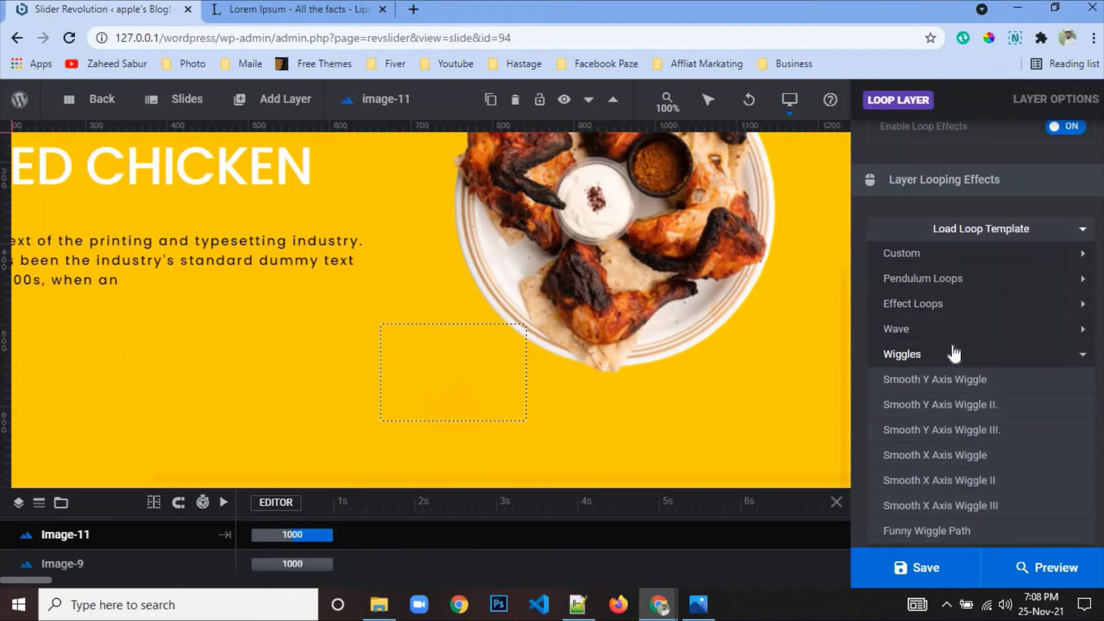
{"action": "left_click", "coordinate": [954, 380]}
- Load the Little Wave Right loop template from the Wave group for the small wings plate and save the slide
{"action": "left_click", "coordinate": [932, 304]}
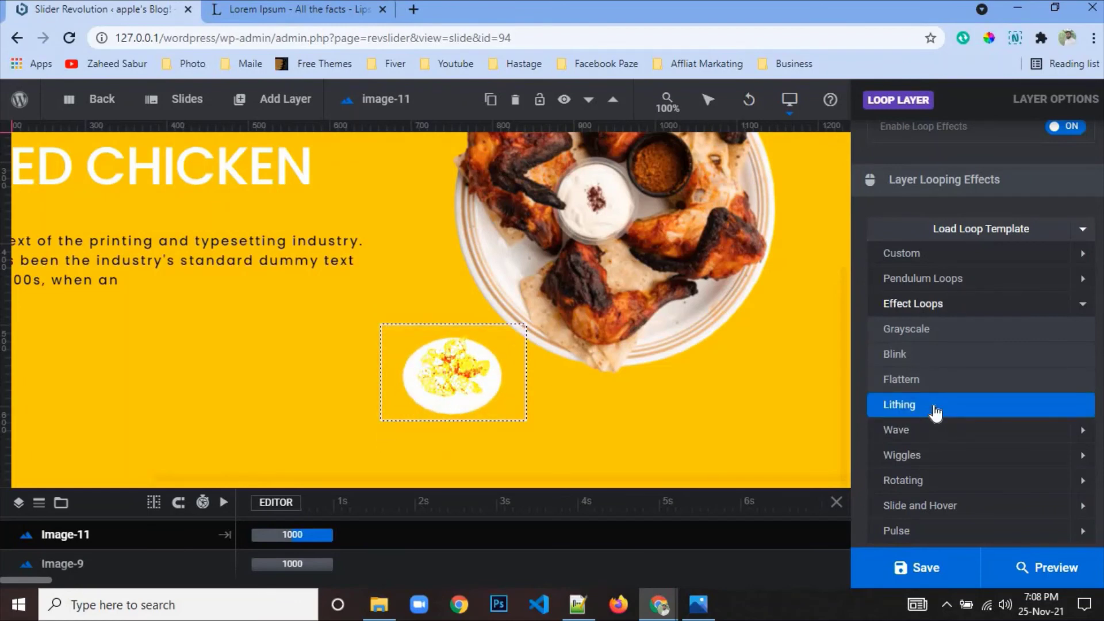
{"action": "left_click", "coordinate": [929, 435]}
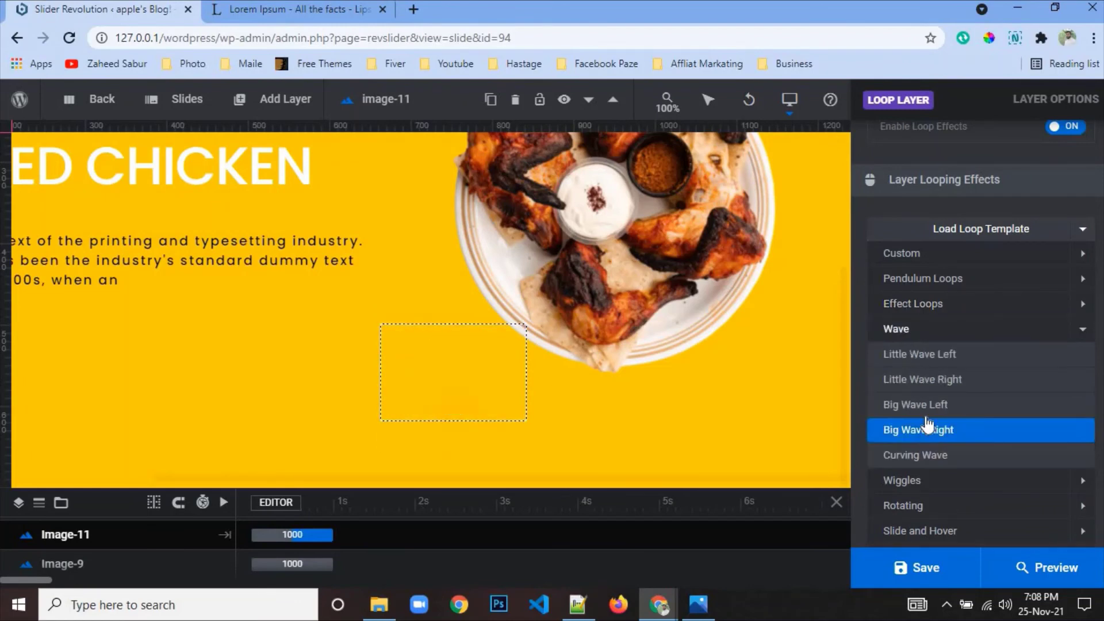
{"action": "left_click", "coordinate": [930, 386]}
{"action": "left_click", "coordinate": [926, 568]}
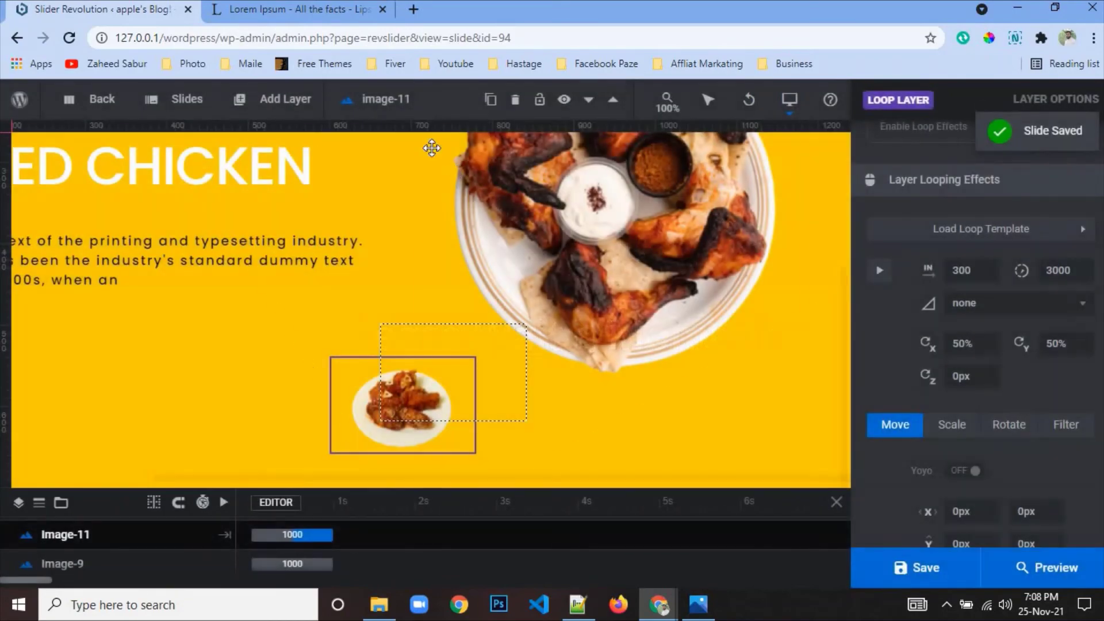
- Delete slide #1 and duplicate the remaining slide
{"action": "mouse_move", "coordinate": [306, 107]}
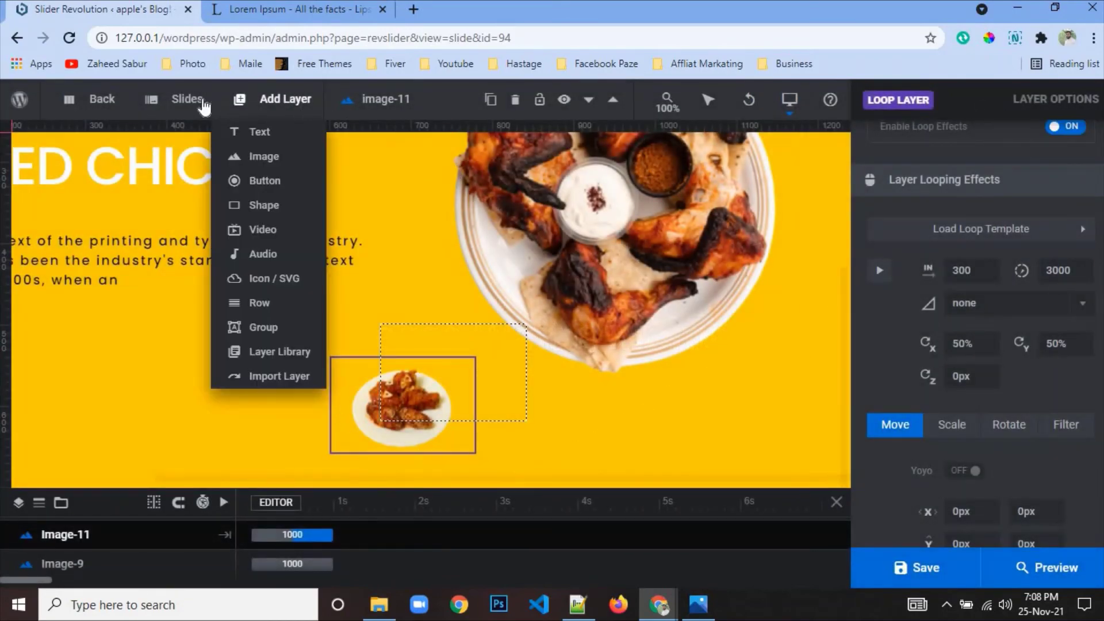
{"action": "mouse_move", "coordinate": [190, 104]}
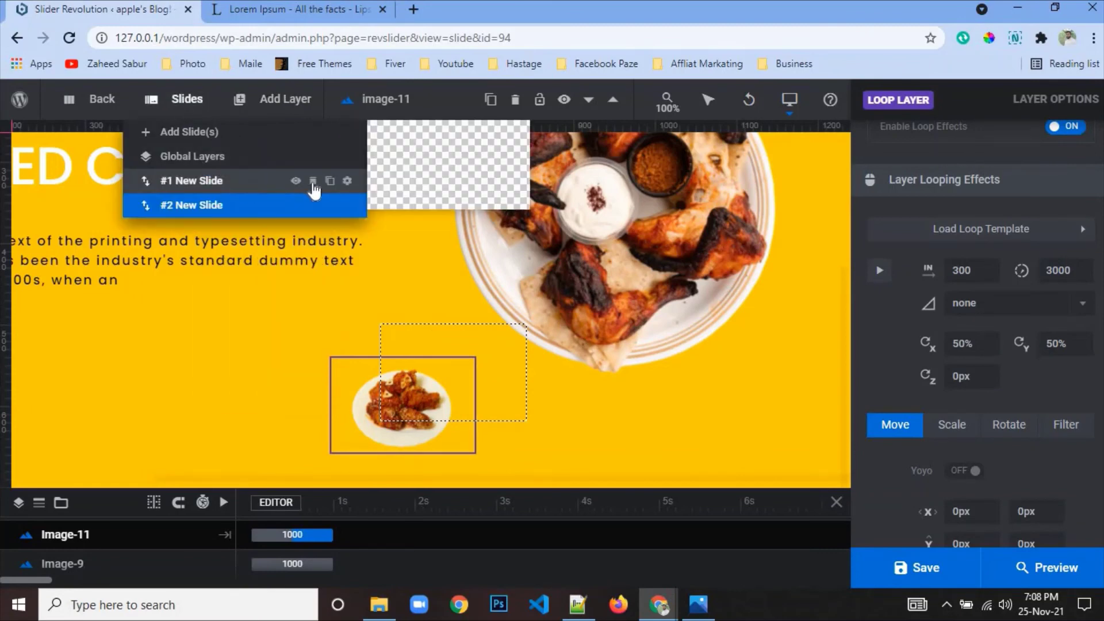
{"action": "left_click", "coordinate": [314, 181]}
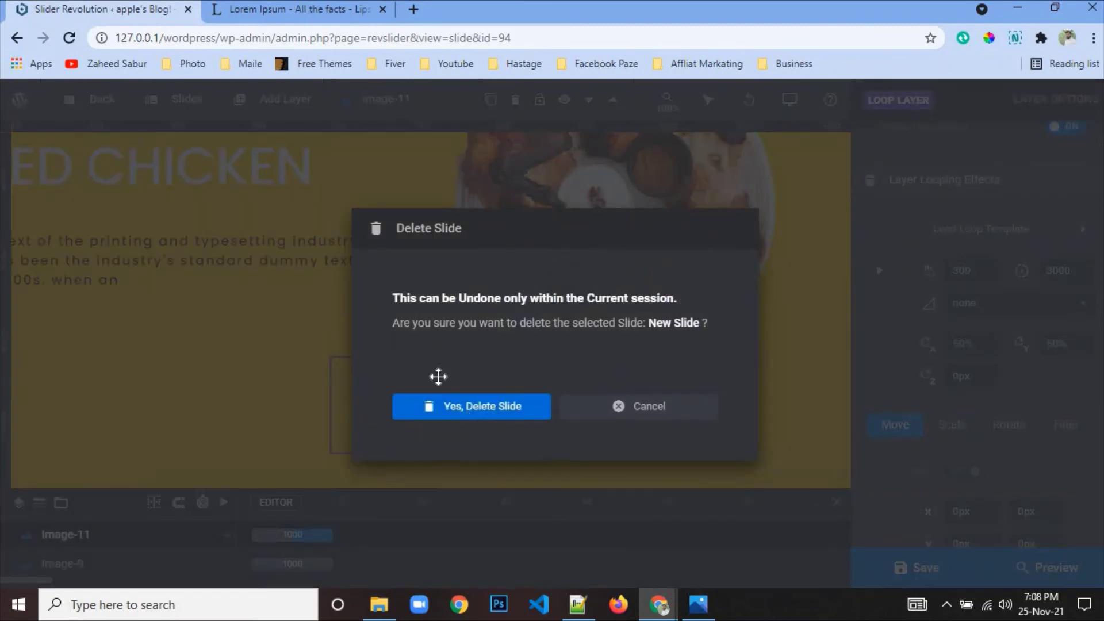
{"action": "left_click", "coordinate": [440, 403]}
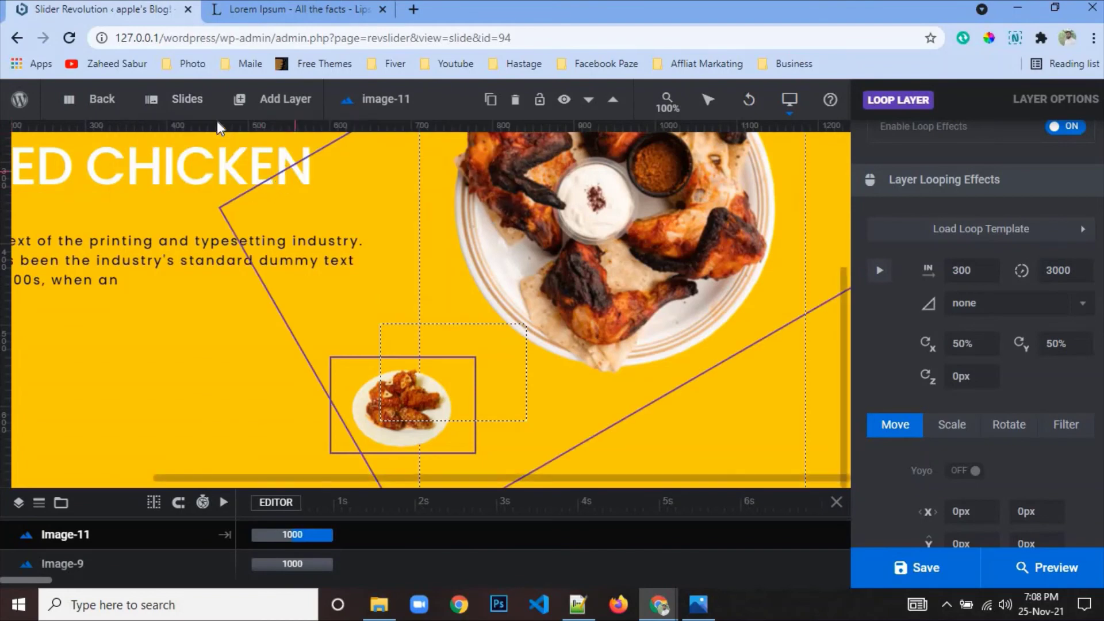
{"action": "mouse_move", "coordinate": [190, 103]}
{"action": "mouse_move", "coordinate": [314, 183]}
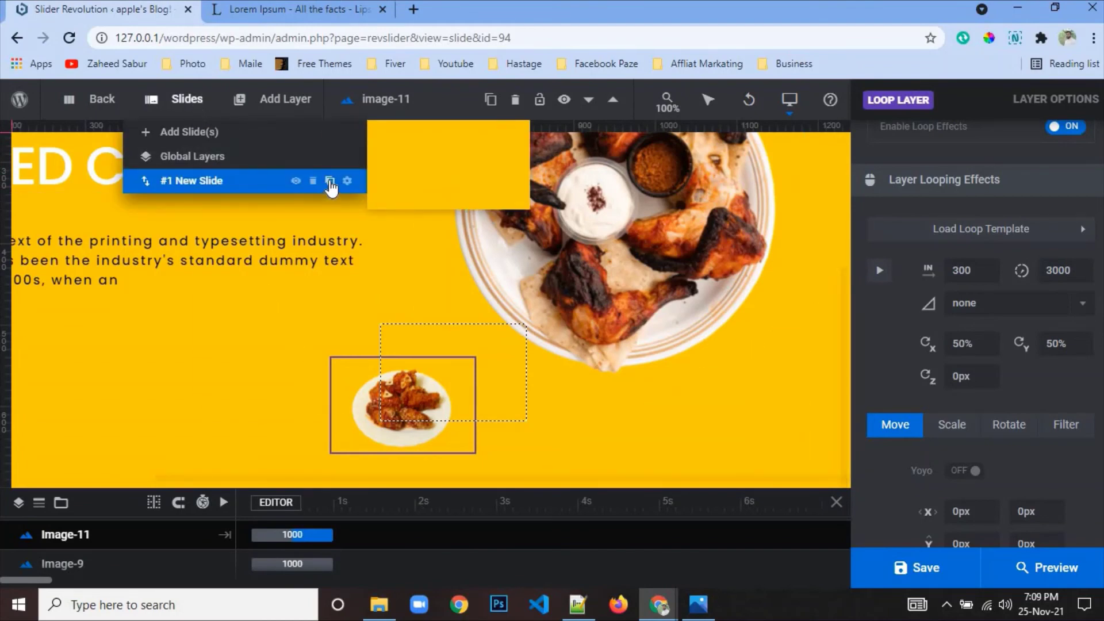
{"action": "left_click", "coordinate": [330, 181]}
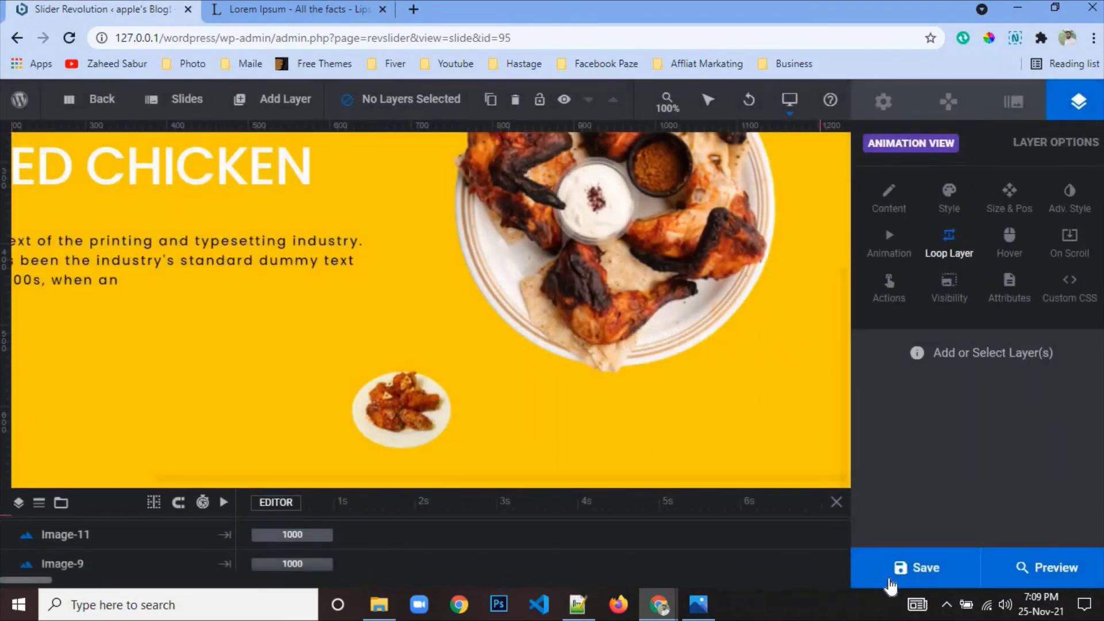
- Save and preview the slider, advancing to the next slide to check the transition and plate animations
{"action": "left_click", "coordinate": [894, 571]}
{"action": "left_click", "coordinate": [1070, 566]}
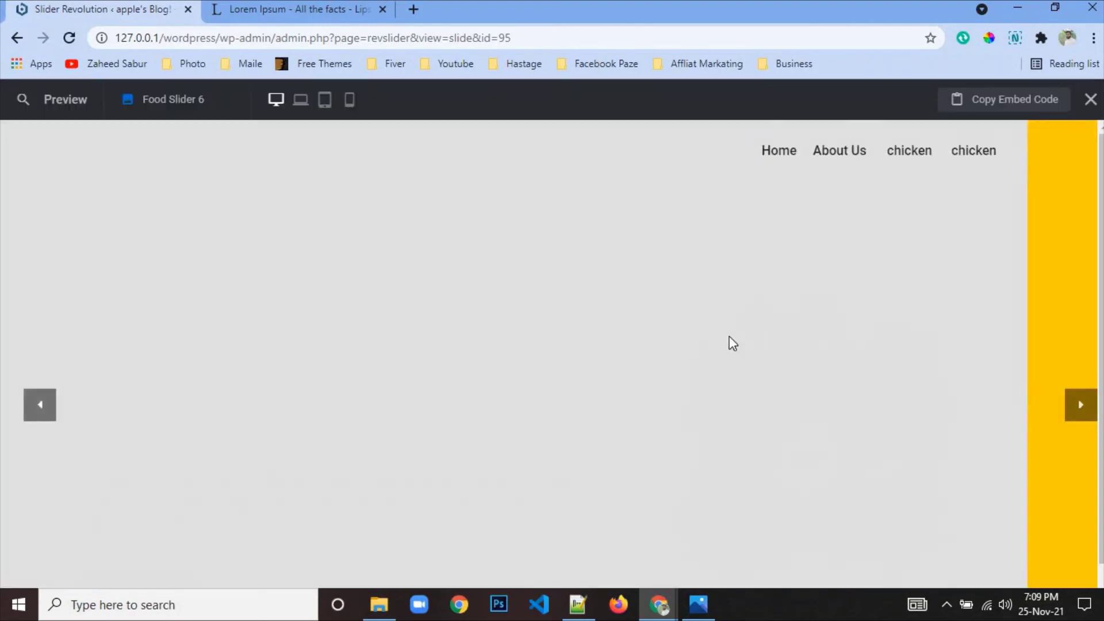
{"action": "scroll", "coordinate": [728, 337], "scroll_direction": "down", "scroll_amount": 1}
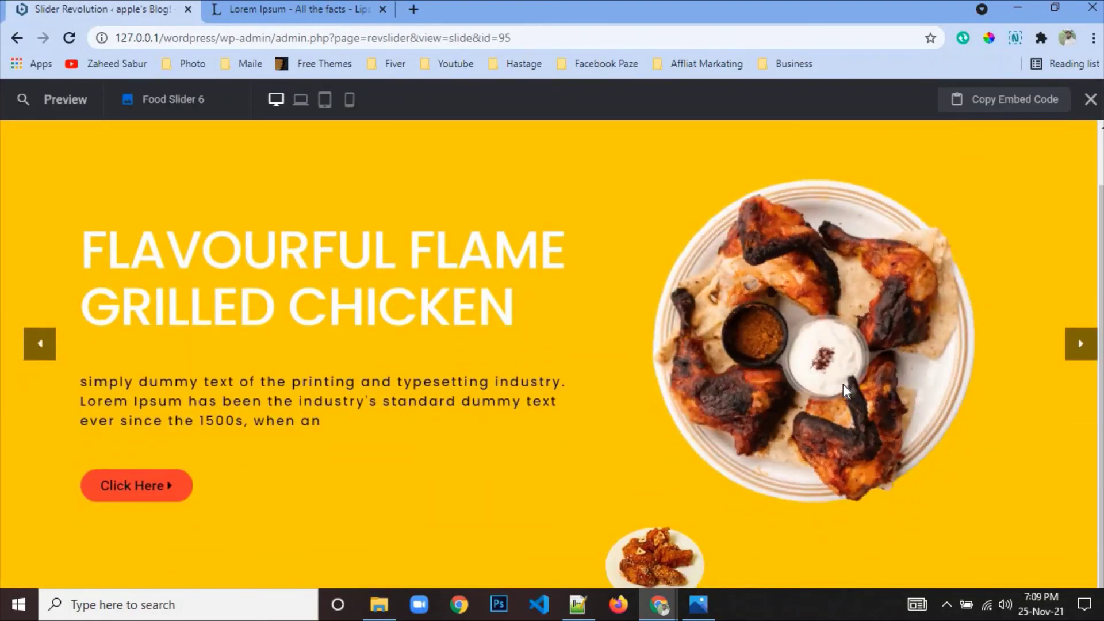
{"action": "left_click", "coordinate": [1083, 351]}
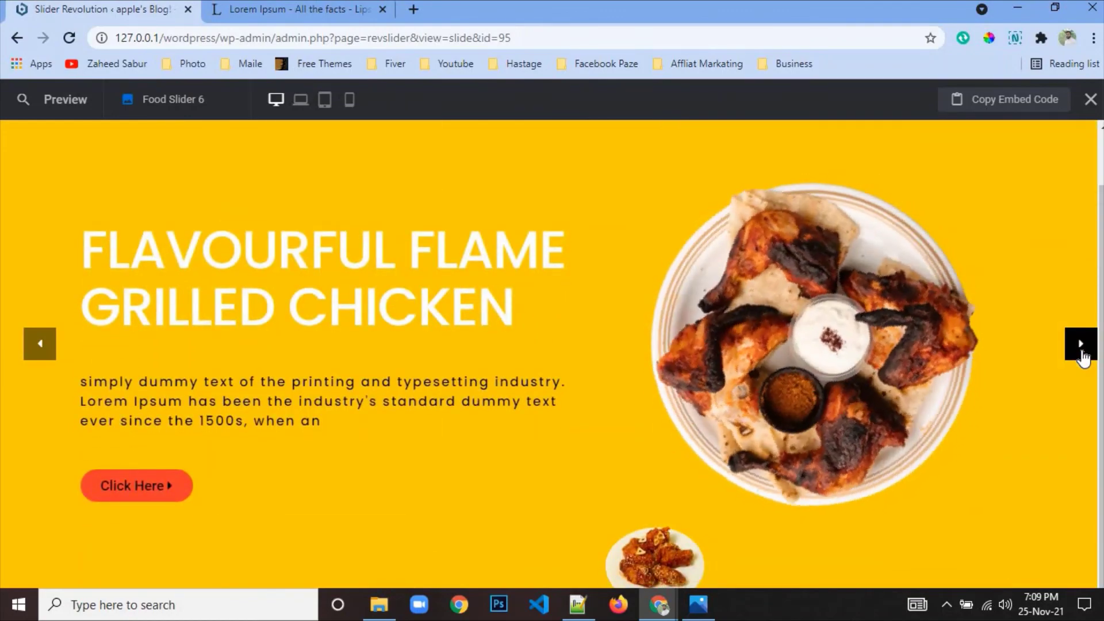
{"action": "scroll", "coordinate": [837, 420], "scroll_direction": "up", "scroll_amount": 1}
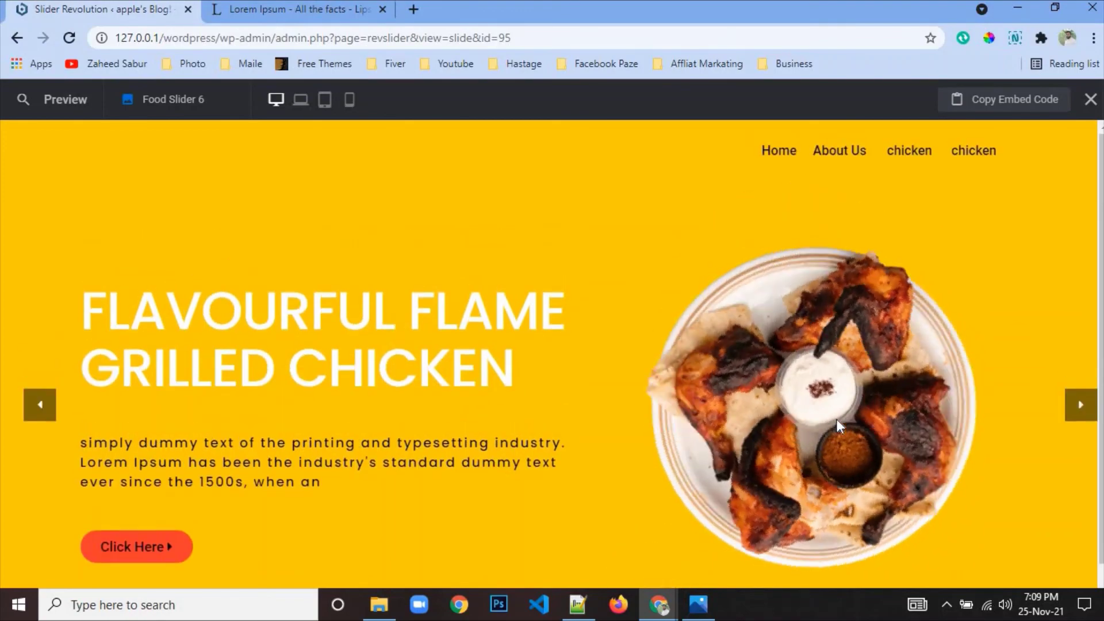
{"action": "left_click", "coordinate": [1091, 99]}
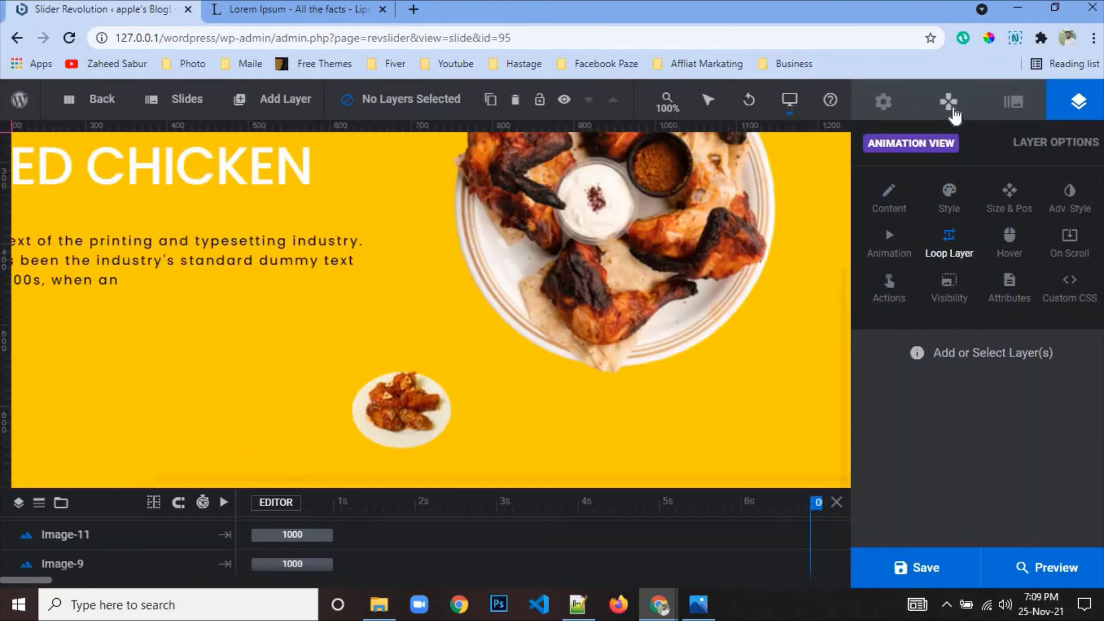
- Set the left navigation arrow's horizontal offset to 0 px, and save and preview the slider to check the arrows
{"action": "left_click", "coordinate": [953, 112]}
{"action": "scroll", "coordinate": [958, 464], "scroll_direction": "down", "scroll_amount": 4}
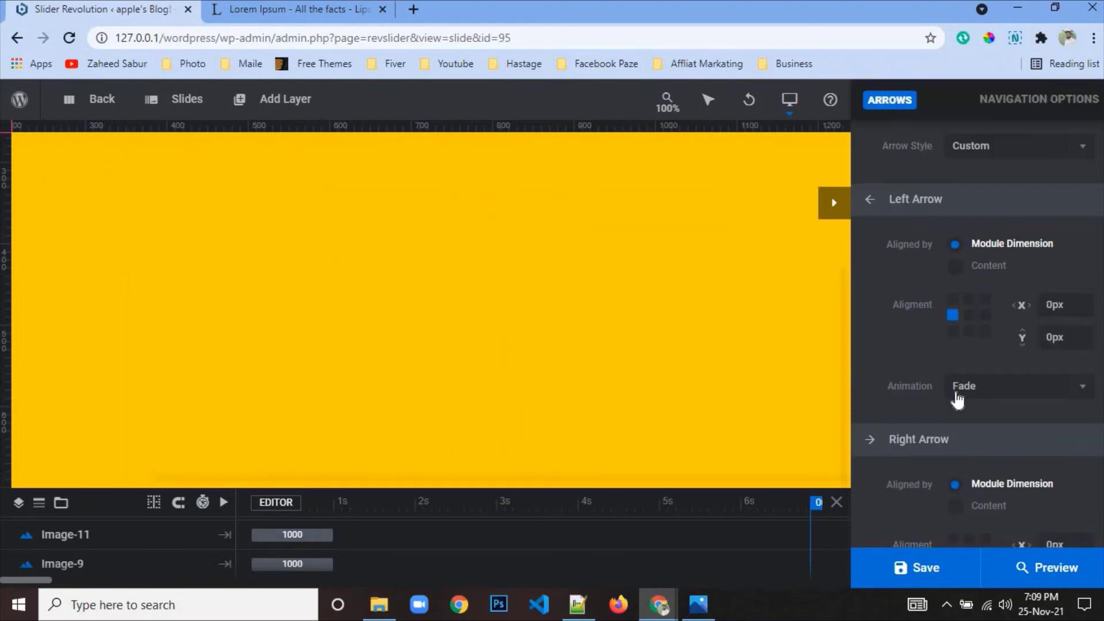
{"action": "scroll", "coordinate": [958, 398], "scroll_direction": "down", "scroll_amount": 4}
{"action": "left_click", "coordinate": [918, 568]}
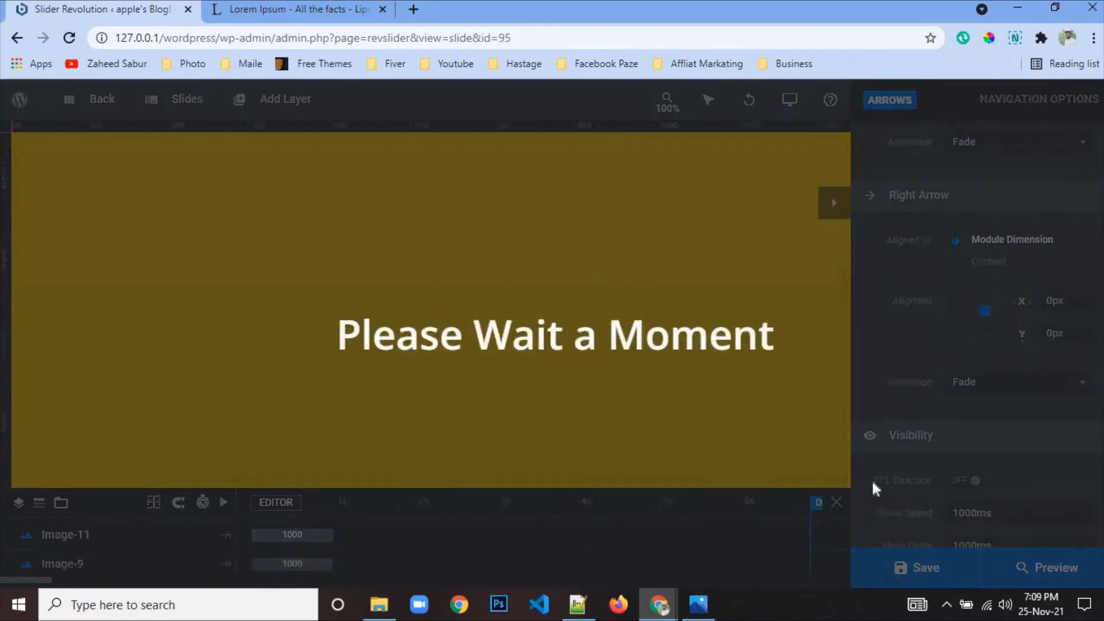
{"action": "left_click", "coordinate": [1030, 567]}
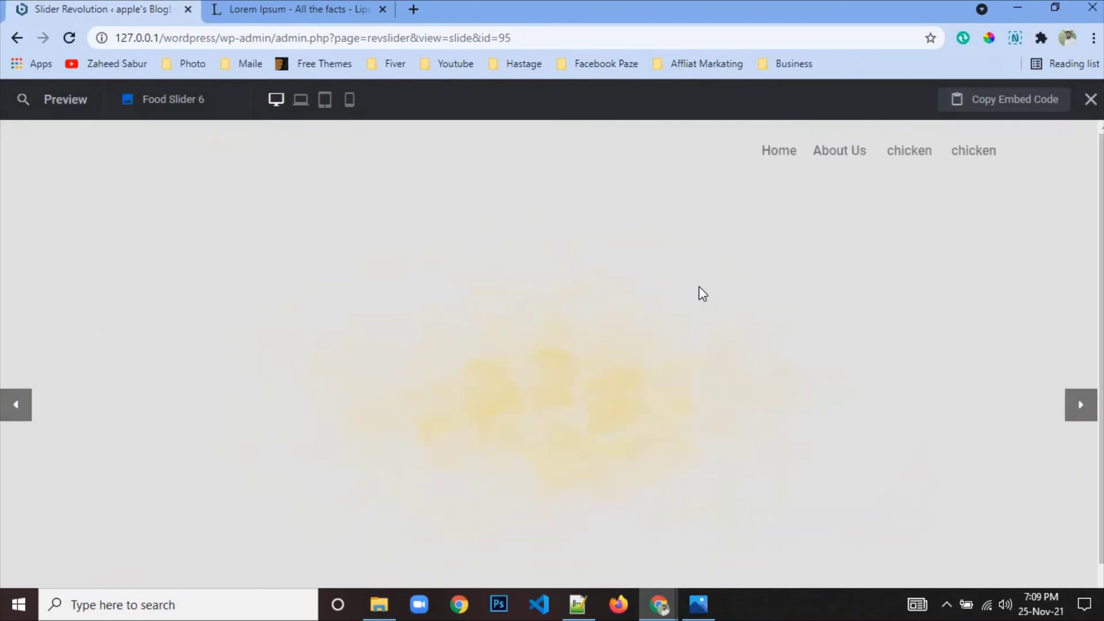
{"action": "scroll", "coordinate": [699, 281], "scroll_direction": "down", "scroll_amount": 1}
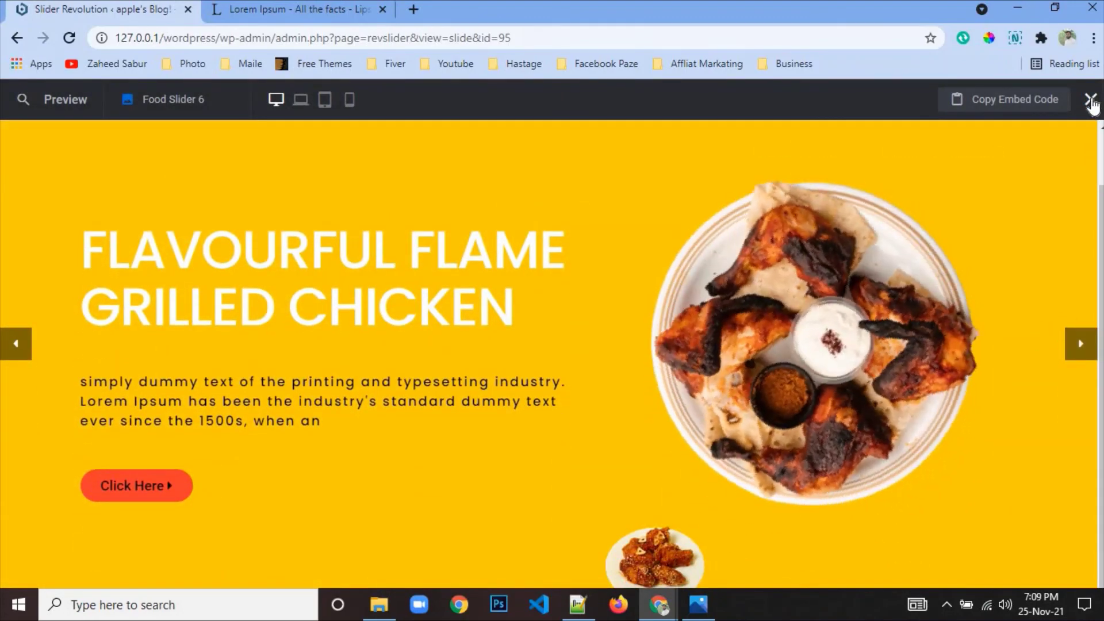
{"action": "left_click", "coordinate": [1091, 100]}
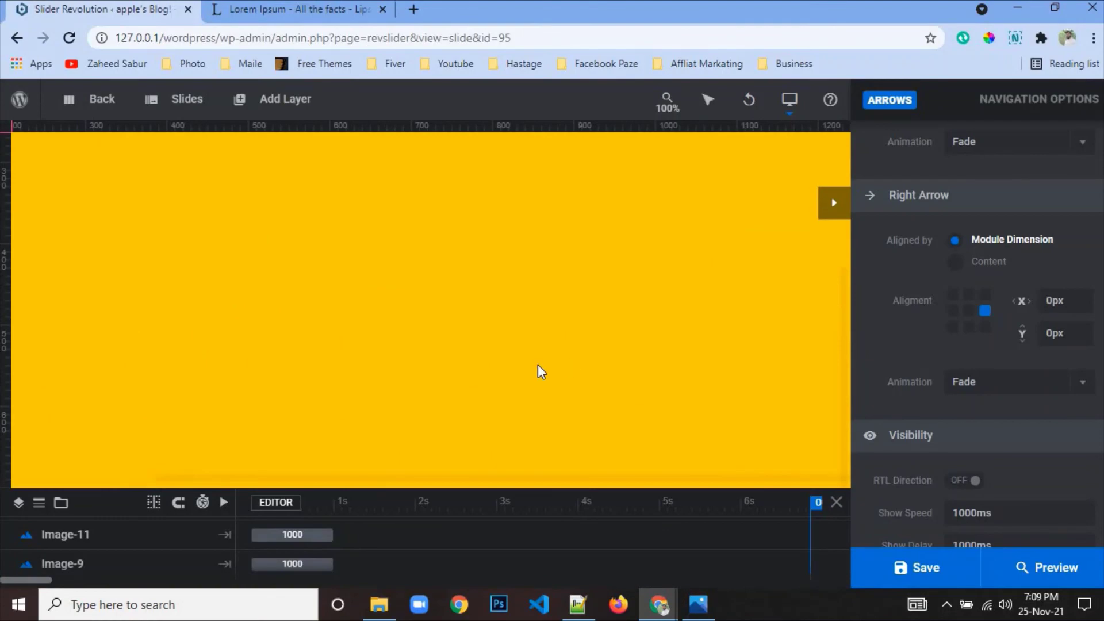
- Delete the small wings plate image from the duplicated slide
{"action": "left_click", "coordinate": [74, 563]}
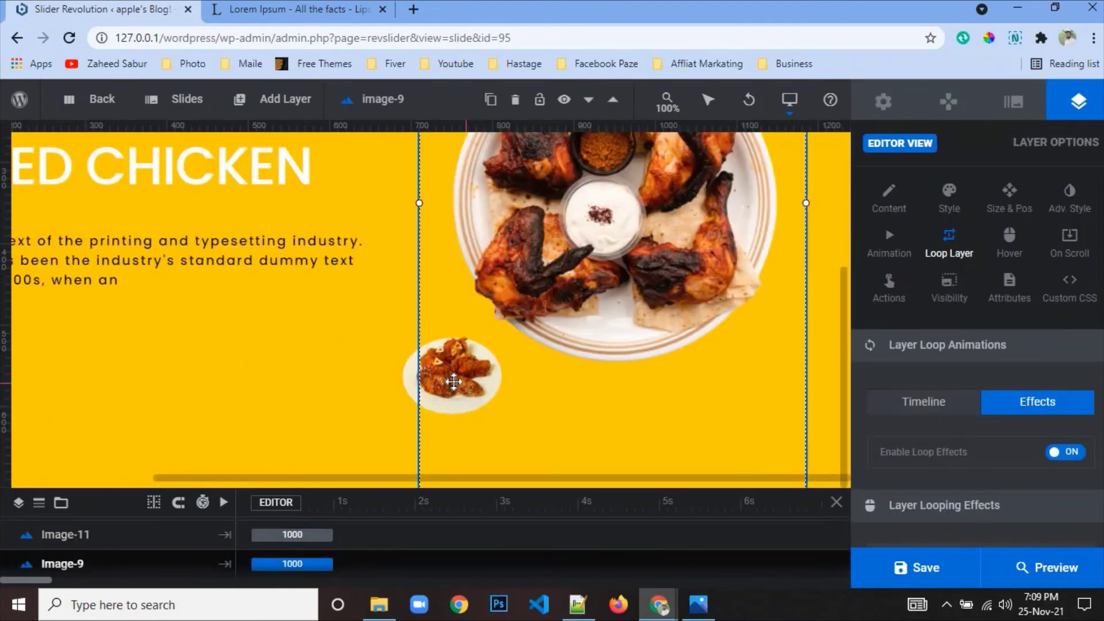
{"action": "left_click", "coordinate": [402, 388]}
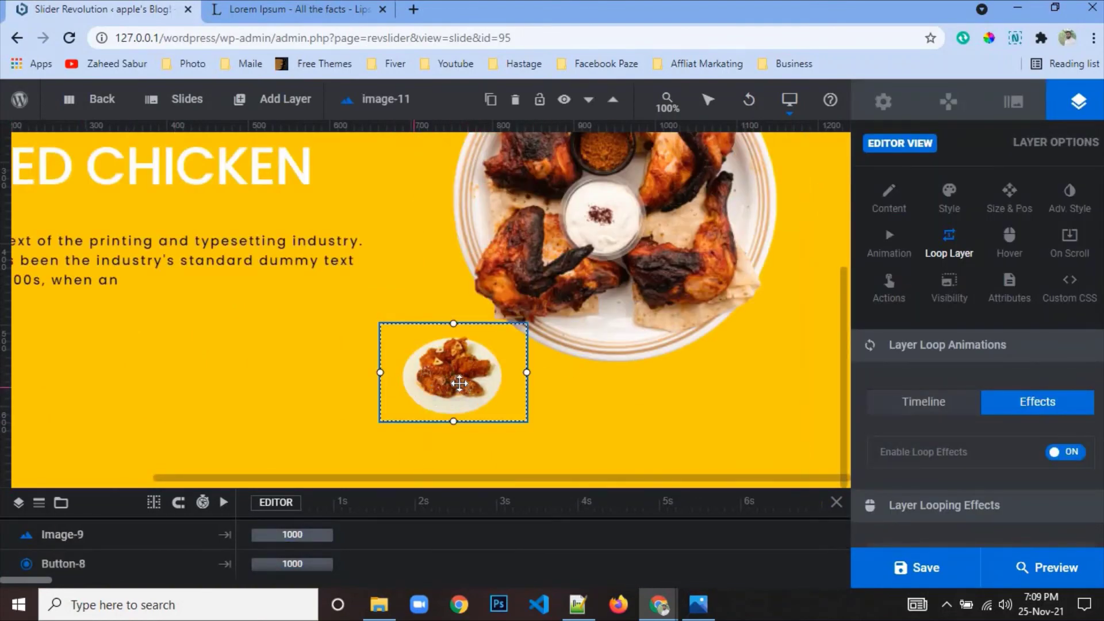
{"action": "right_click", "coordinate": [460, 384]}
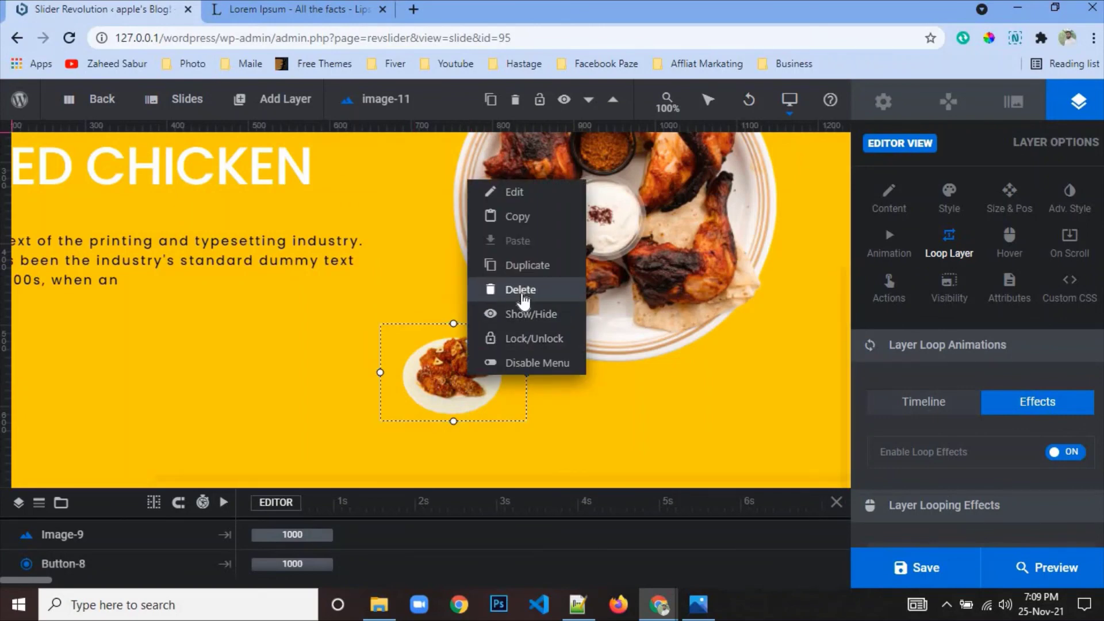
{"action": "left_click", "coordinate": [521, 291]}
- Add a new image layer to the duplicated slide with the wings plate picture from the Media Library
{"action": "mouse_move", "coordinate": [244, 108]}
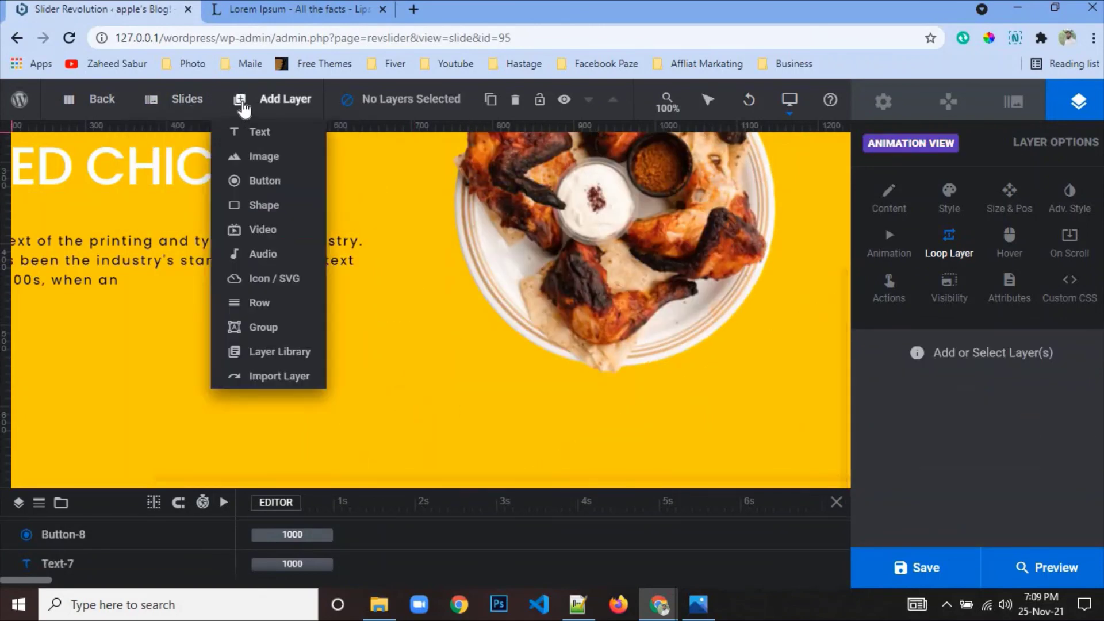
{"action": "mouse_move", "coordinate": [280, 162]}
{"action": "left_click", "coordinate": [408, 205]}
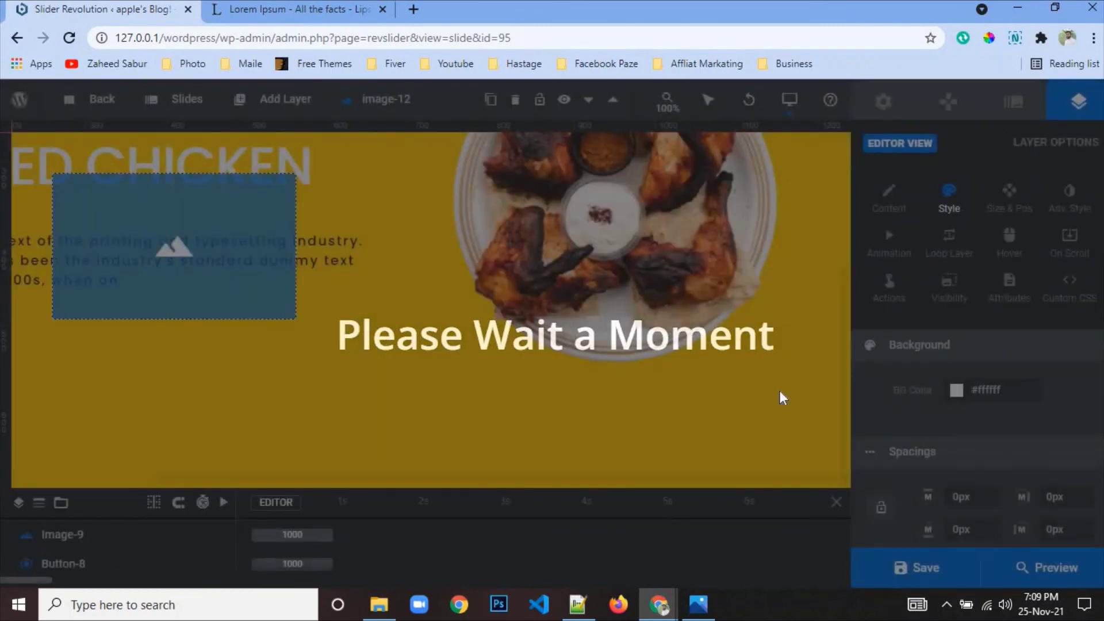
{"action": "left_click", "coordinate": [888, 199]}
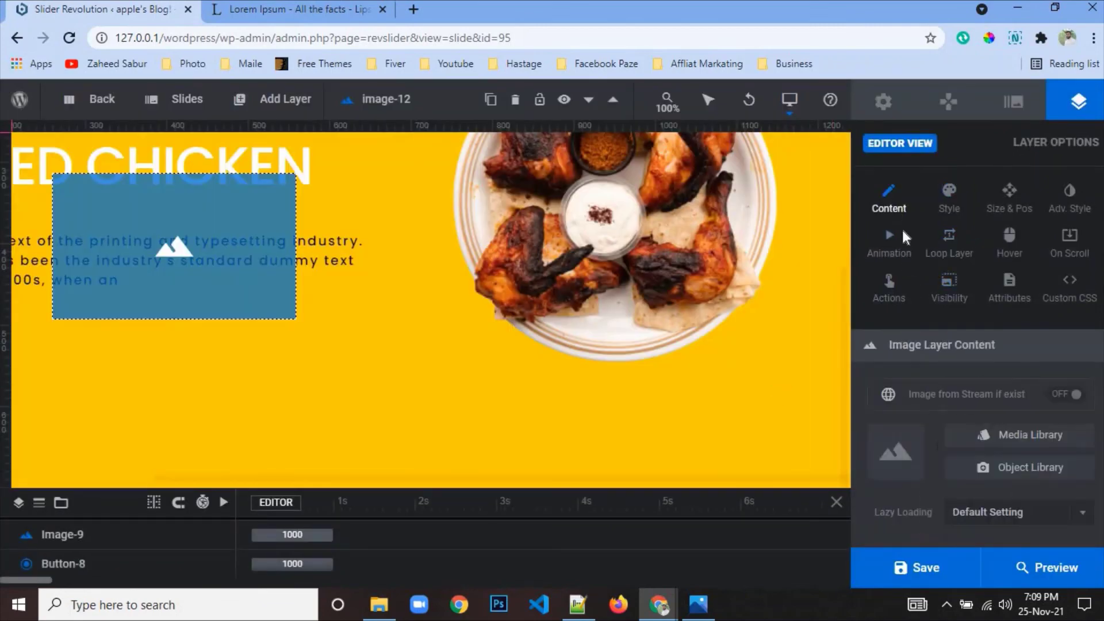
{"action": "left_click", "coordinate": [1010, 438]}
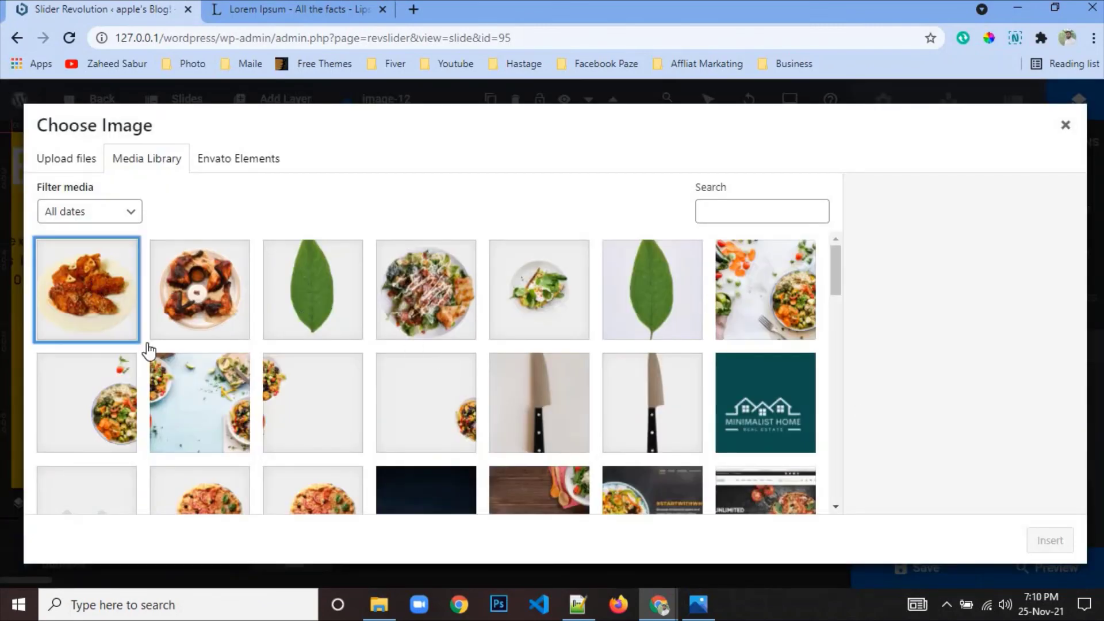
{"action": "left_click", "coordinate": [133, 334]}
{"action": "left_click", "coordinate": [1050, 542]}
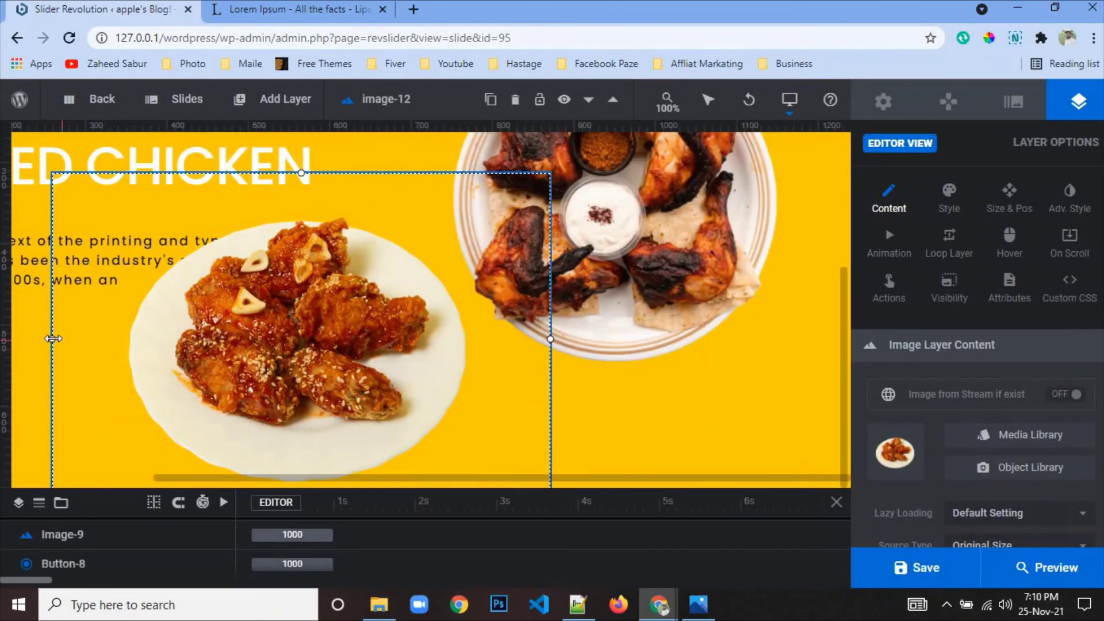
- Shrink the new wings plate image to 186 × 125 px and place it below the large plate at about X 724, Y 517
{"action": "left_click_drag", "start_coordinate": [169, 354], "coordinate": [395, 382]}
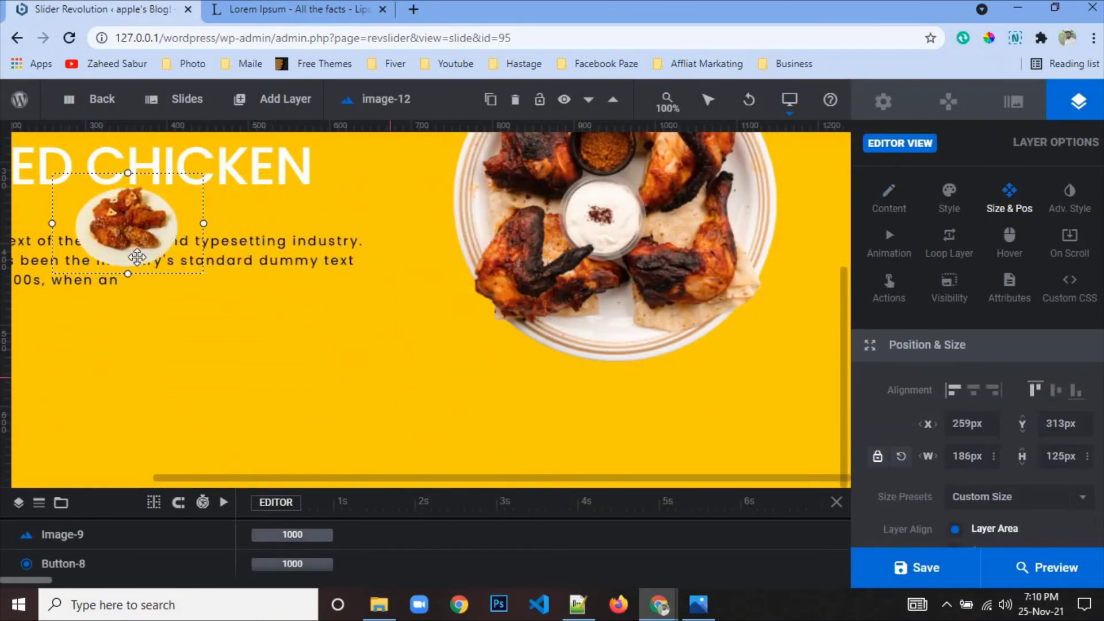
{"action": "left_click_drag", "start_coordinate": [132, 224], "coordinate": [512, 396]}
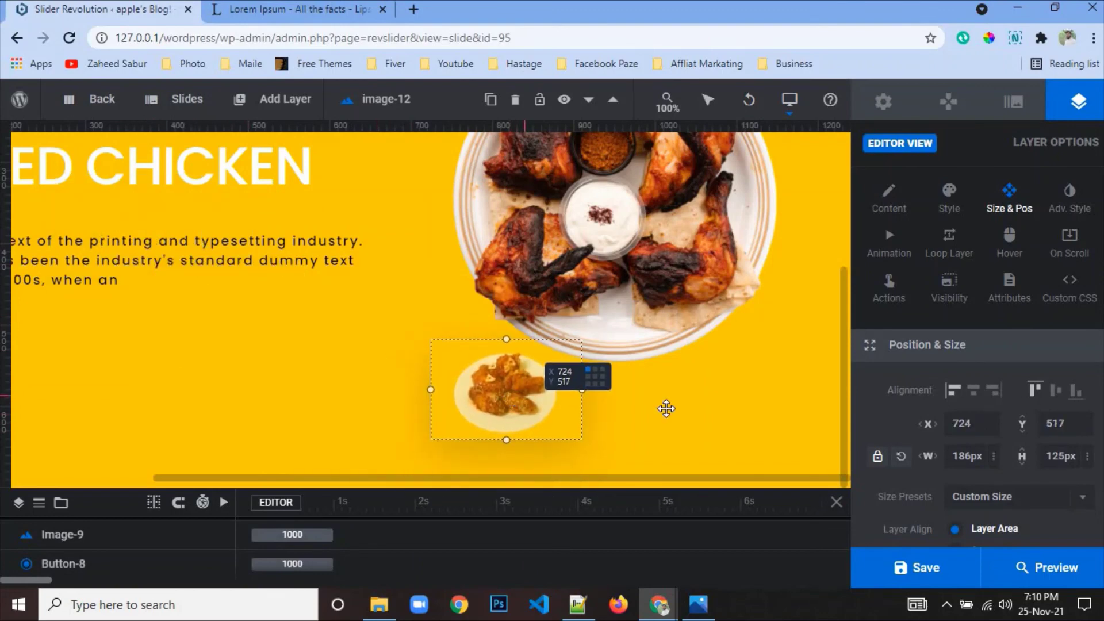
- Enable loop effects on the wings plate with the Little Wave Right template and save the slide
{"action": "left_click", "coordinate": [956, 258]}
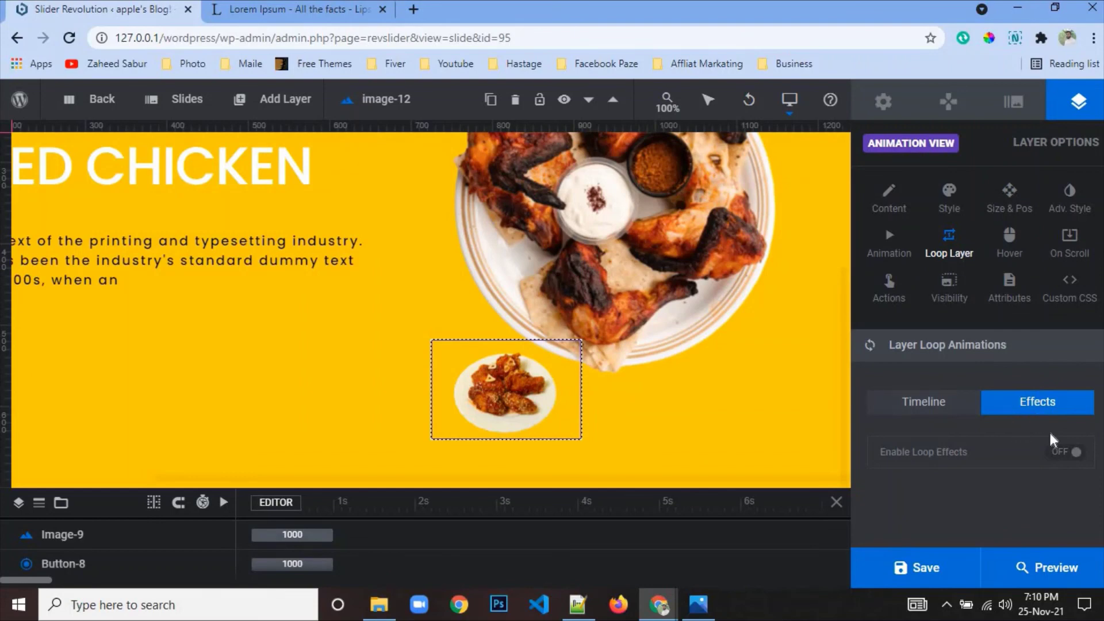
{"action": "left_click", "coordinate": [1063, 460]}
{"action": "scroll", "coordinate": [1021, 423], "scroll_direction": "down", "scroll_amount": 3}
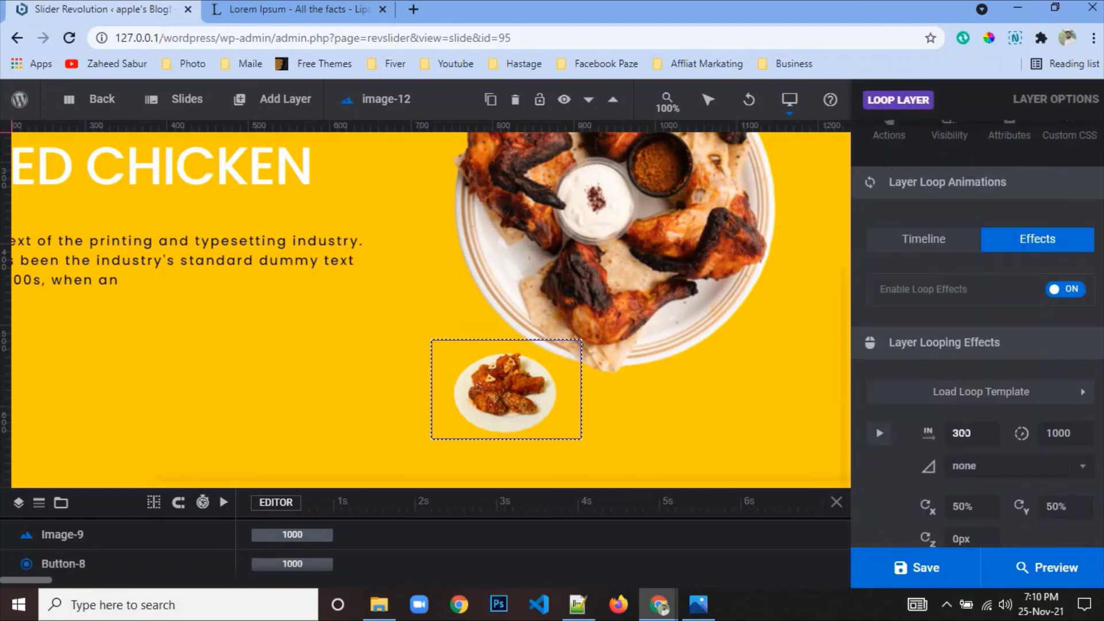
{"action": "left_click", "coordinate": [981, 397]}
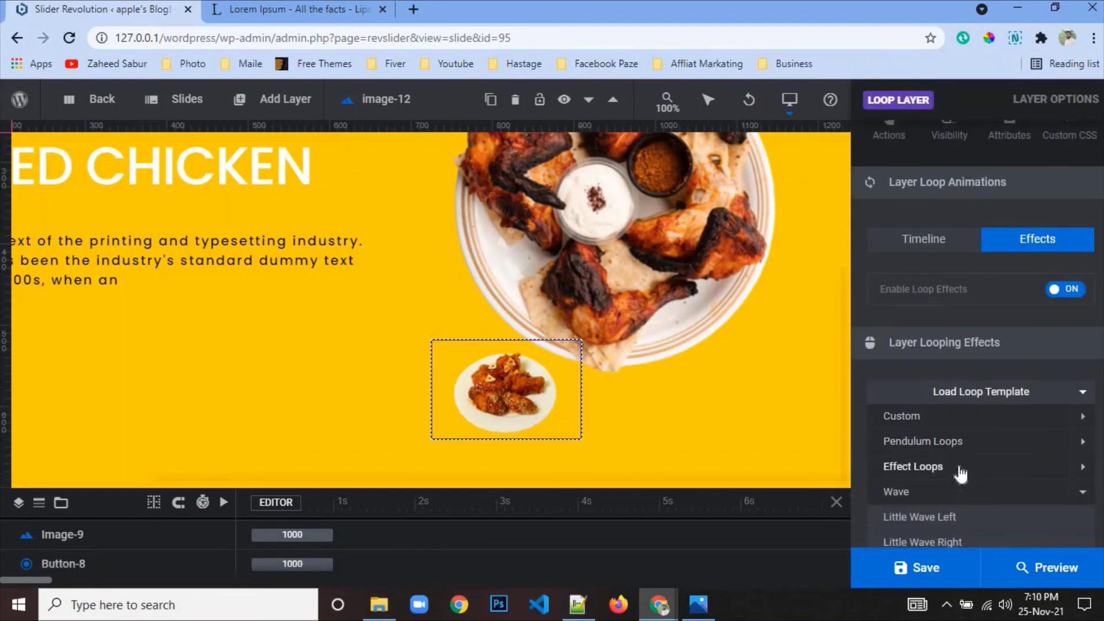
{"action": "scroll", "coordinate": [960, 473], "scroll_direction": "down", "scroll_amount": 2}
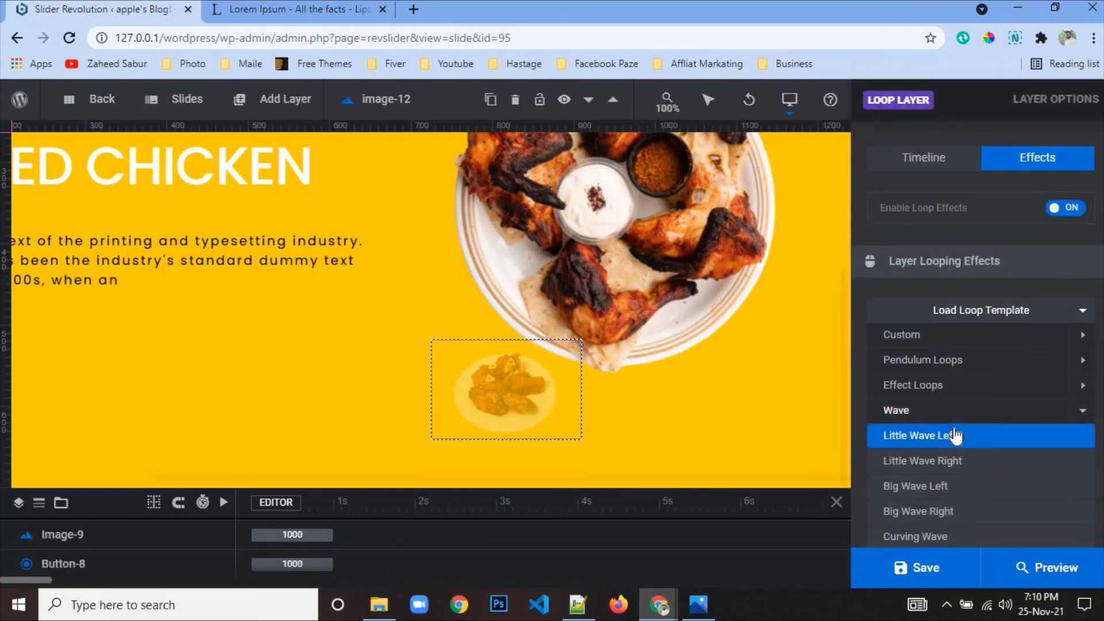
{"action": "left_click", "coordinate": [965, 467]}
{"action": "key", "text": "ctrl+s"}
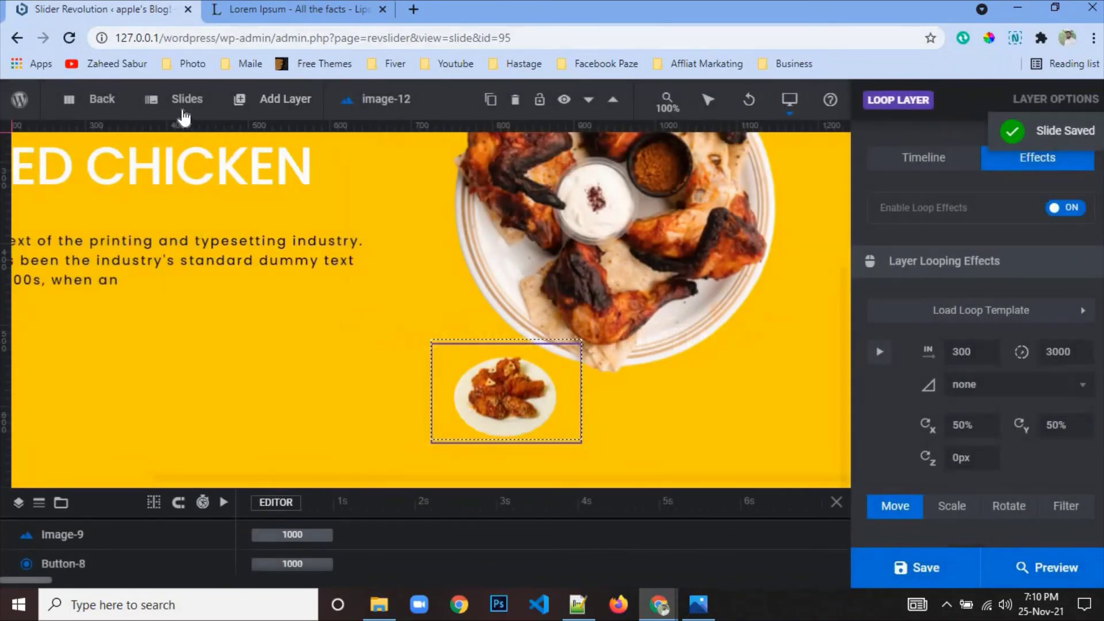
- Delete slide #1 and duplicate the remaining slide #2
{"action": "mouse_move", "coordinate": [187, 101]}
{"action": "mouse_move", "coordinate": [299, 185]}
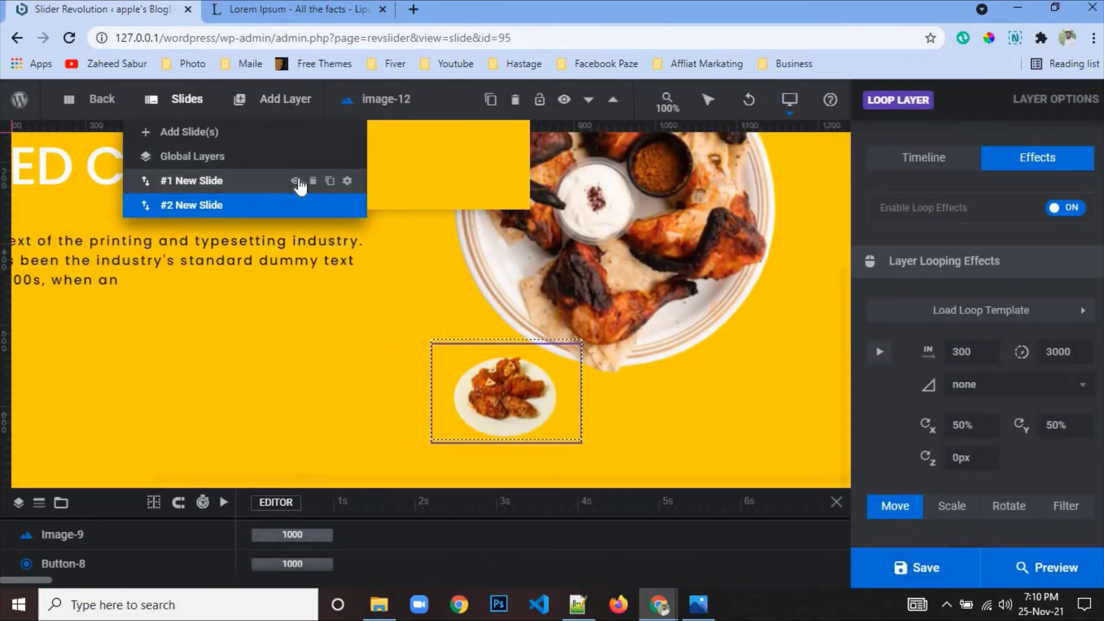
{"action": "left_click", "coordinate": [313, 182]}
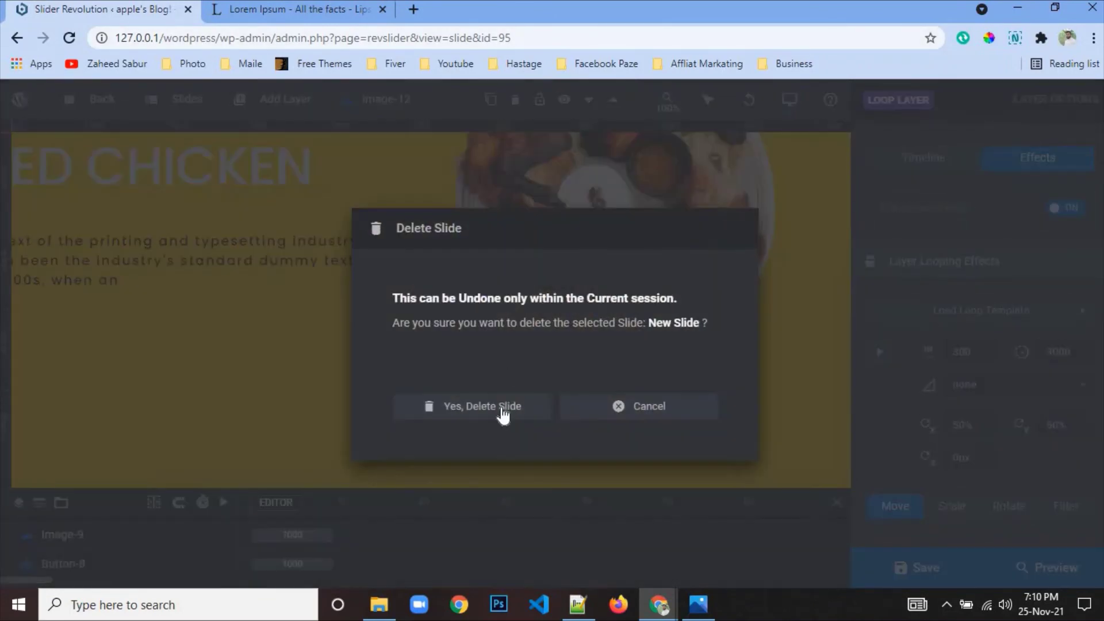
{"action": "key", "text": "Return"}
{"action": "mouse_move", "coordinate": [184, 106]}
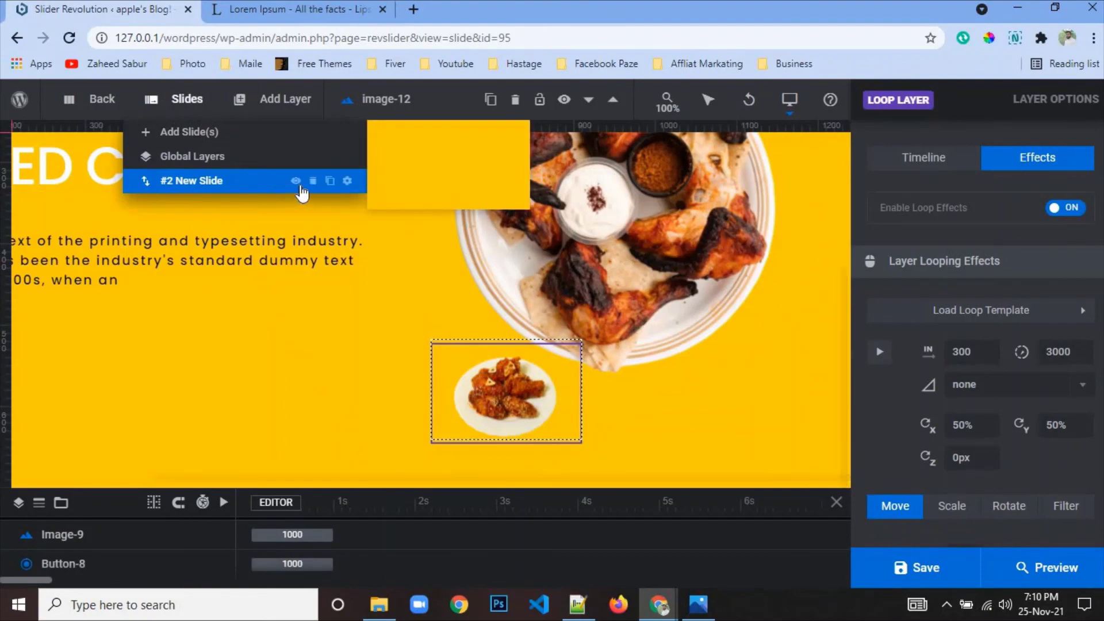
{"action": "left_click", "coordinate": [330, 182]}
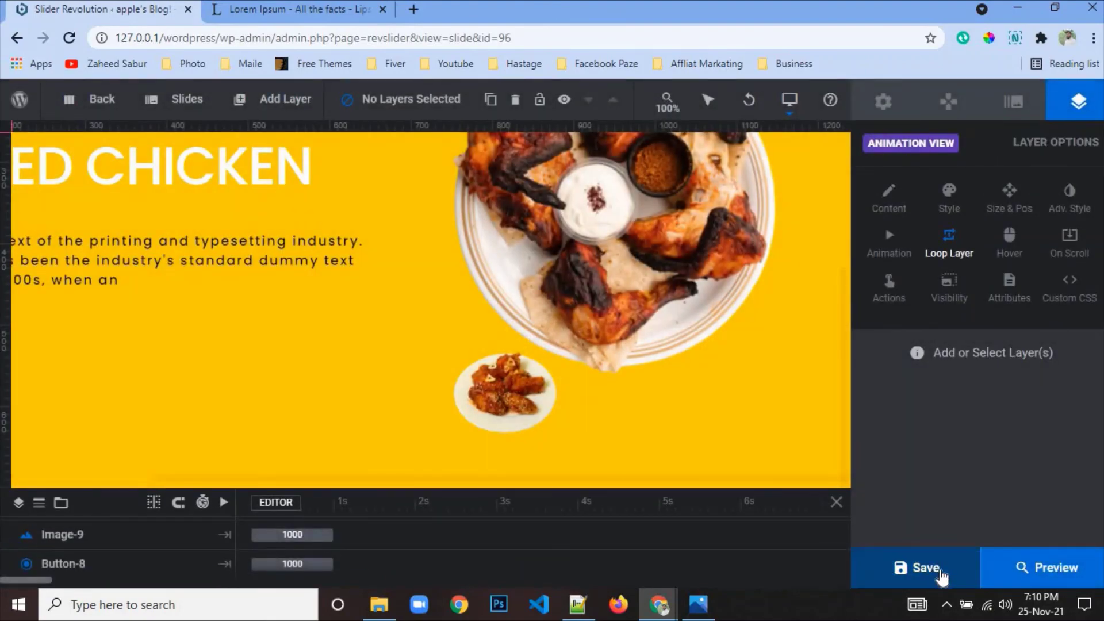
- Save and preview the slider, advance through the slides three times to check the transitions and plate animations, and close the preview
{"action": "left_click", "coordinate": [941, 574]}
{"action": "left_click", "coordinate": [1051, 569]}
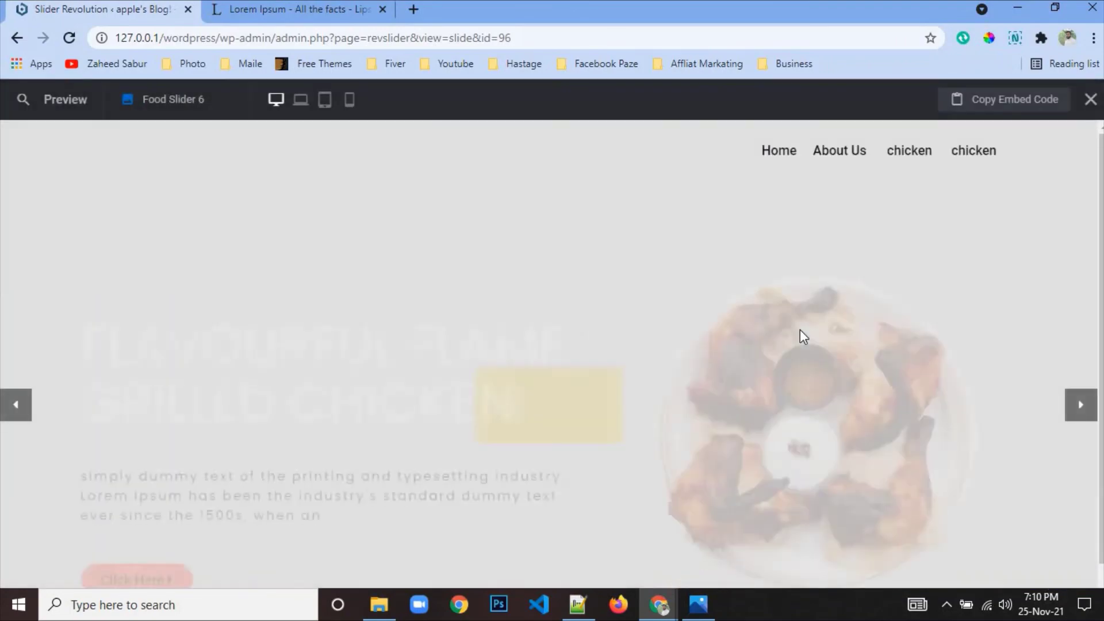
{"action": "scroll", "coordinate": [817, 330], "scroll_direction": "down", "scroll_amount": 1}
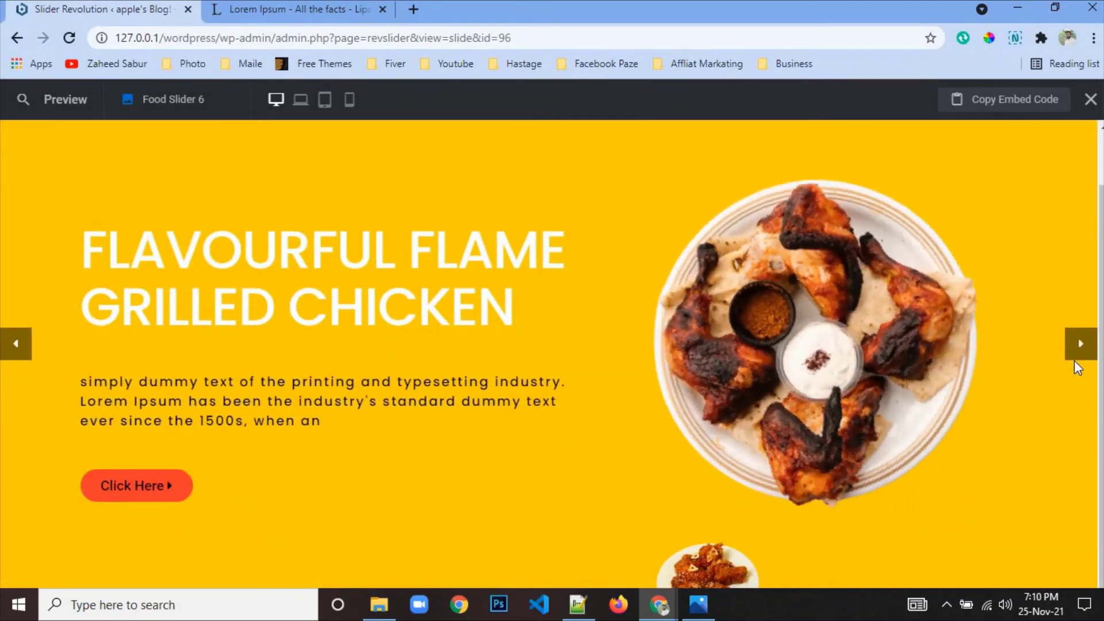
{"action": "left_click", "coordinate": [1081, 345]}
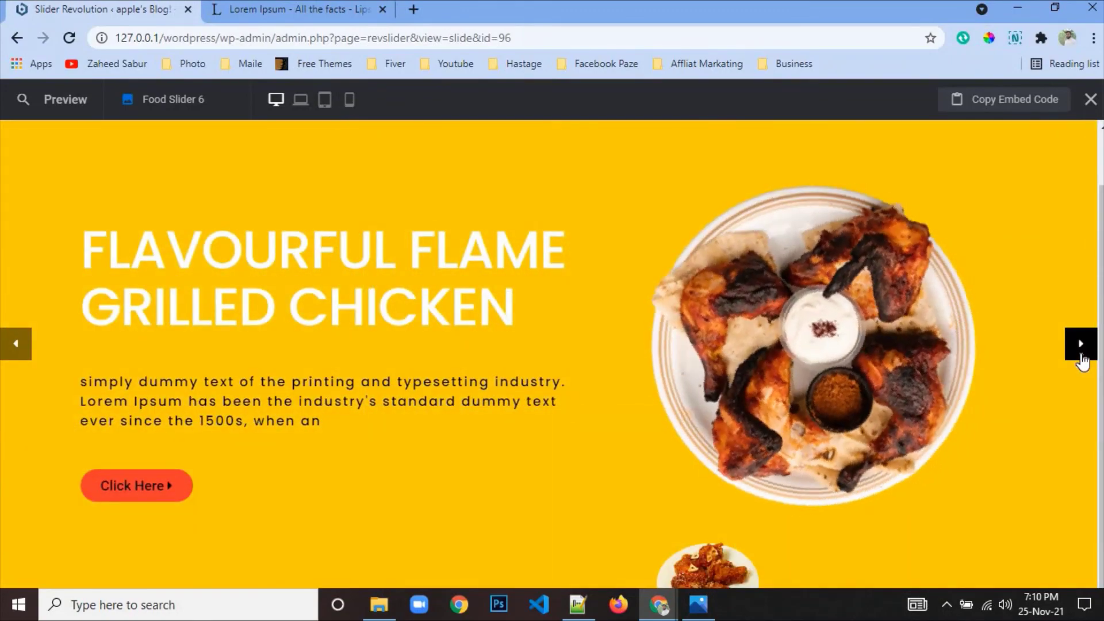
{"action": "left_click", "coordinate": [1081, 345]}
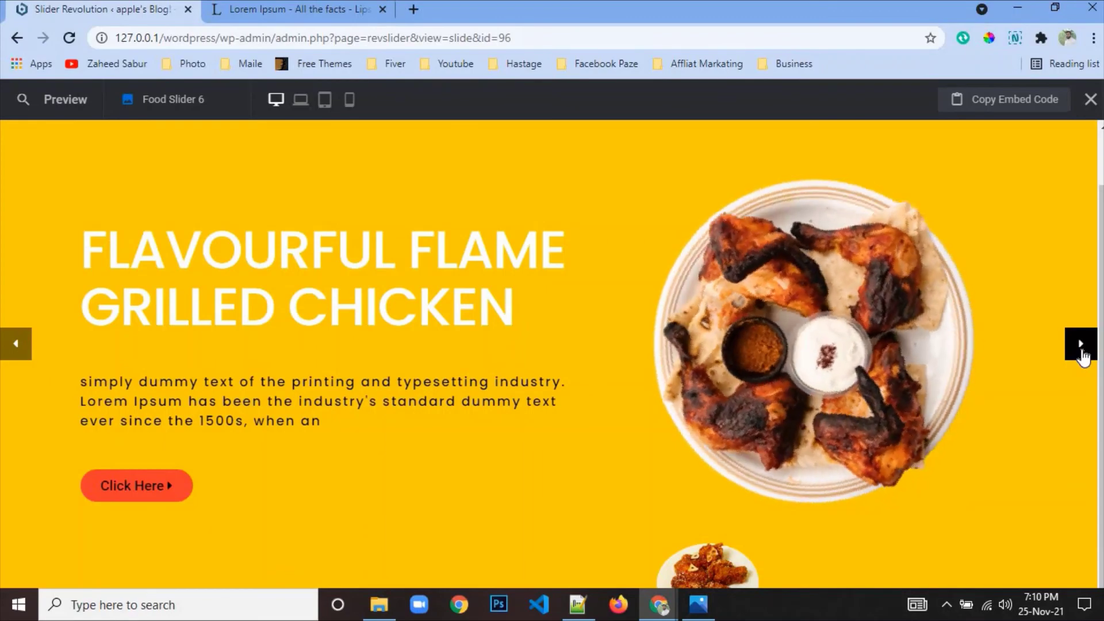
{"action": "left_click", "coordinate": [1082, 345]}
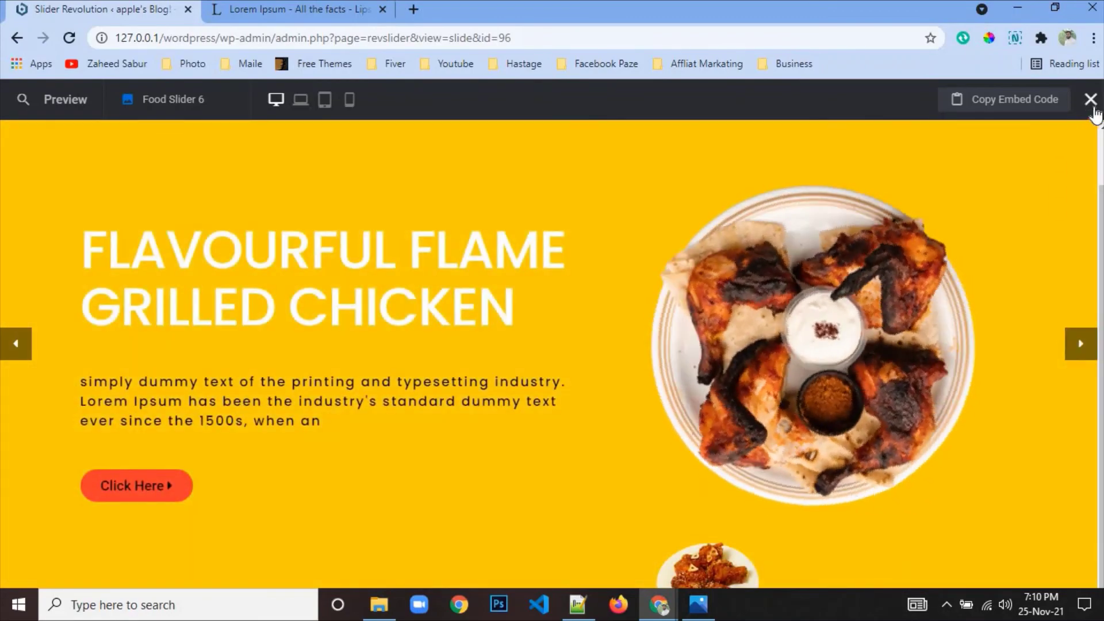
{"action": "left_click", "coordinate": [1091, 99]}
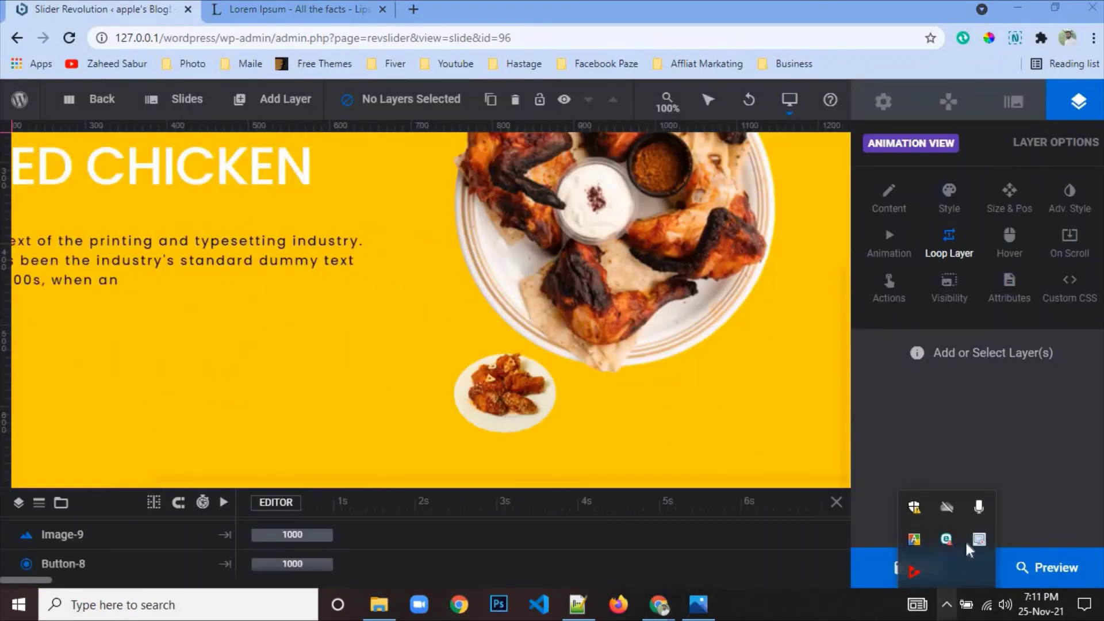